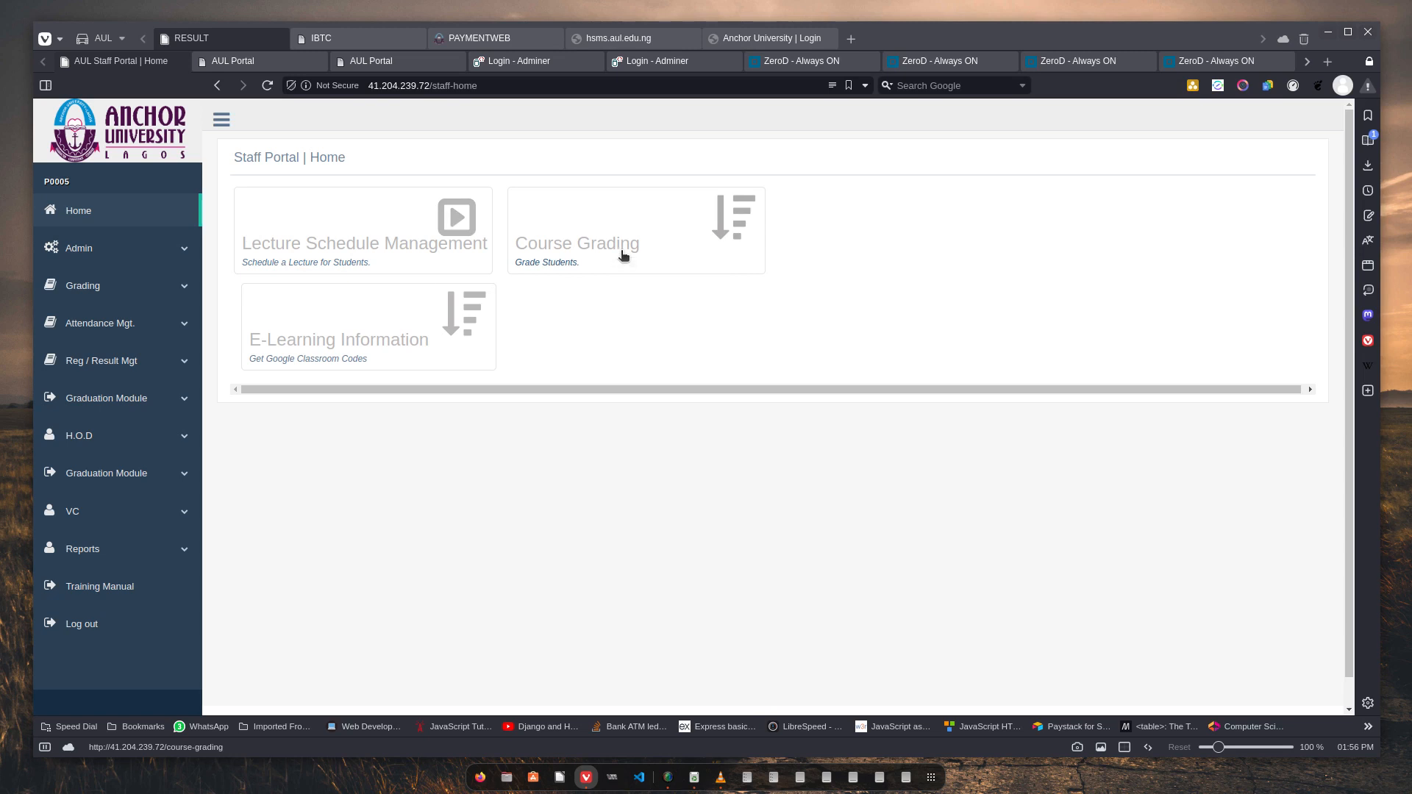
Step: Open Course Grading and list the allocated courses for the 2022/2023 session, FIRST semester
left_click(623, 255)
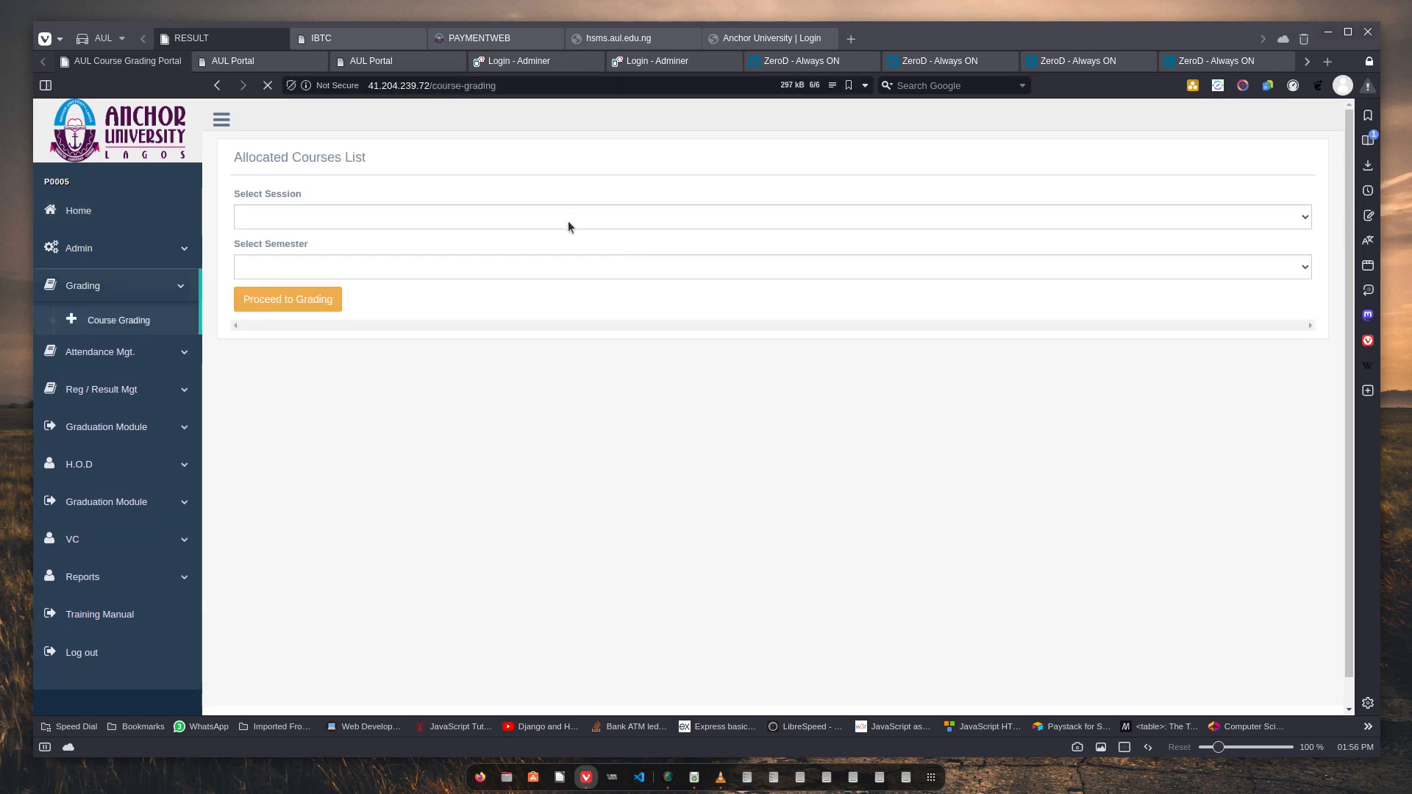
left_click(568, 219)
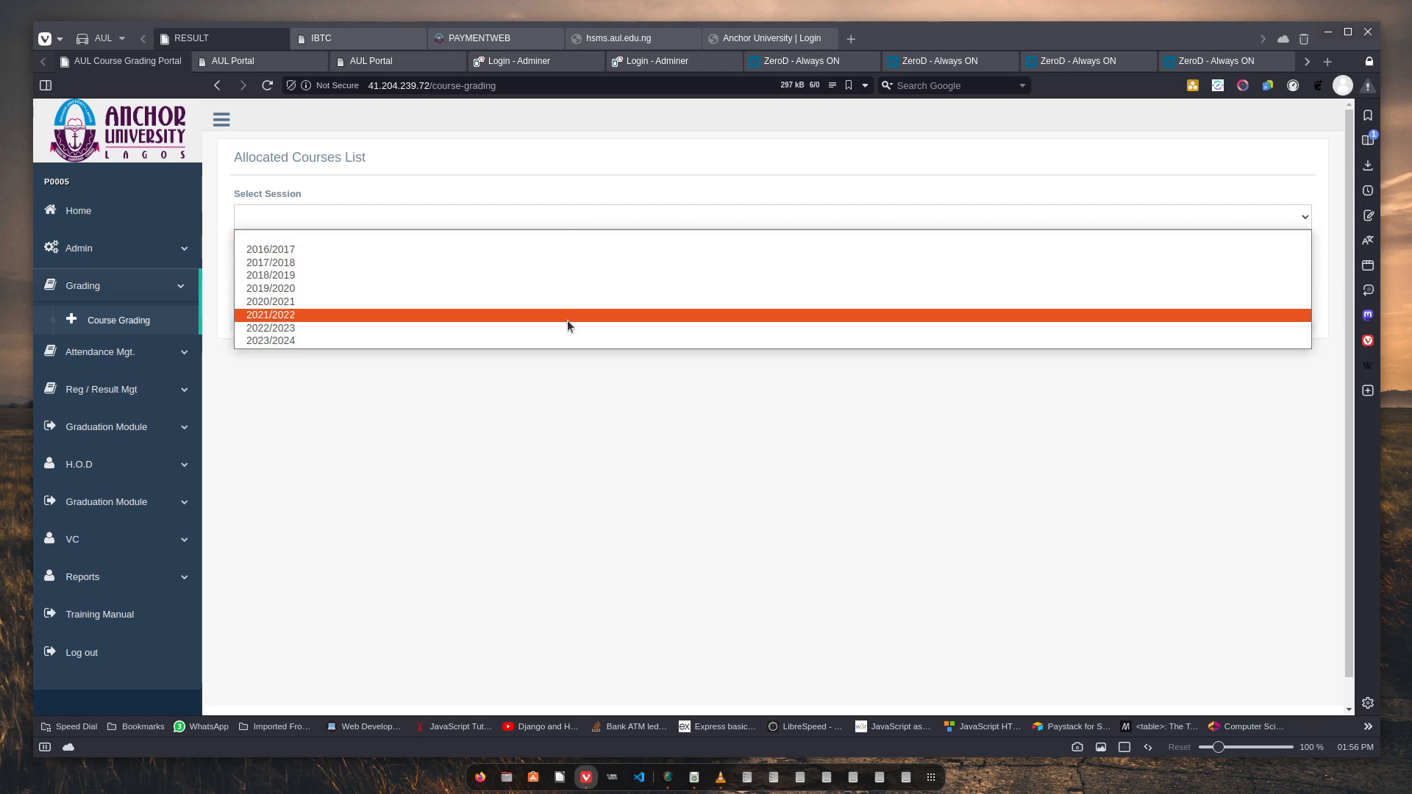
left_click(569, 324)
left_click(563, 267)
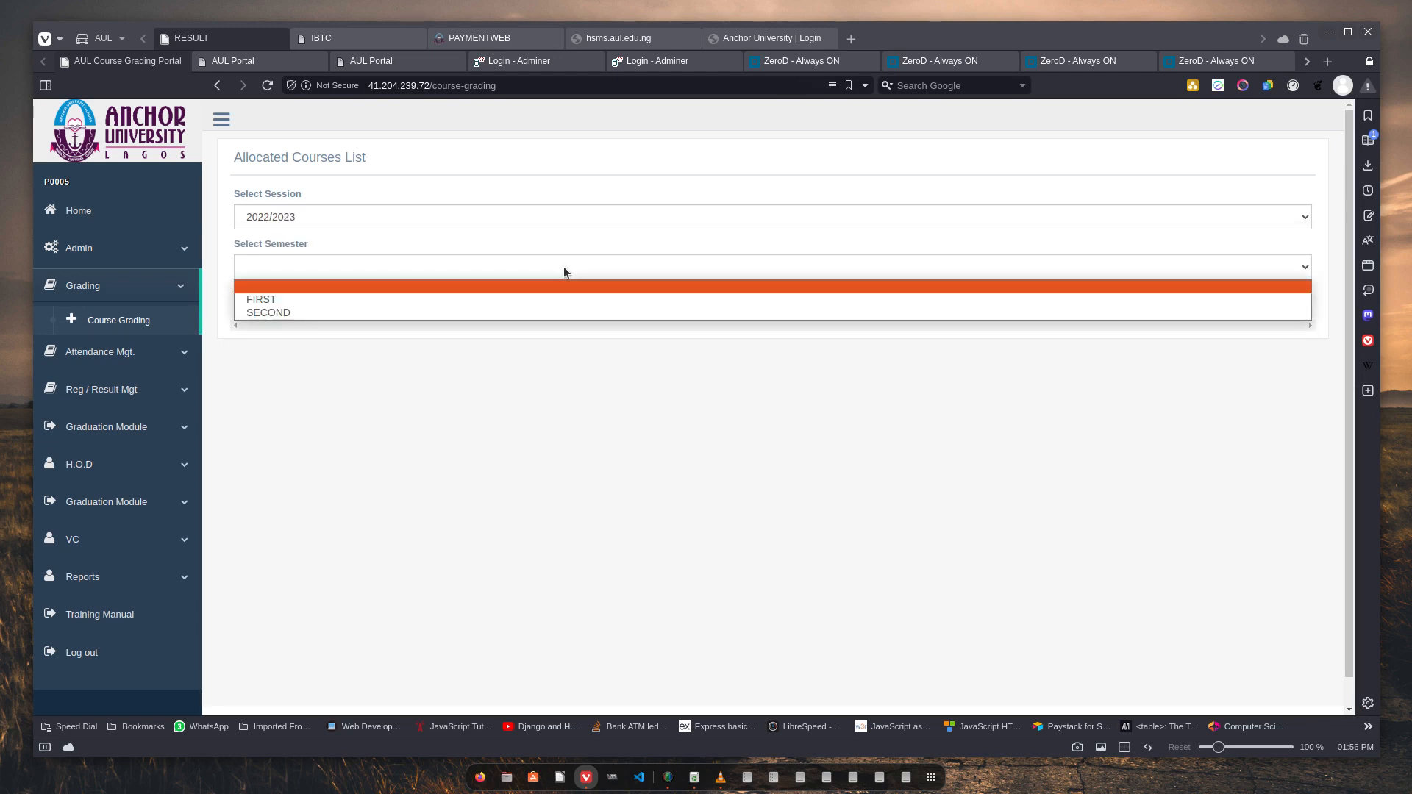
left_click(564, 294)
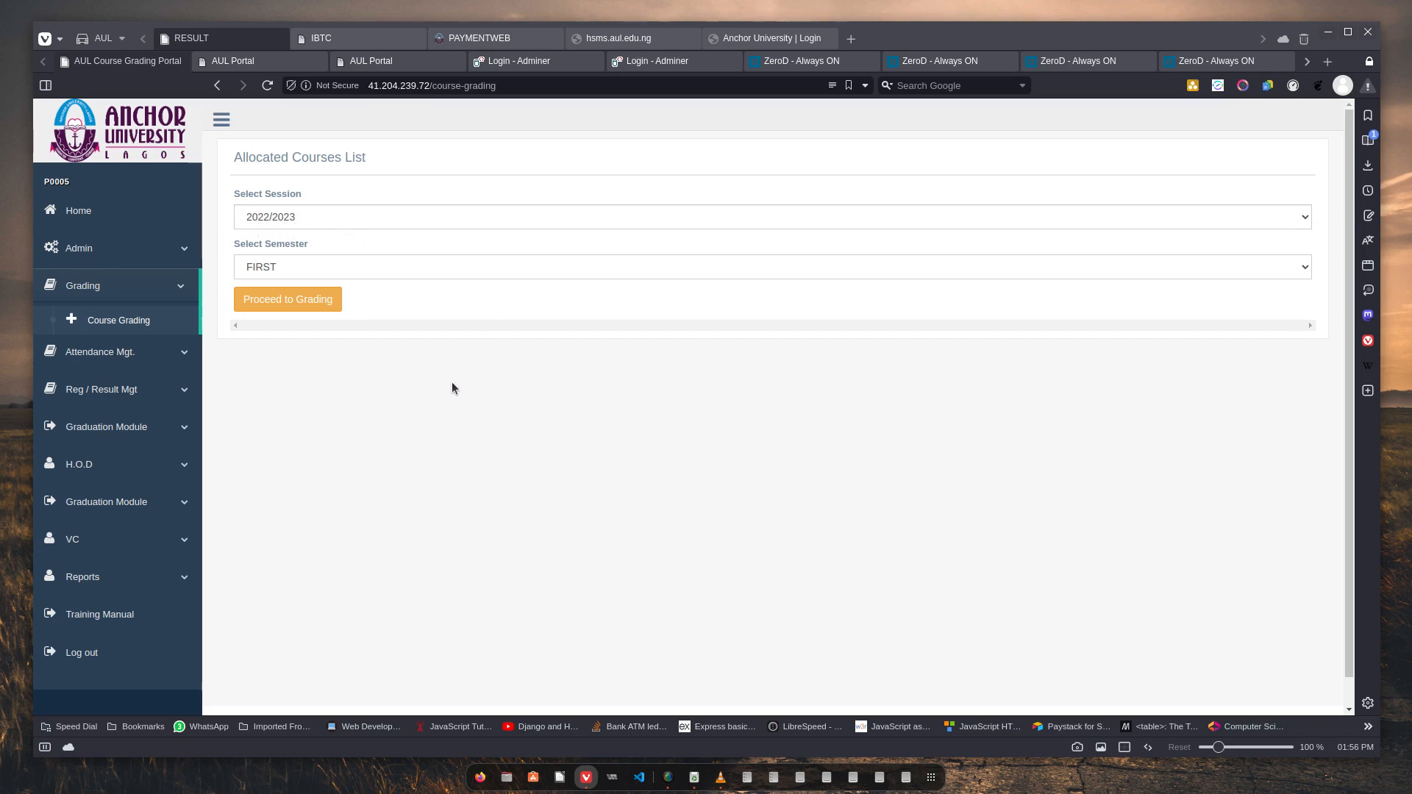
left_click(308, 306)
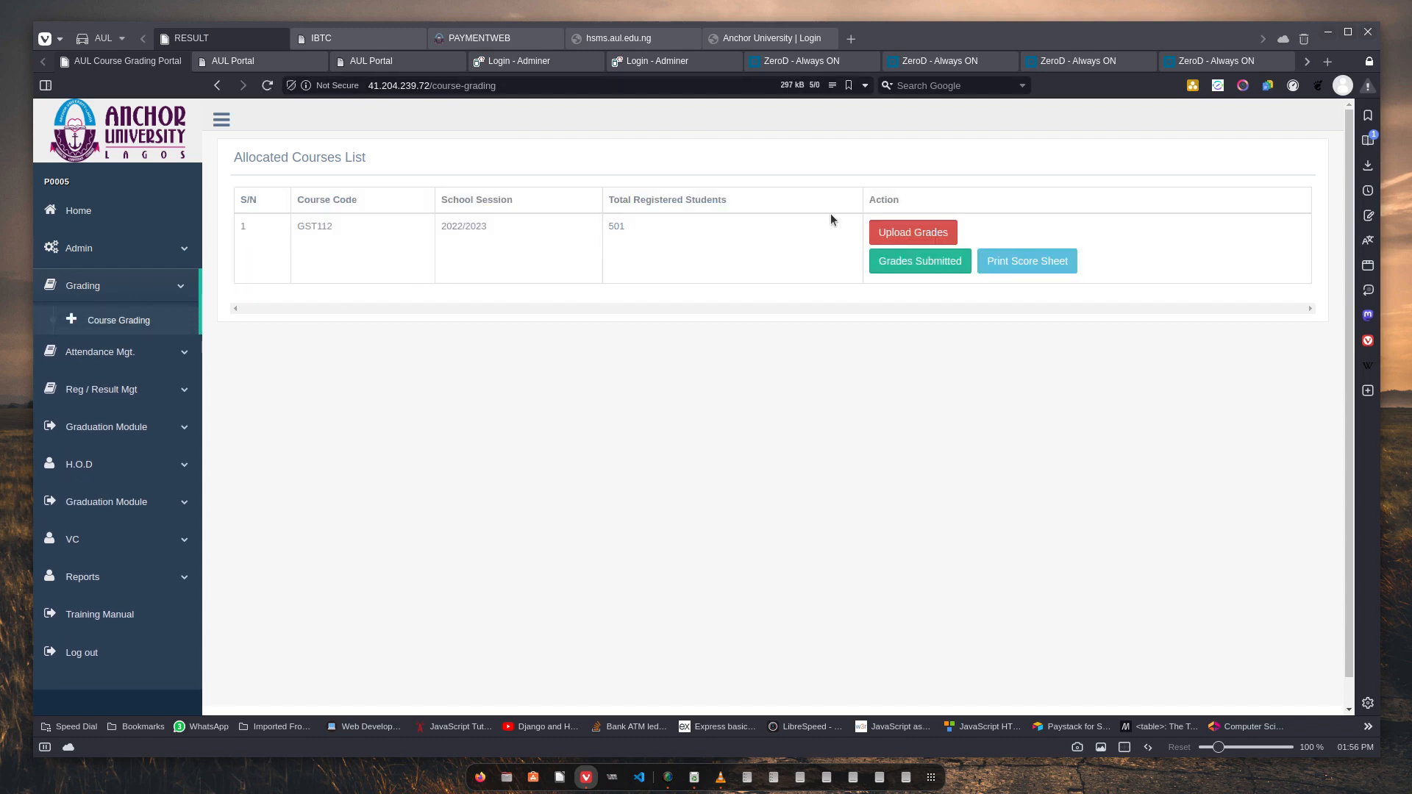
Step: Go to CSV grade upload for GST112, then open the downloaded class sheet gst112_first_20222023 (3).csv and look through its rows
left_click(888, 234)
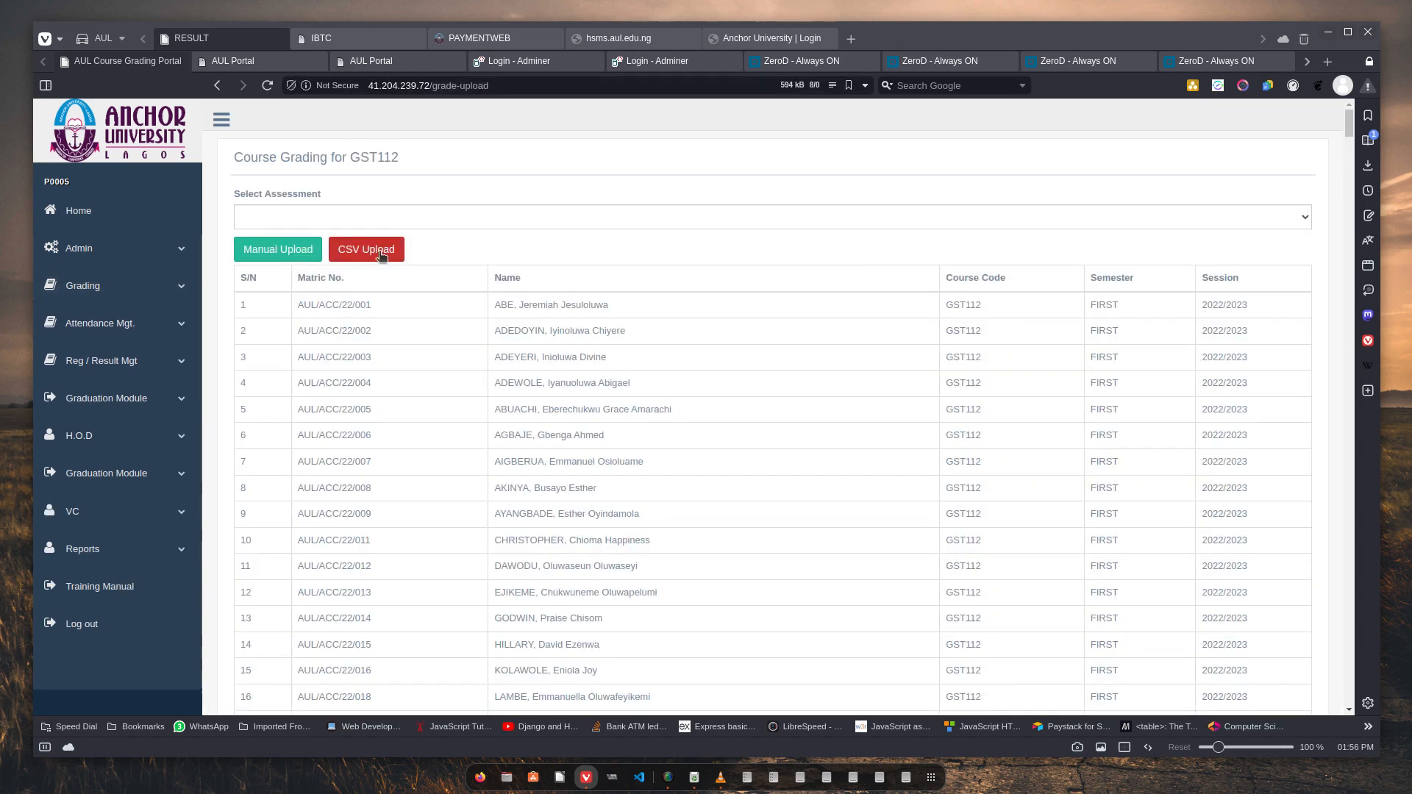
left_click(382, 251)
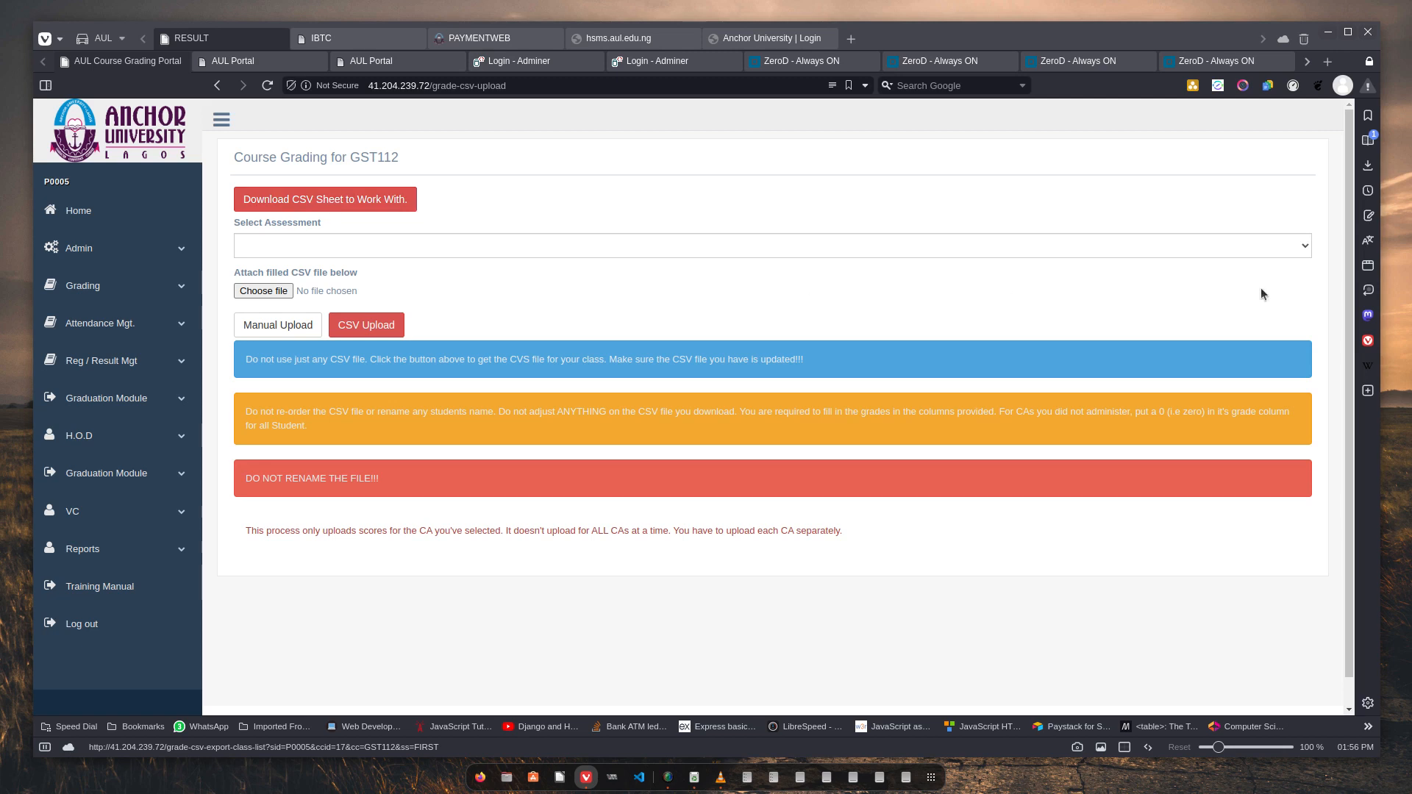
left_click(1365, 168)
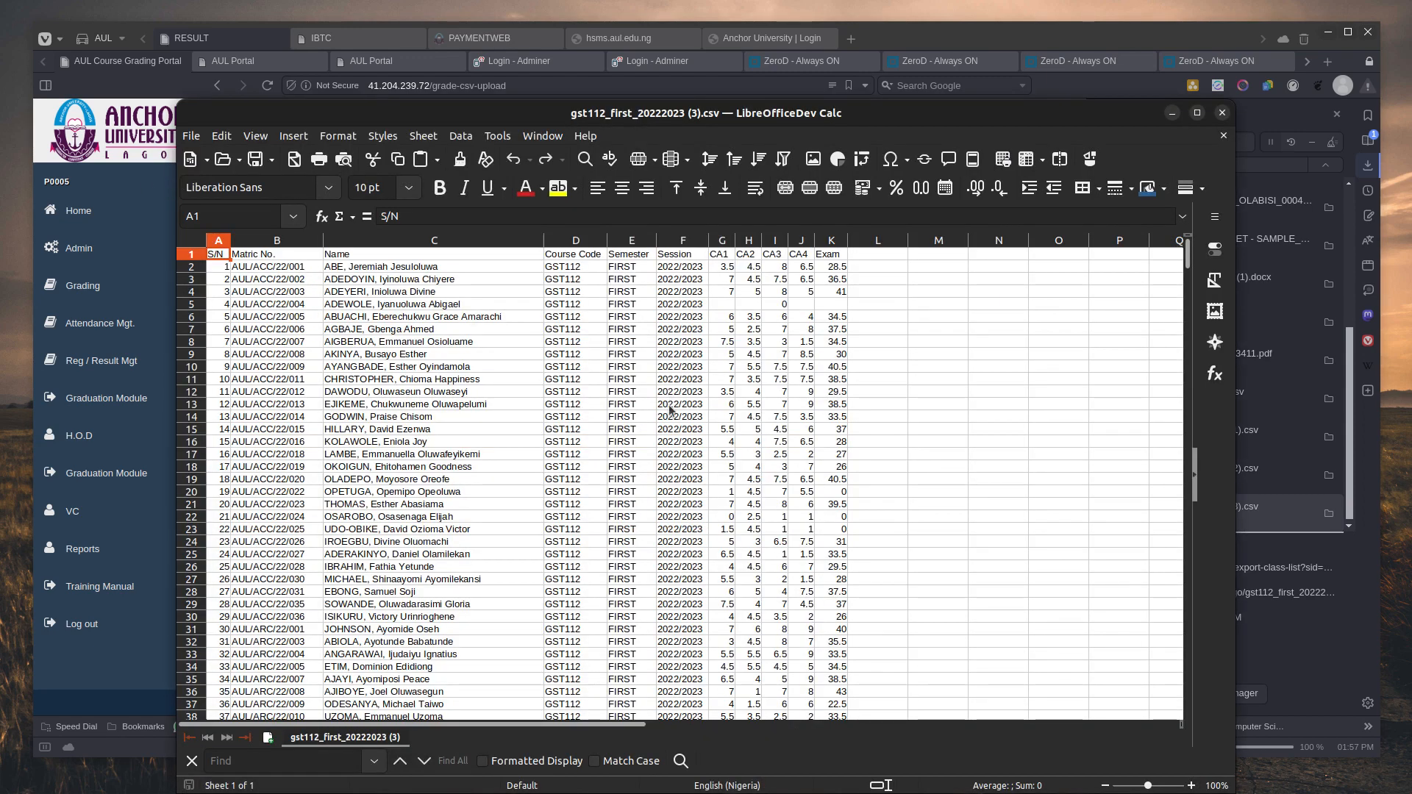
scroll(671, 409, "down", 7)
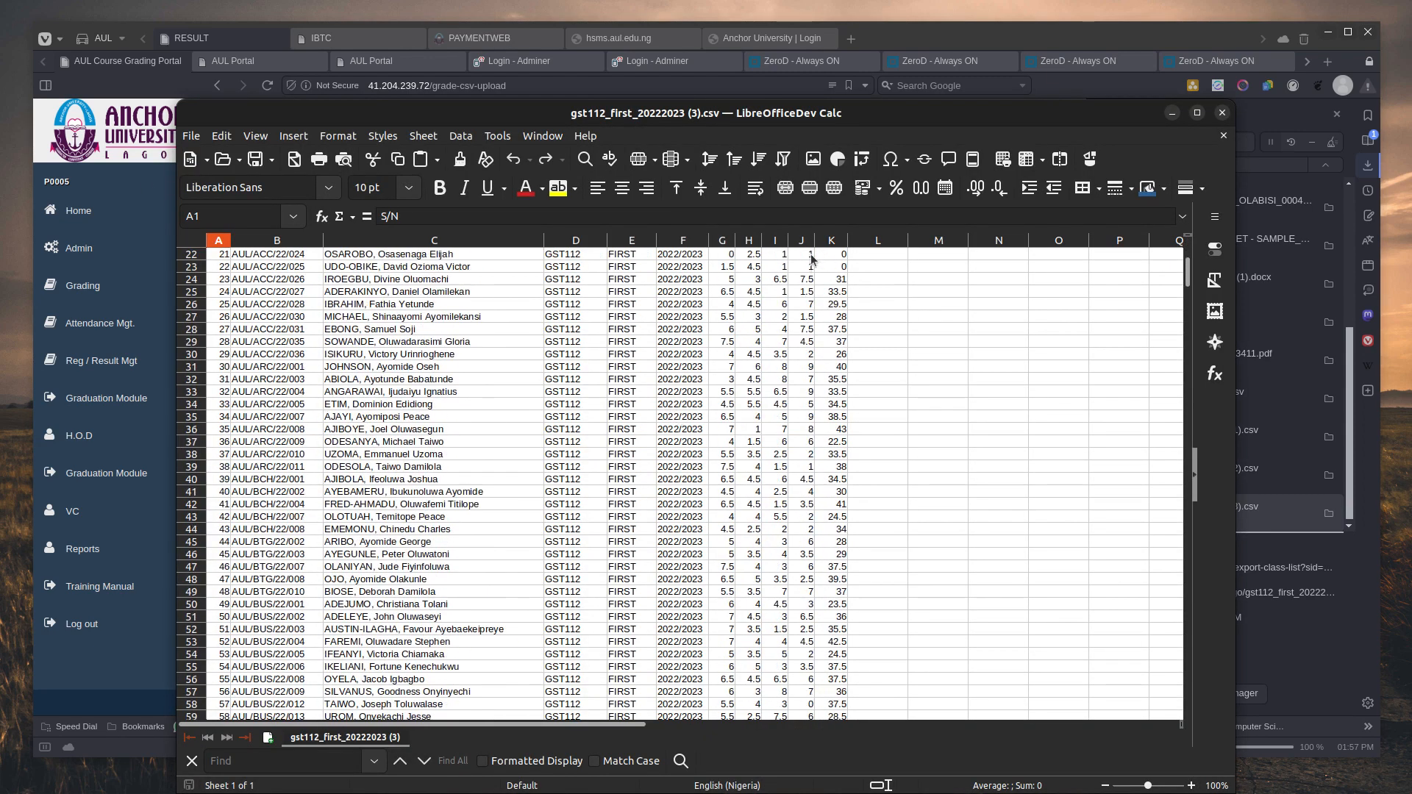
scroll(812, 424, "up", 7)
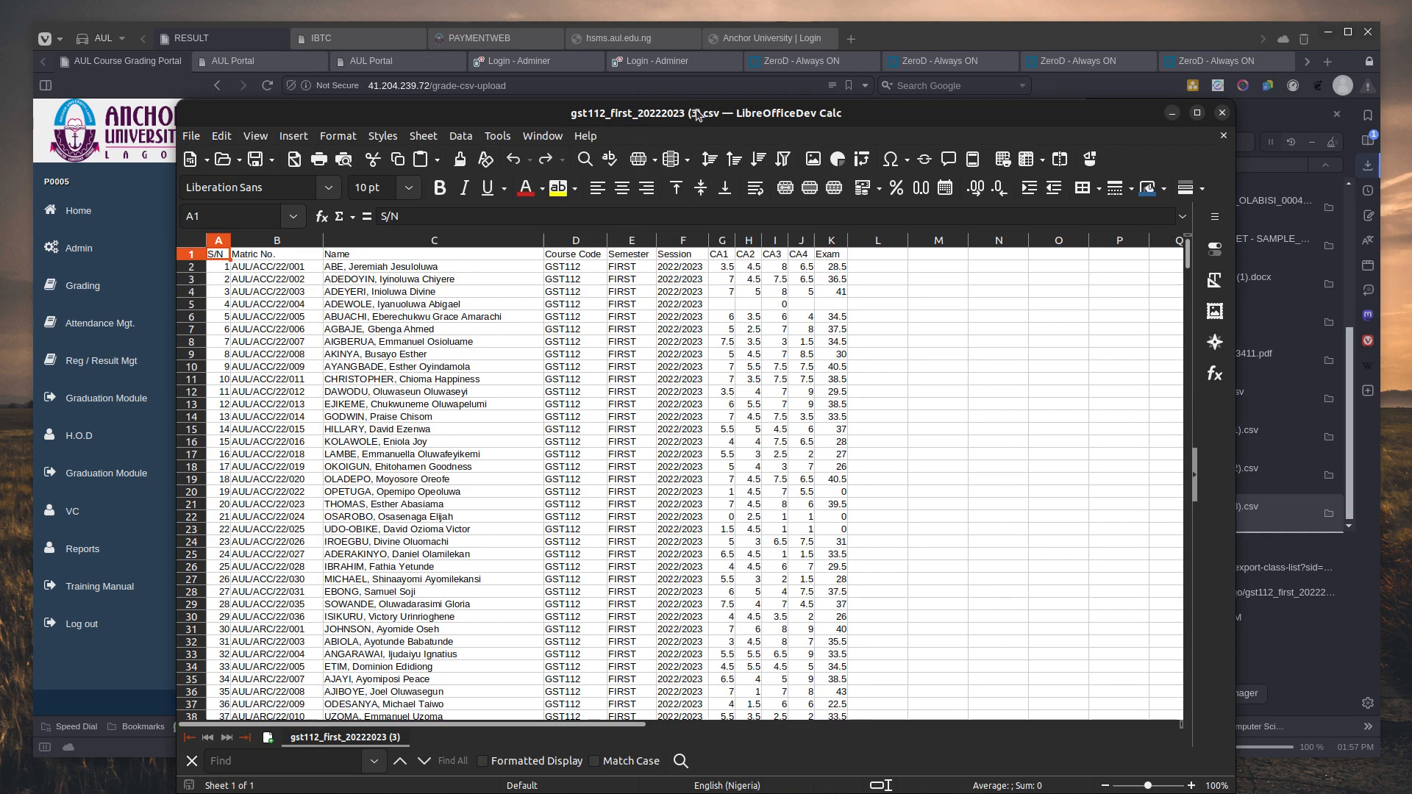
Step: Copy the gst112_first_20222023 (3) sheet into a new document, naming the copy CBT
left_click_drag(699, 121, 691, 57)
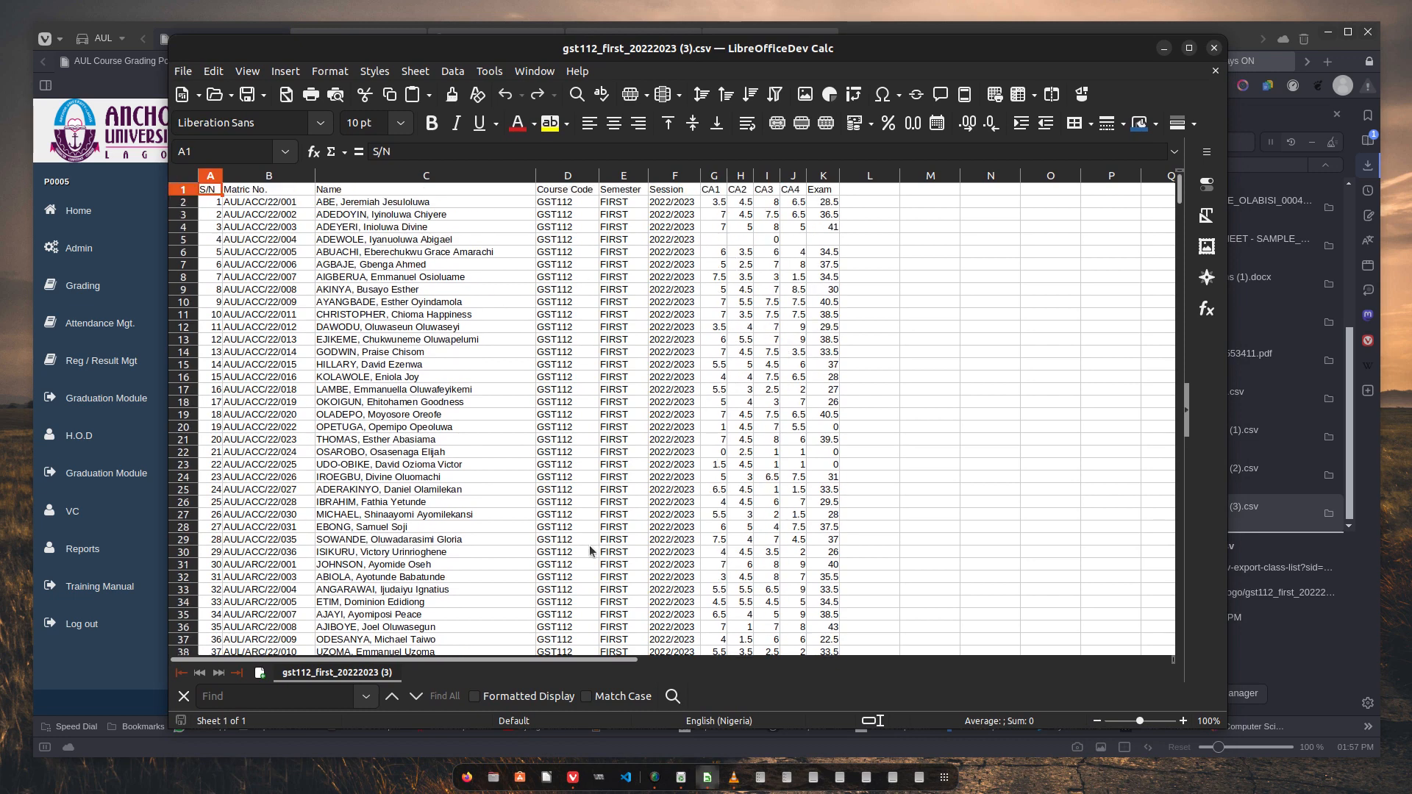
right_click(373, 676)
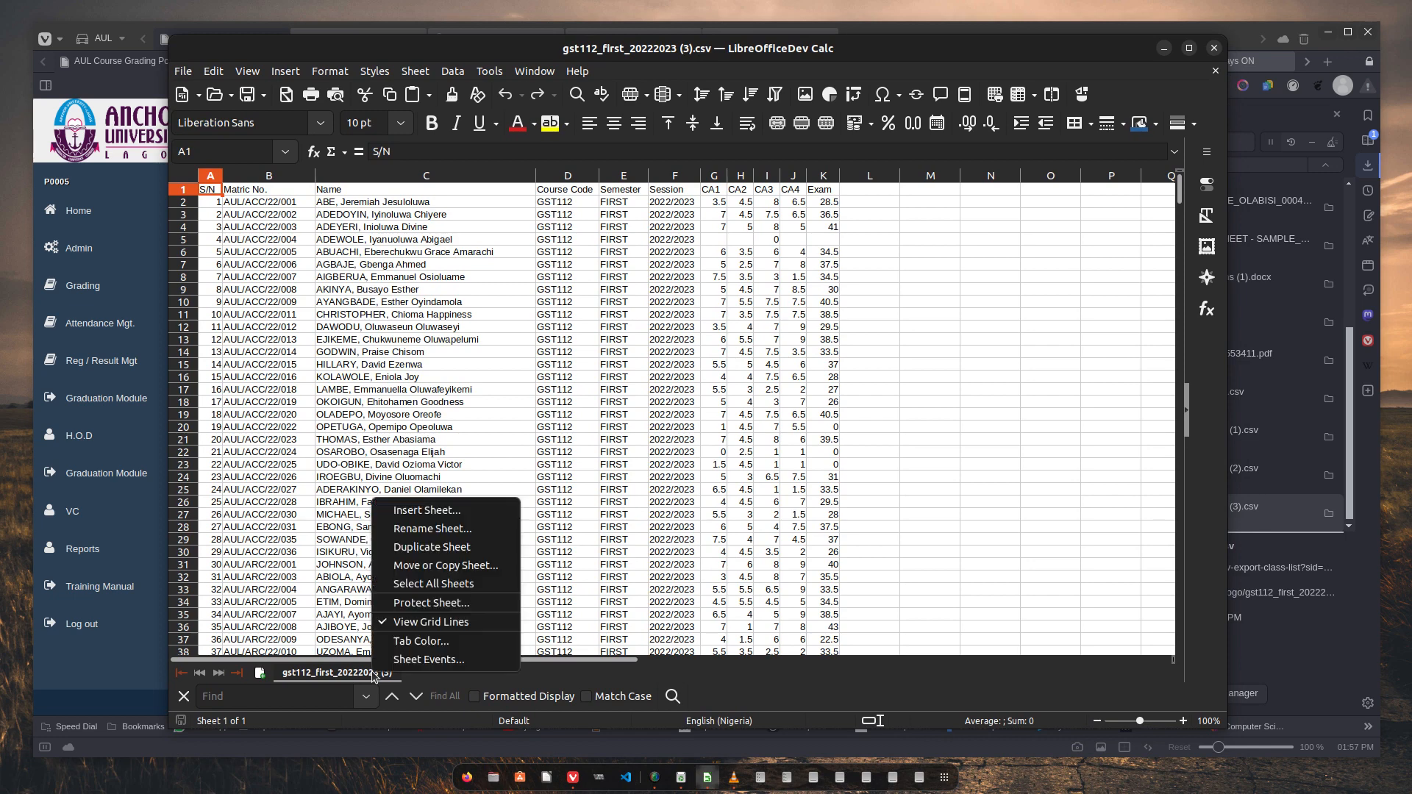
left_click(451, 576)
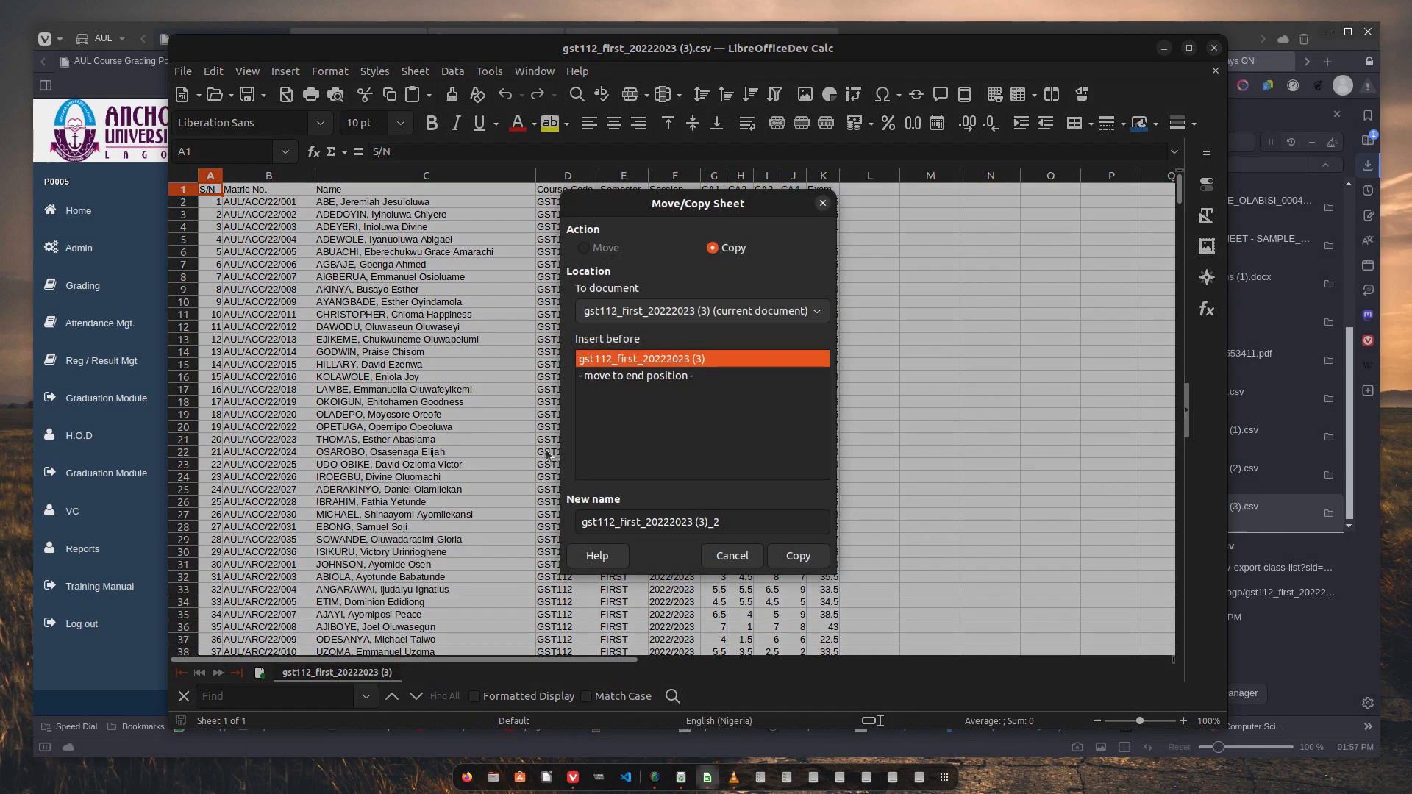
left_click(684, 309)
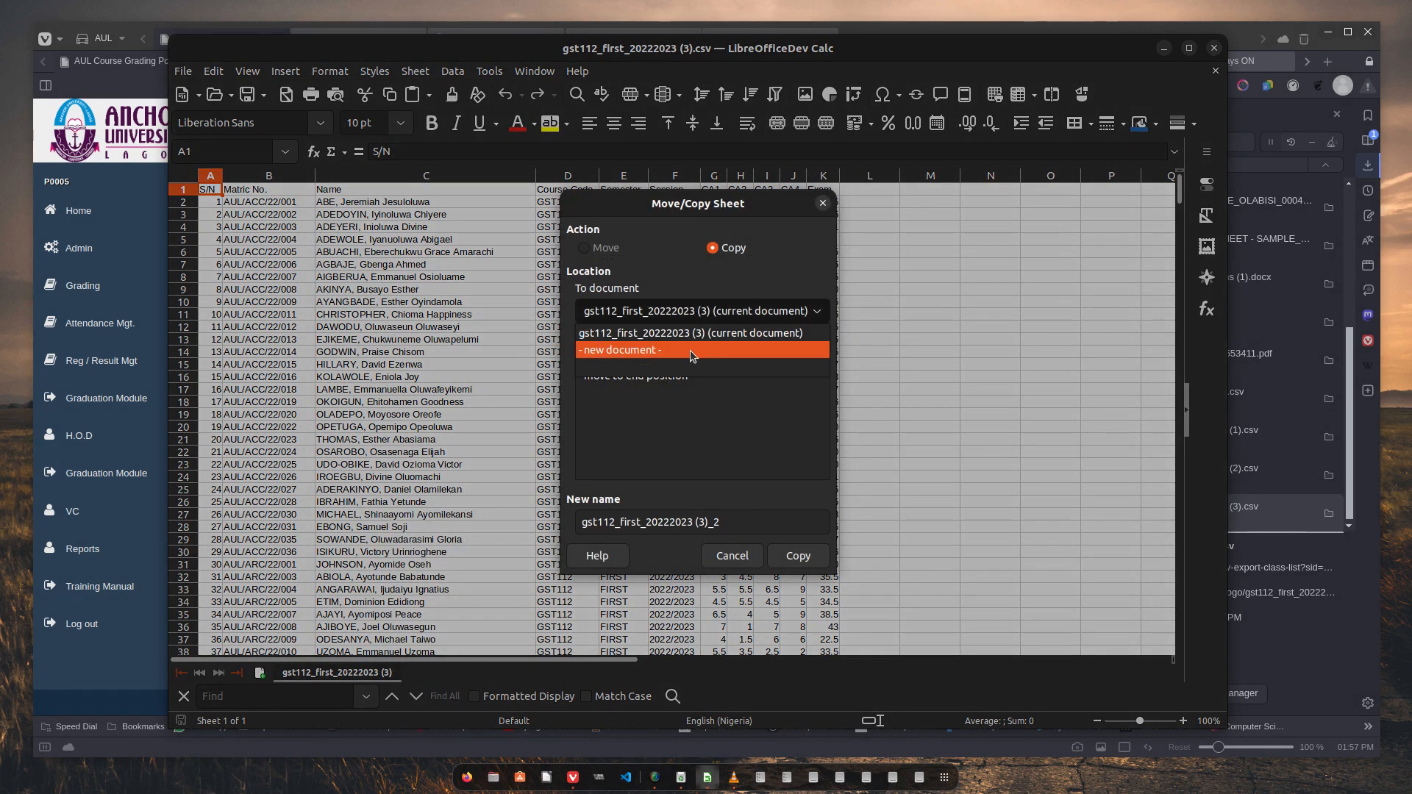
left_click(690, 351)
left_click_drag(717, 523, 582, 528)
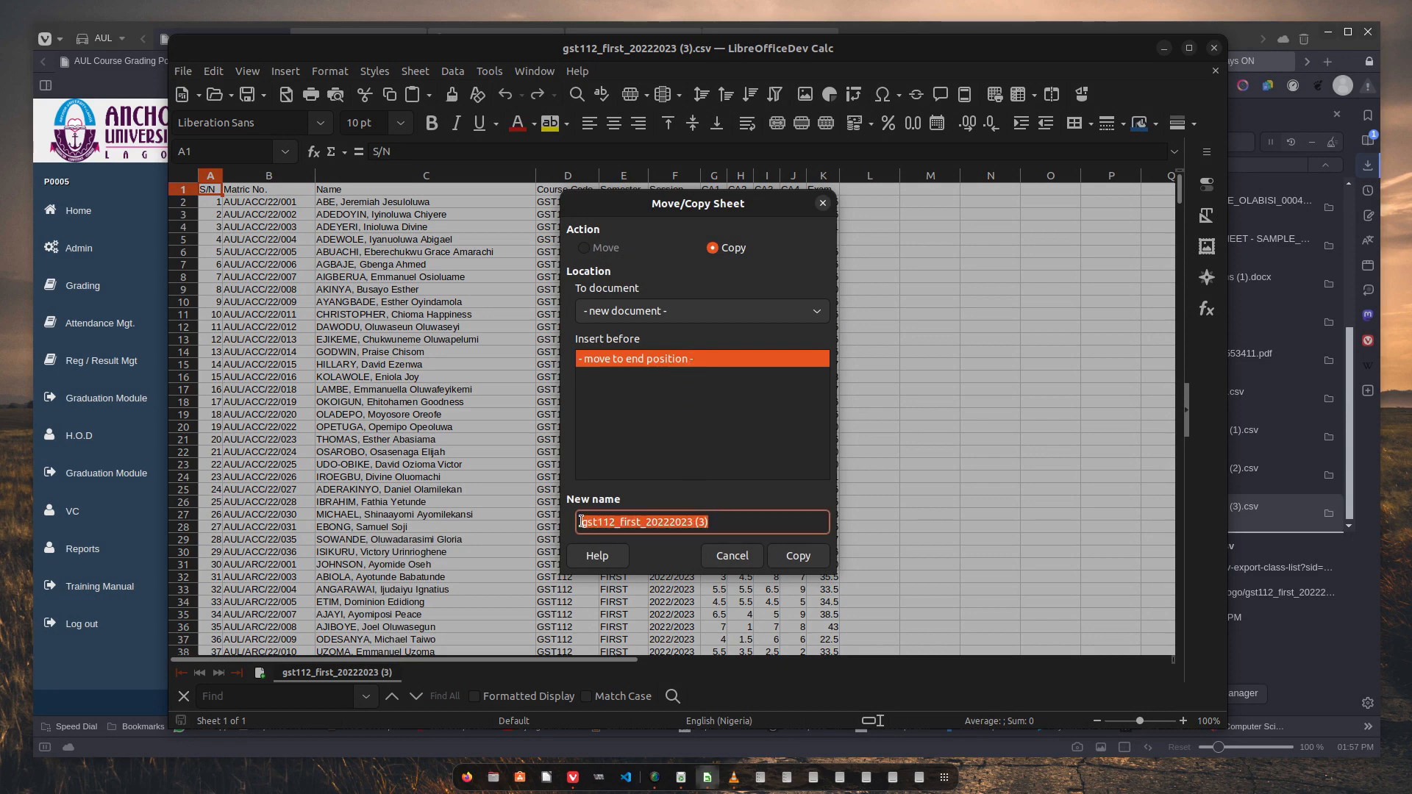
type("CBT")
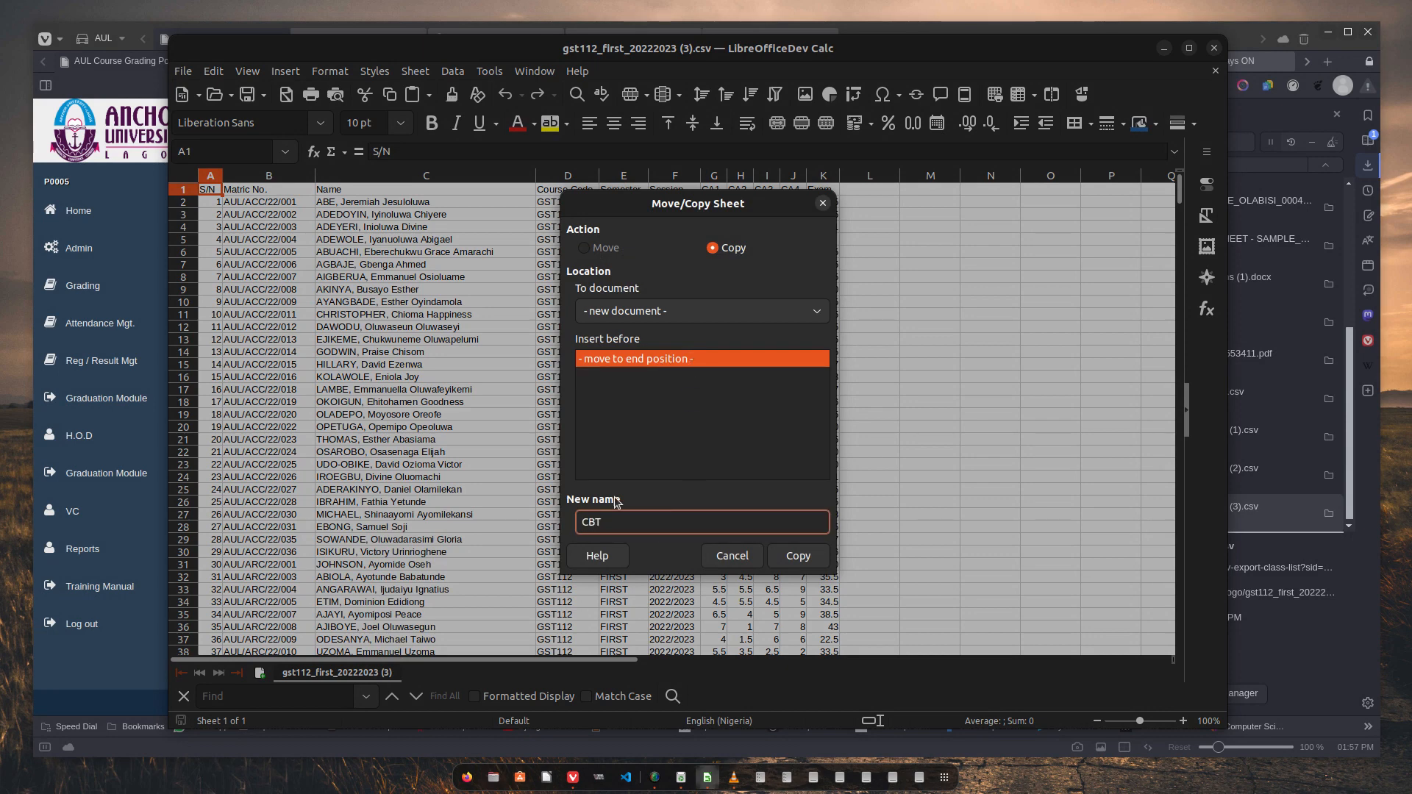
left_click(800, 556)
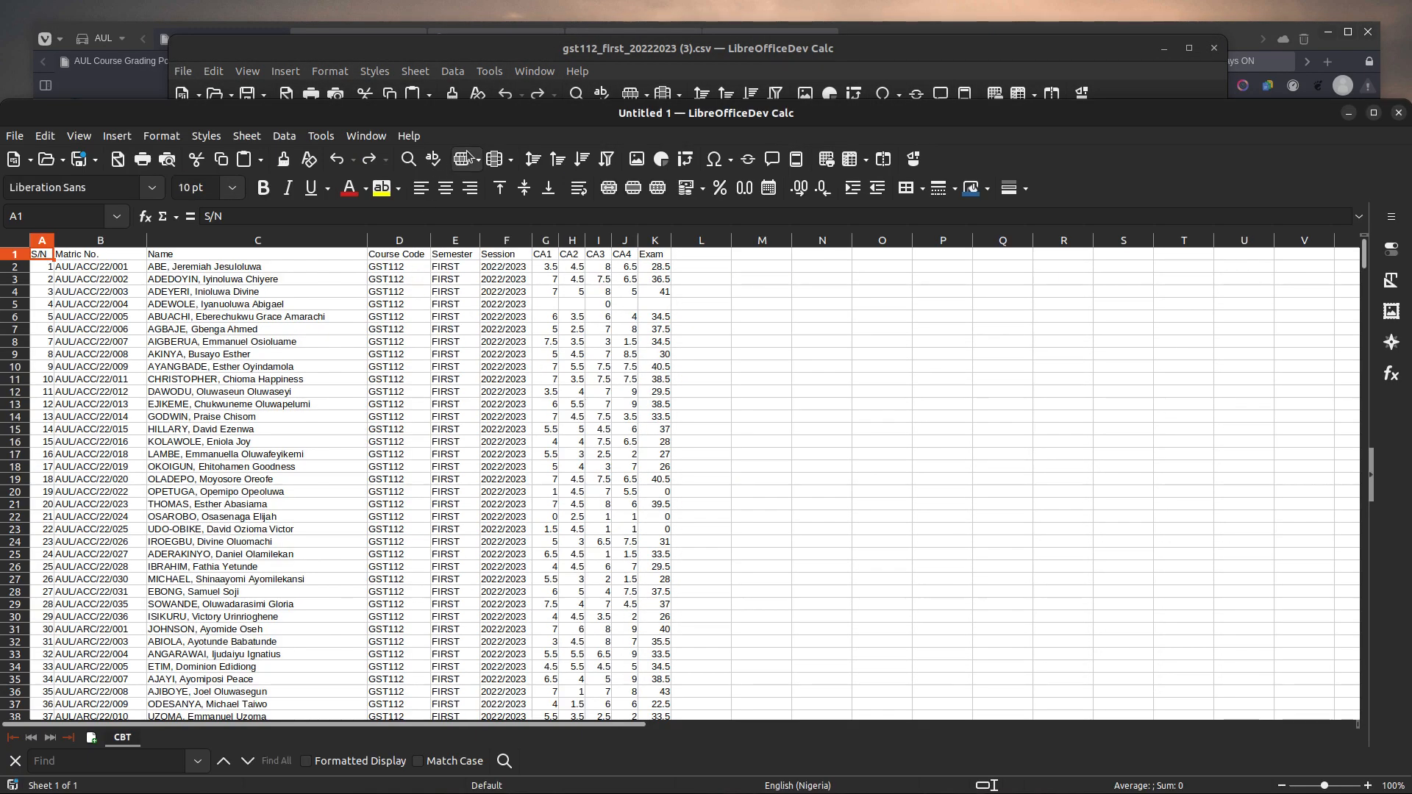
Step: Save the new document as CBT.ods in the AUL Logo folder, replacing the existing file
left_click_drag(544, 112, 578, 88)
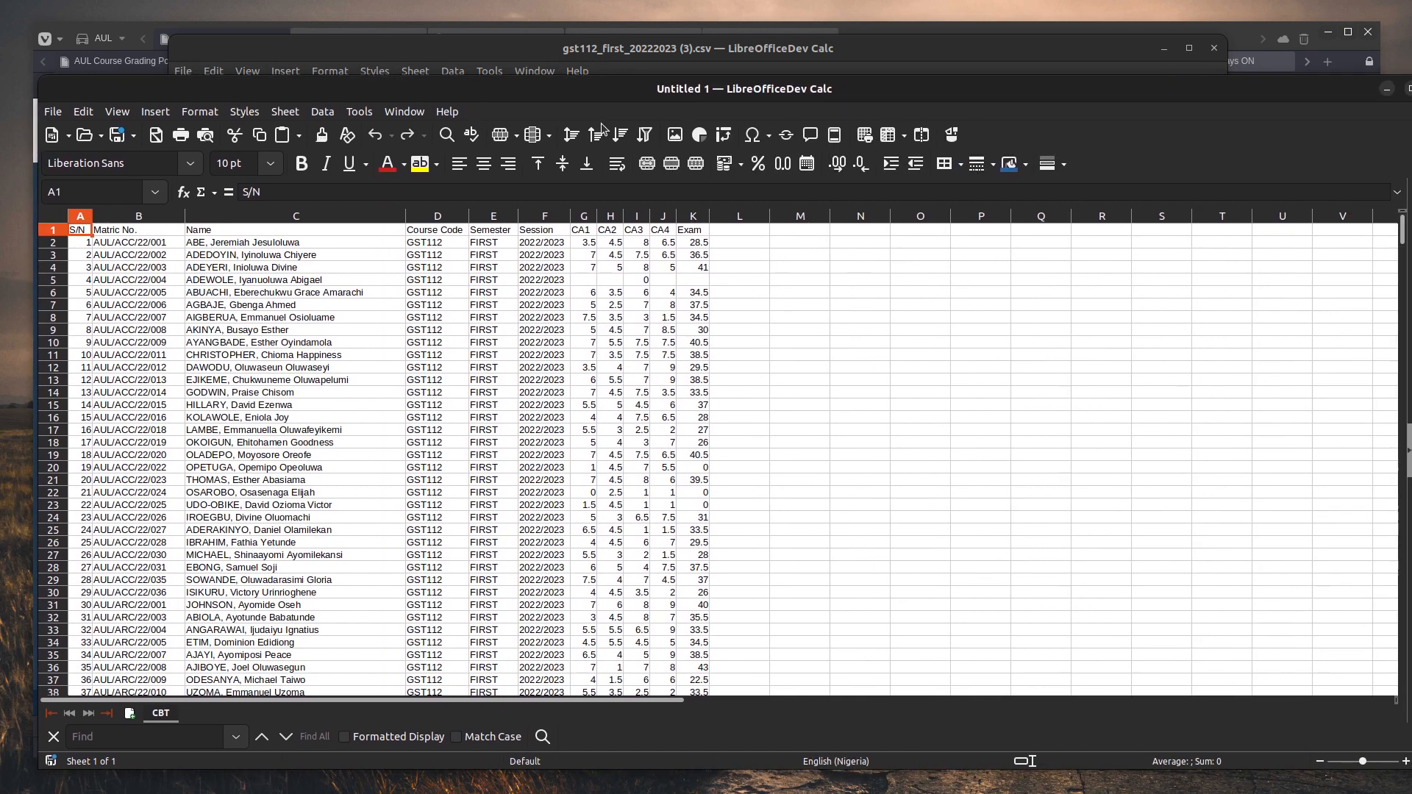
left_click(118, 135)
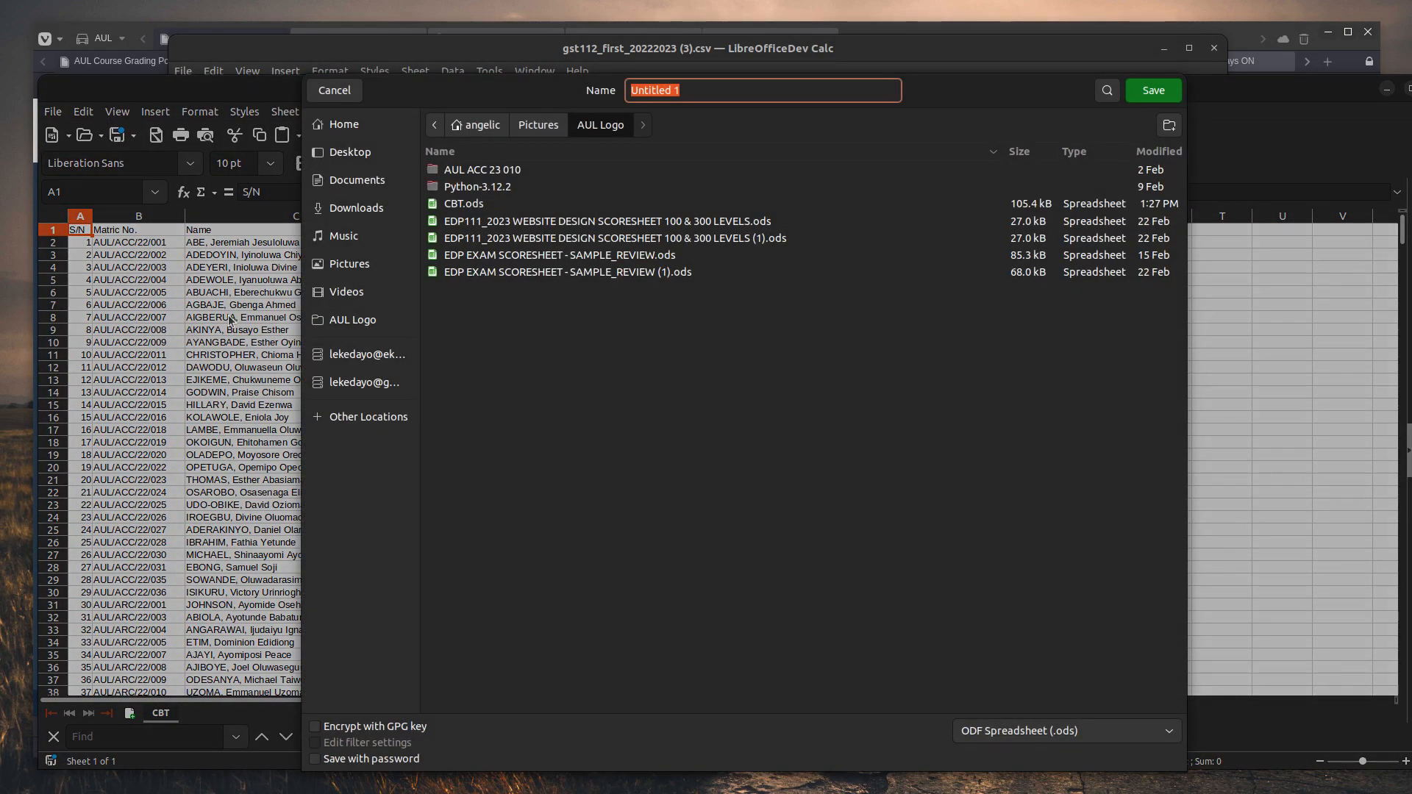
left_click(454, 206)
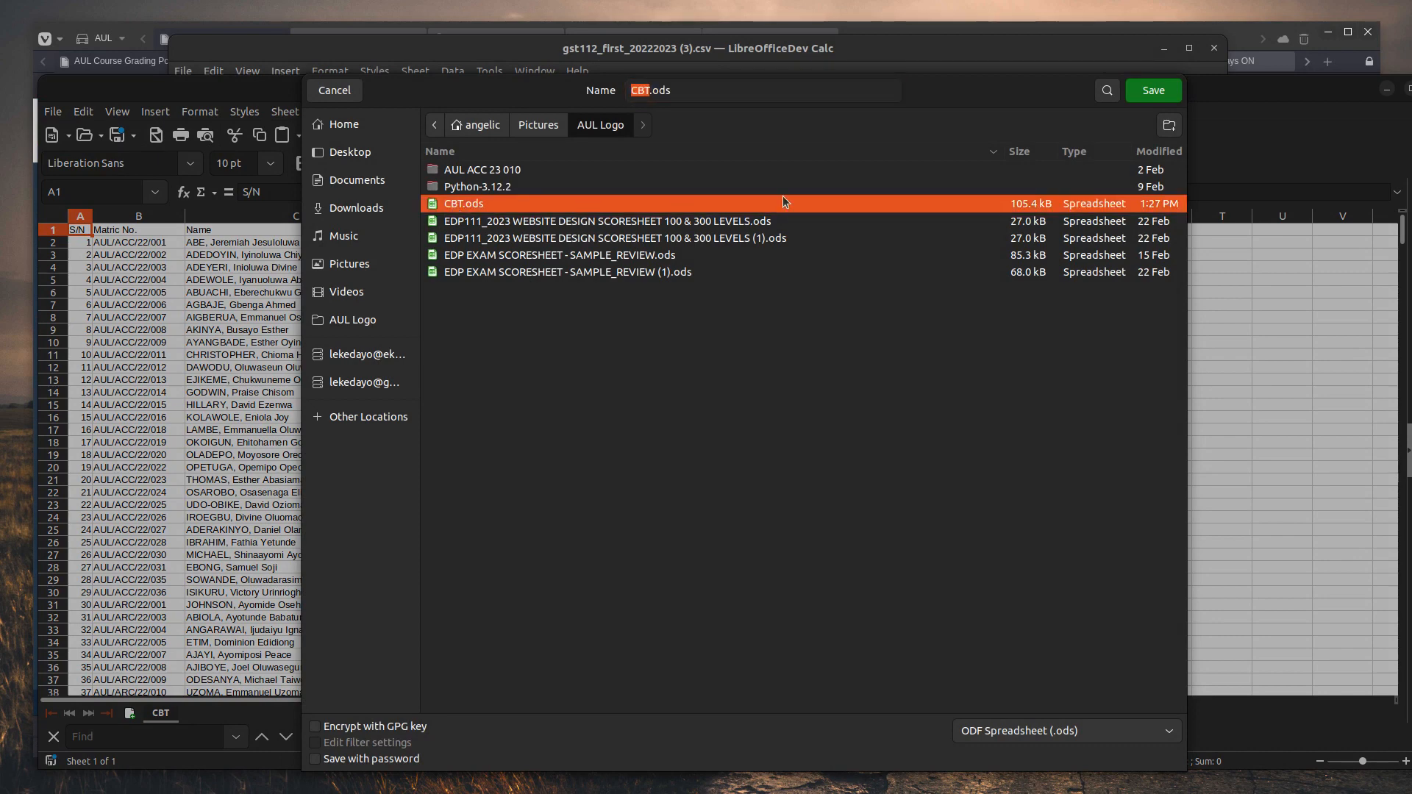
left_click(1140, 92)
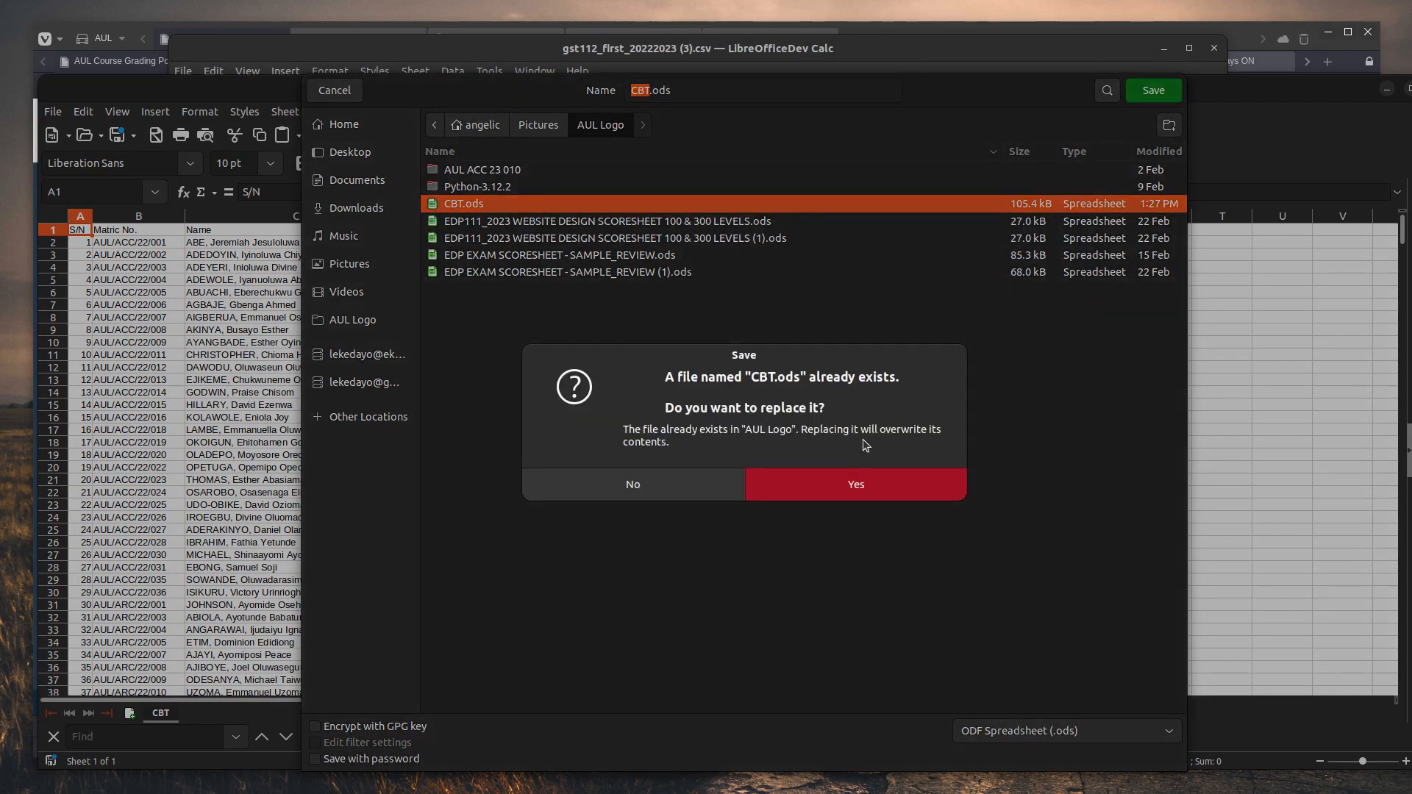
left_click(857, 481)
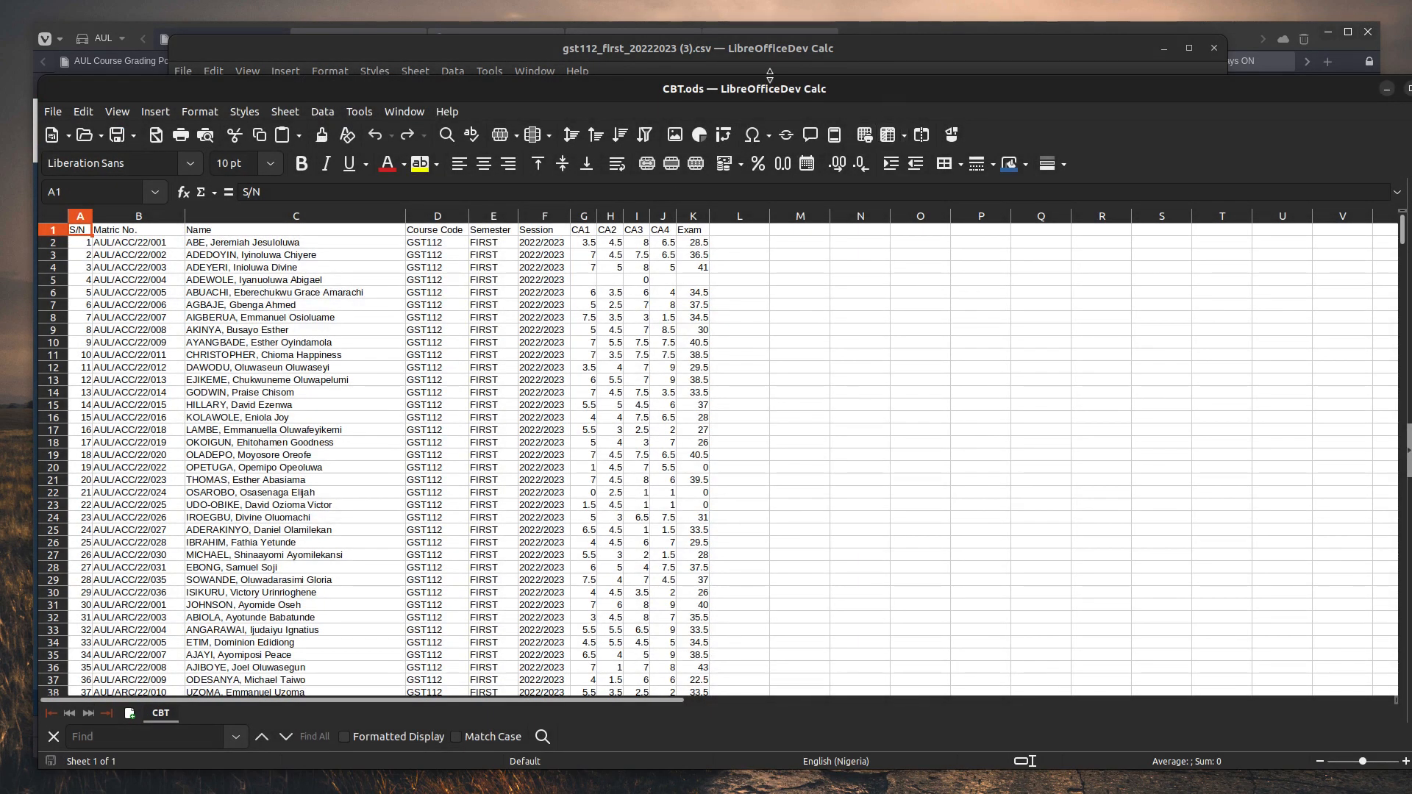
Step: Arrange the CBT.ods and gst112_first_20222023 (3).csv windows so both stay partly visible
left_click_drag(742, 89, 1030, 99)
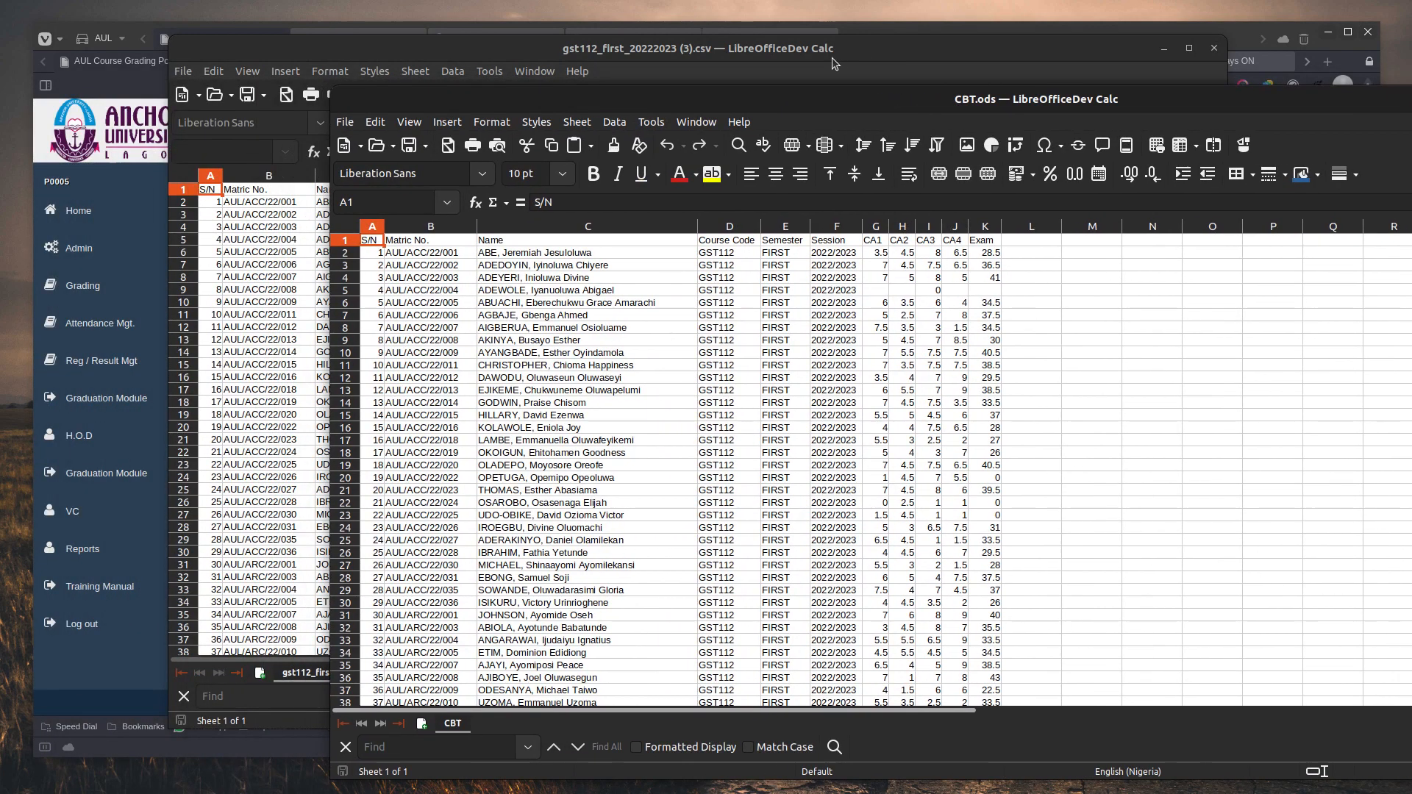
left_click_drag(832, 58, 749, 64)
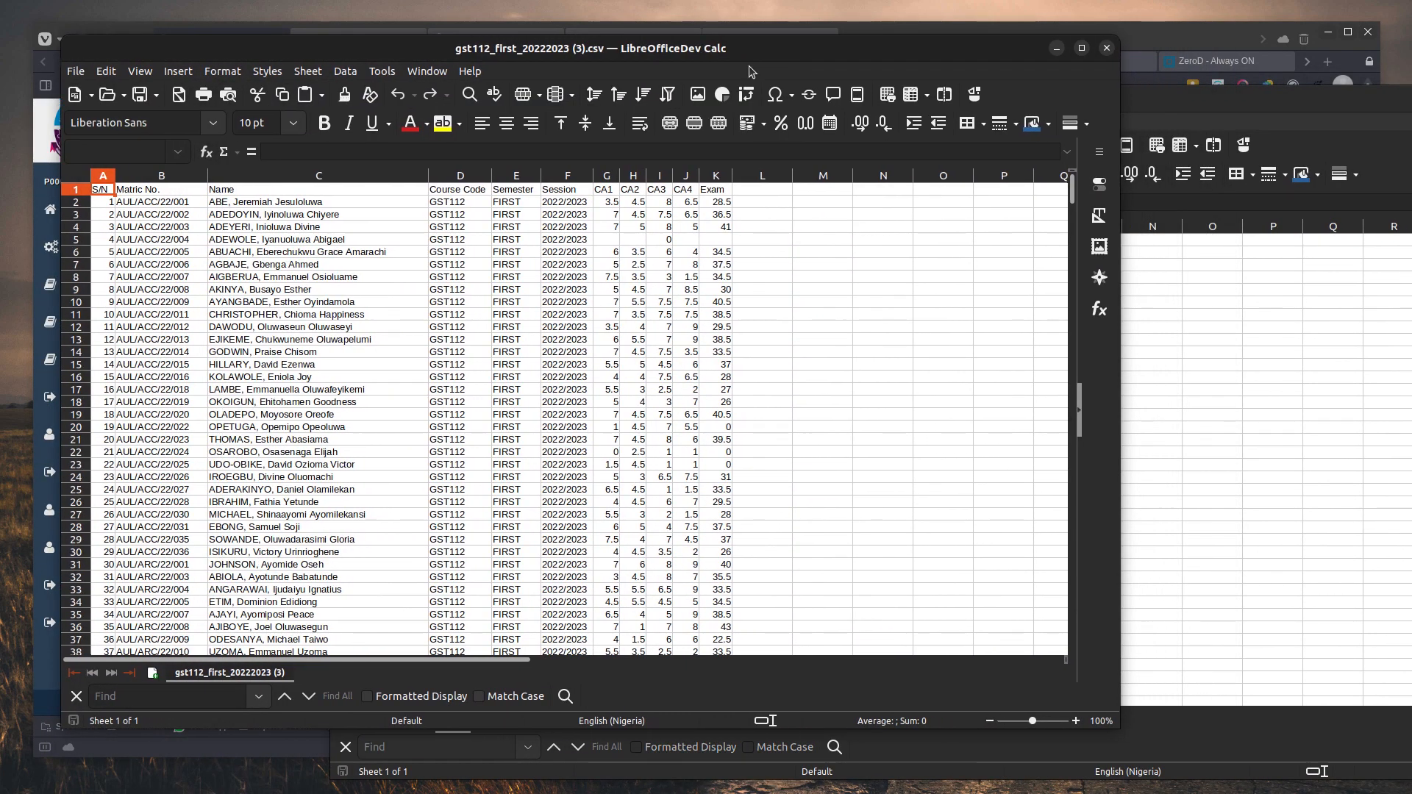
left_click(1166, 112)
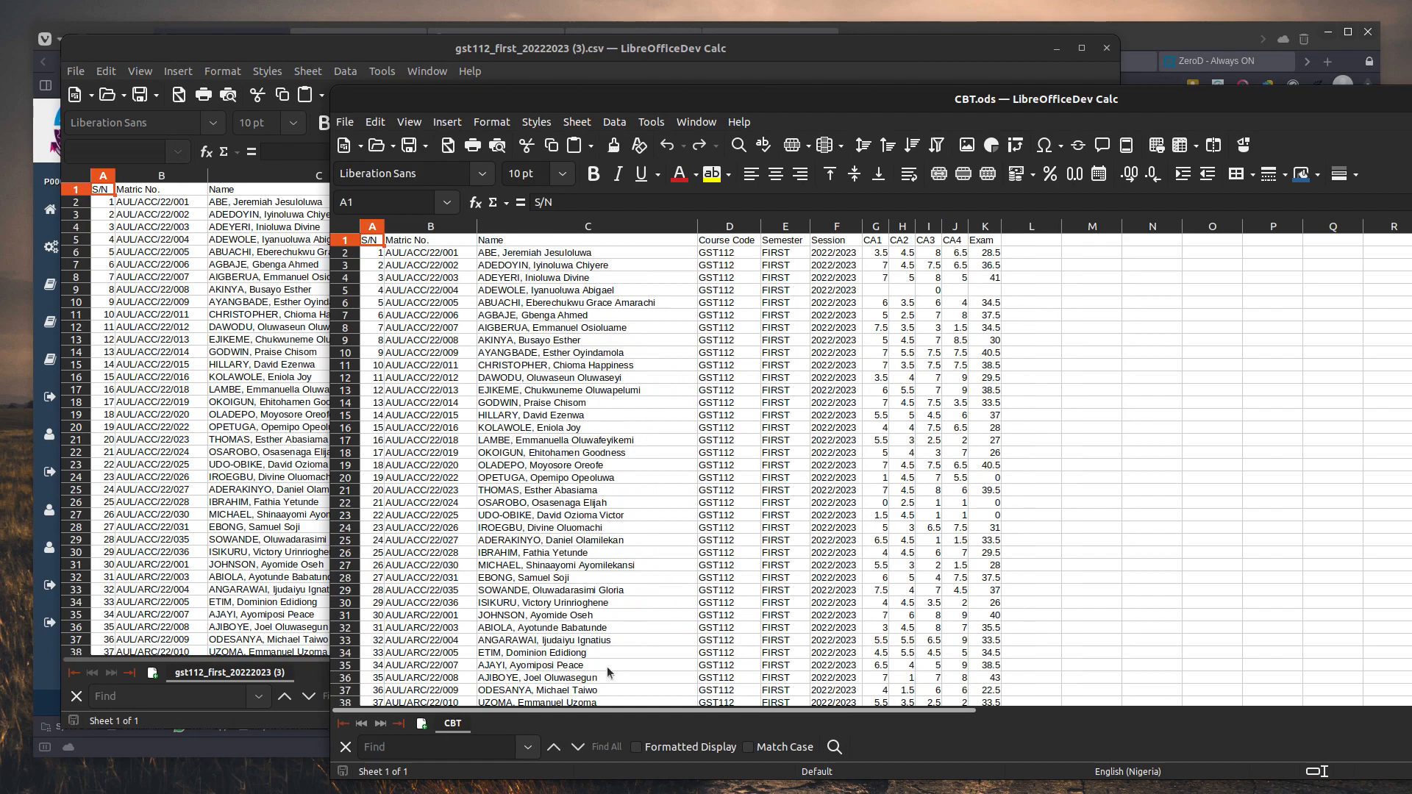
Step: Clear the CA1 to CA4 and Exam scores in G2:K687 of gst112_first_20222023 (3).csv
left_click(282, 489)
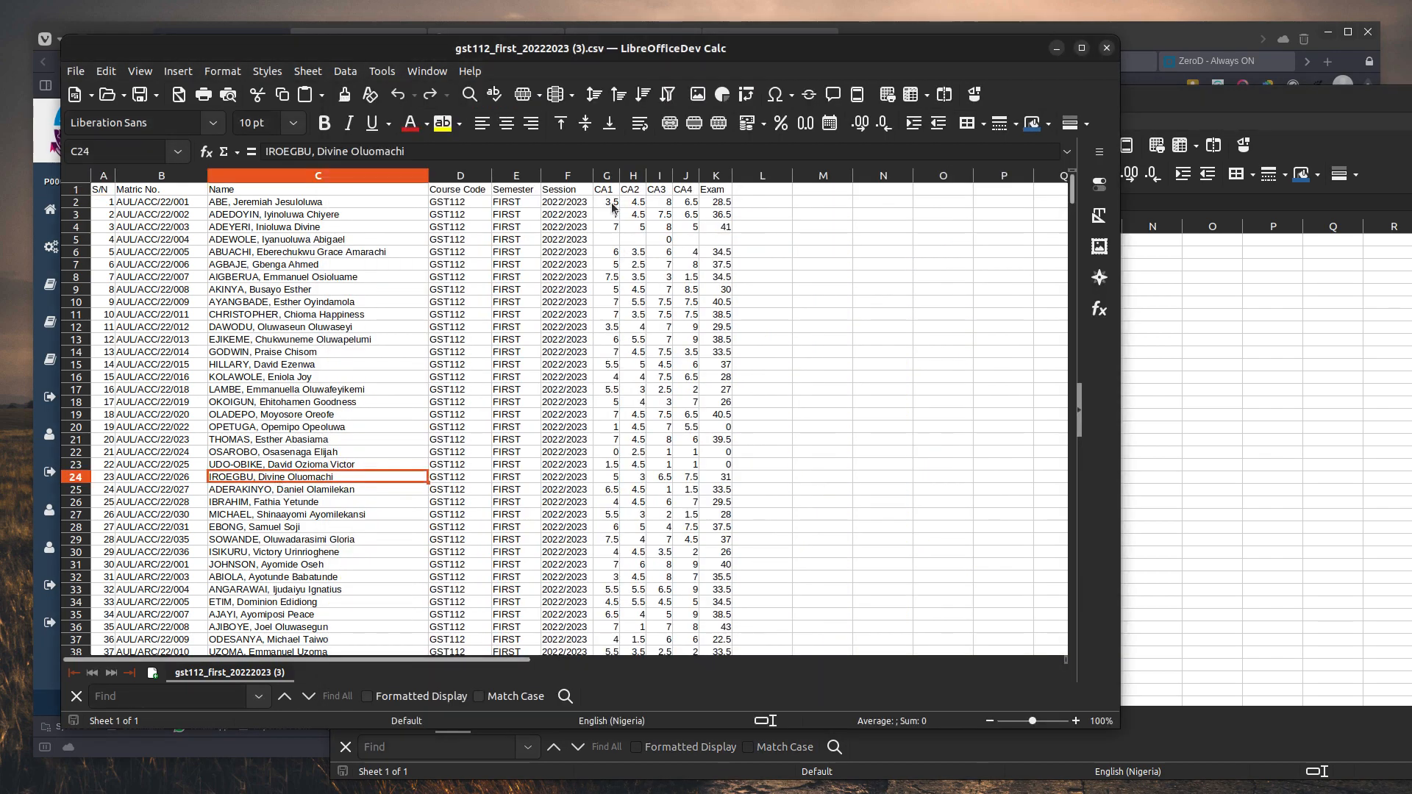
left_click_drag(609, 203, 666, 314)
left_click_drag(677, 401, 707, 711)
key("Delete")
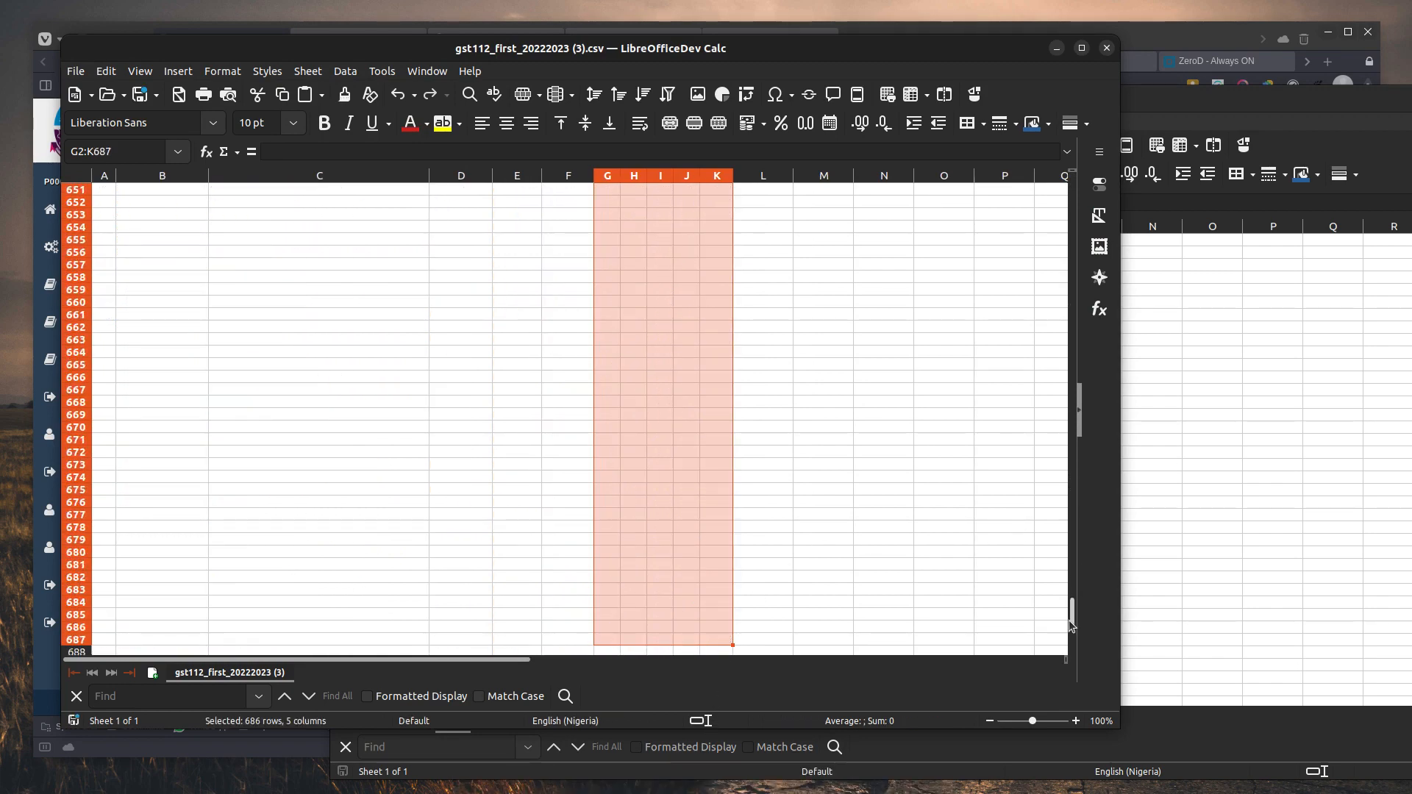
left_click_drag(1074, 625, 1053, 95)
Step: Sort the student records in CBT.ods by Name in ascending order, treating the first row as column labels
left_click(1272, 378)
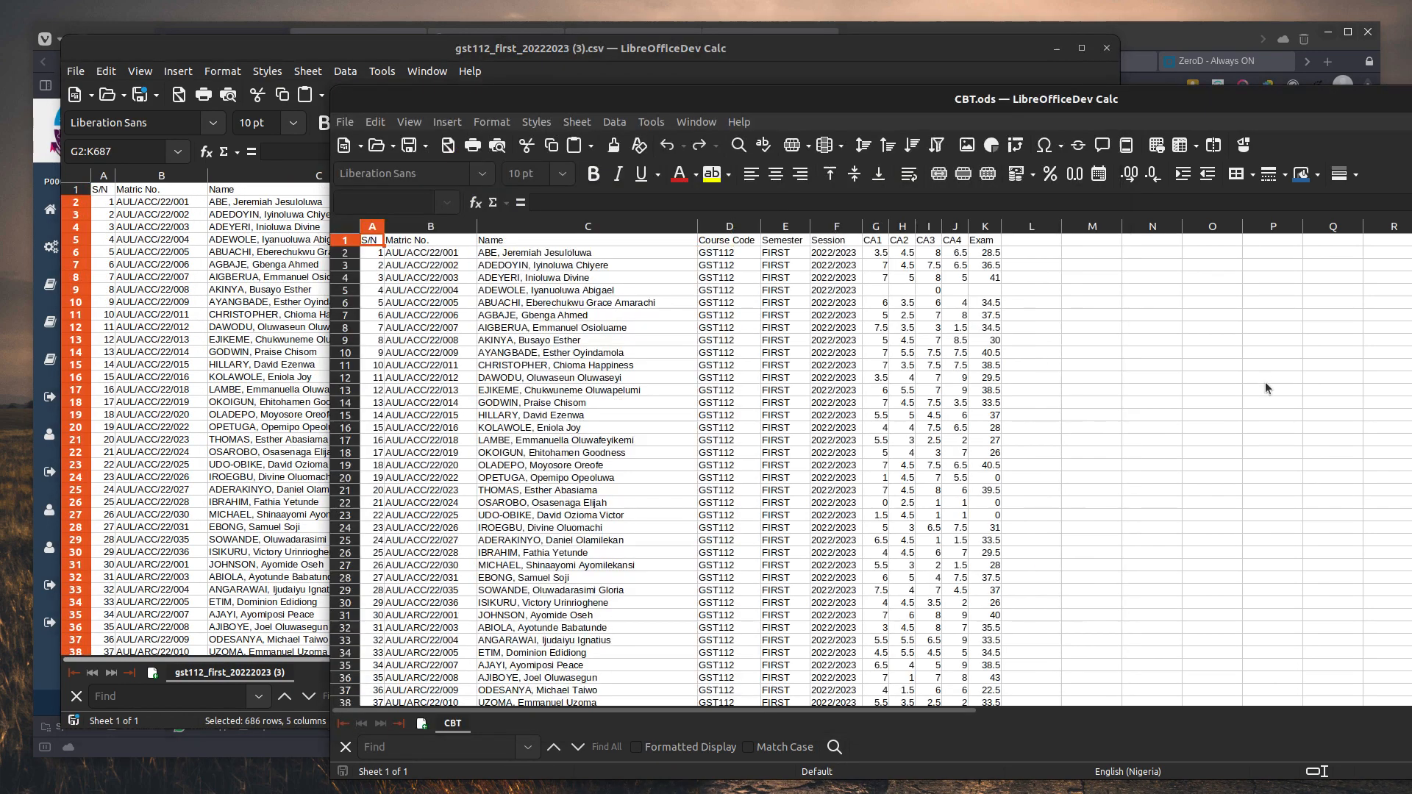
left_click(710, 245)
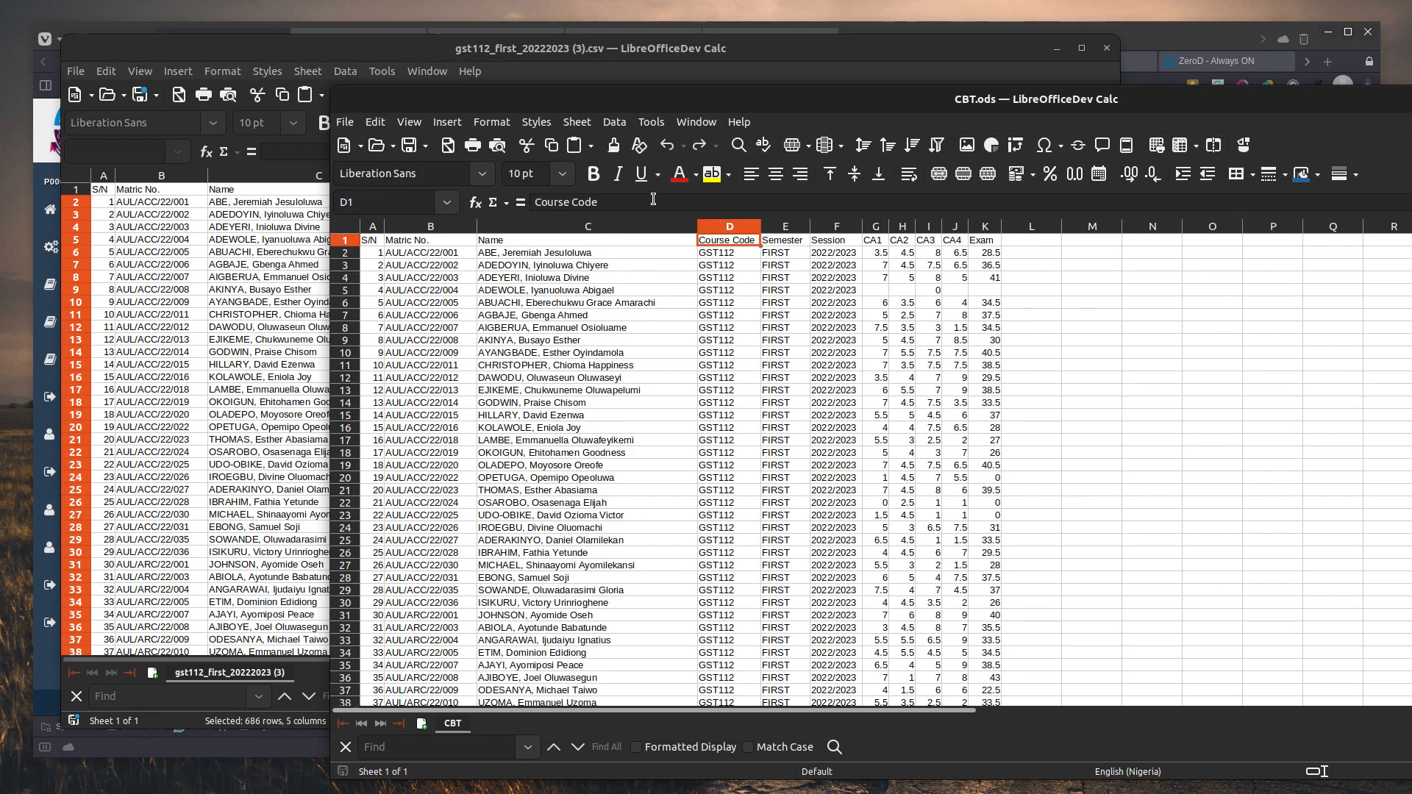
left_click(300, 240)
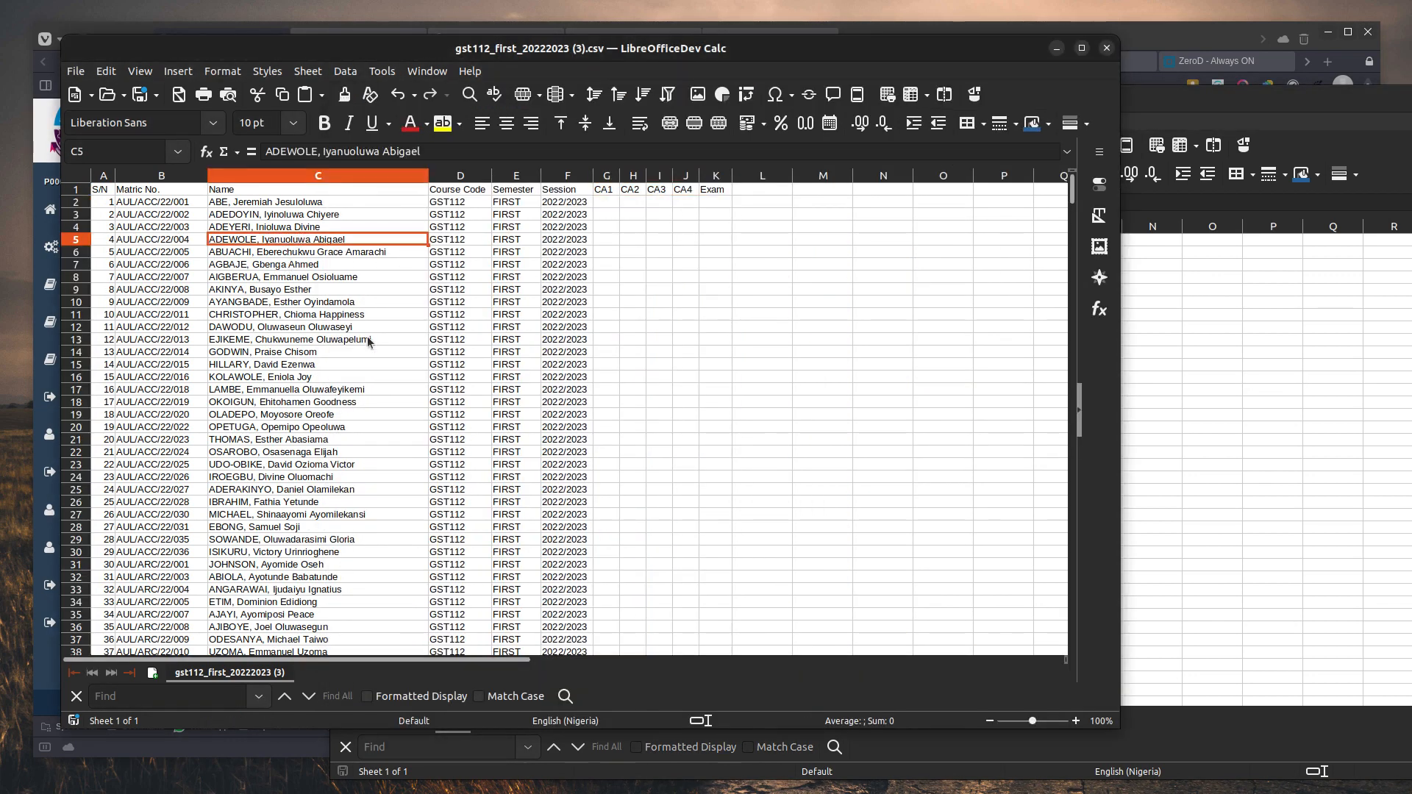
left_click(1179, 418)
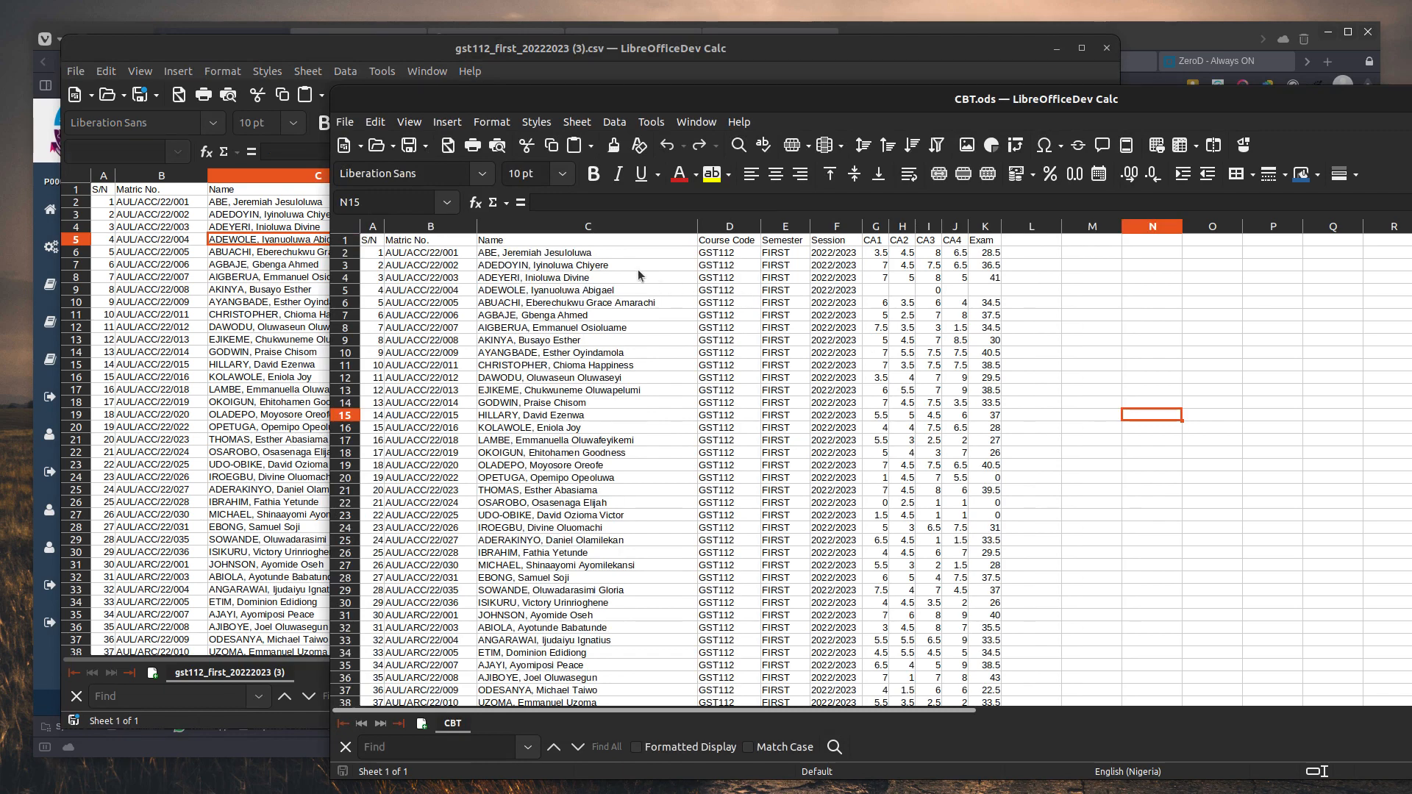
left_click(557, 252)
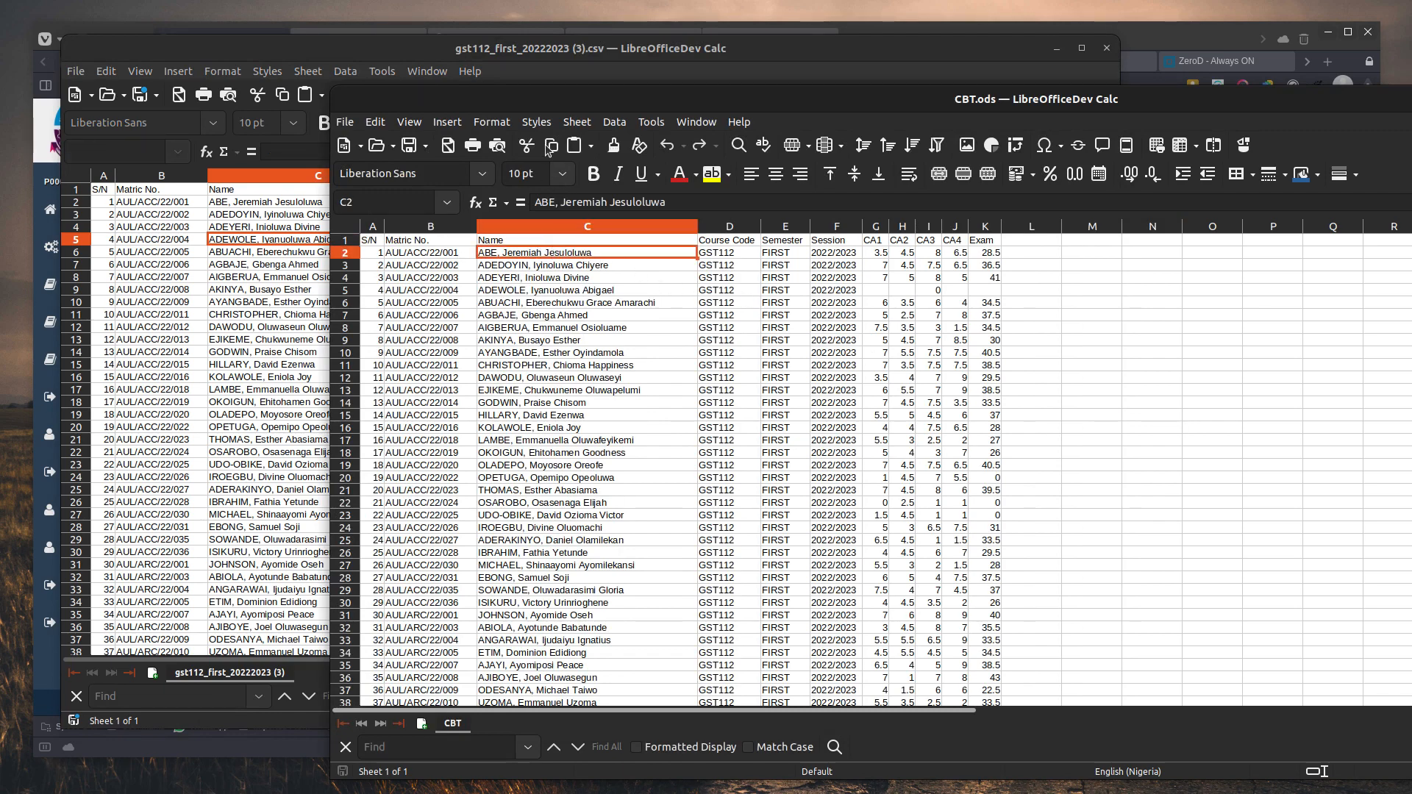
left_click(615, 122)
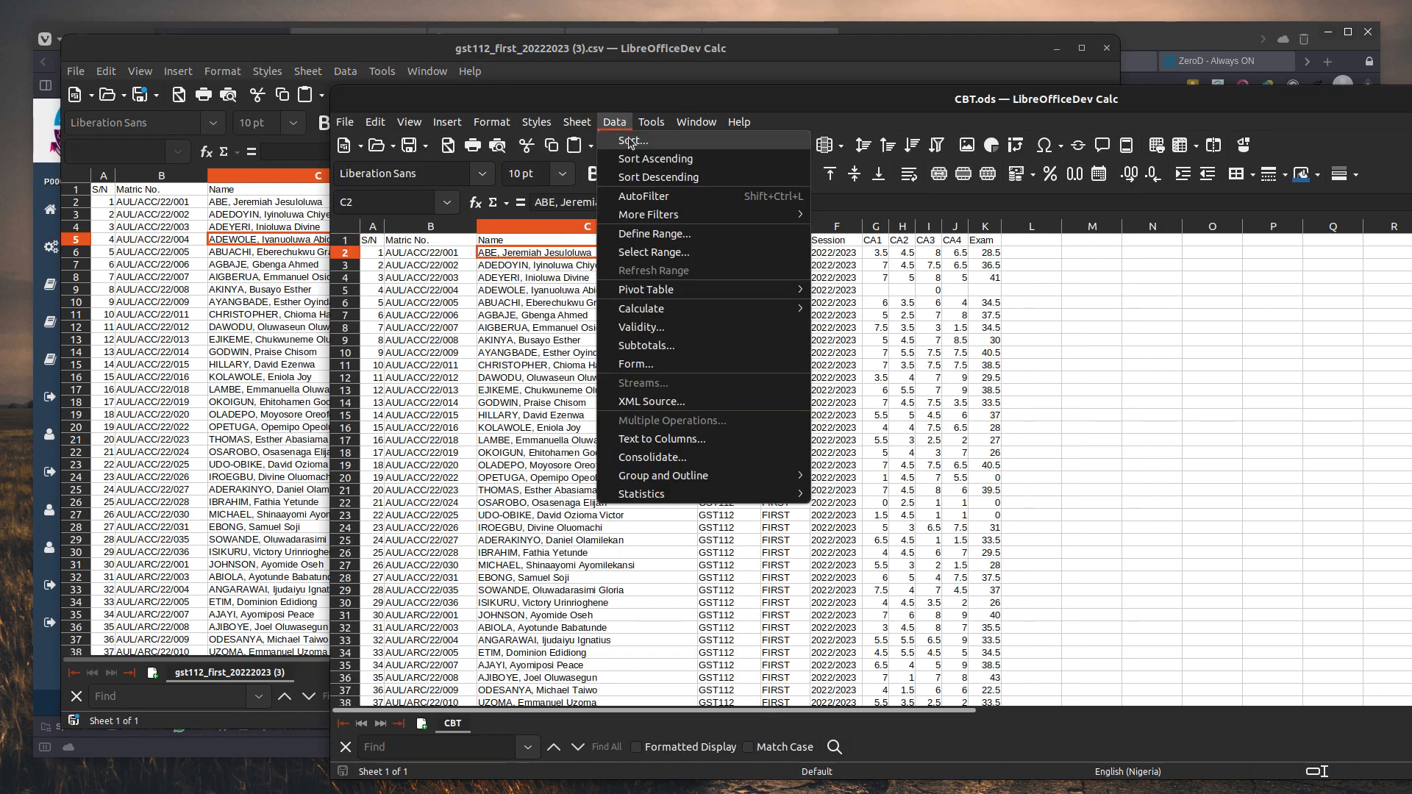
left_click(628, 139)
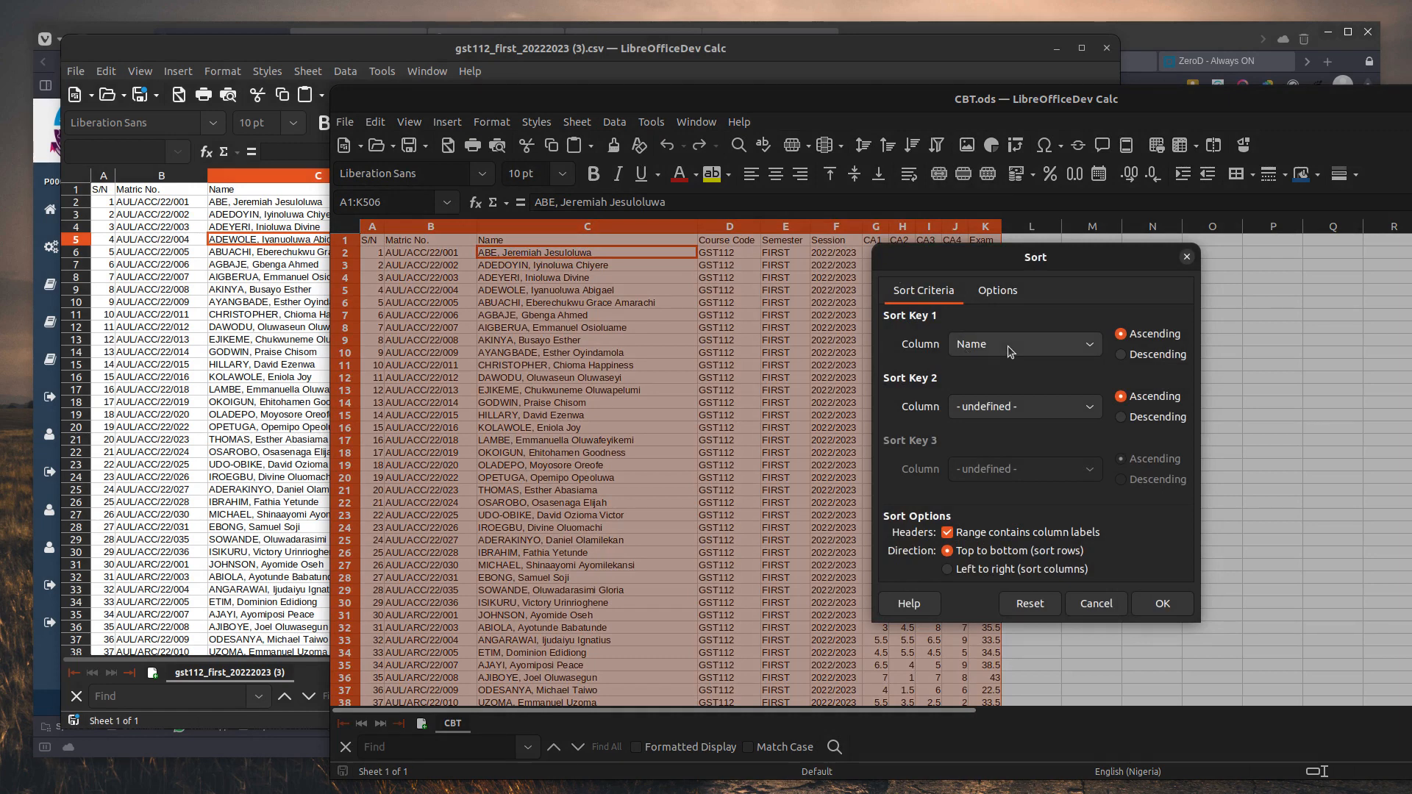
left_click(1160, 606)
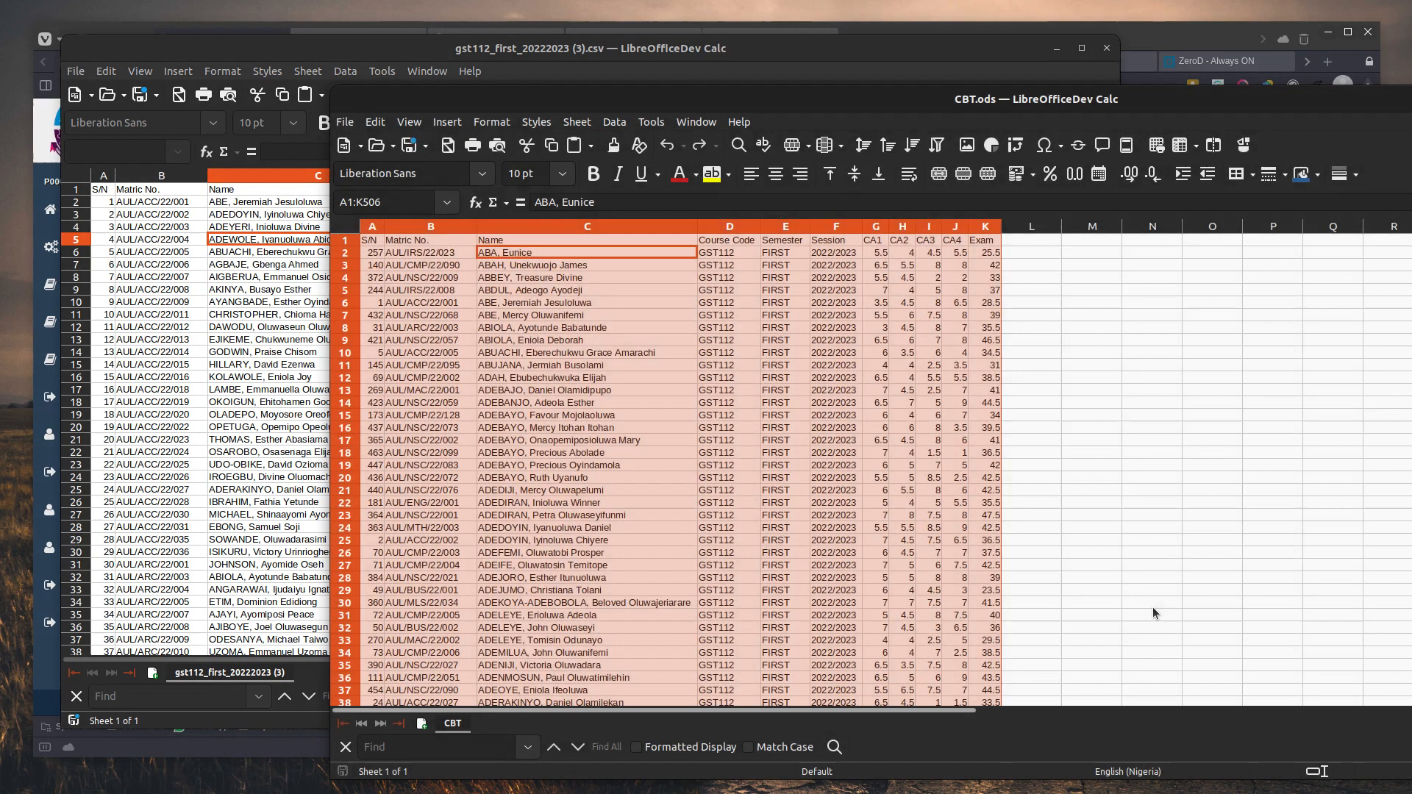
Step: Save CBT.ods and reposition its window beside the gst112_first_20222023 (3).csv window so the name columns of both are visible
left_click(375, 253)
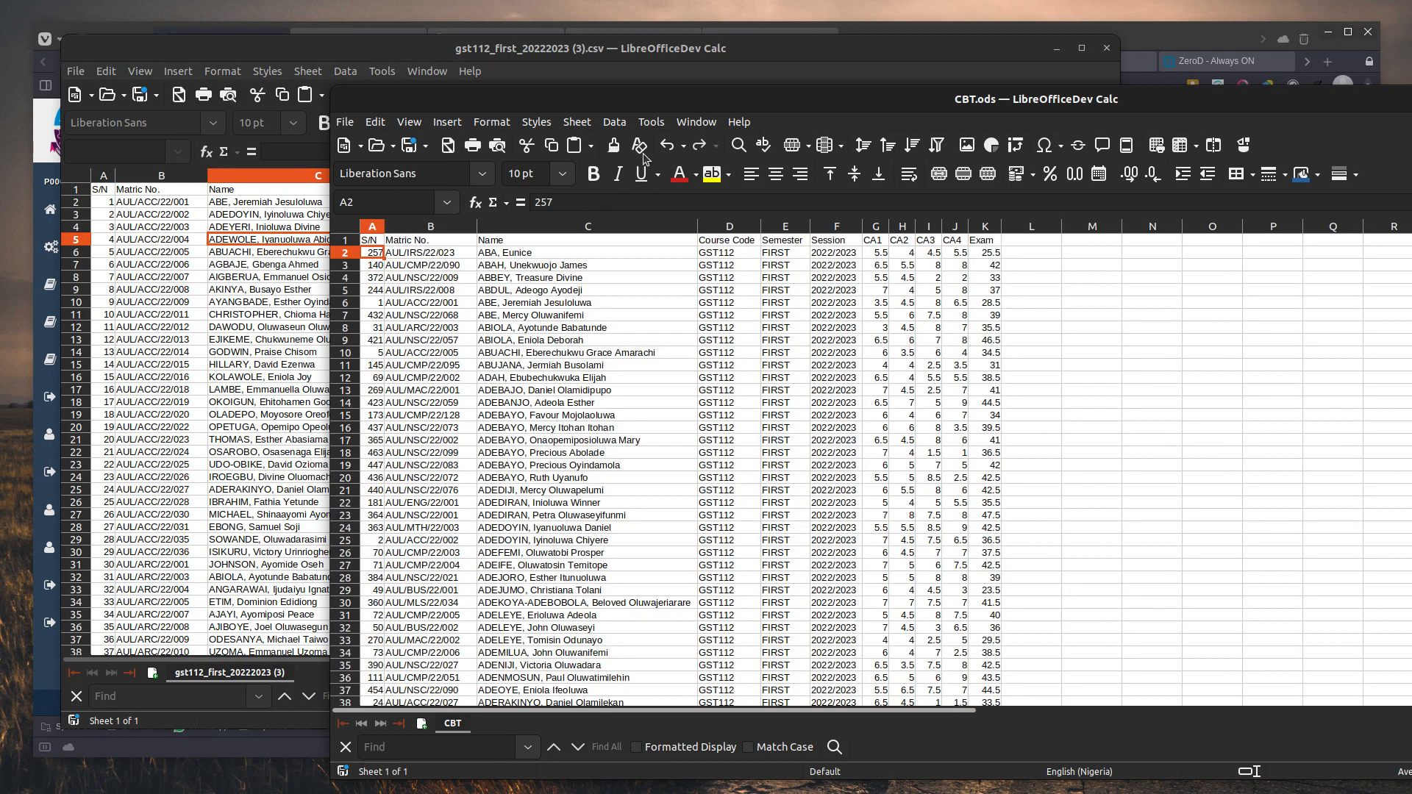
left_click(406, 147)
left_click_drag(603, 86, 812, 61)
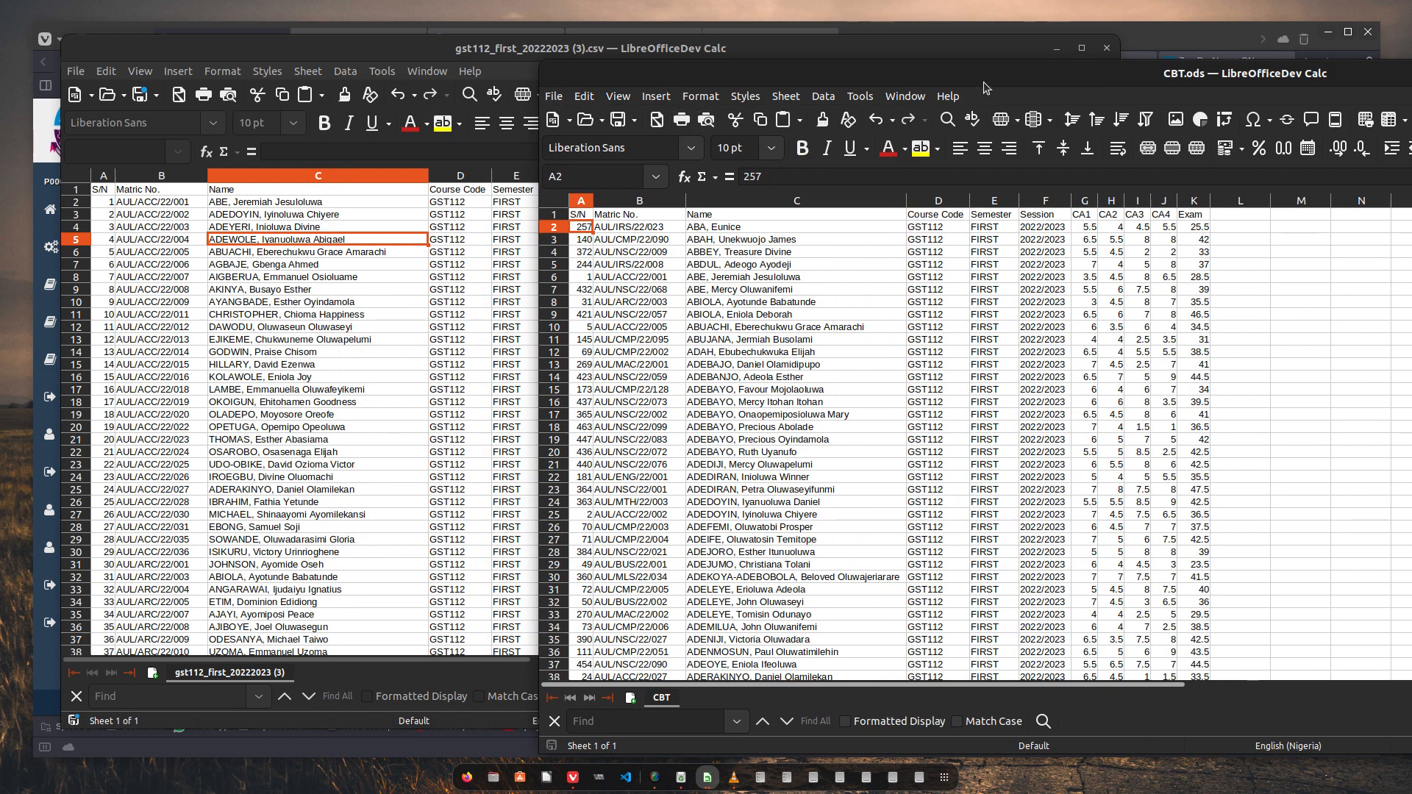
left_click_drag(985, 88, 1200, 76)
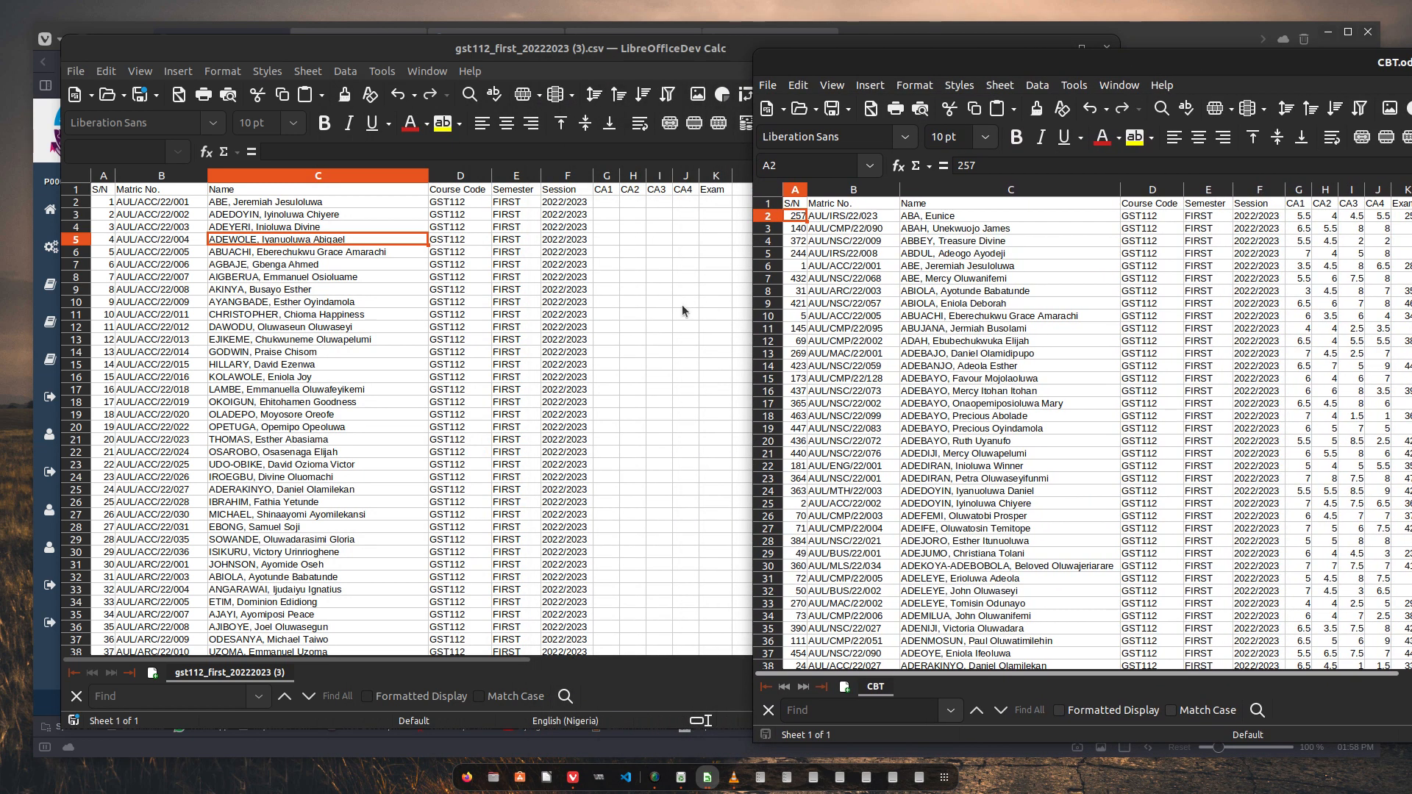
left_click_drag(1144, 70, 941, 69)
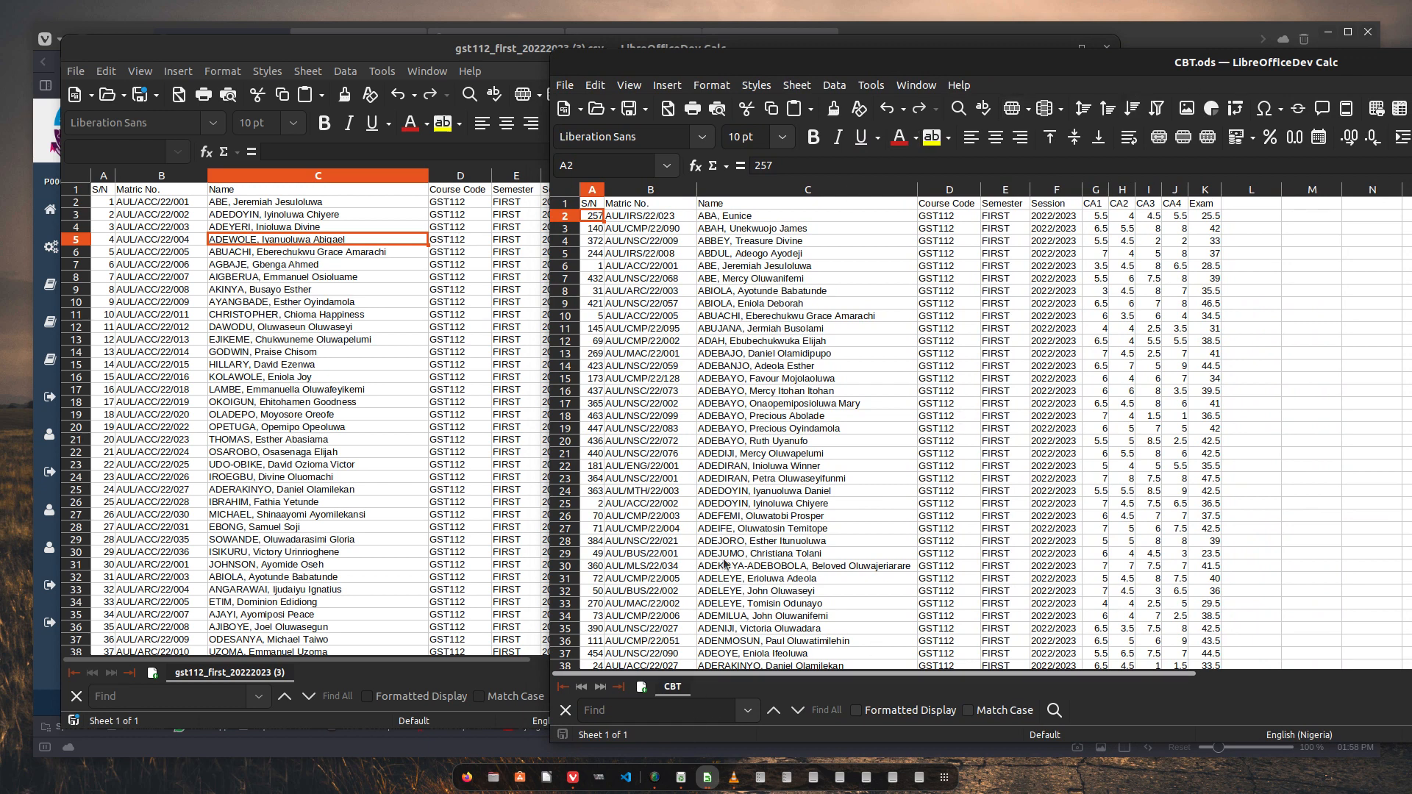
Step: Copy the gst112_first_20222023 (3) sheet into the CBT document before the CBT sheet, naming the copy gst112_first_20222023
right_click(268, 673)
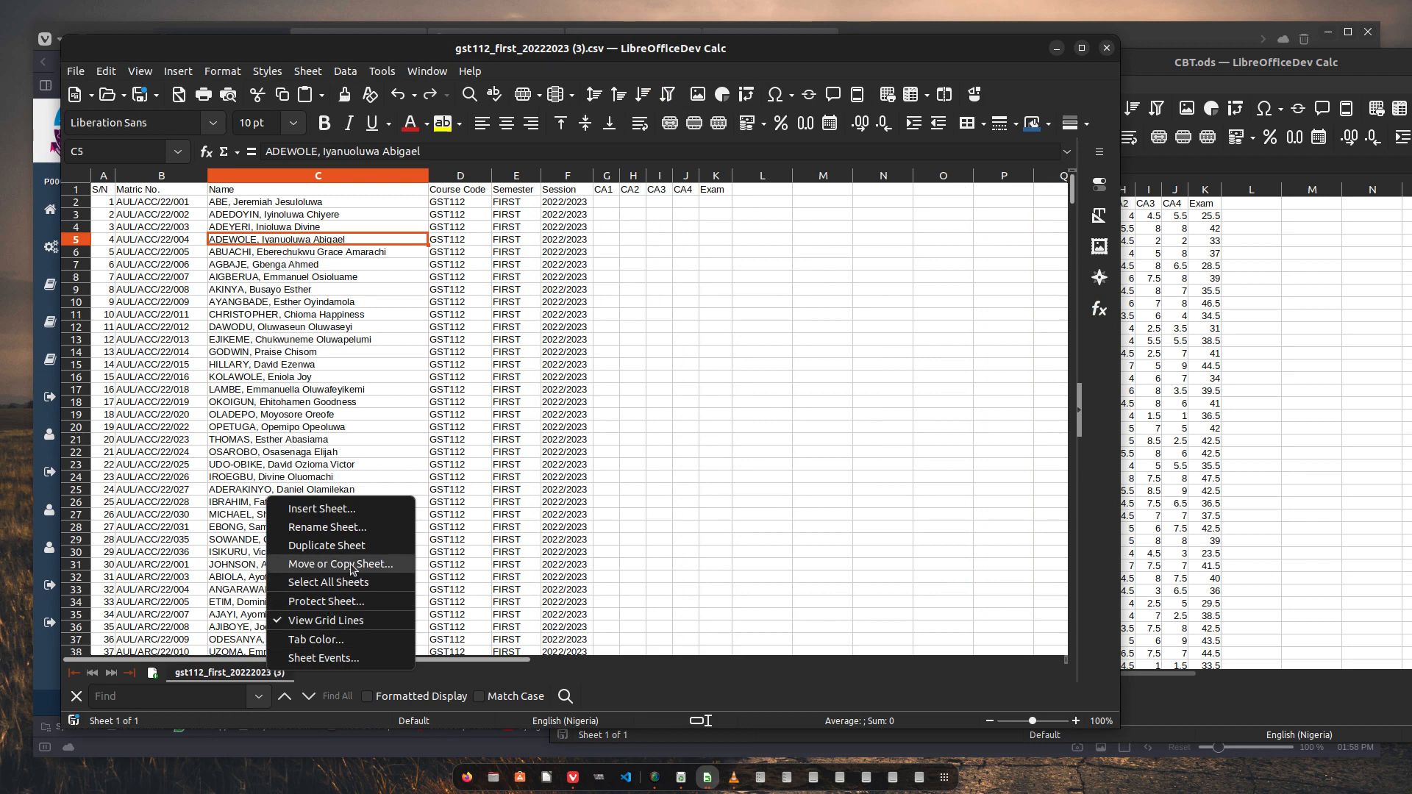
left_click(339, 564)
left_click(603, 312)
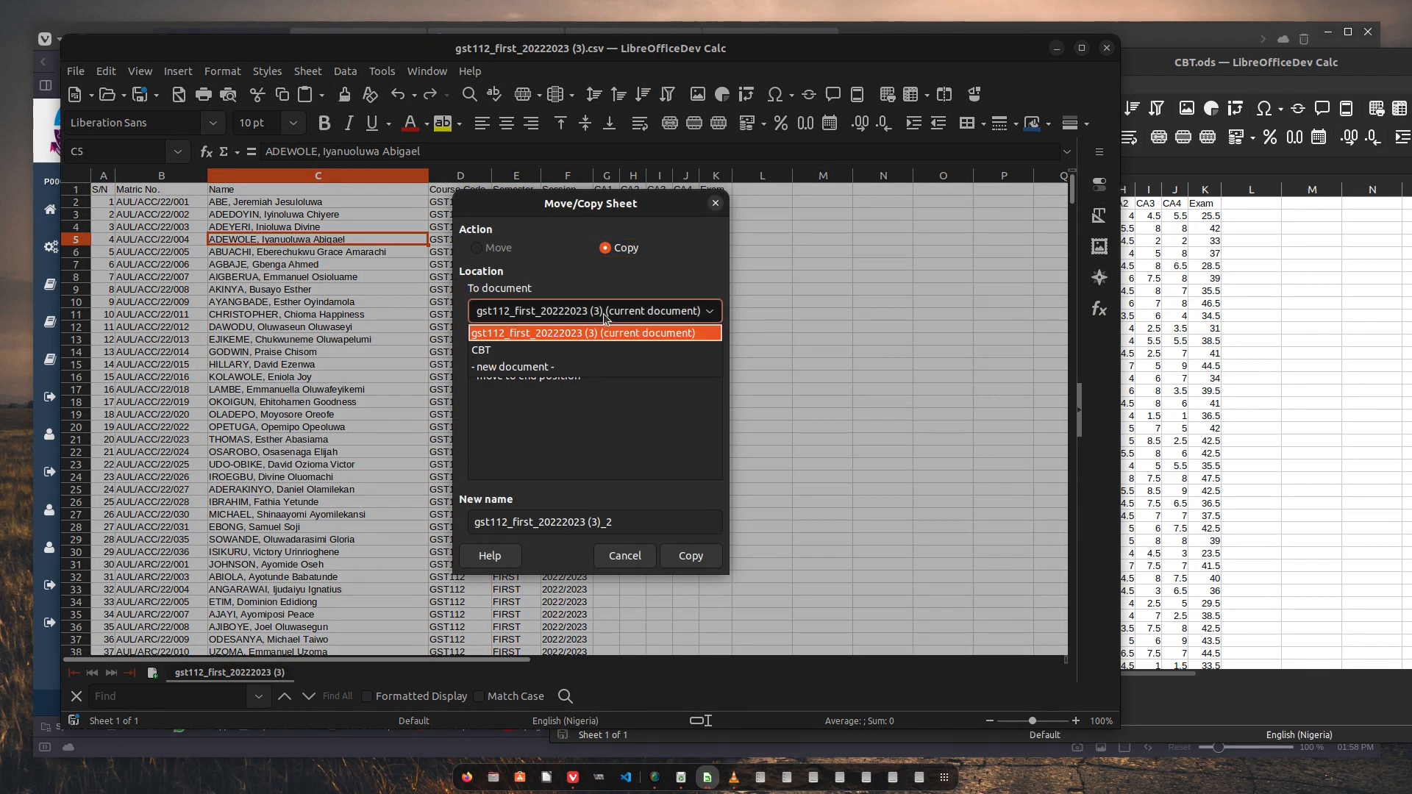
left_click(574, 352)
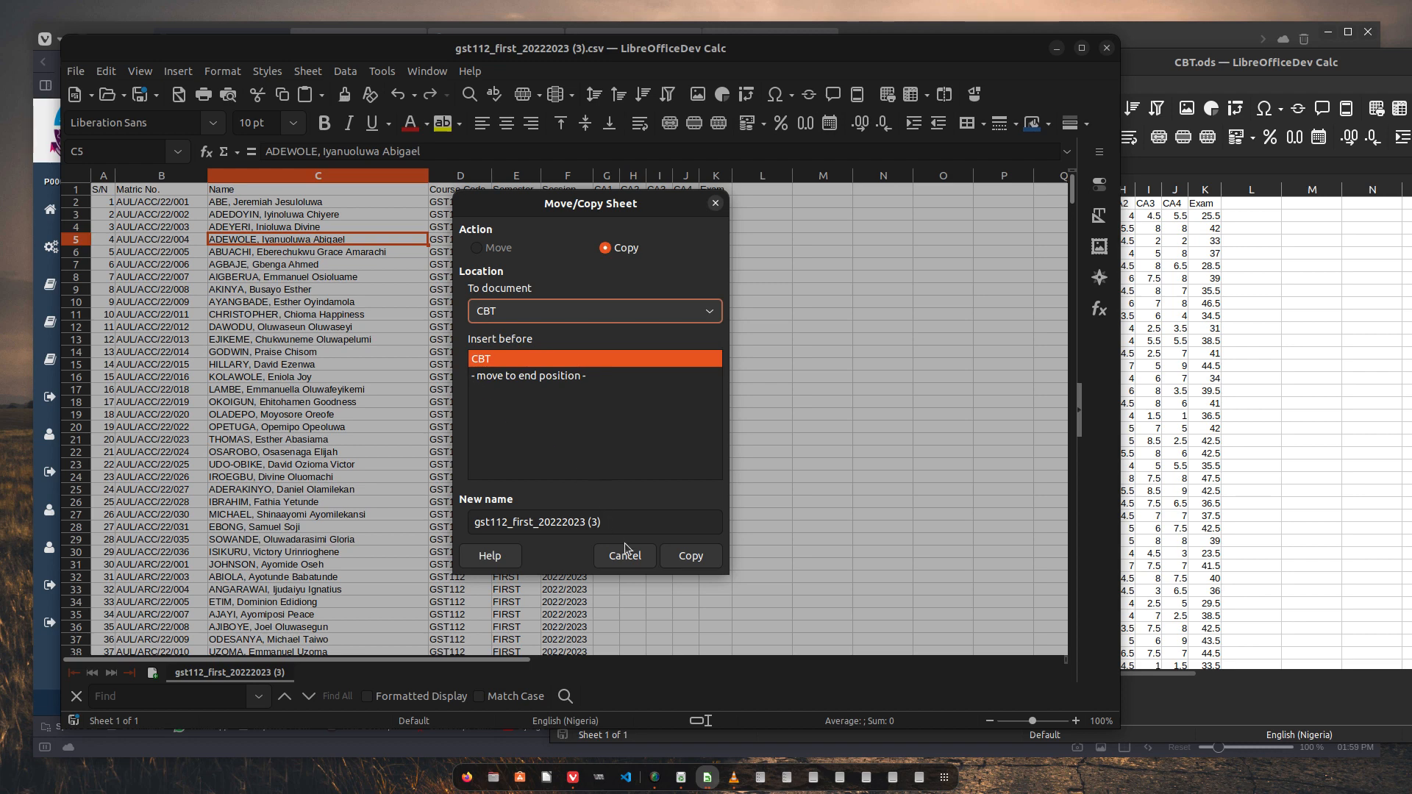
left_click(606, 527)
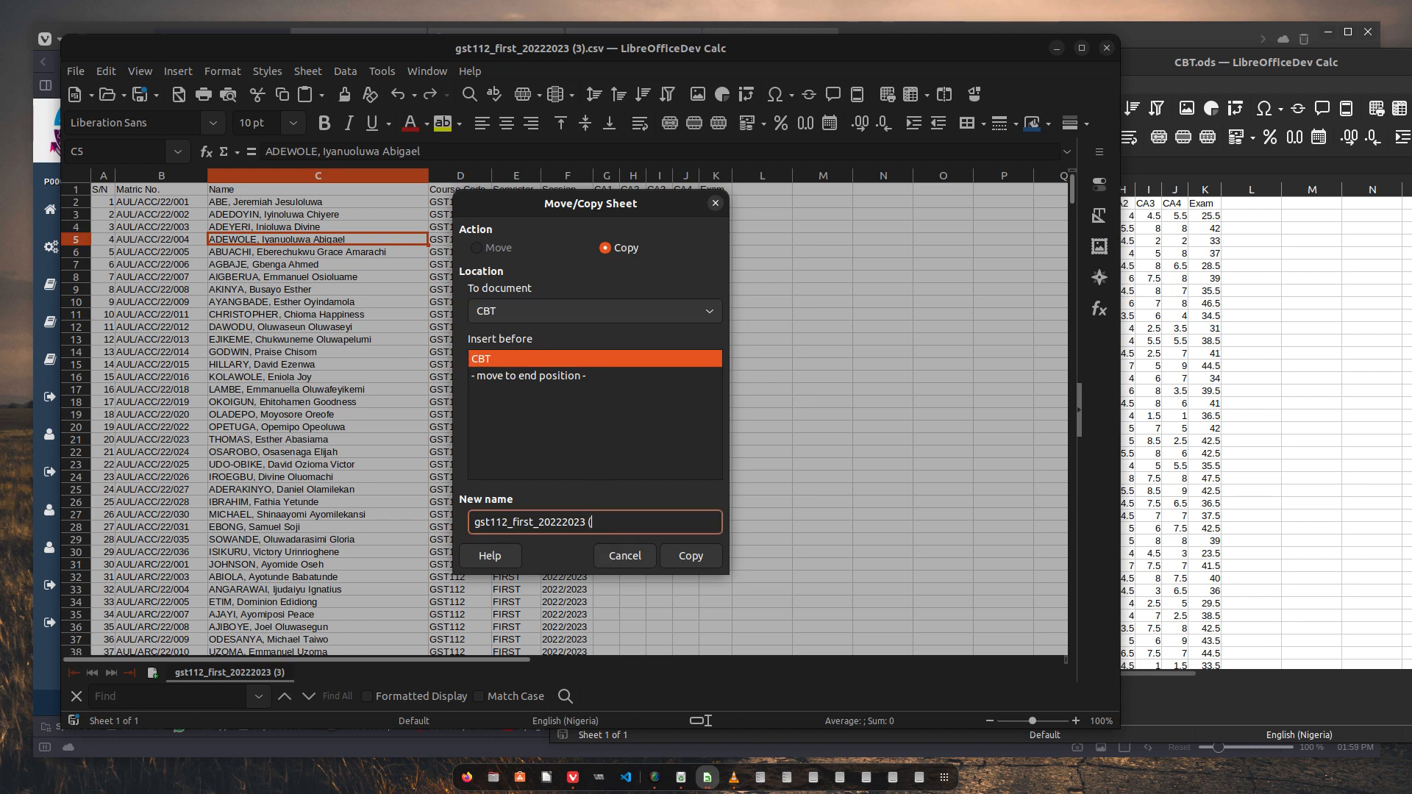
left_click(684, 559)
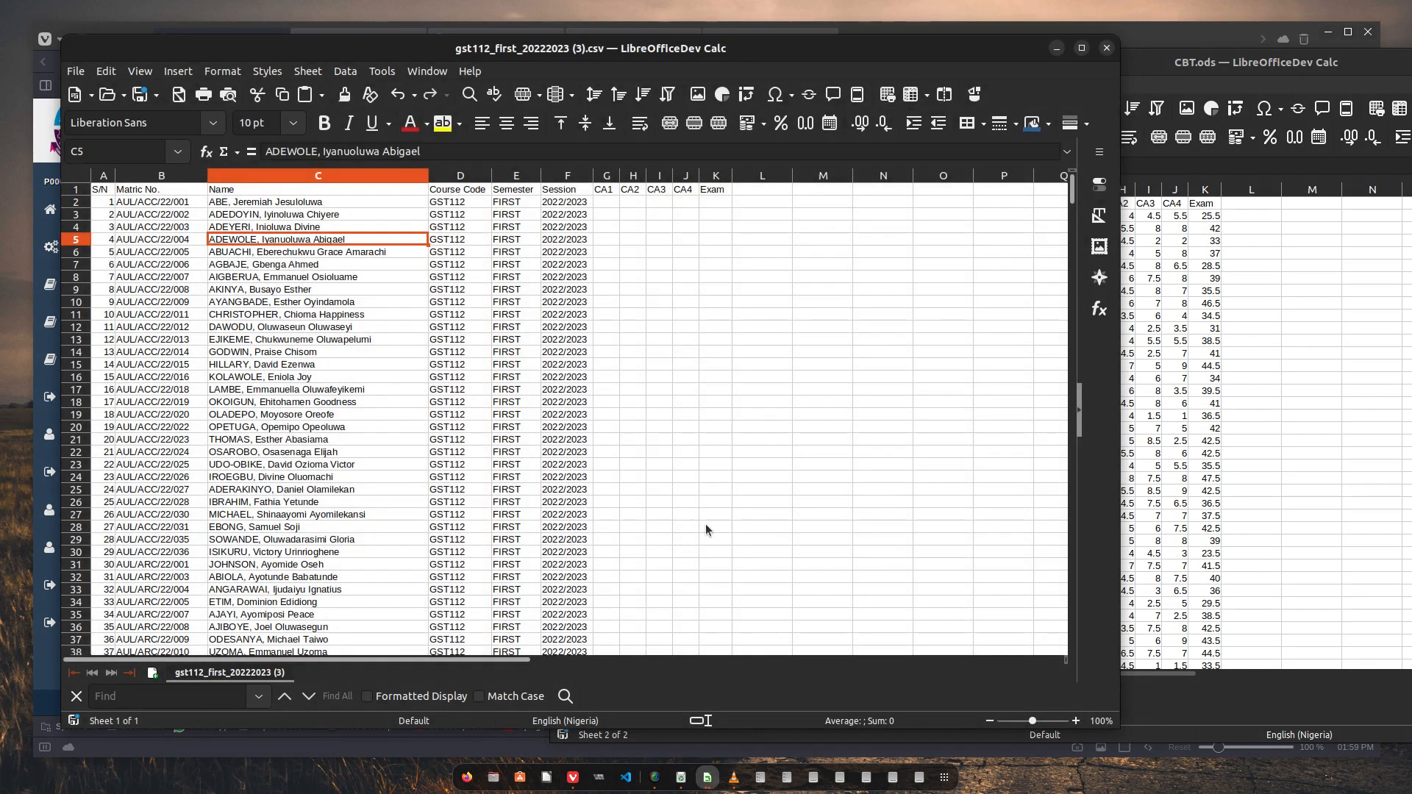
Step: Close gst112_first_20222023 (3).csv with its changes saved, and move the CBT.ods window over the browser
left_click(1106, 48)
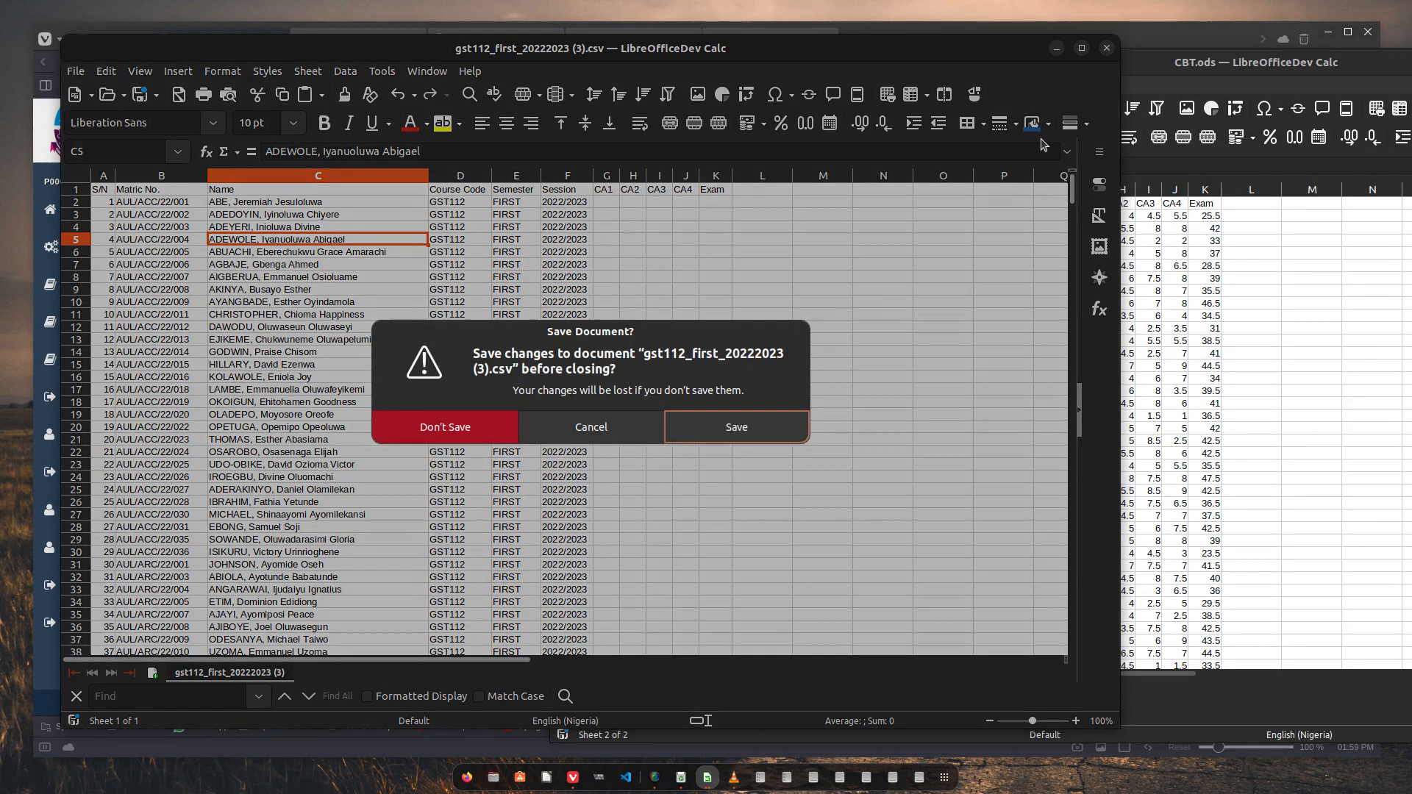
left_click(725, 431)
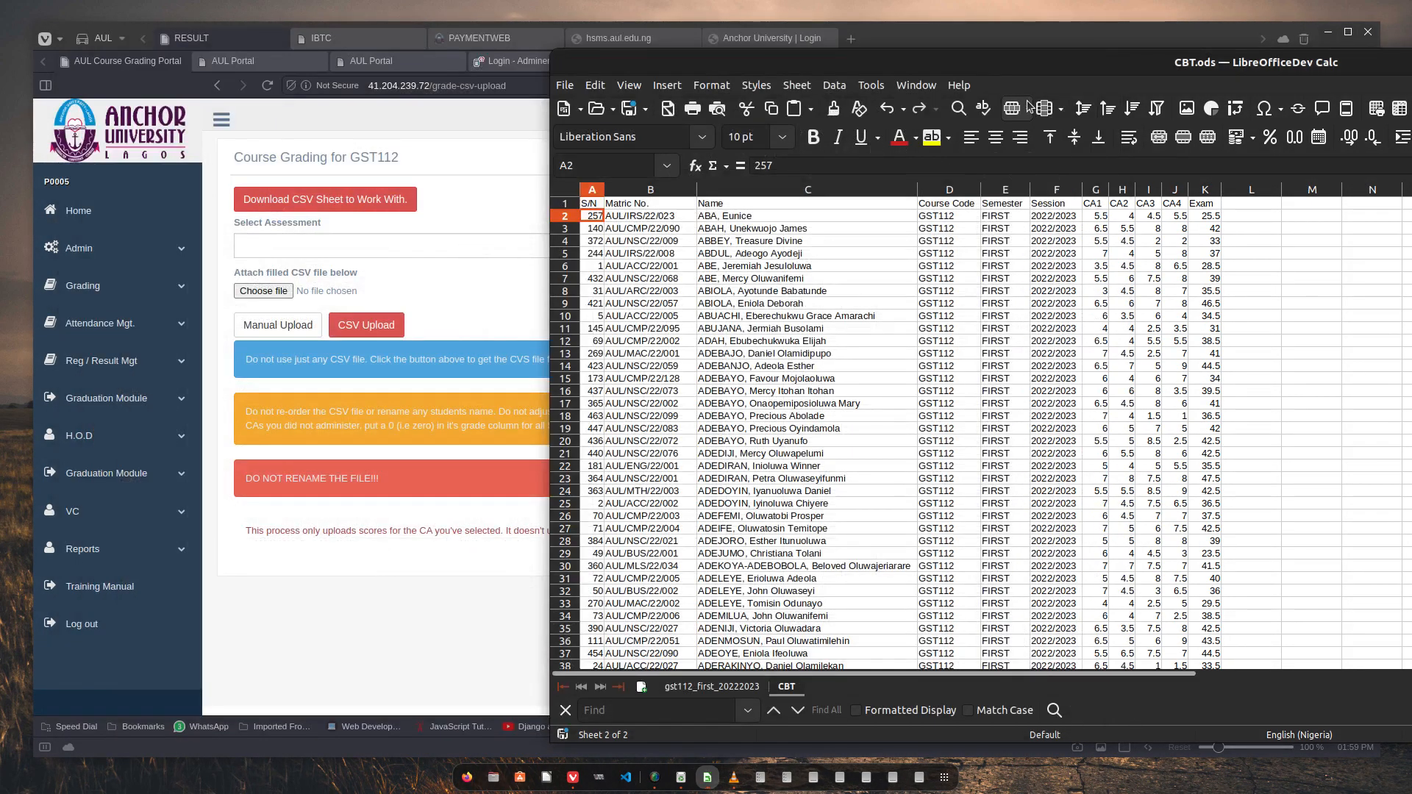
left_click_drag(1014, 64, 641, 46)
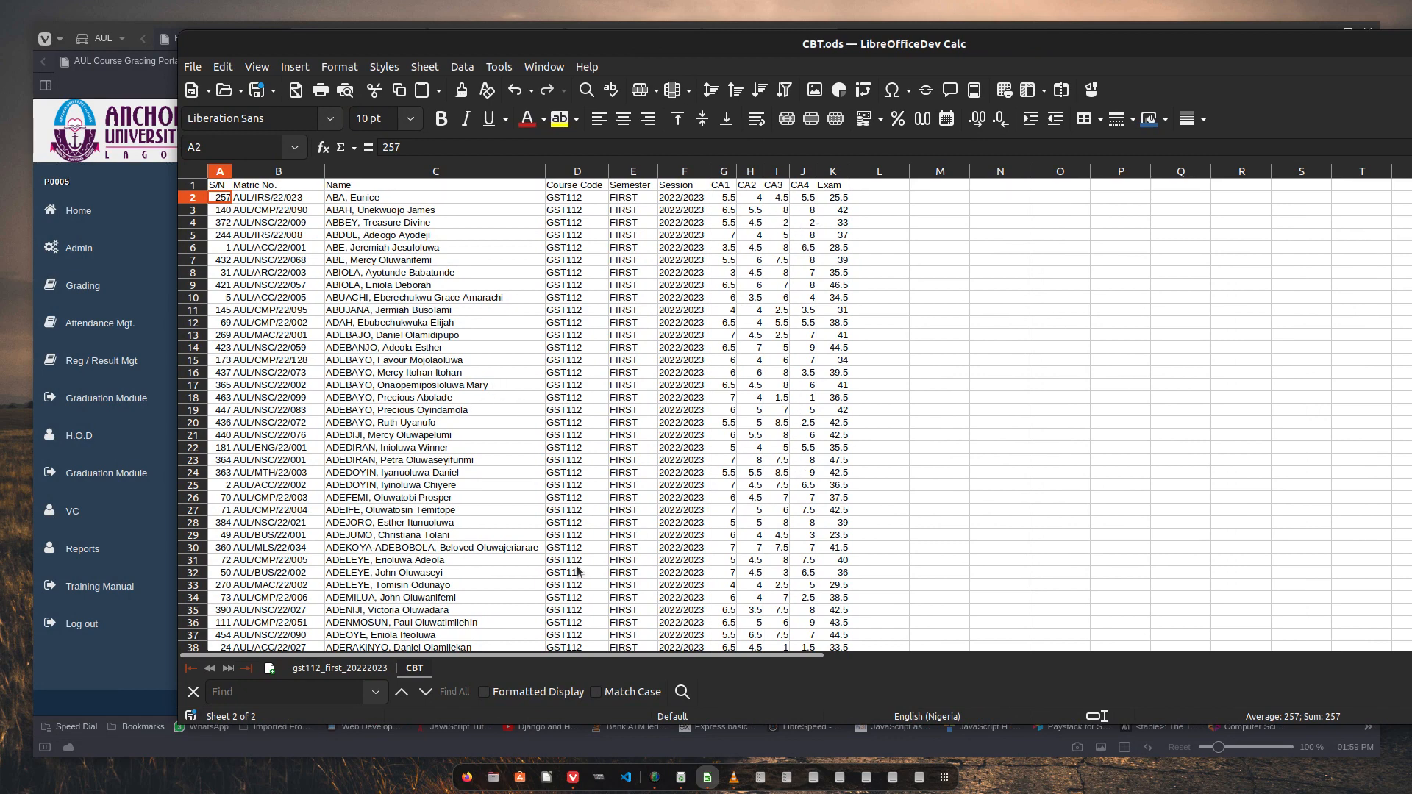
Step: Compare the CA1 to Exam columns of the gst112_first_20222023 sheet with those of the CBT sheet
left_click(381, 669)
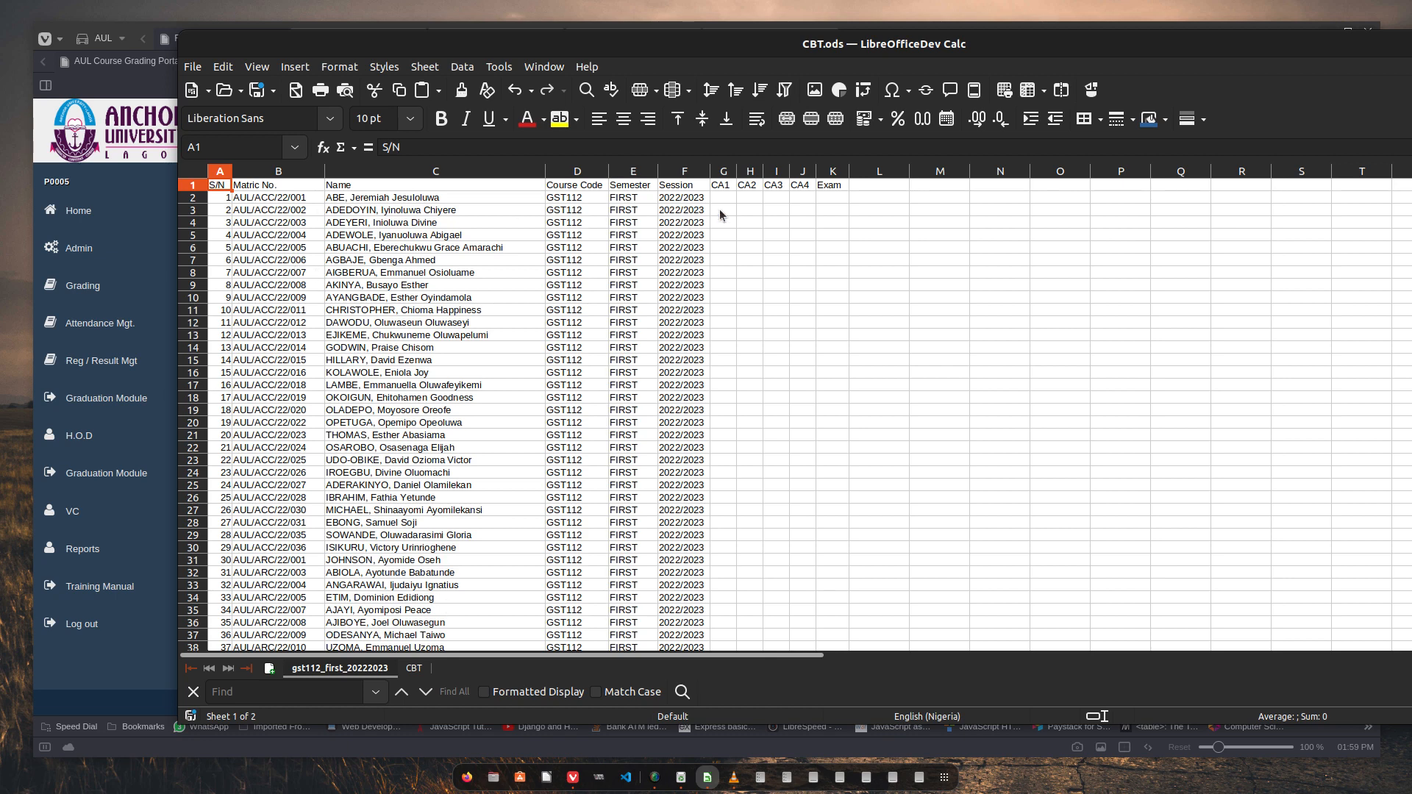
left_click_drag(726, 195, 820, 569)
left_click(489, 624)
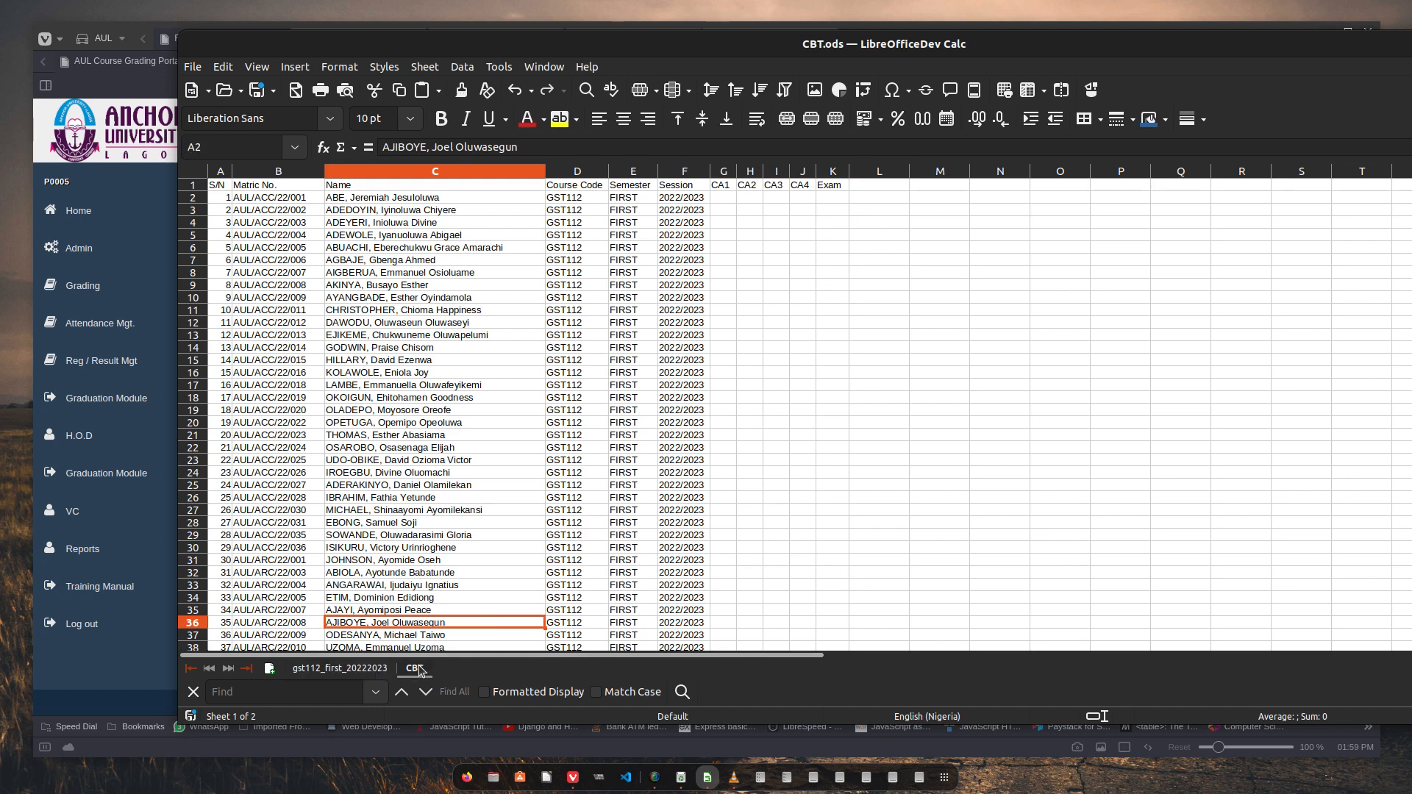
left_click(416, 668)
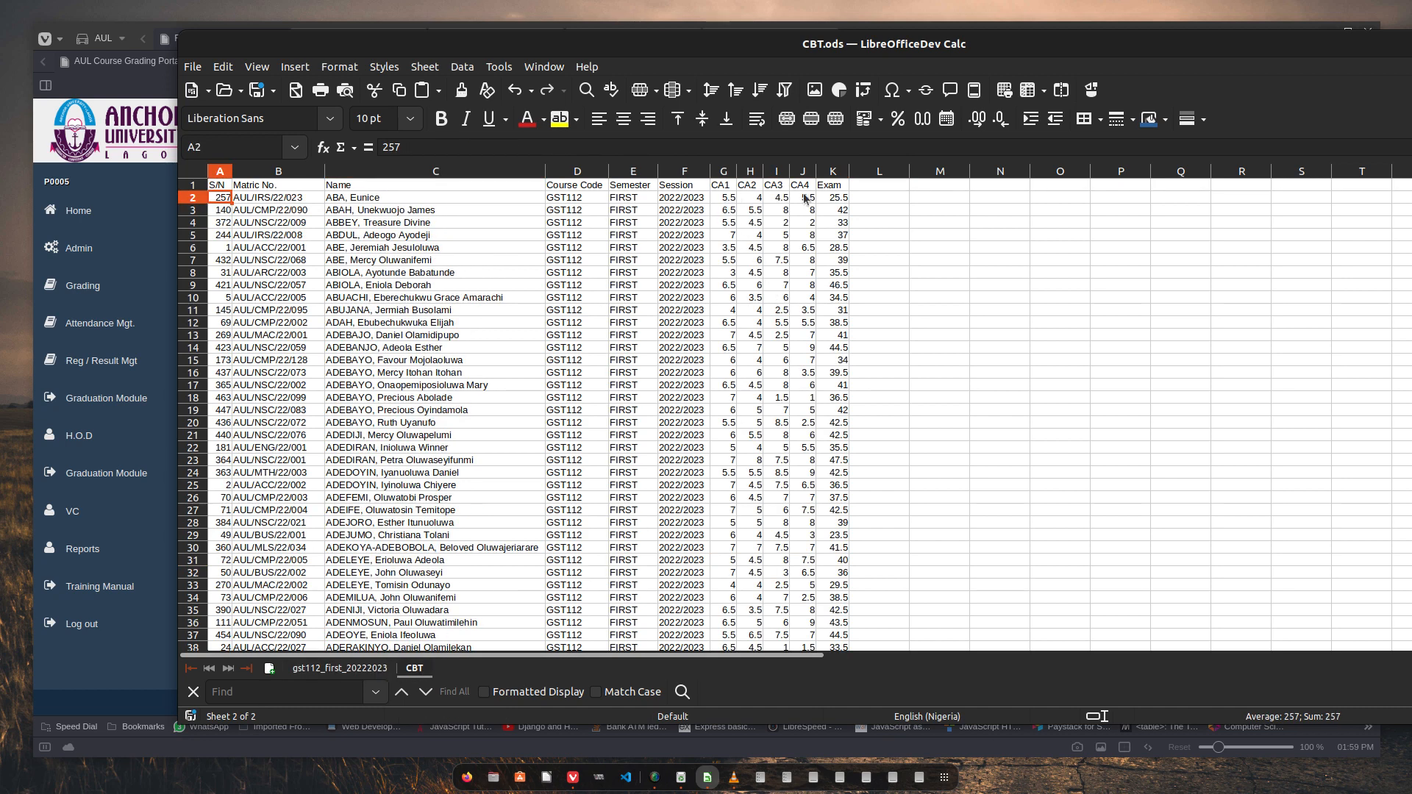
left_click(331, 668)
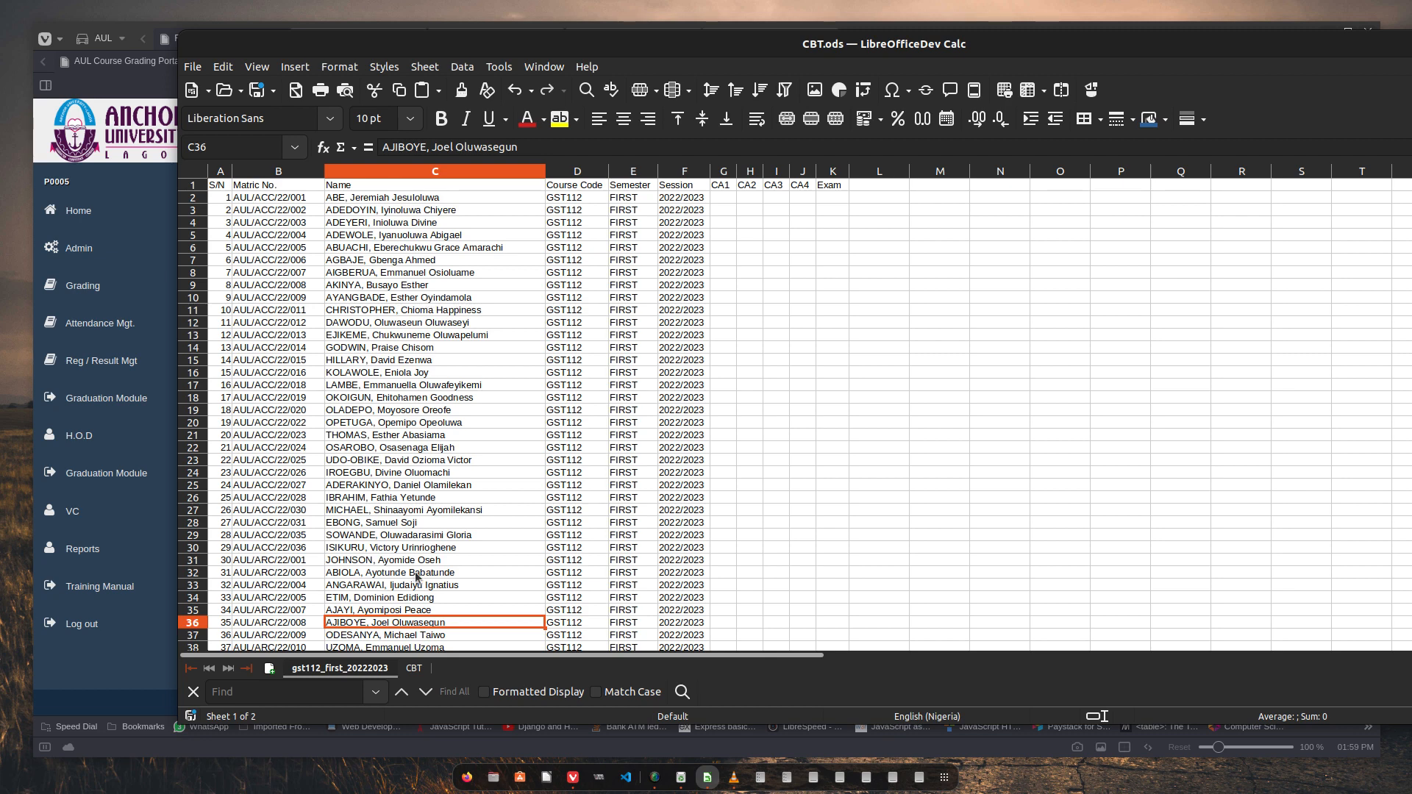
left_click(415, 669)
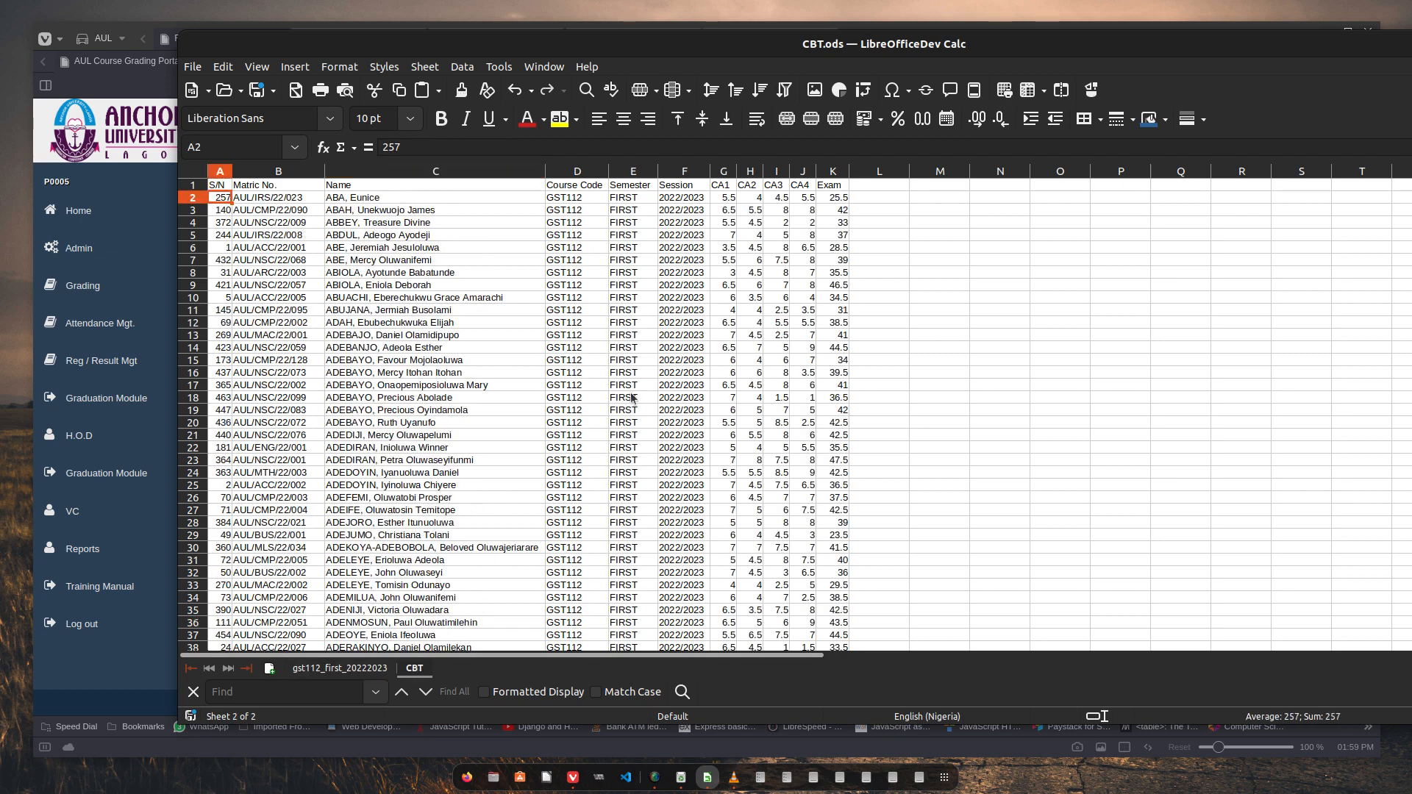
Step: Define a database range named cbtMatric for the matric numbers in B2:B506 of the CBT sheet
left_click(297, 200)
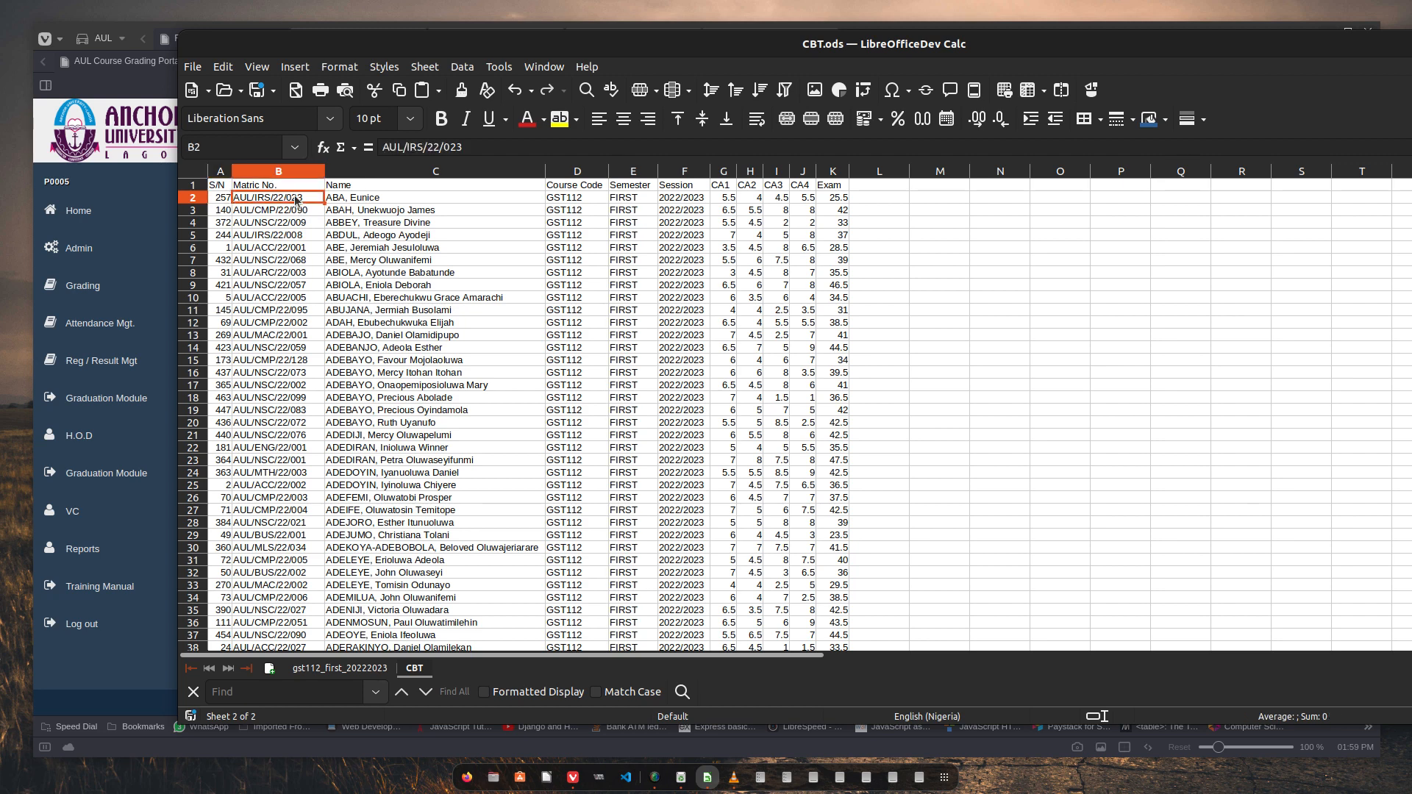
left_click_drag(296, 200, 305, 250)
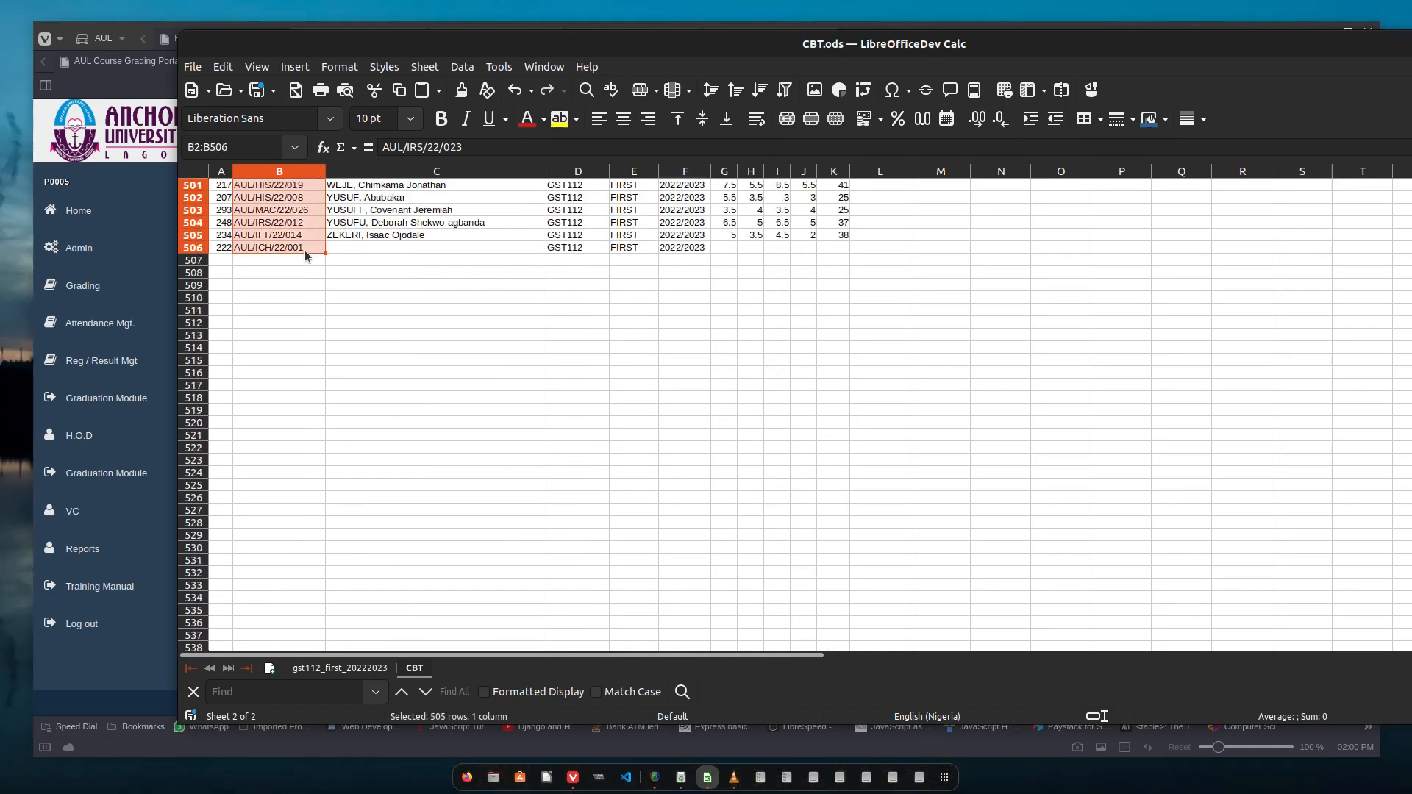
left_click(462, 66)
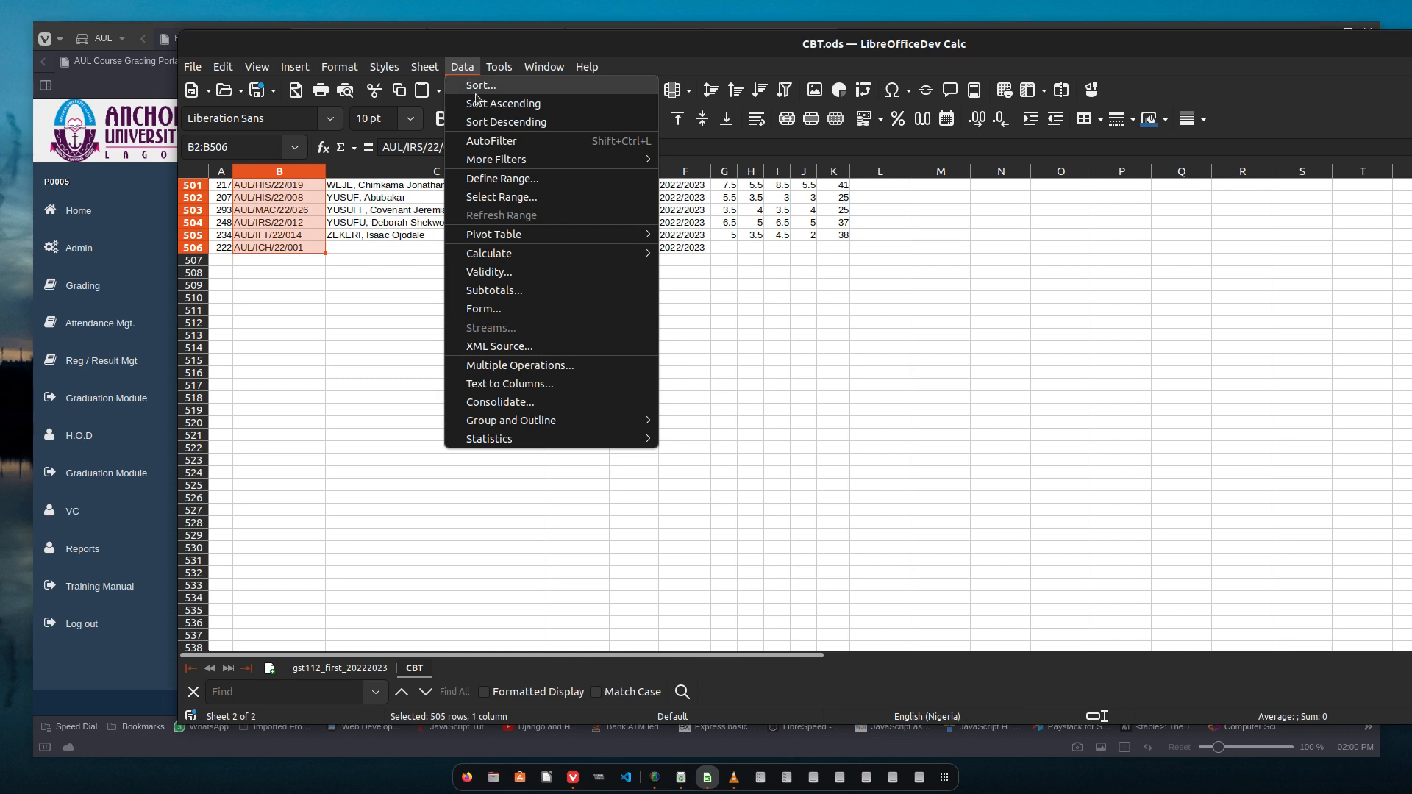
left_click(514, 183)
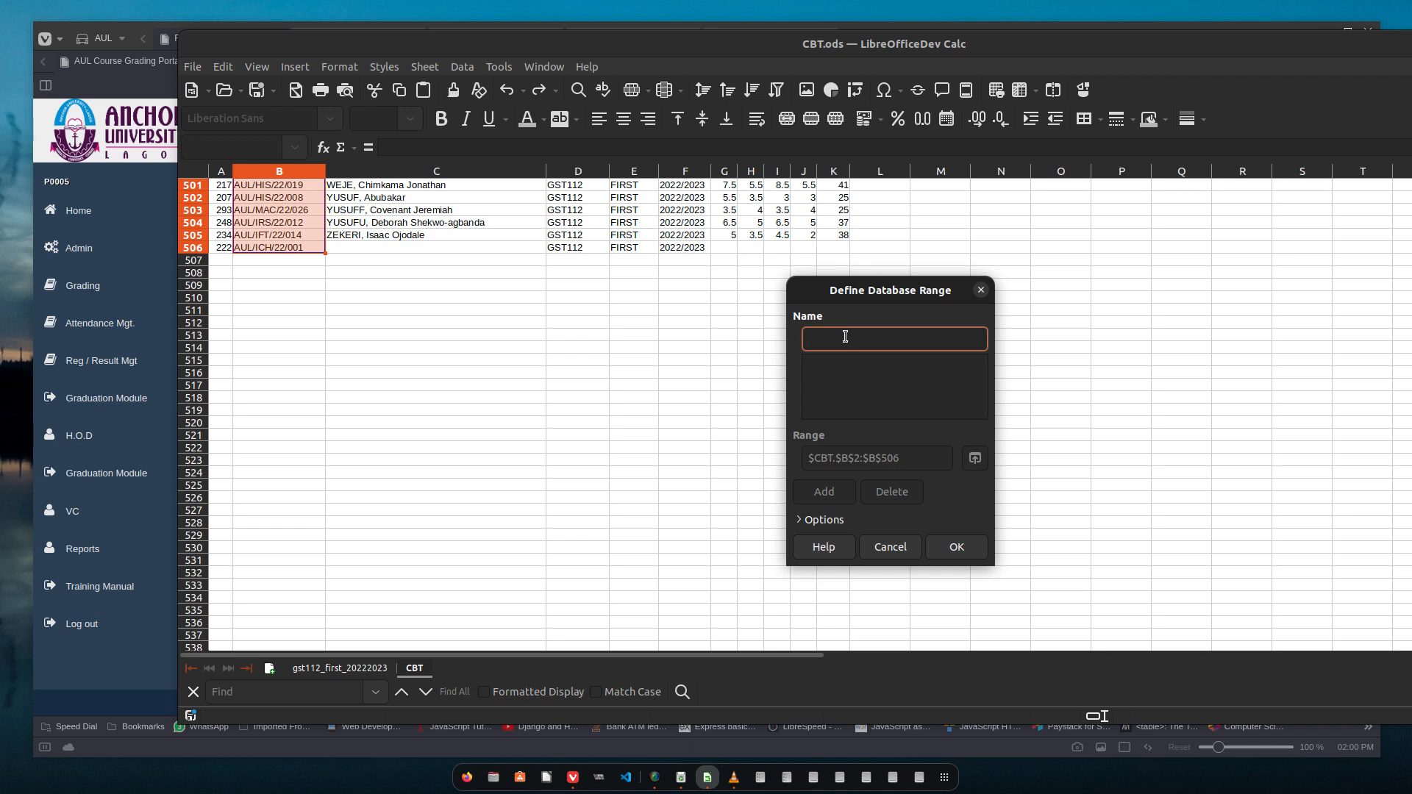
type("ct")
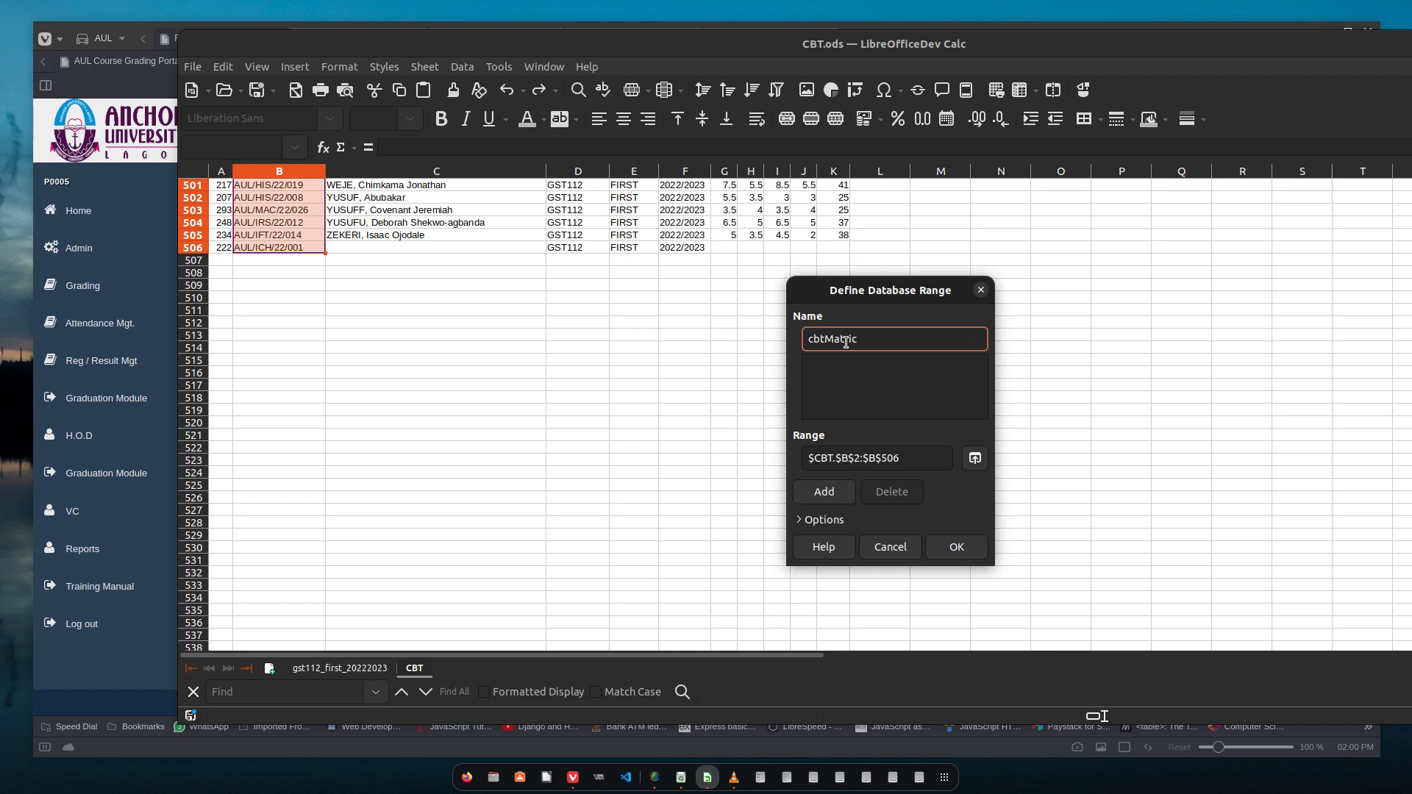
left_click(838, 492)
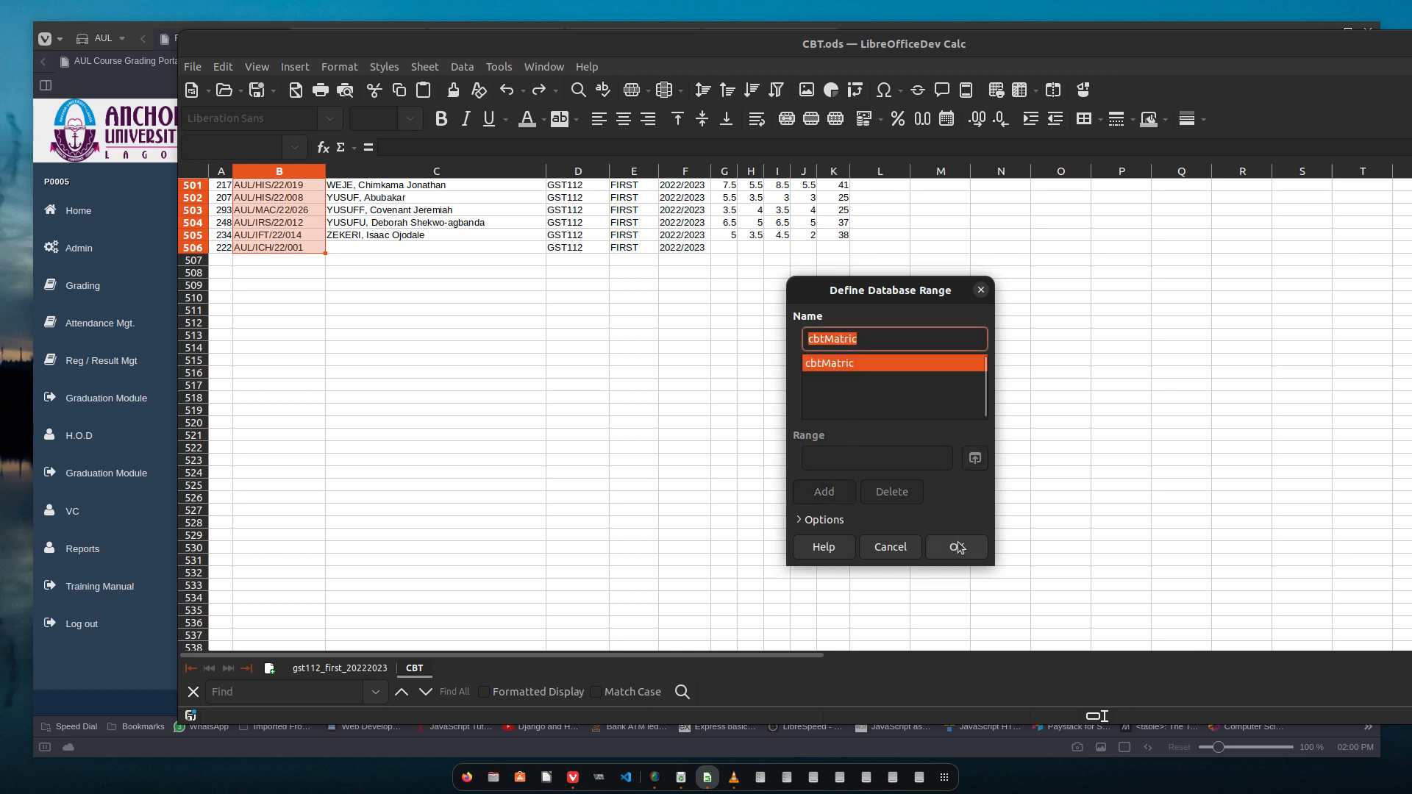
left_click(957, 547)
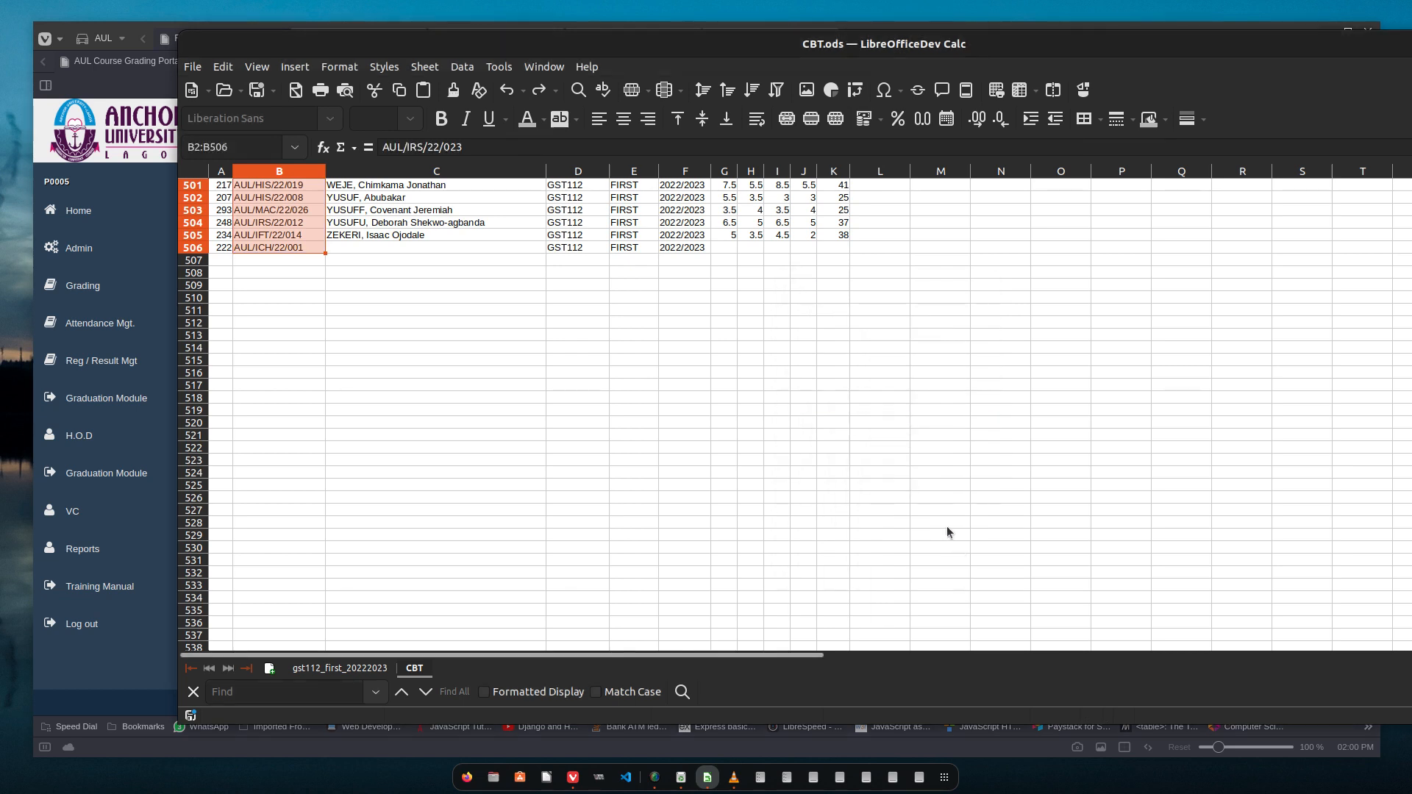
Step: Define a database range named cbtCA1 for the CA1 scores in G2:G506 of the CBT sheet
left_click(730, 250)
left_click_drag(730, 250, 723, 200)
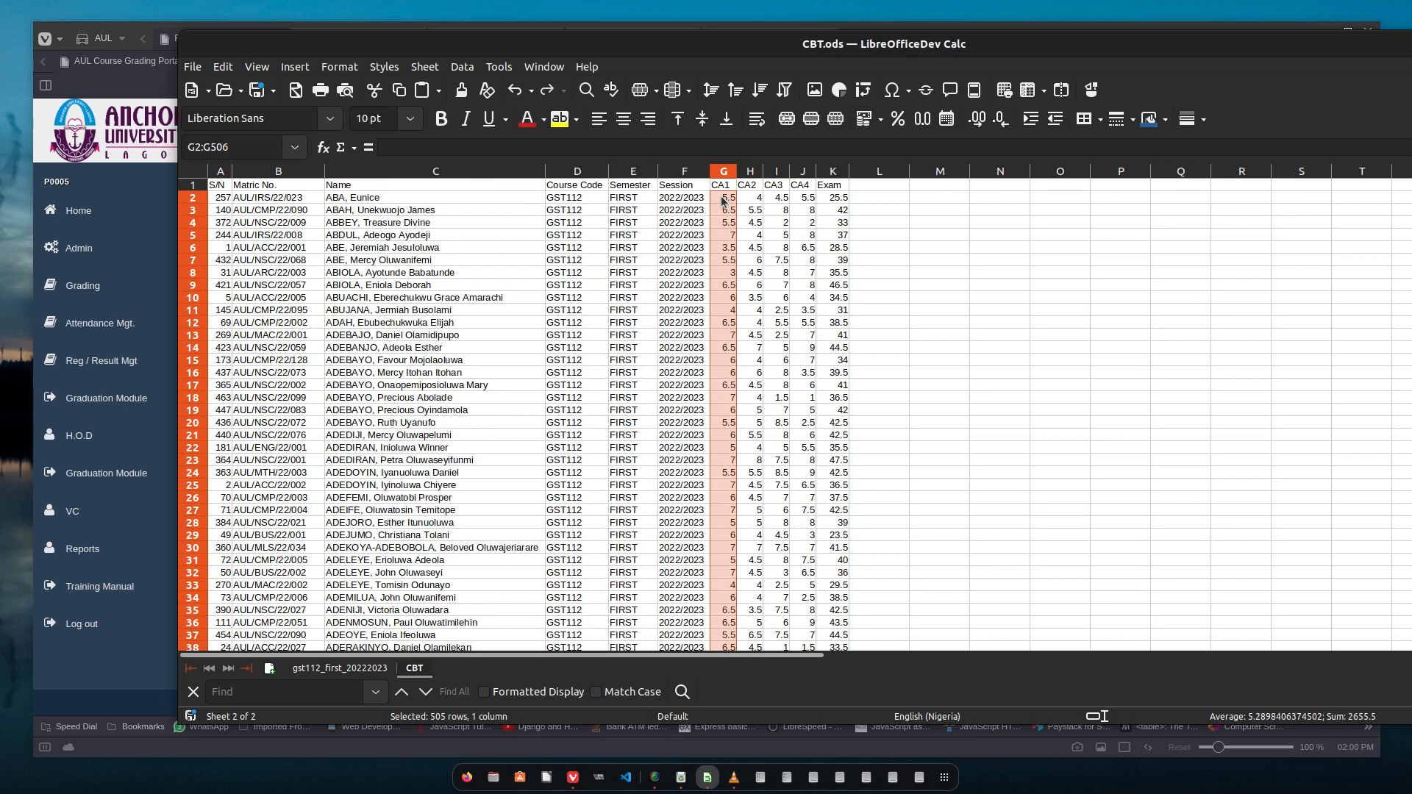
left_click(462, 67)
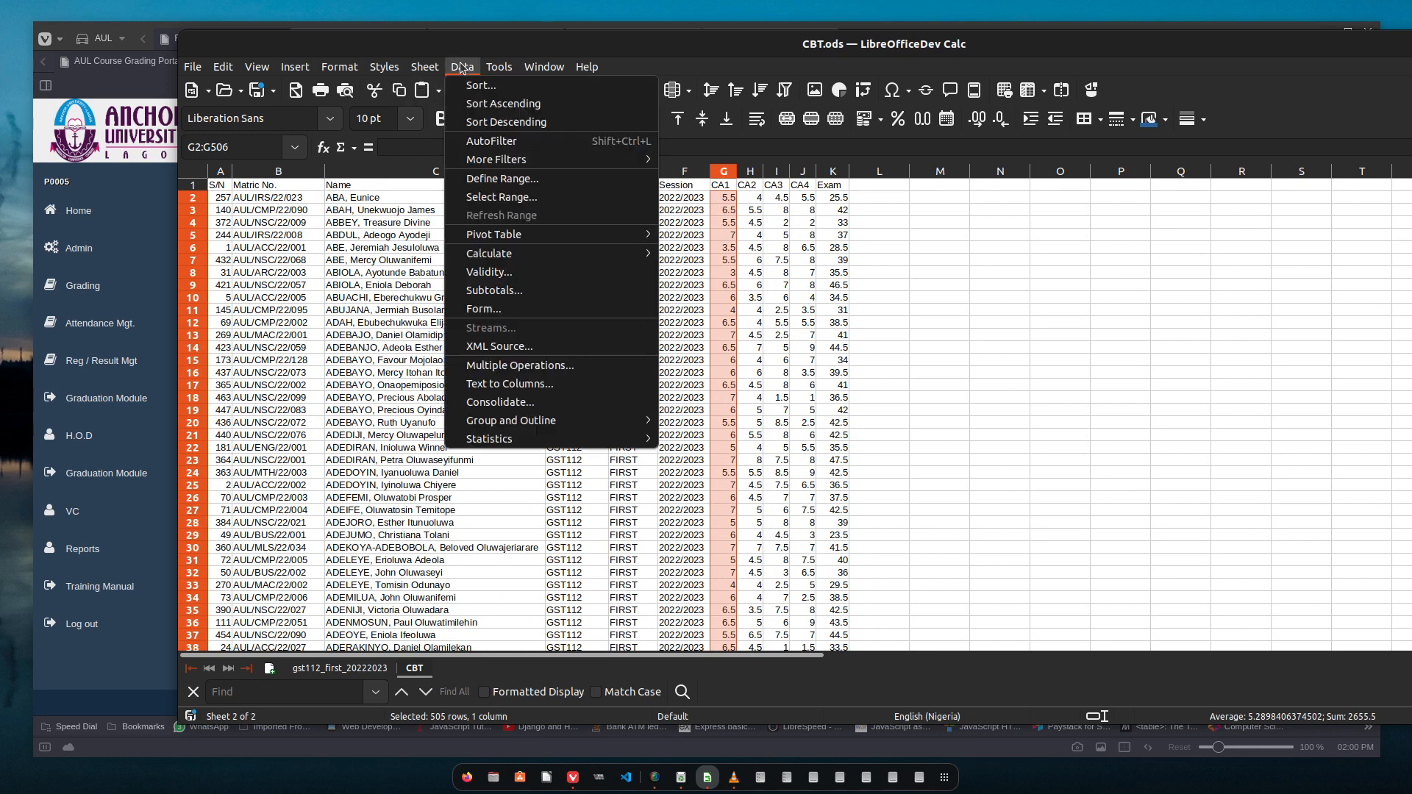
left_click(500, 176)
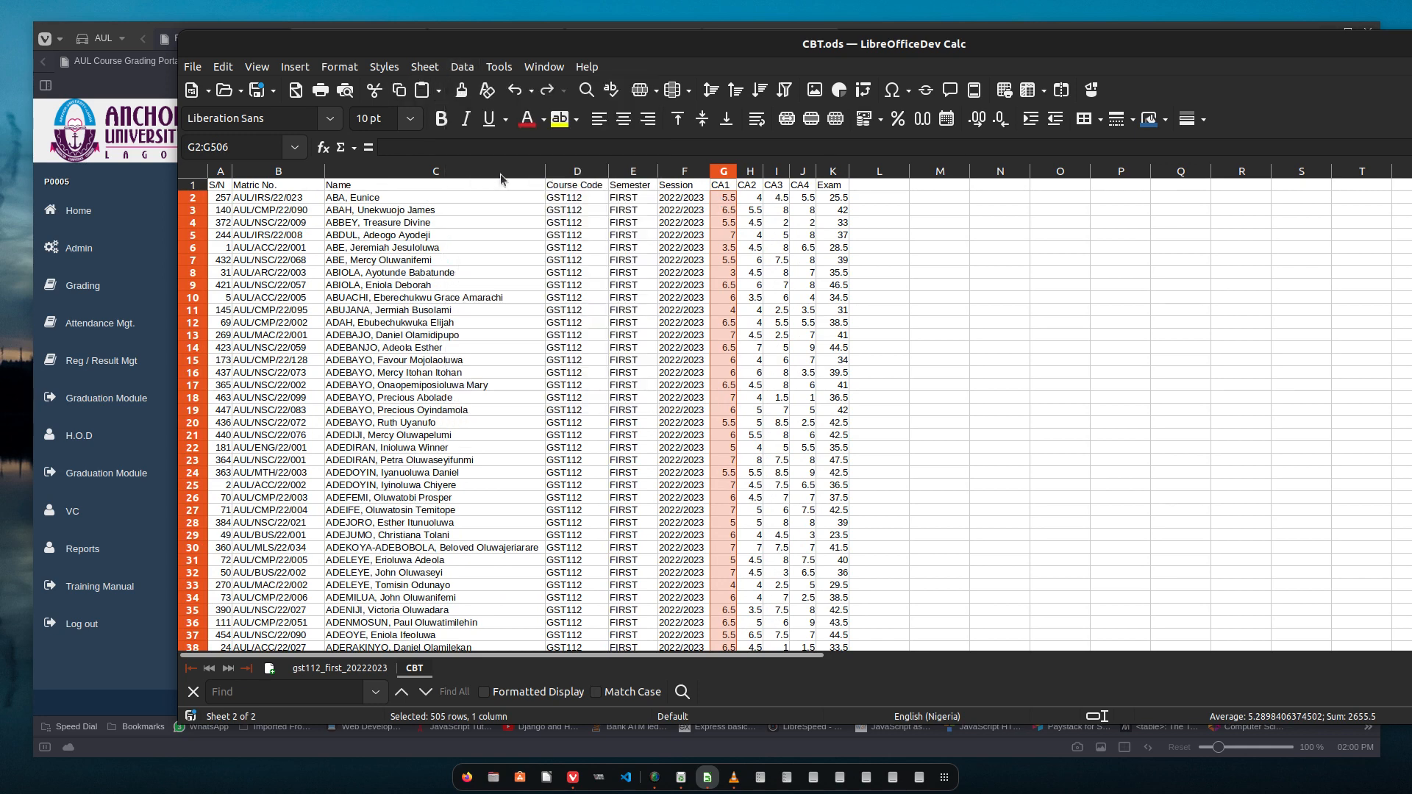
type("c")
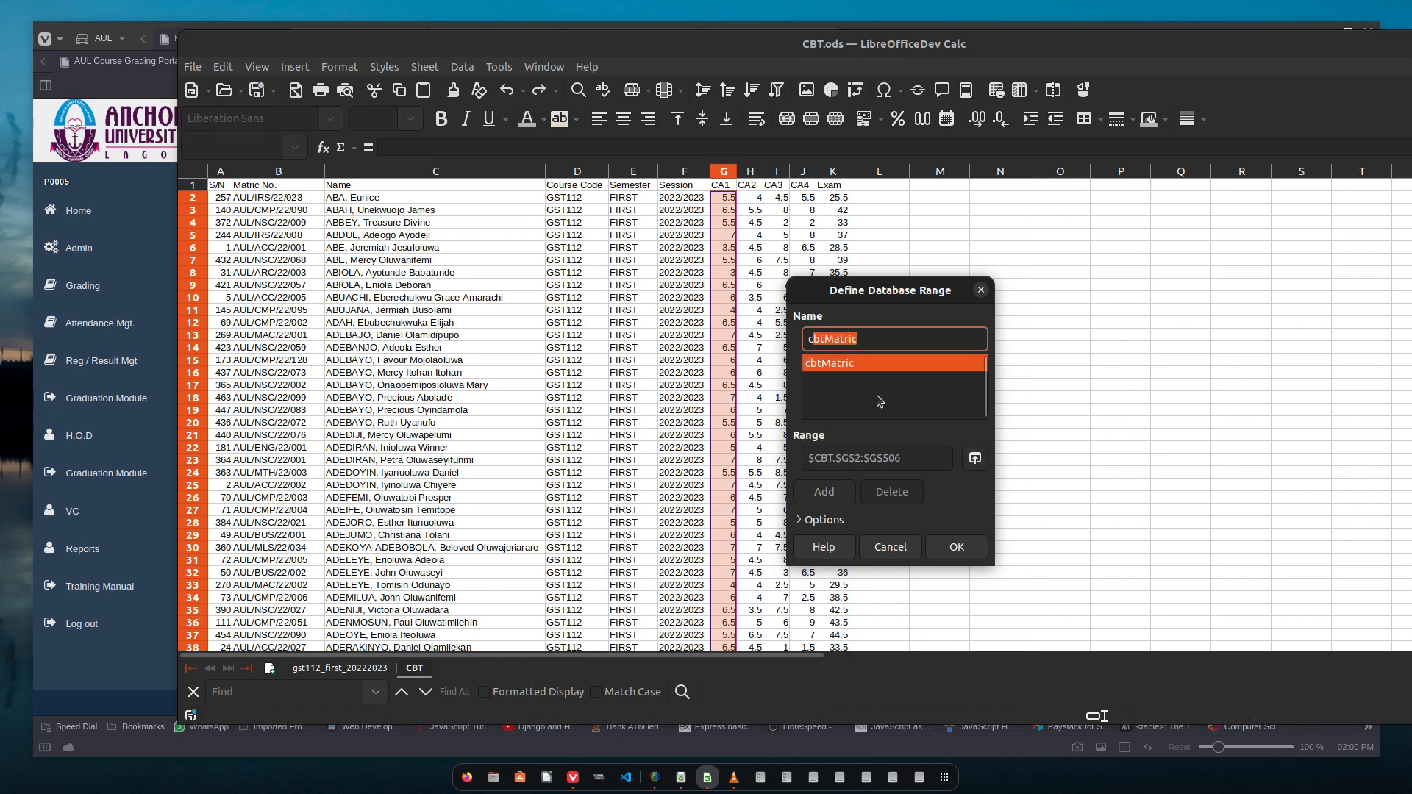
type("btCA1")
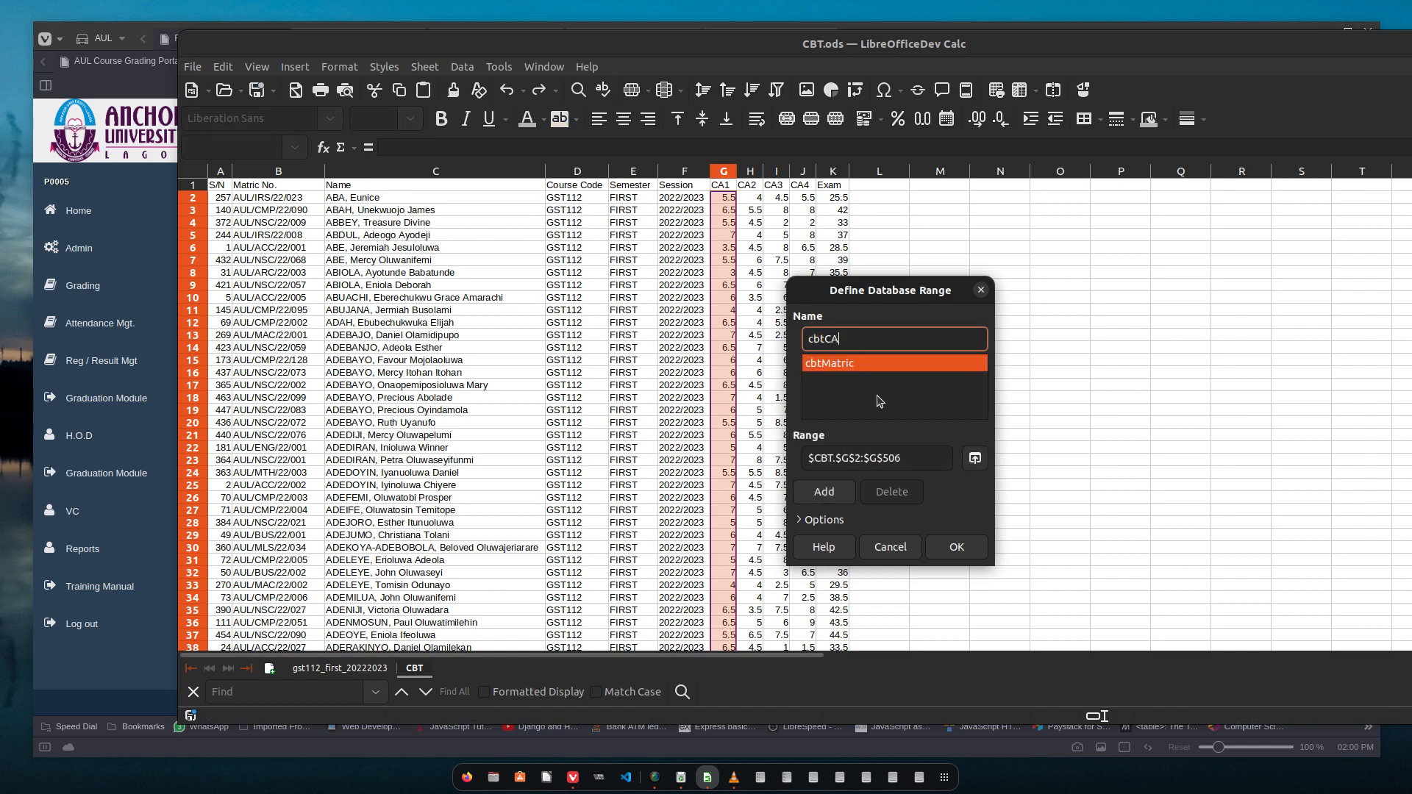
left_click(844, 494)
left_click(948, 548)
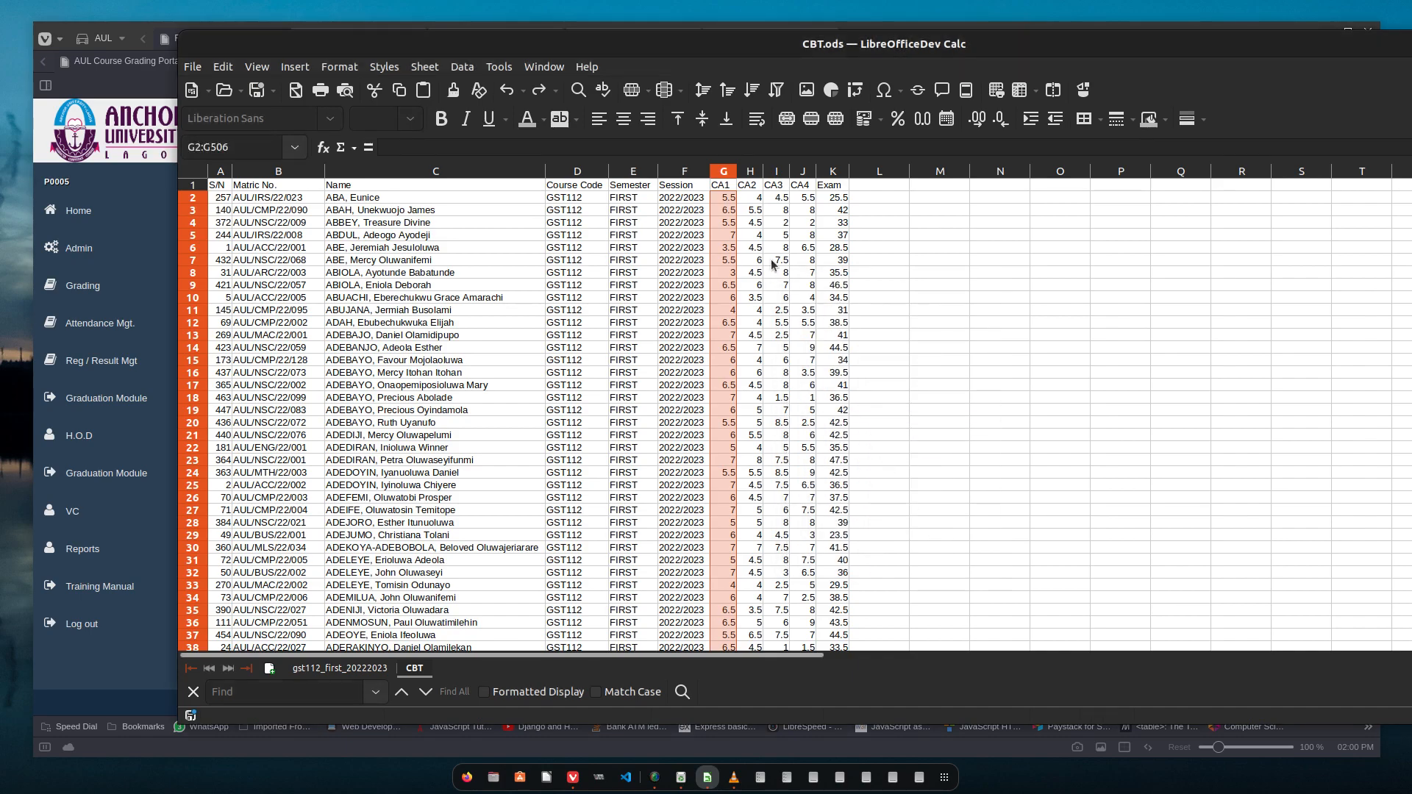
Step: Define a database range named cbtCA2 for the CA2 scores in H2:H506 of the CBT sheet
mouse_move(752, 197)
left_mouse_down()
mouse_move(744, 765)
mouse_move(750, 185)
left_mouse_up()
left_click_drag(740, 89, 725, 641)
left_click_drag(737, 507, 755, 593)
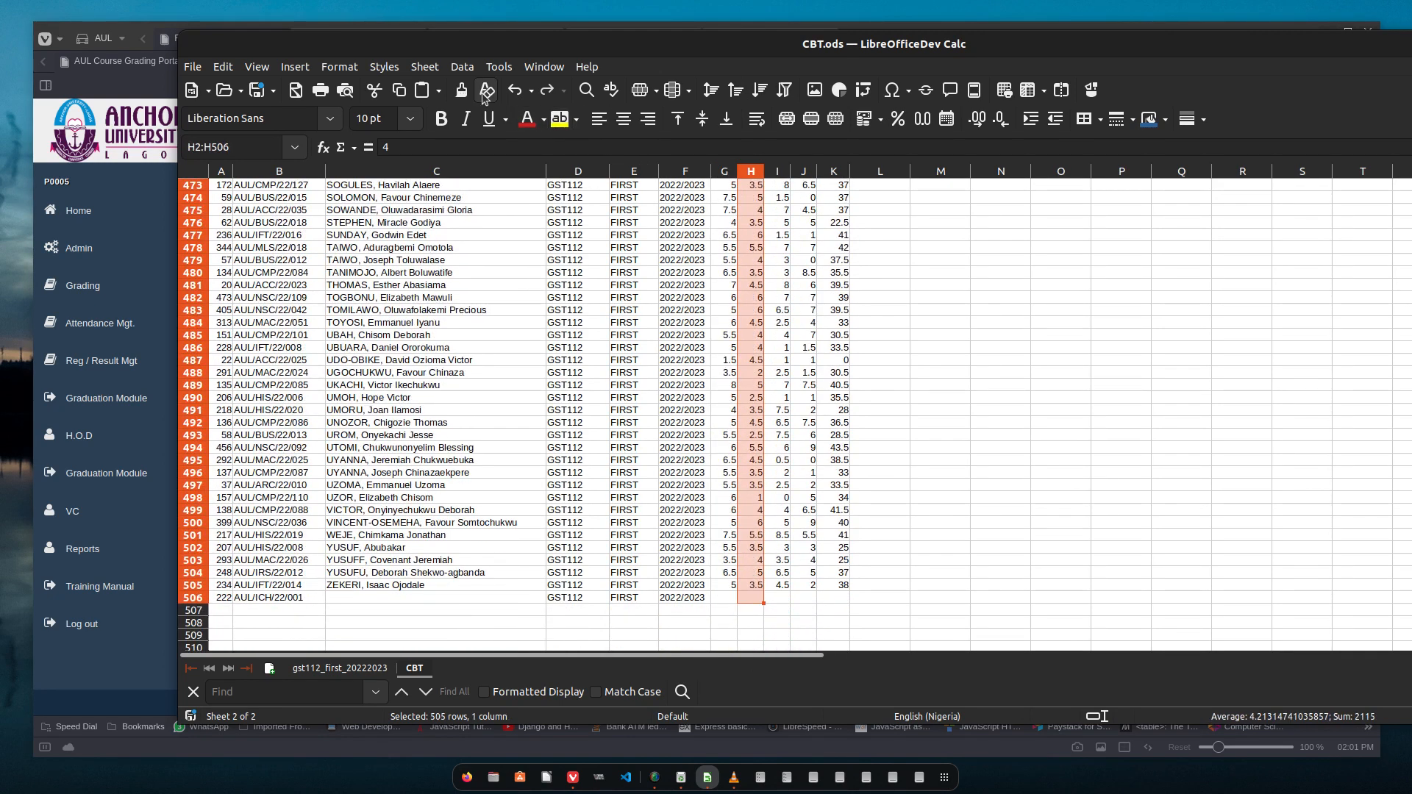
left_click(462, 67)
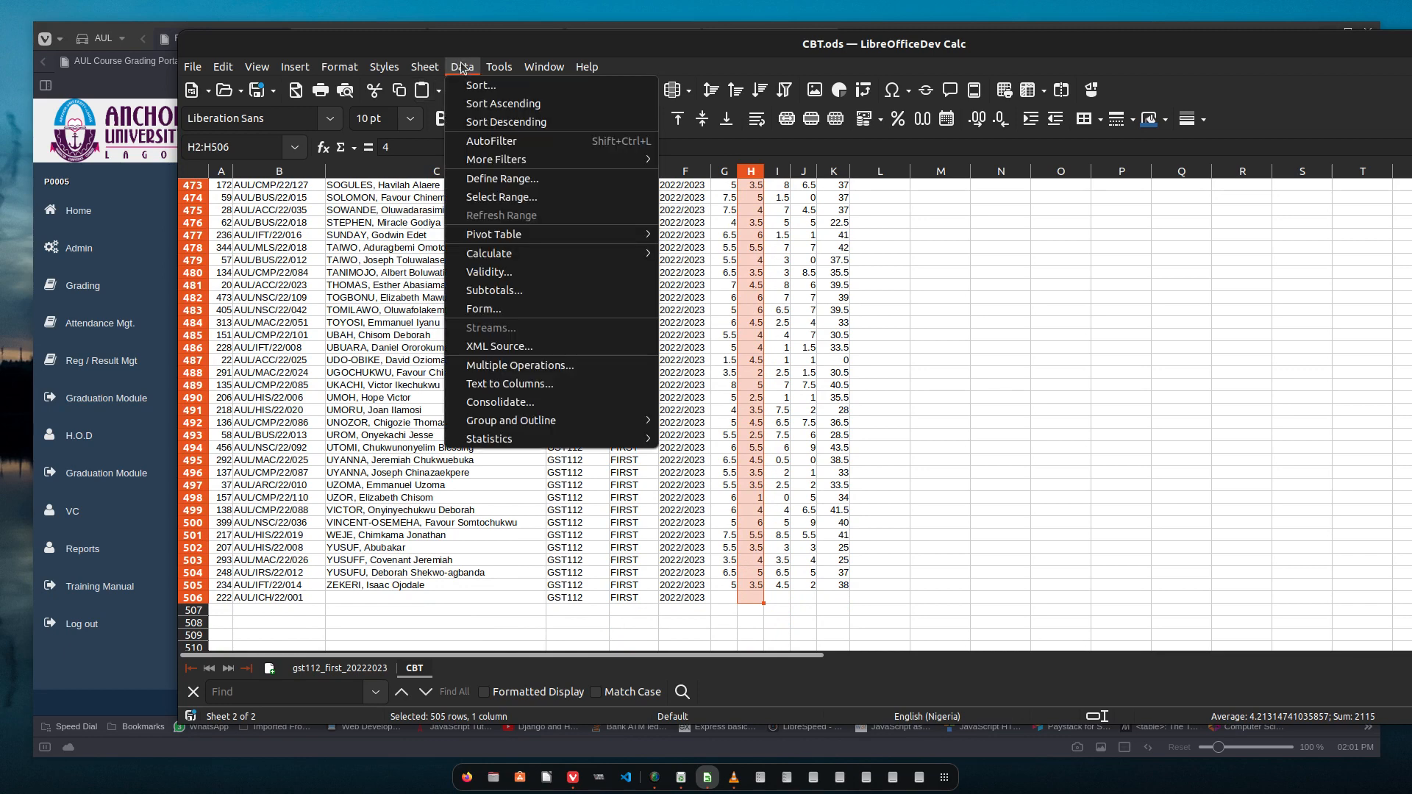
left_click(505, 183)
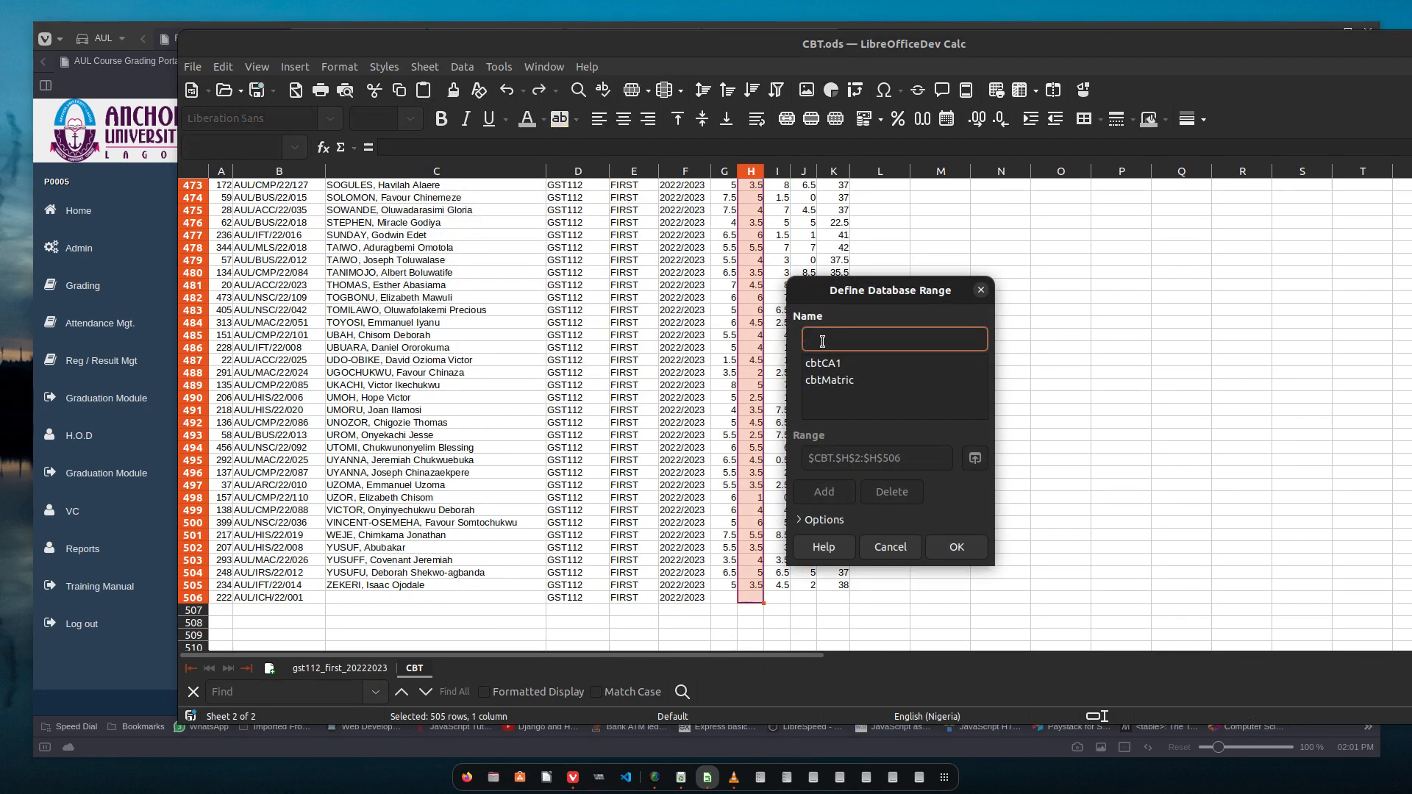
type("cbtCA2")
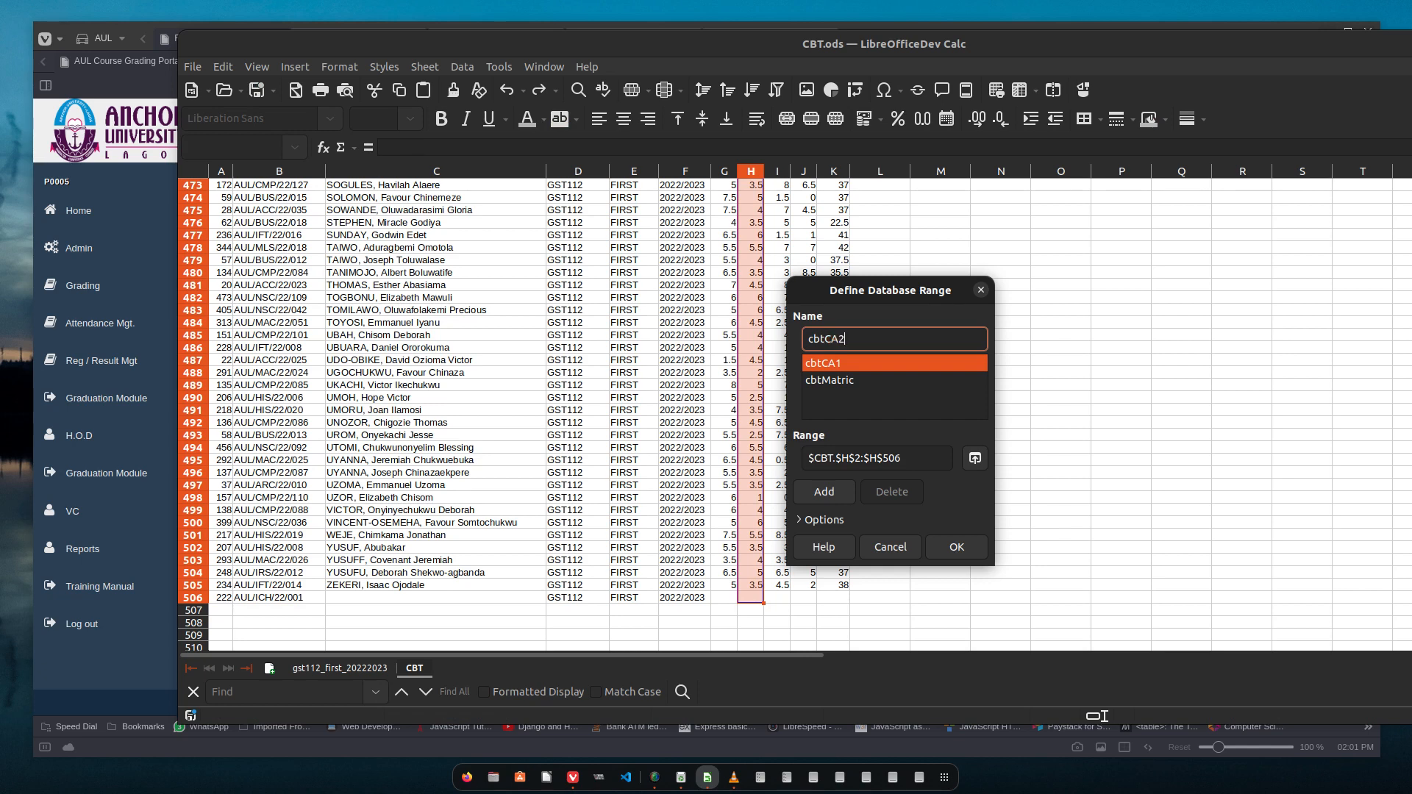
left_click(818, 492)
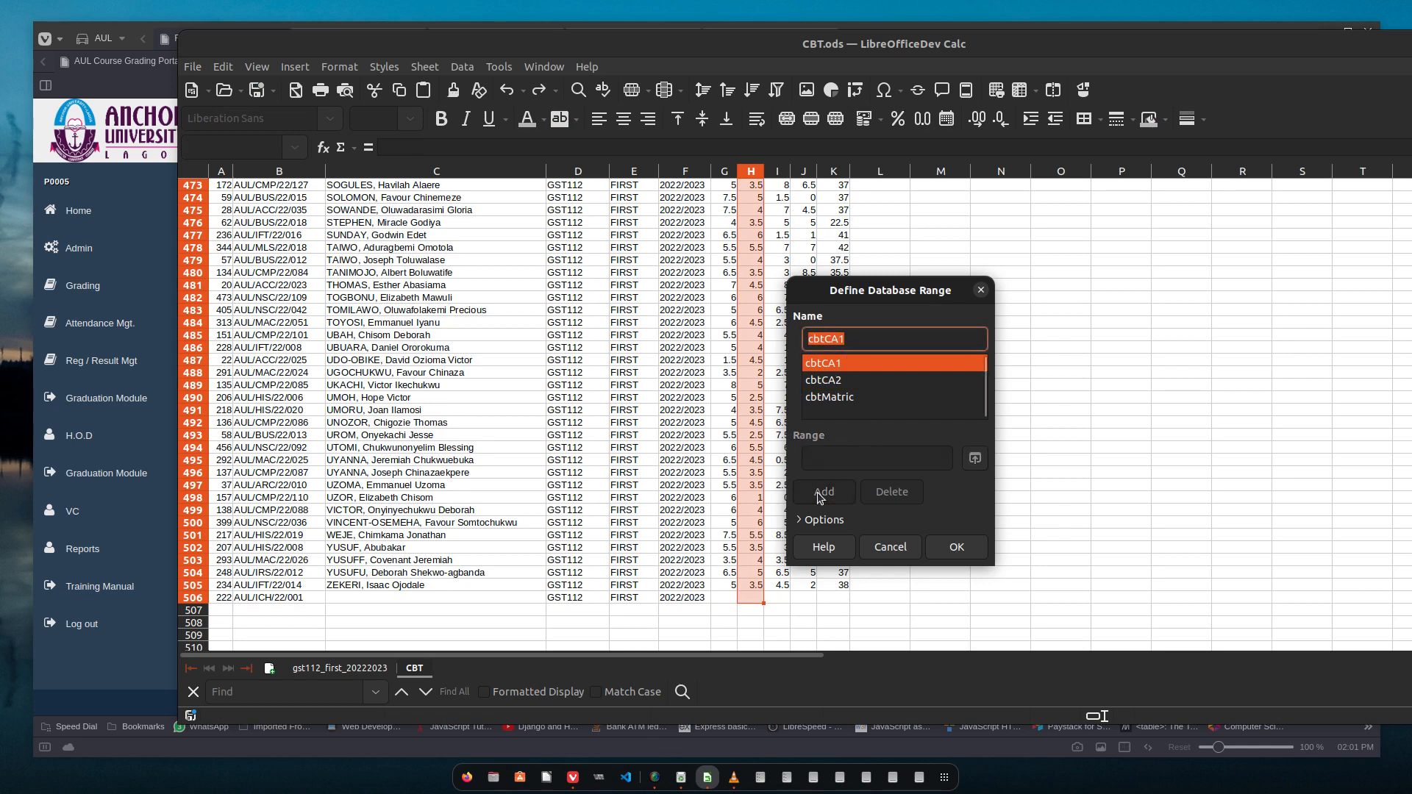
left_click(945, 547)
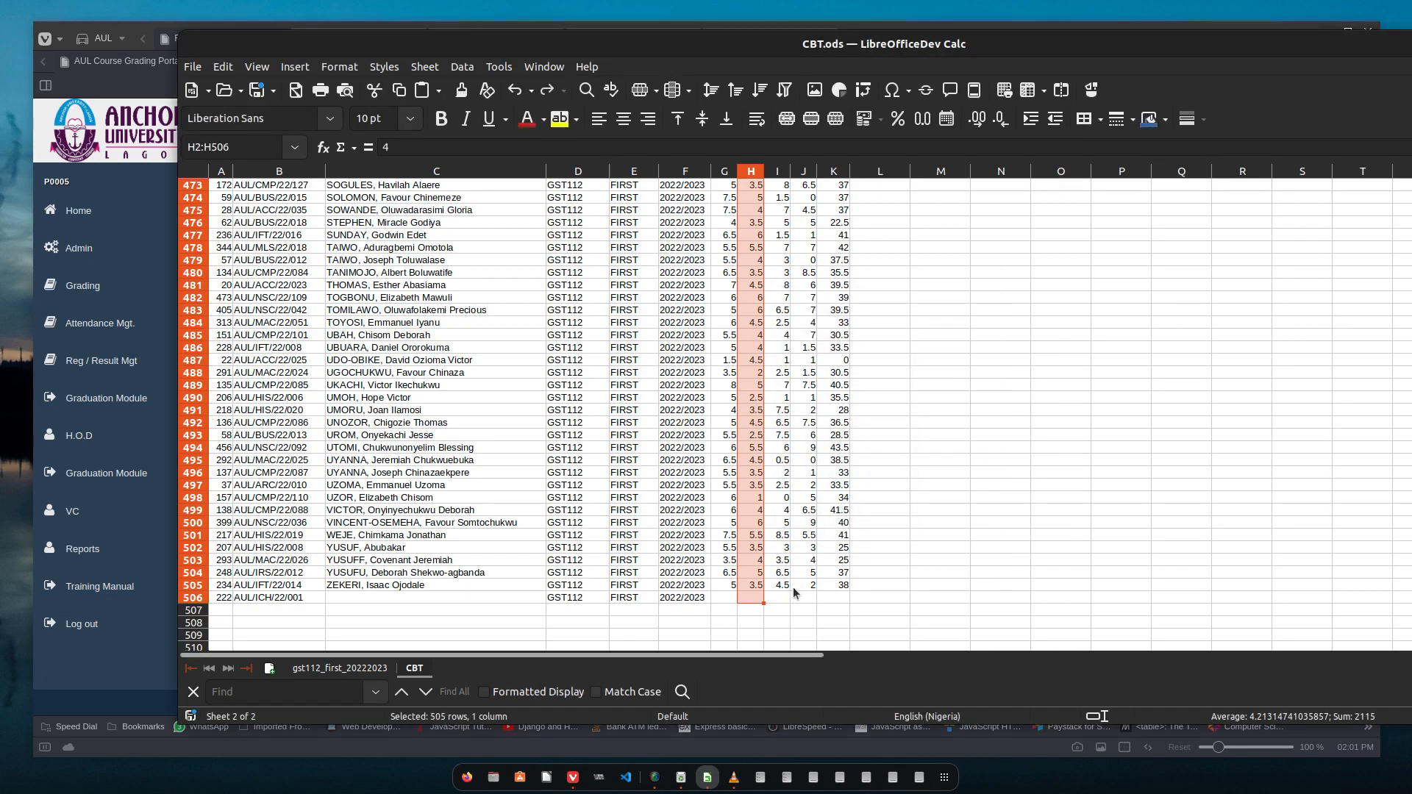
Step: Define a database range named cbtCA3 for the CA3 scores in I2:I505 of the CBT sheet
left_click_drag(783, 593, 783, 203)
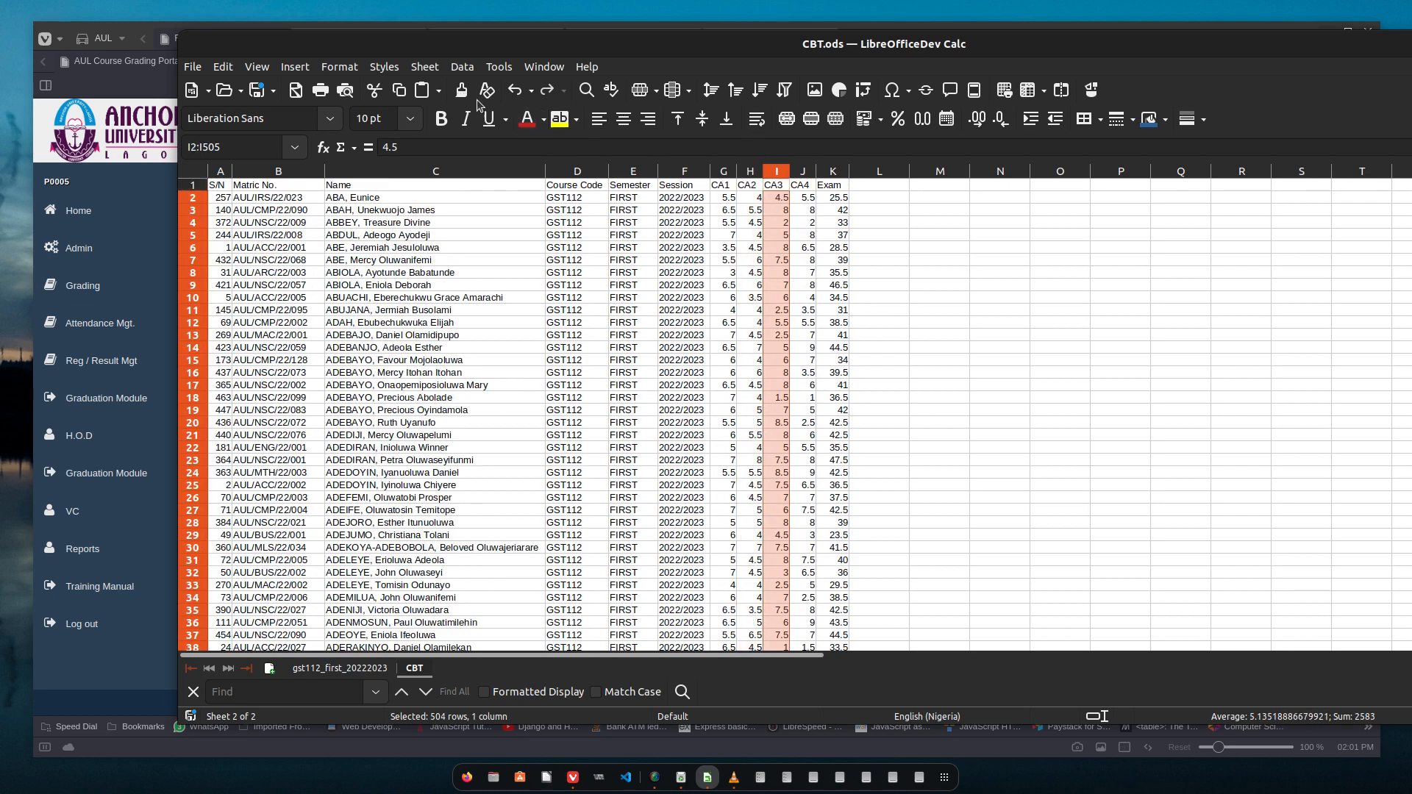
left_click(462, 67)
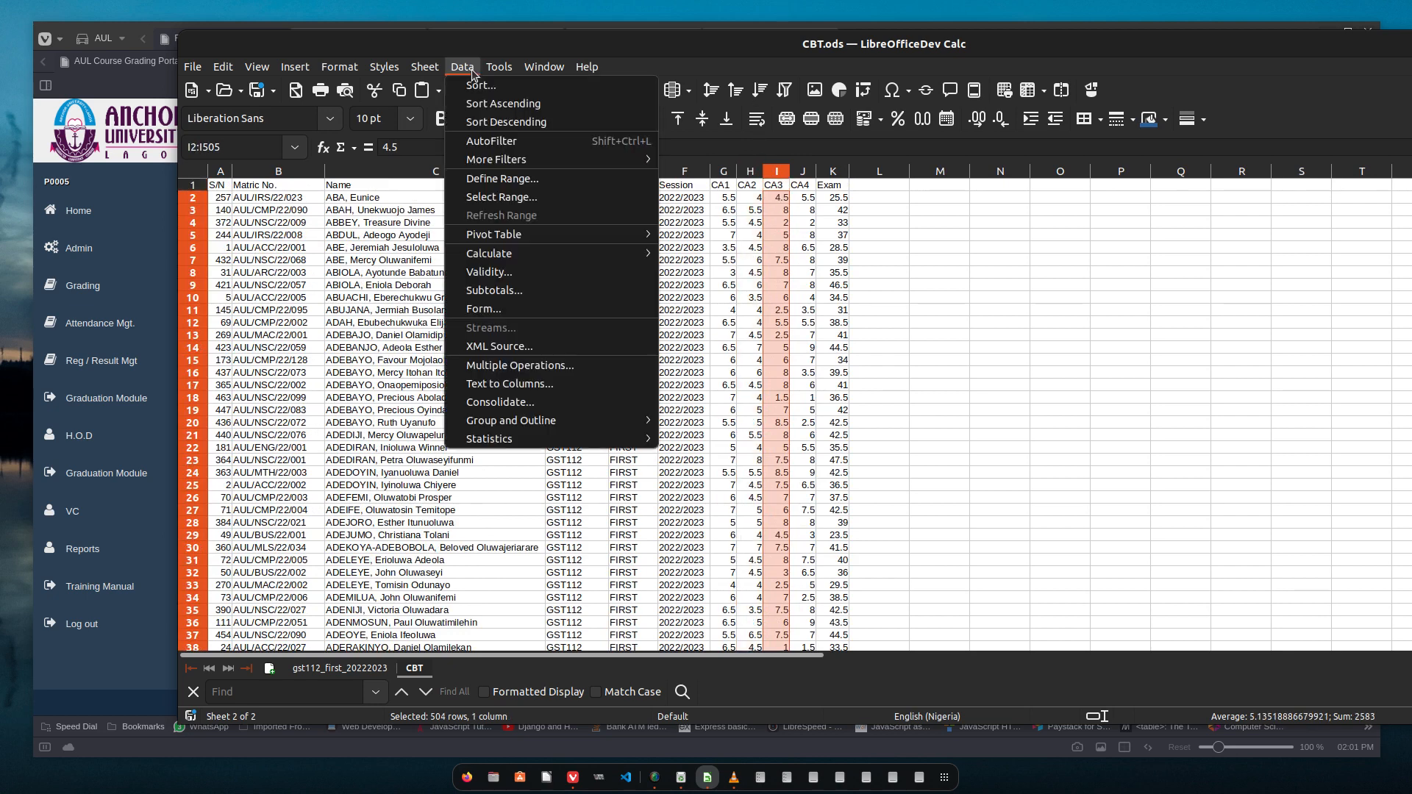
left_click(496, 181)
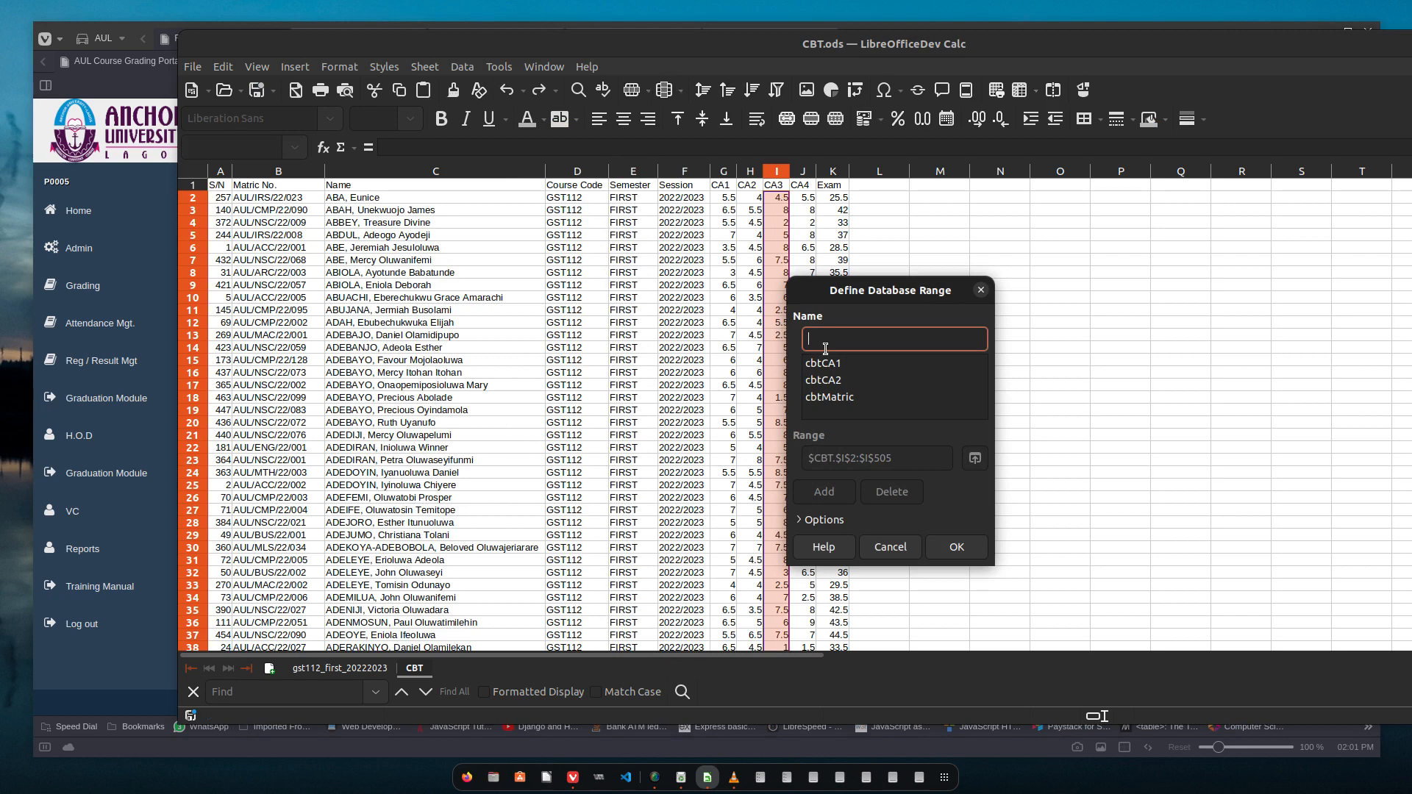
type("cbtCA3")
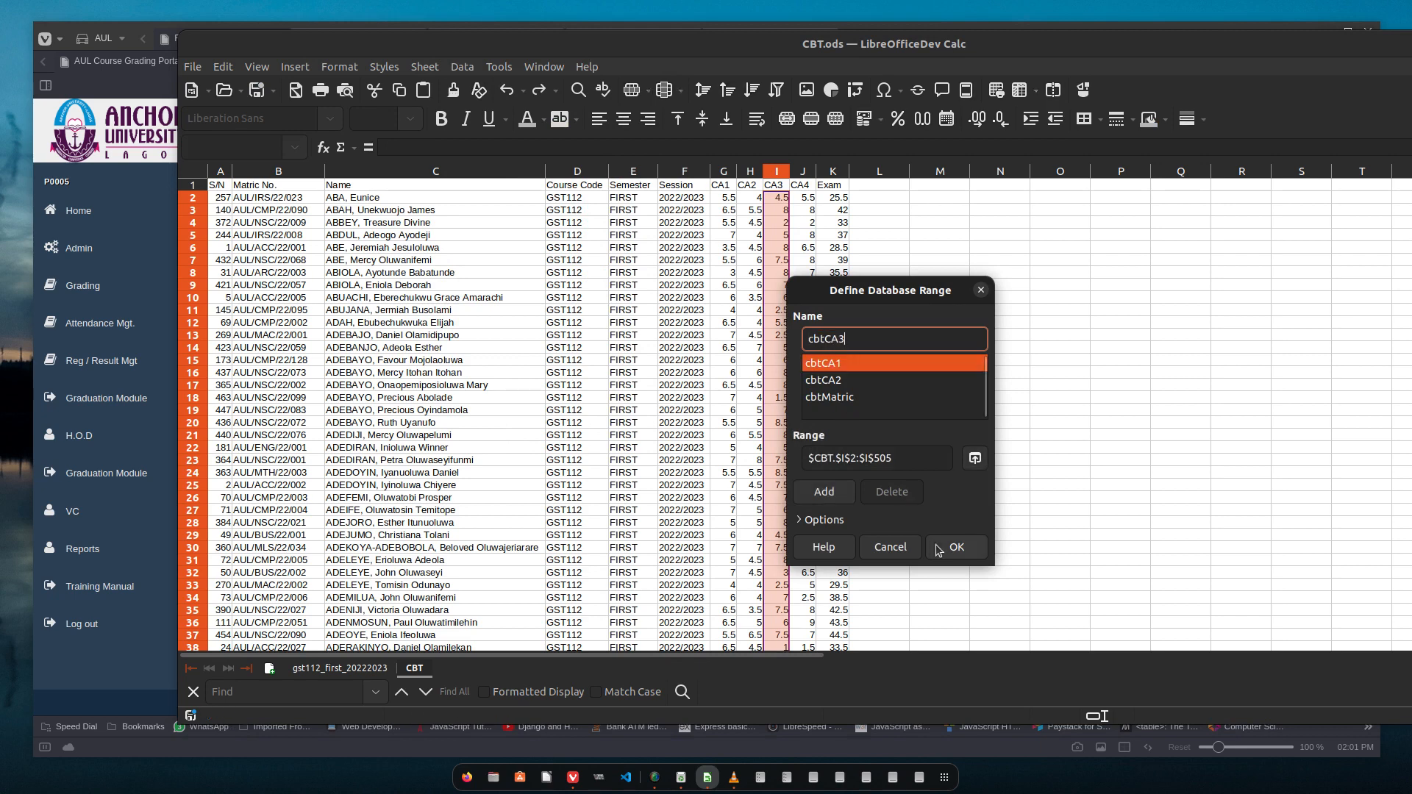
left_click(827, 496)
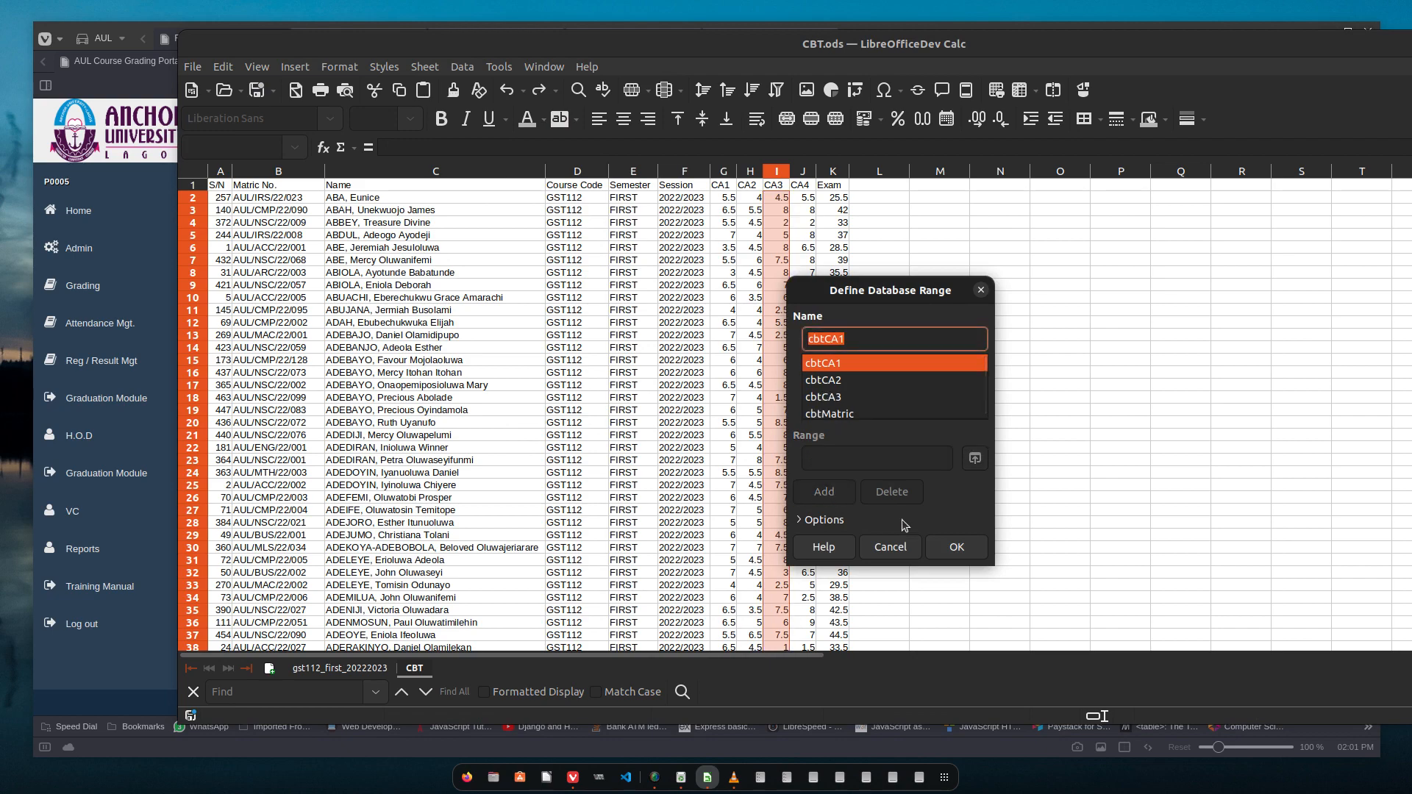
left_click(972, 553)
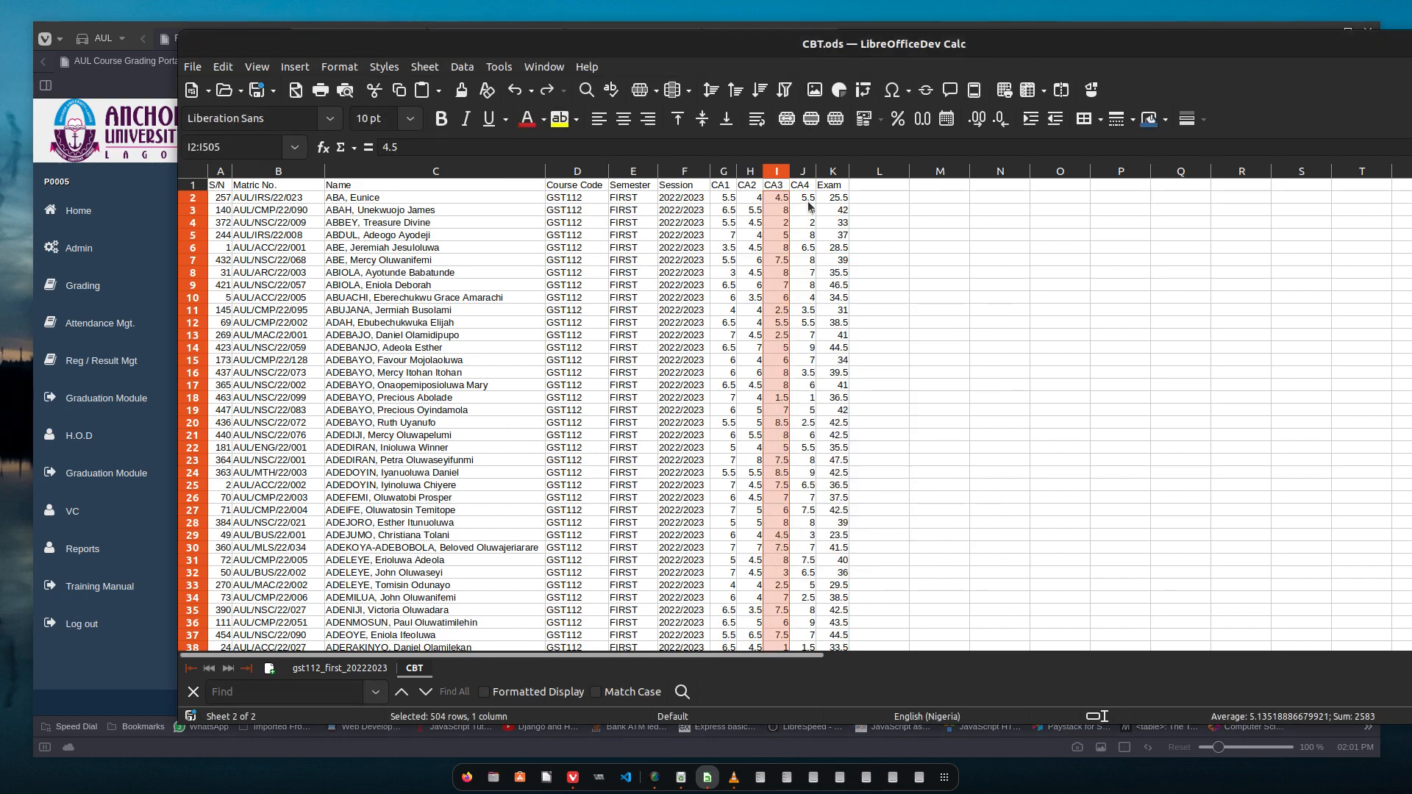
Step: Define a database range named cbtCA4 for the CA4 scores in J2:J505 of the CBT sheet
left_click_drag(809, 199, 806, 529)
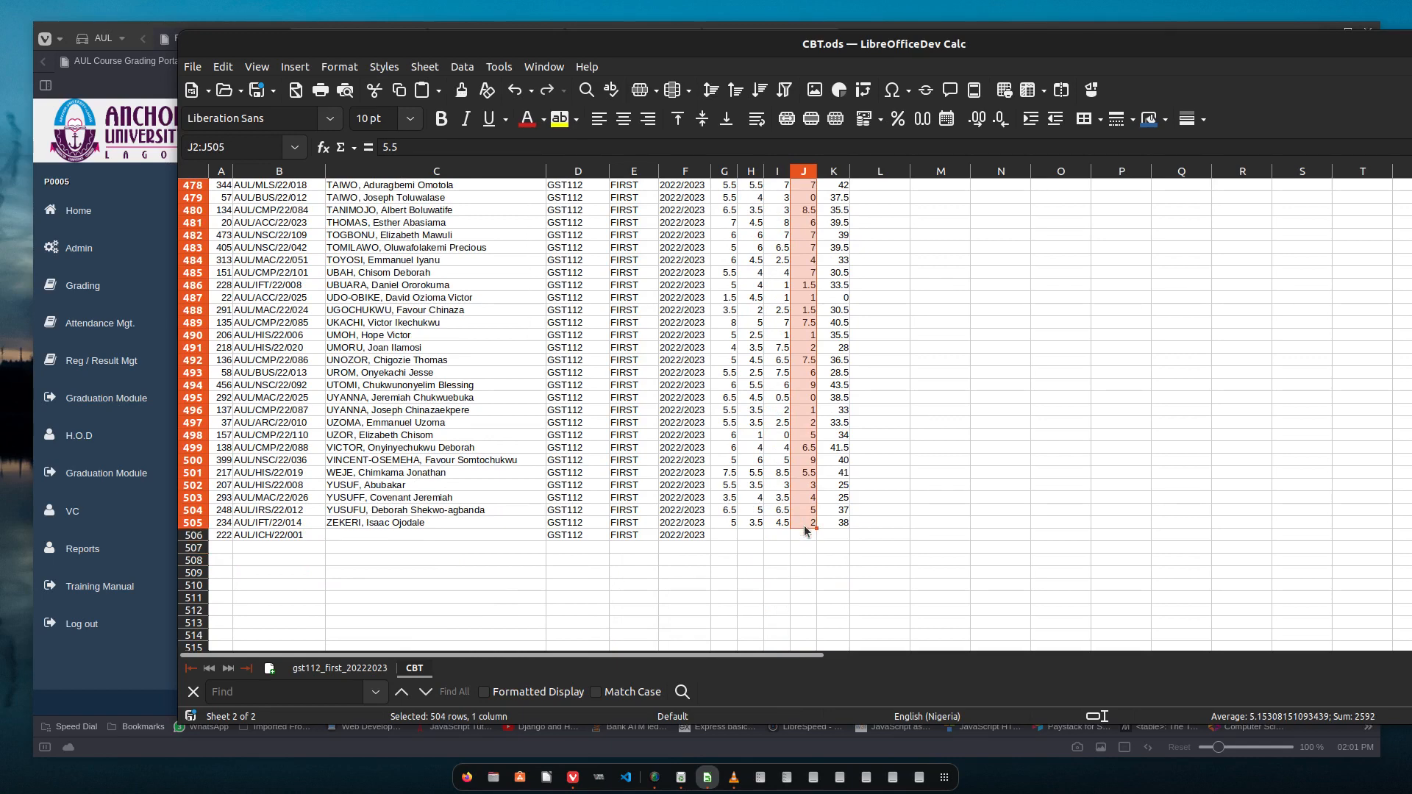
left_click(462, 69)
left_click(503, 180)
type("cbt")
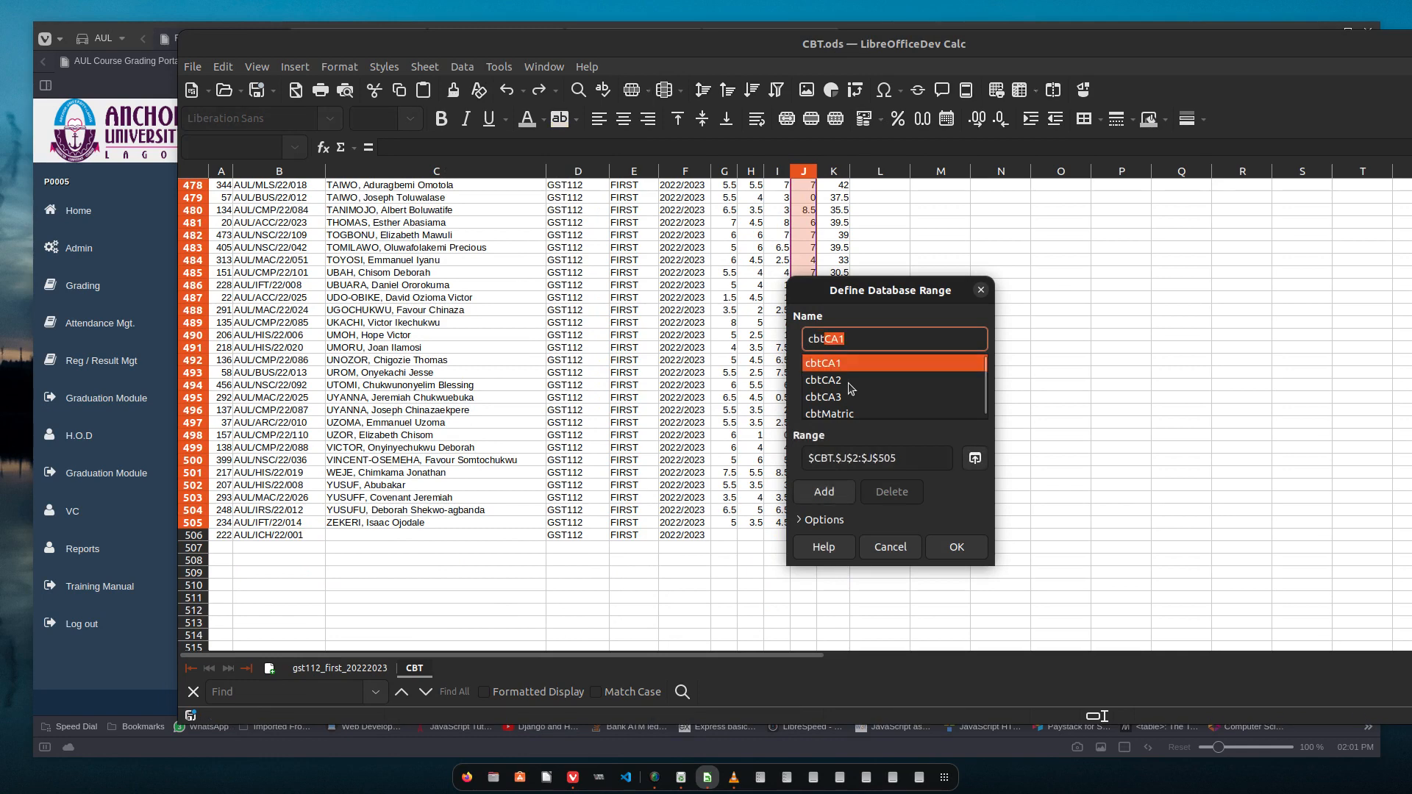
type("CA1")
left_click(833, 493)
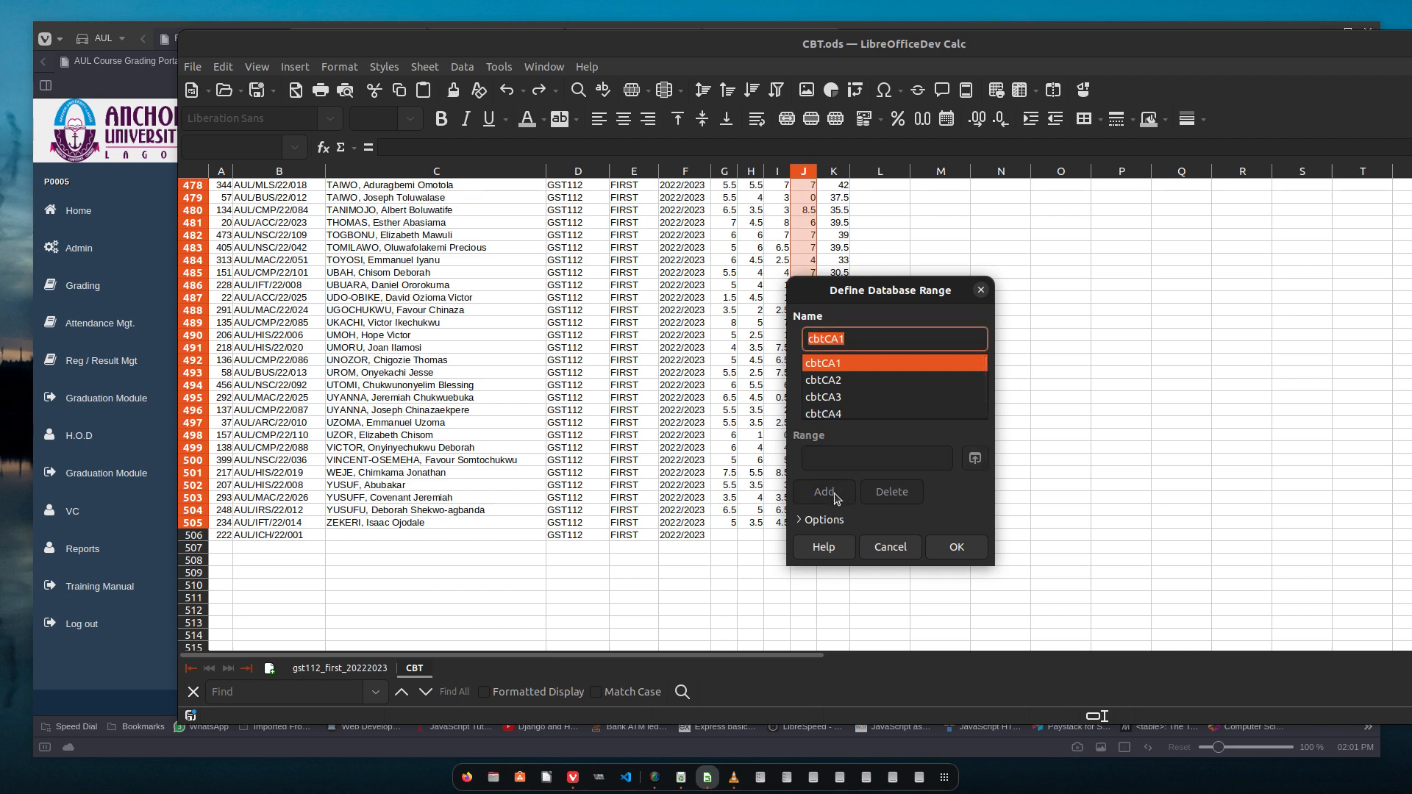
left_click(949, 547)
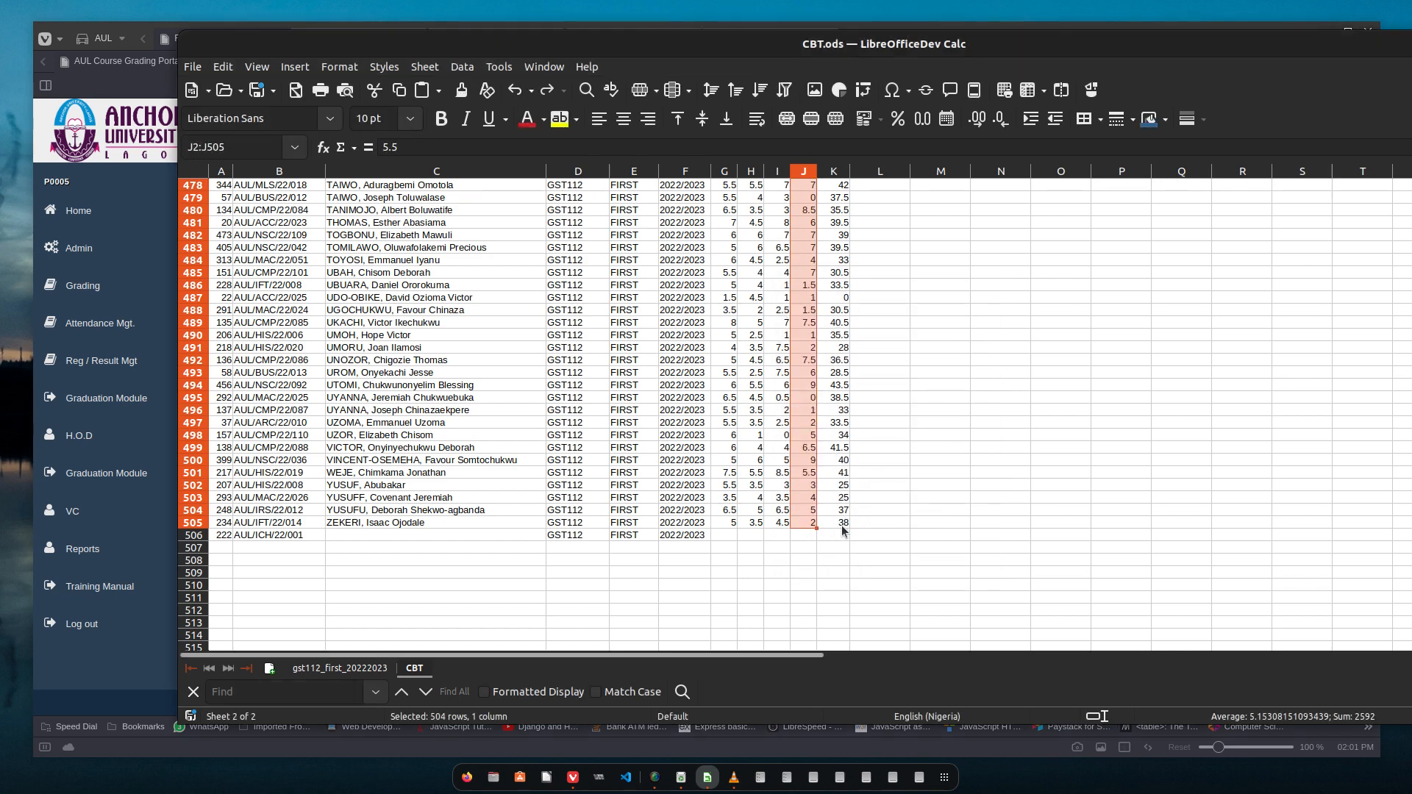
Step: Define a database range named cbtExams for the exam scores in K2:K505 of the CBT sheet
left_click(842, 525)
left_click_drag(842, 528, 853, 18)
left_click_drag(854, 190, 847, 203)
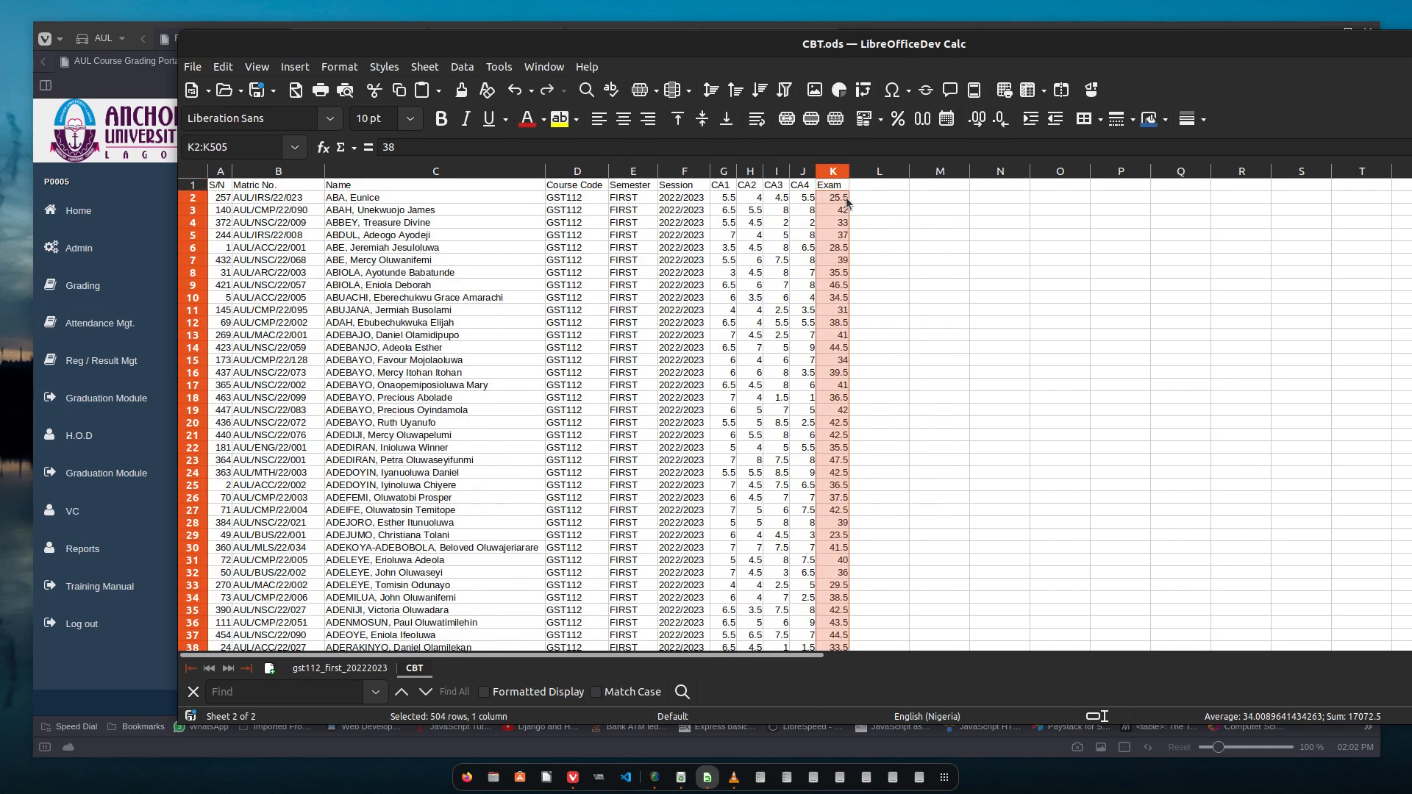
left_click(453, 72)
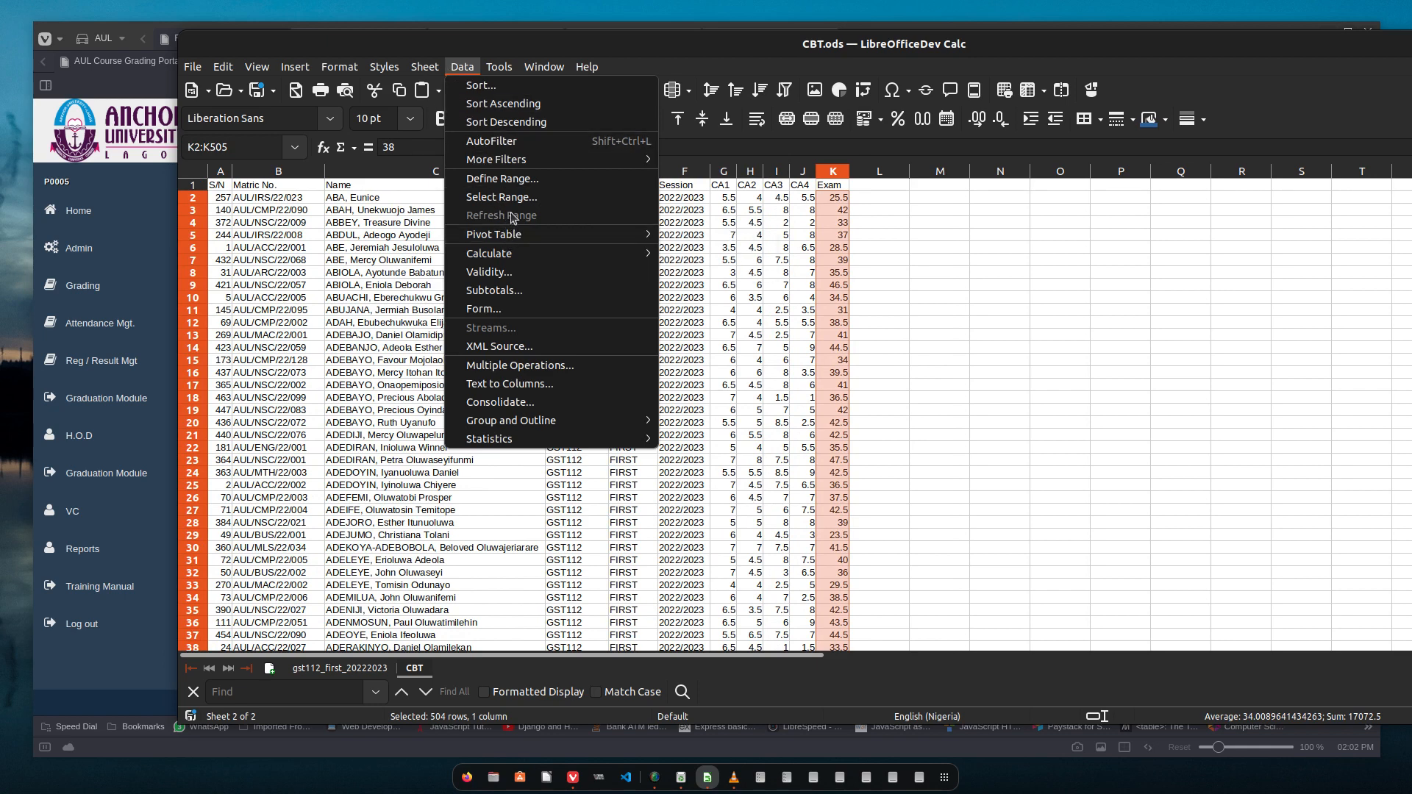
left_click(512, 181)
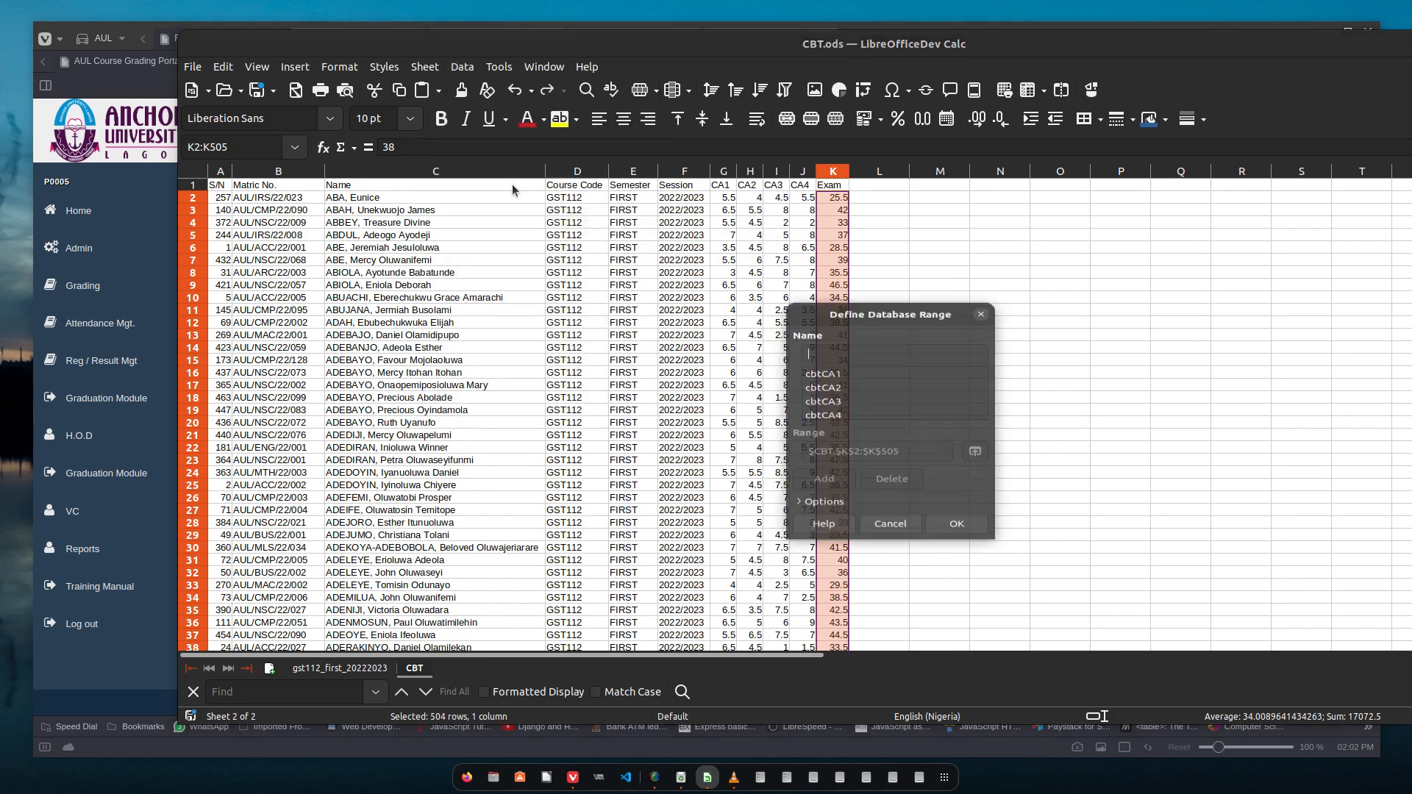
type("cbt")
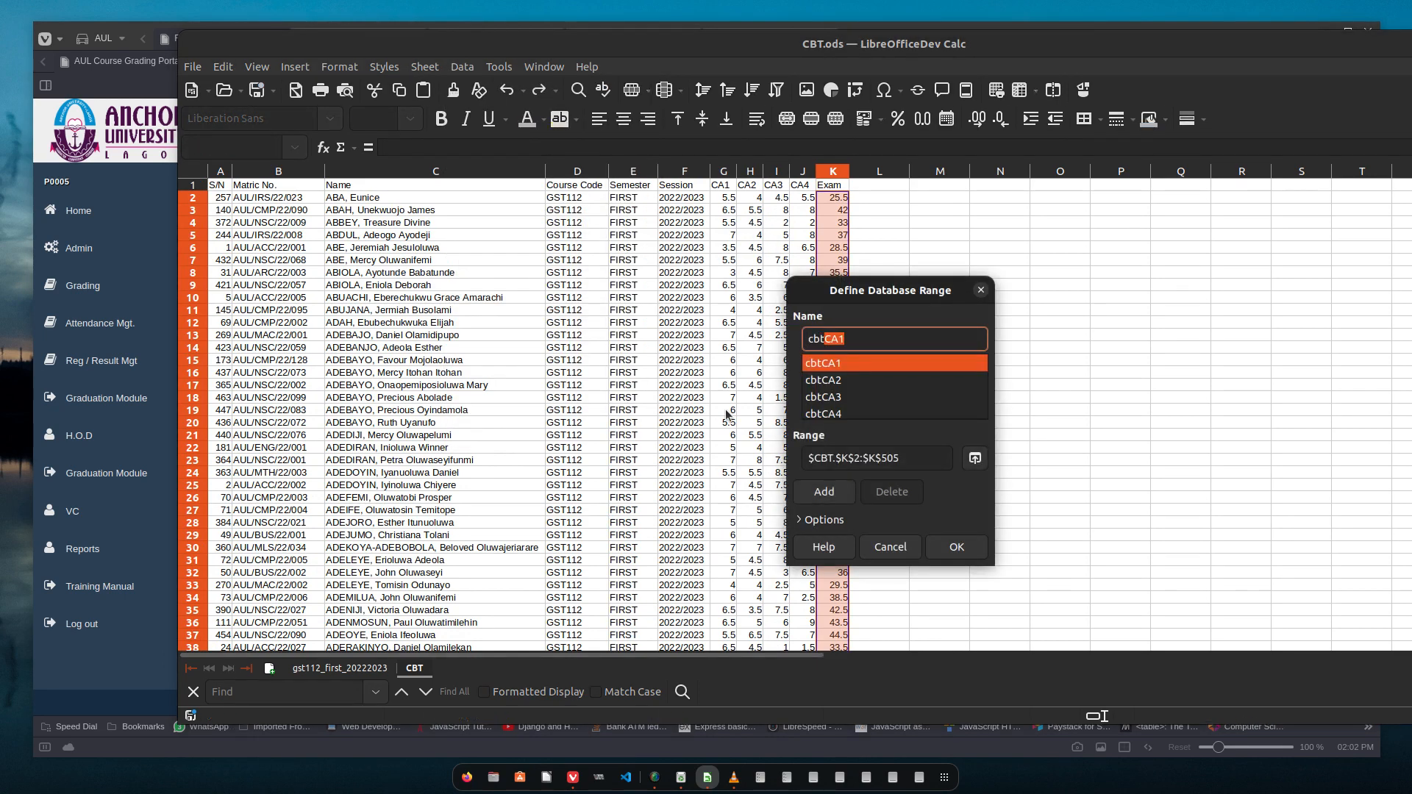
type("Exams")
left_click(825, 492)
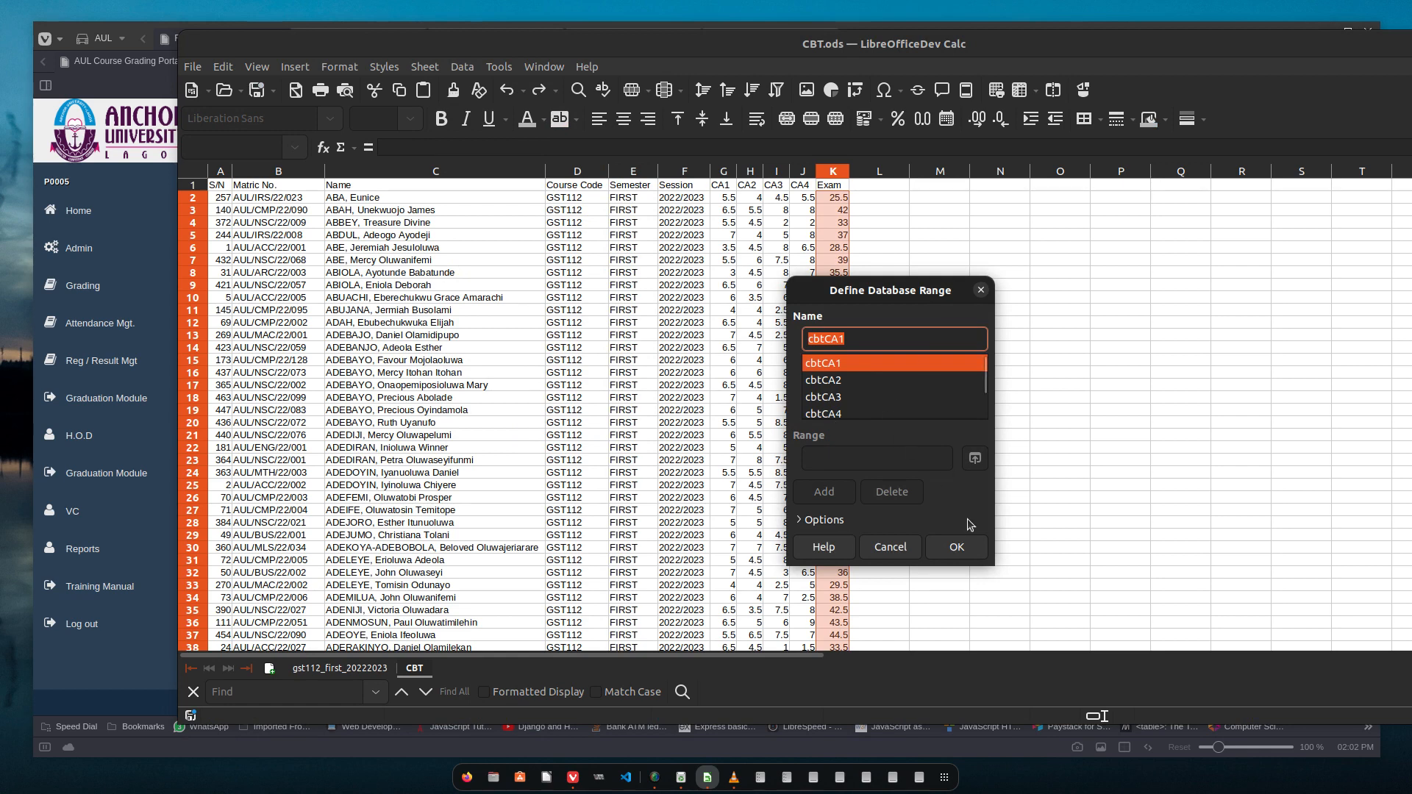
left_click(971, 548)
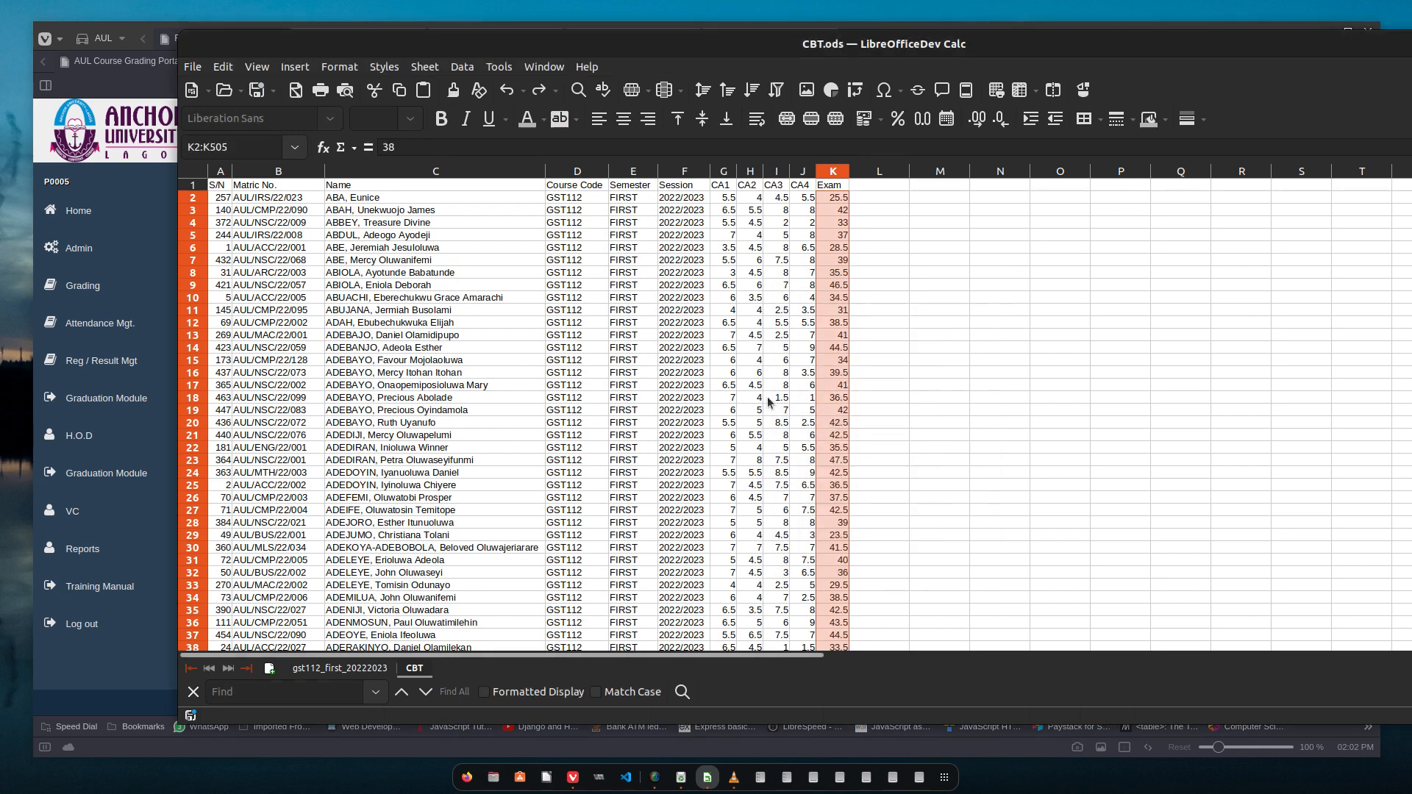
Step: Save the workbook and begin an INDEX formula in G2 of the gst112_first_20222023 sheet with cbtCA1 as its reference
left_click(335, 668)
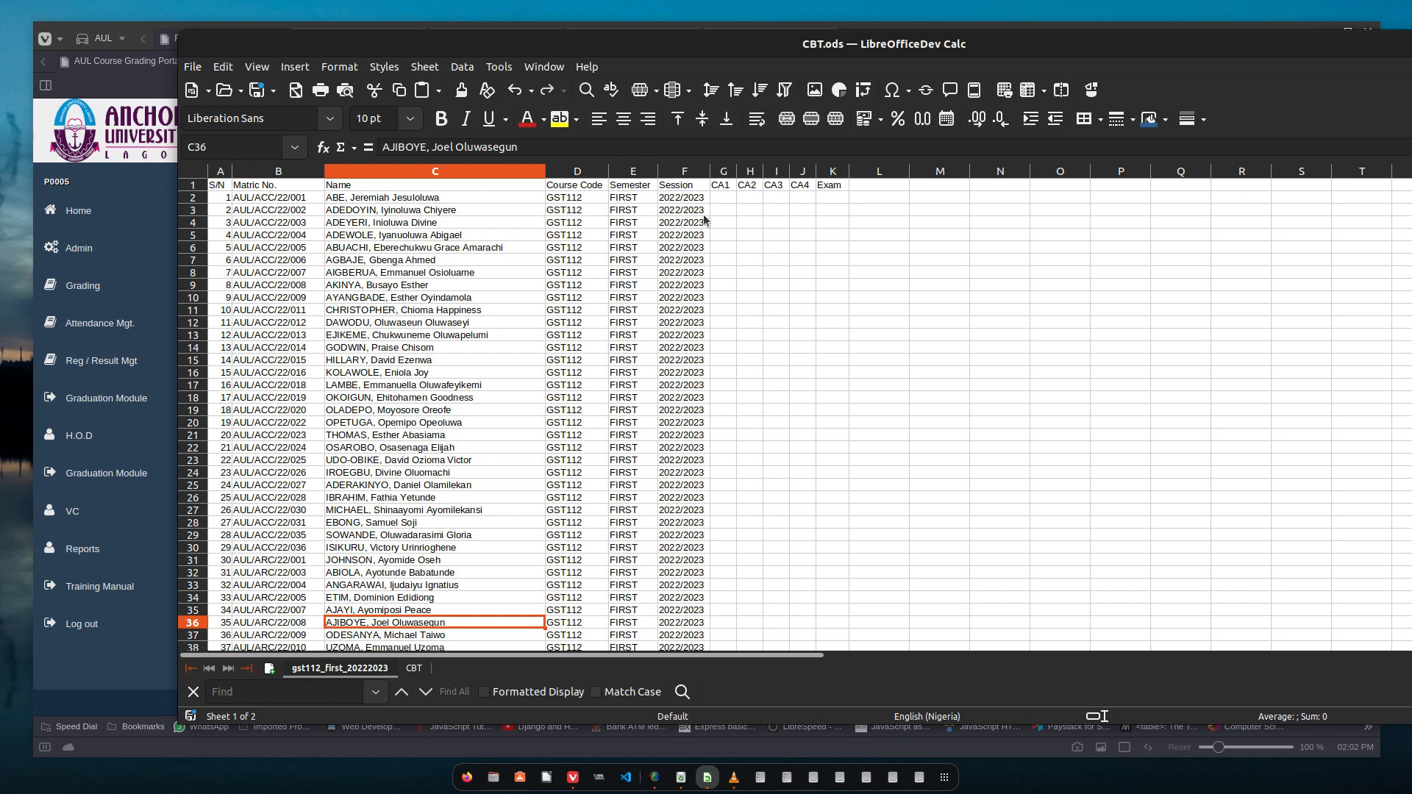
left_click(726, 197)
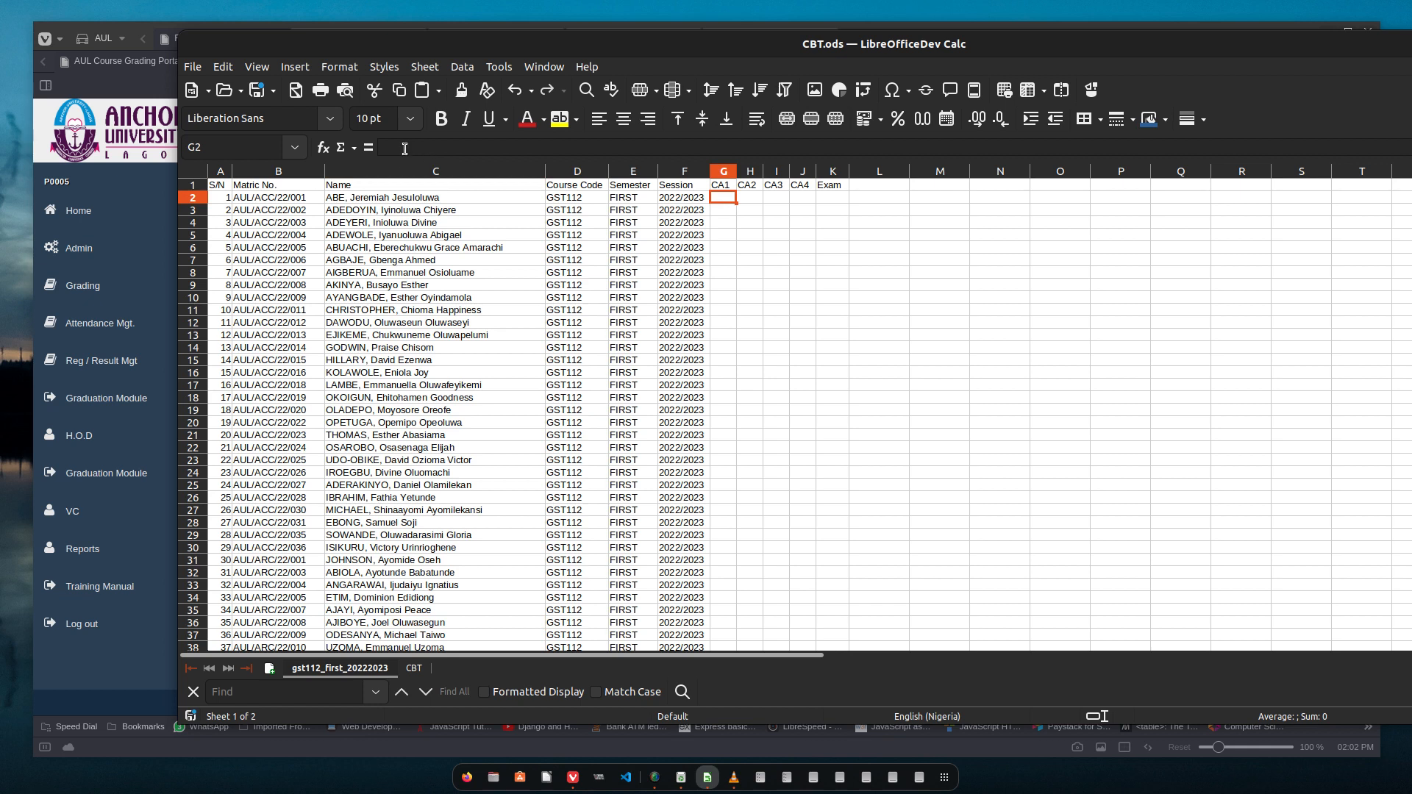
left_click(262, 93)
type("=index")
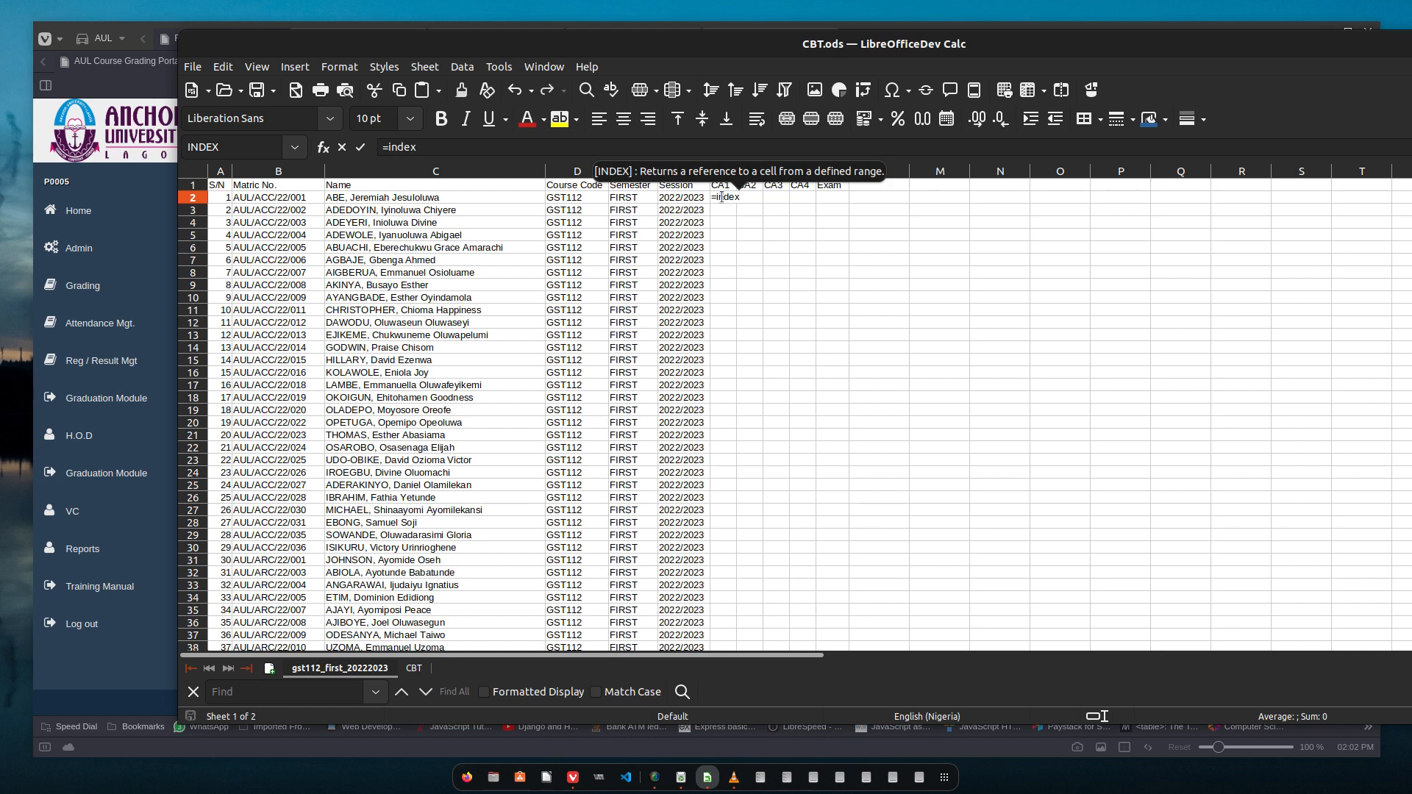
type("(c")
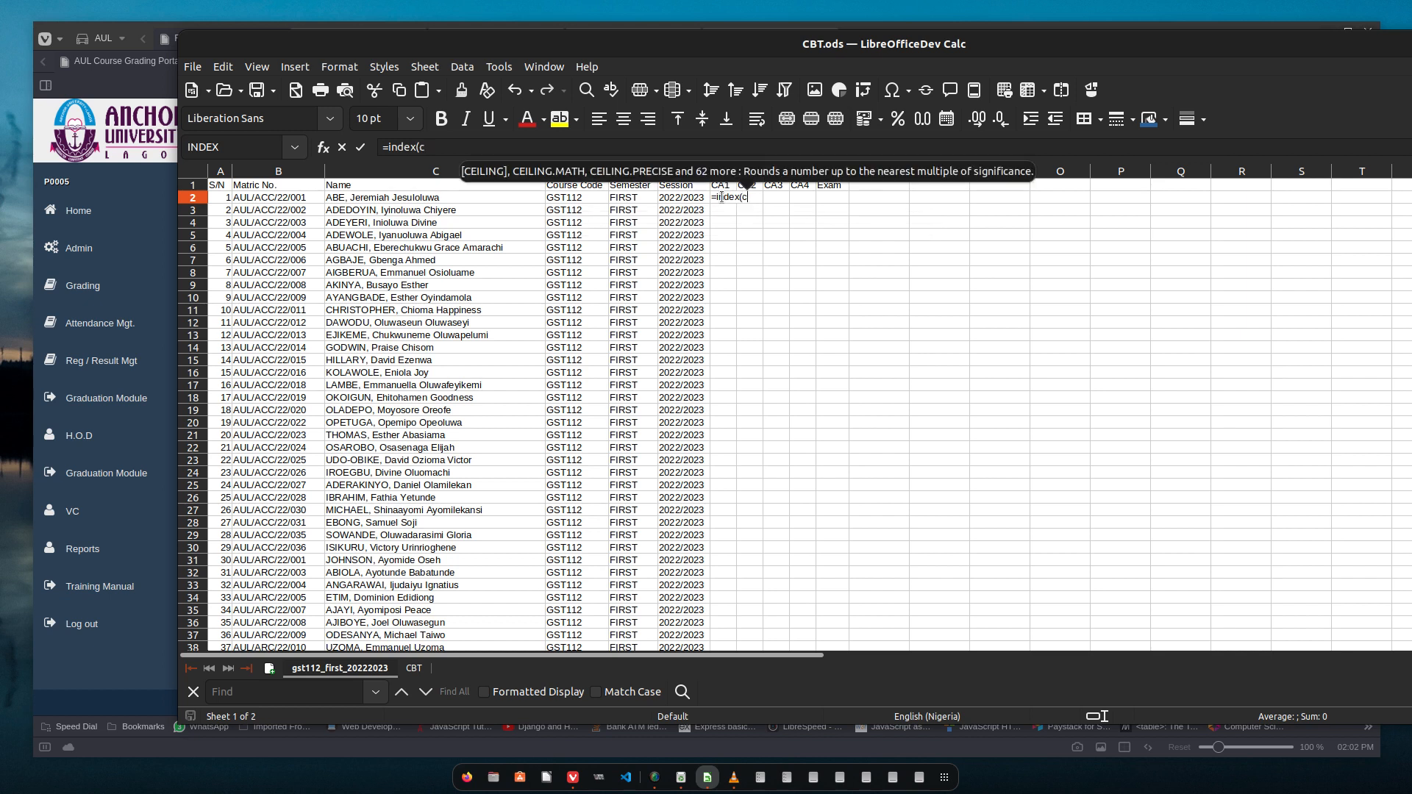
type("bt")
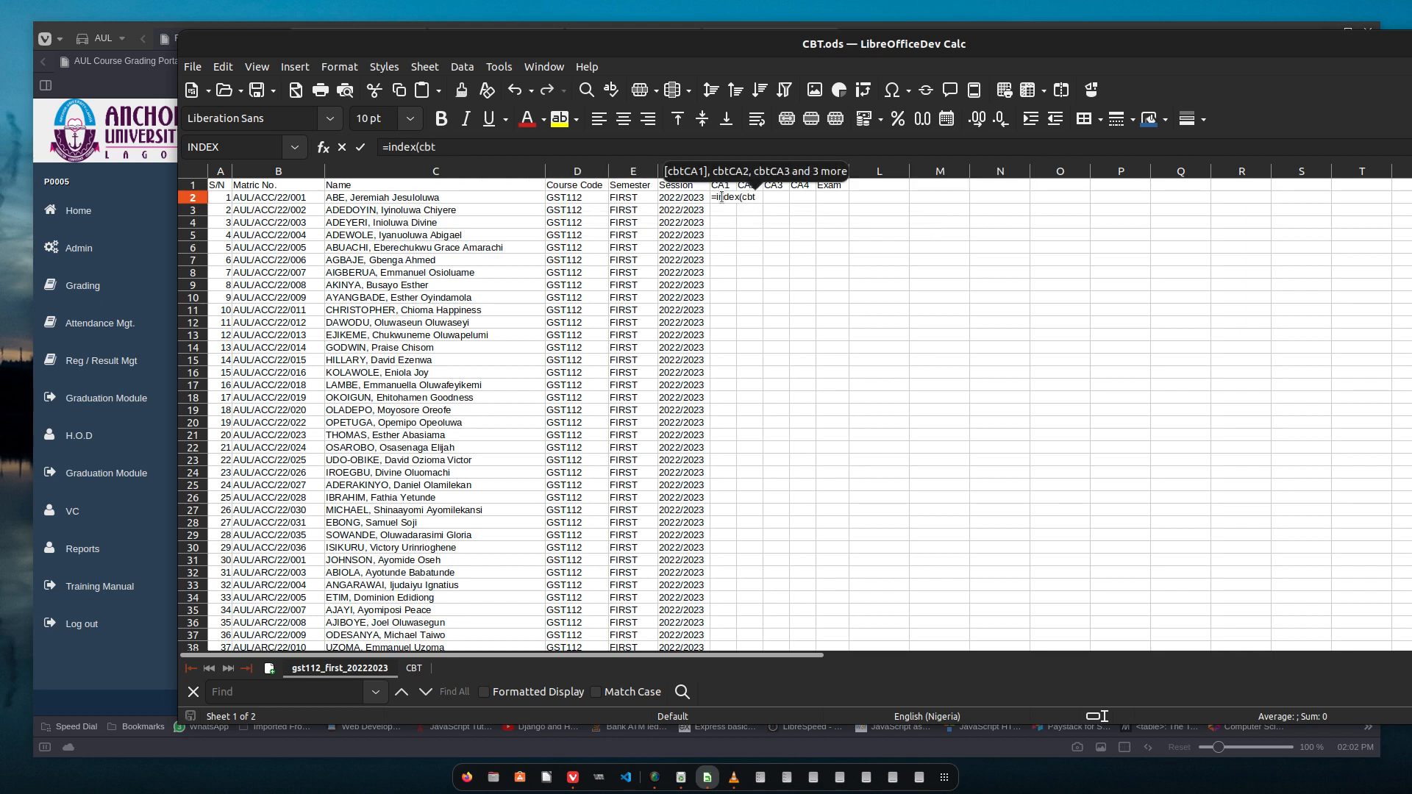
key("Return")
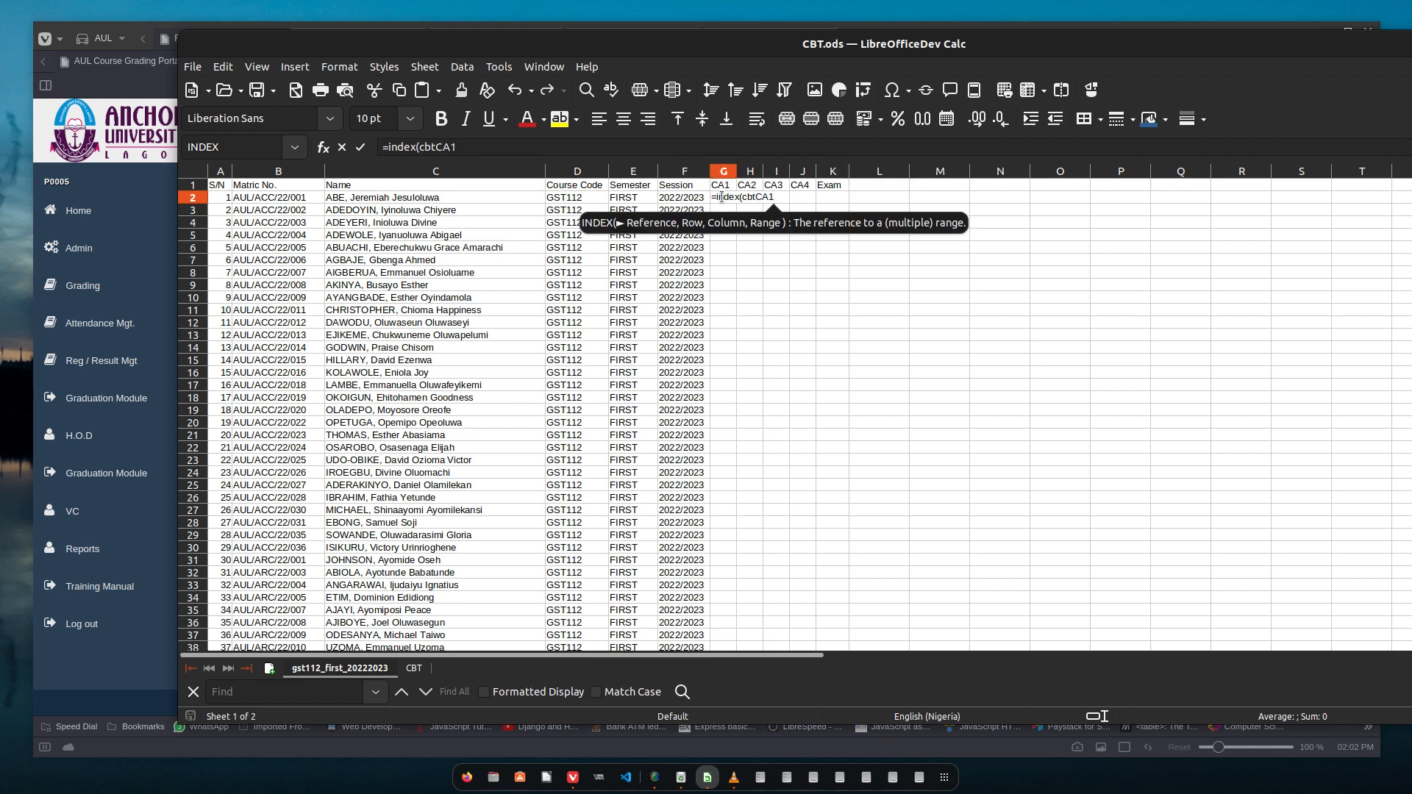
type(",")
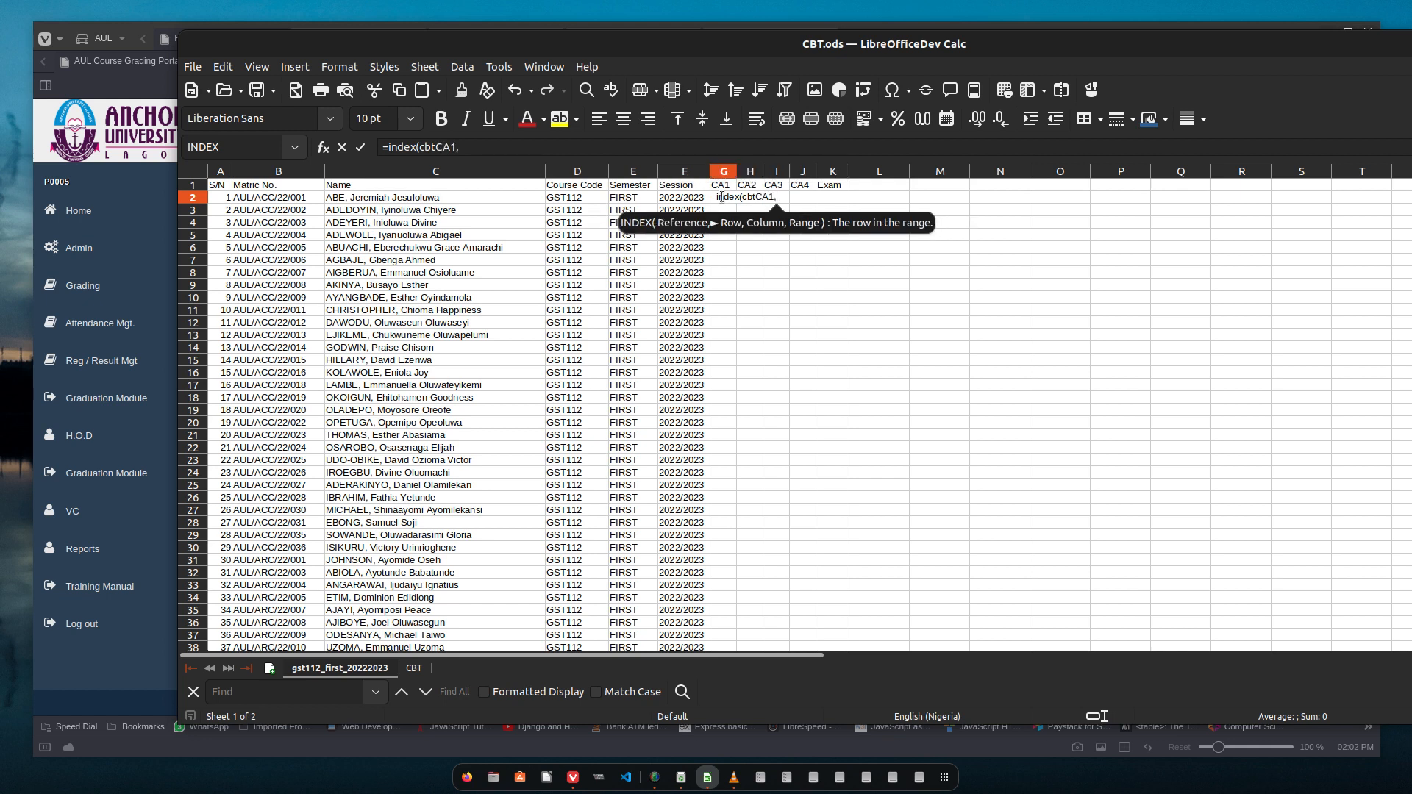
Step: Complete the G2 formula with an exact lookup of the matric number, giving =INDEX(cbtCA1, MATCH(B2,cbtMatric,0))
type(" match")
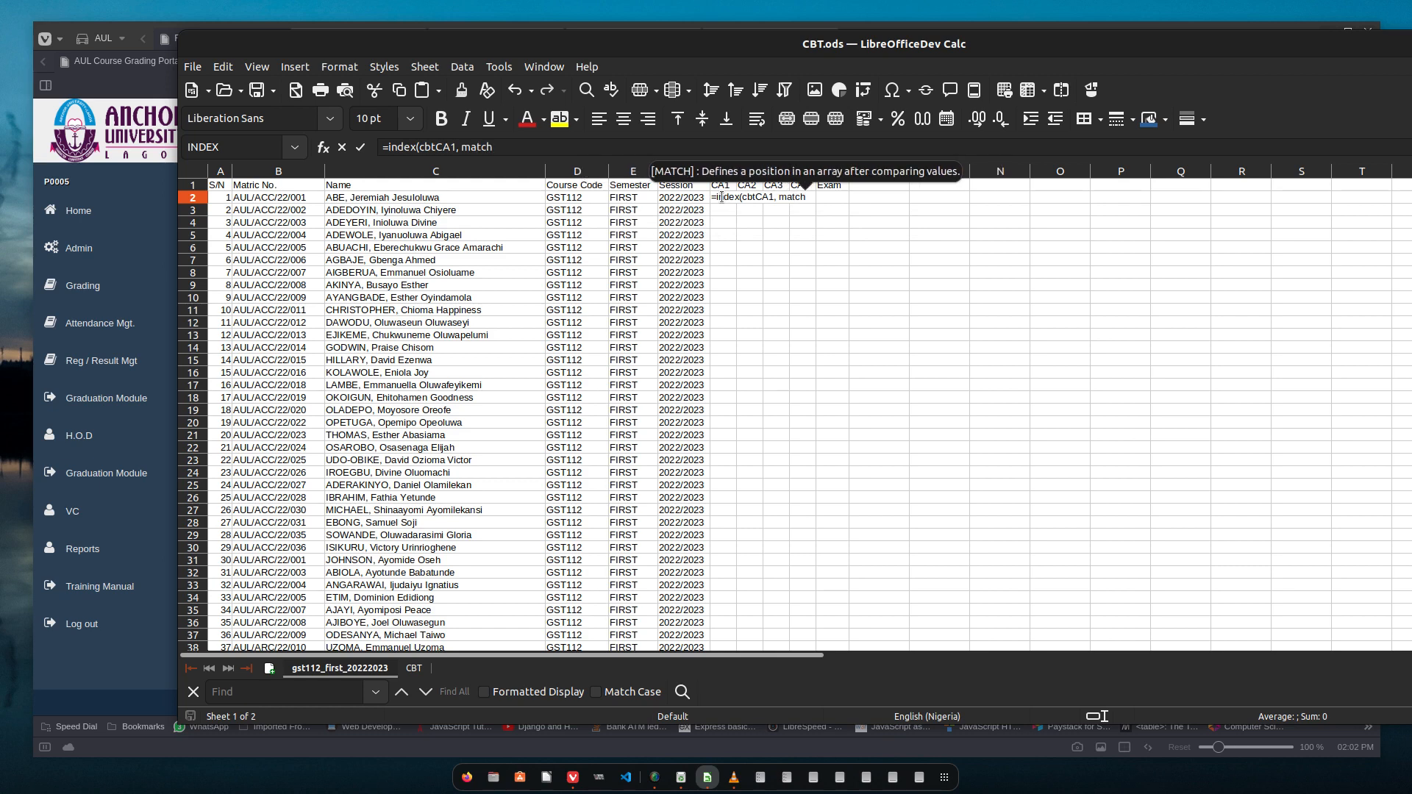
type("(")
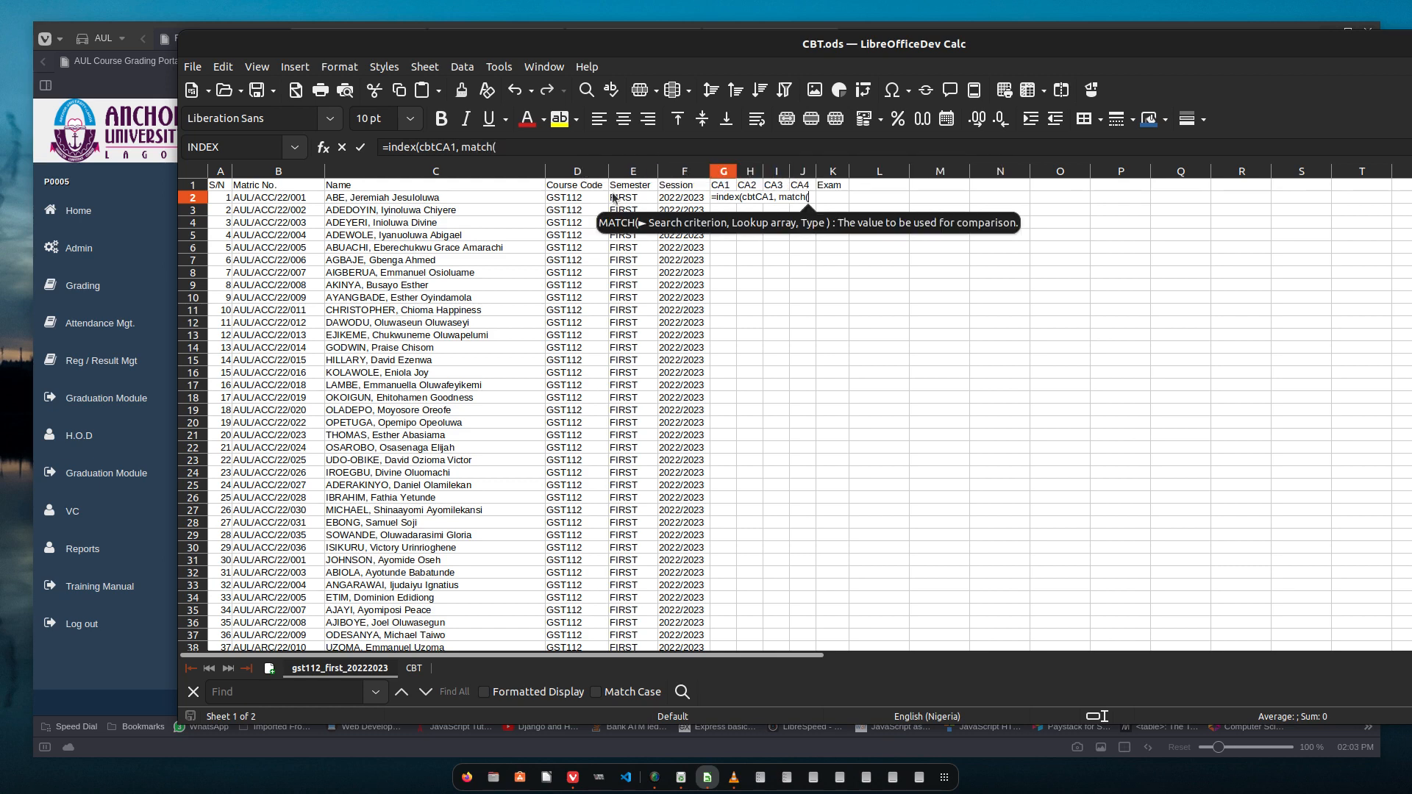
left_click(301, 199)
type(",")
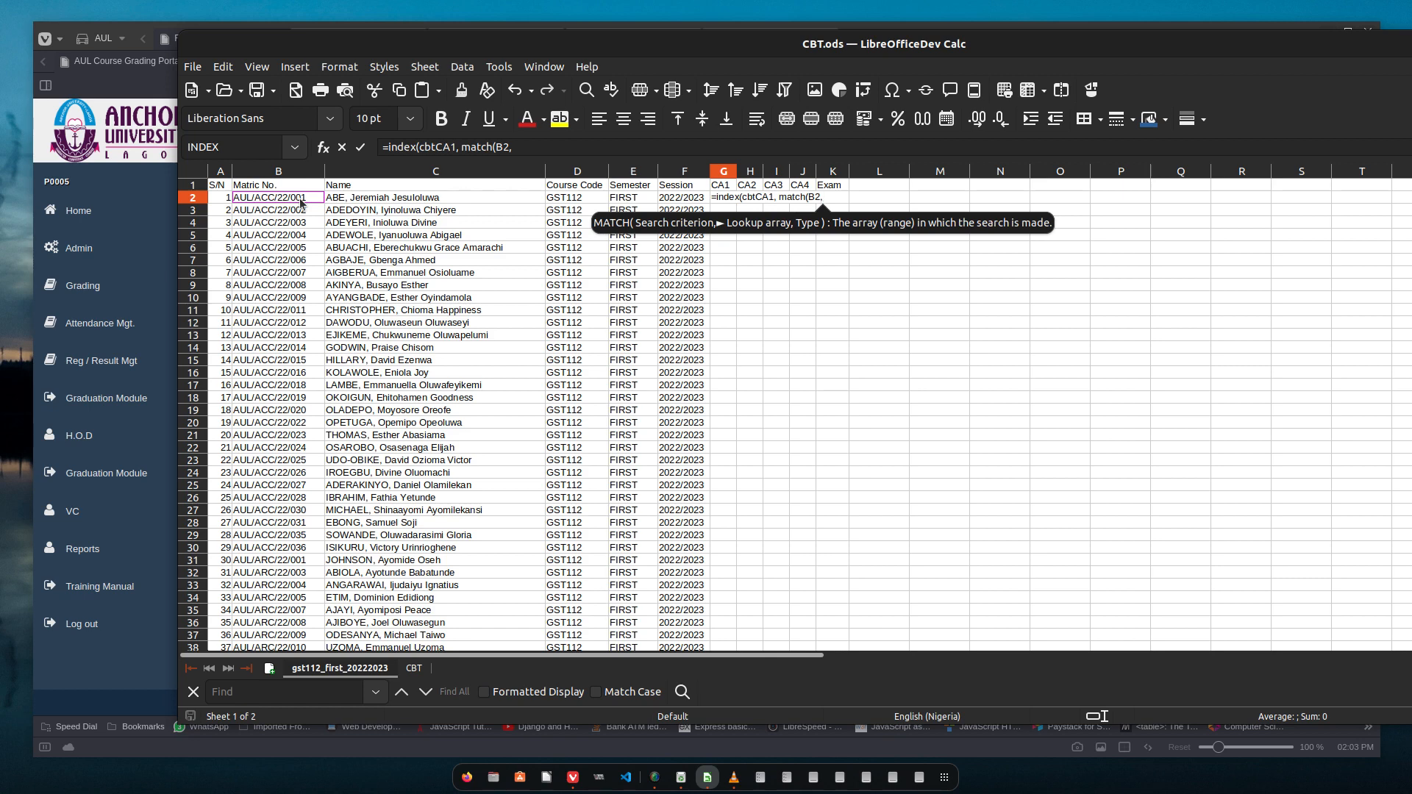
type("cbtm")
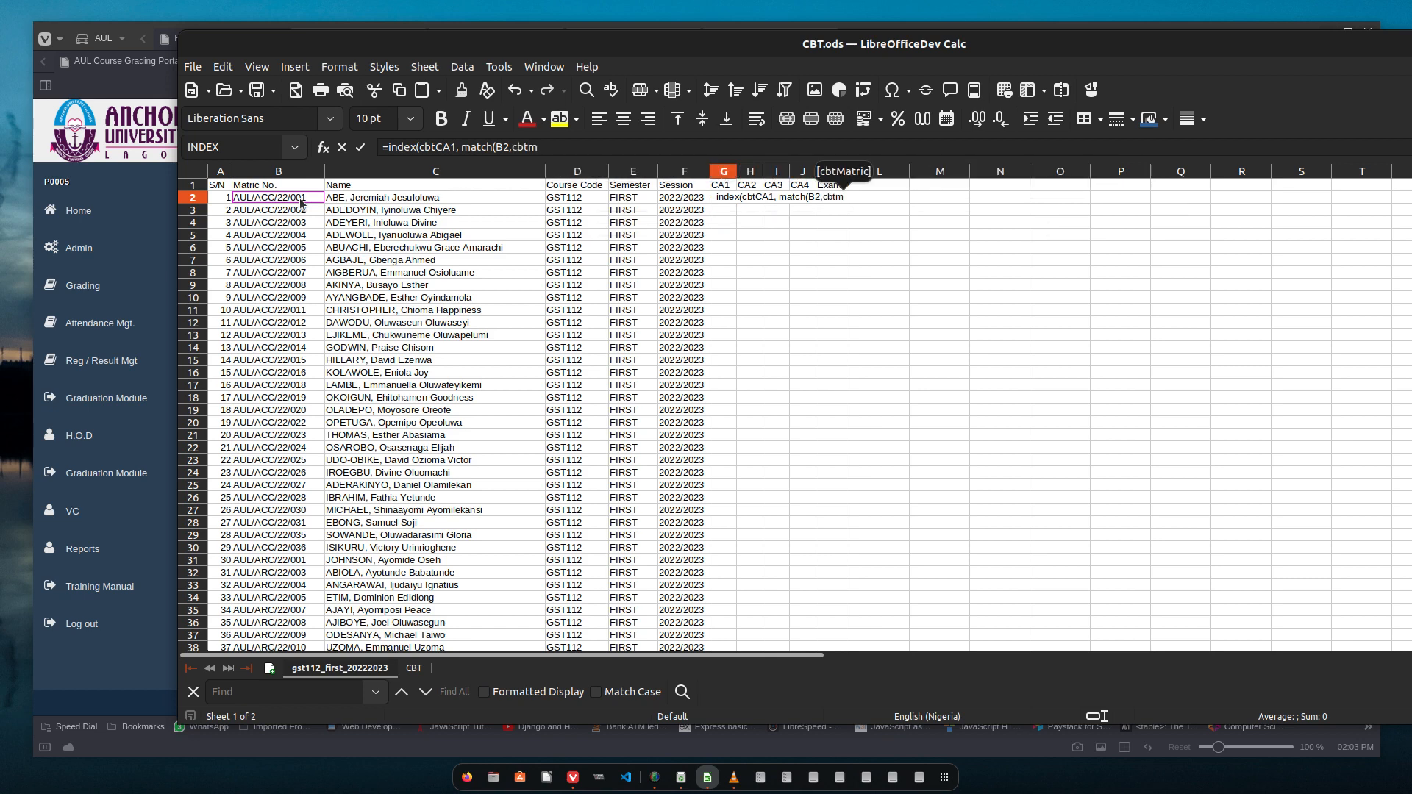
key("Return")
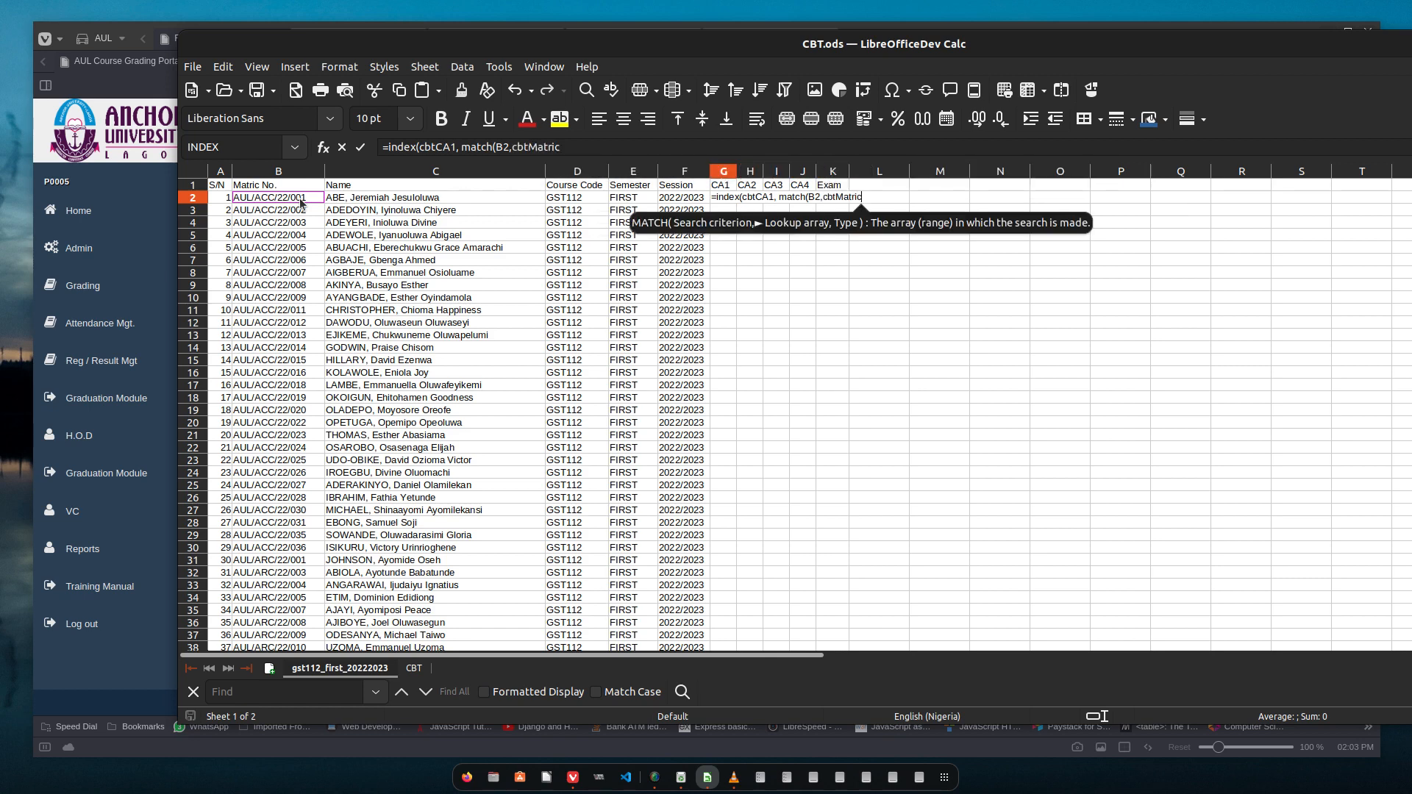
type(",")
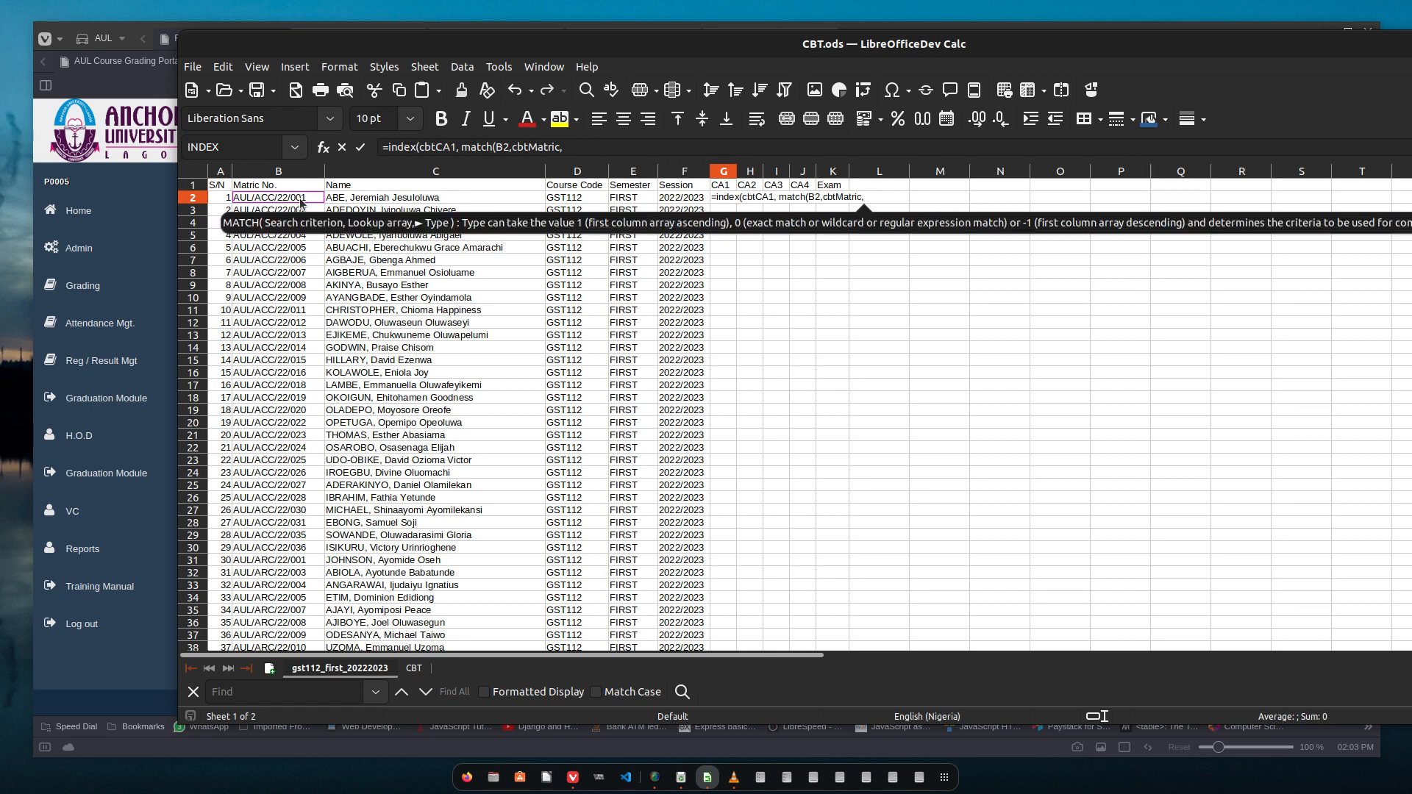
type("0")
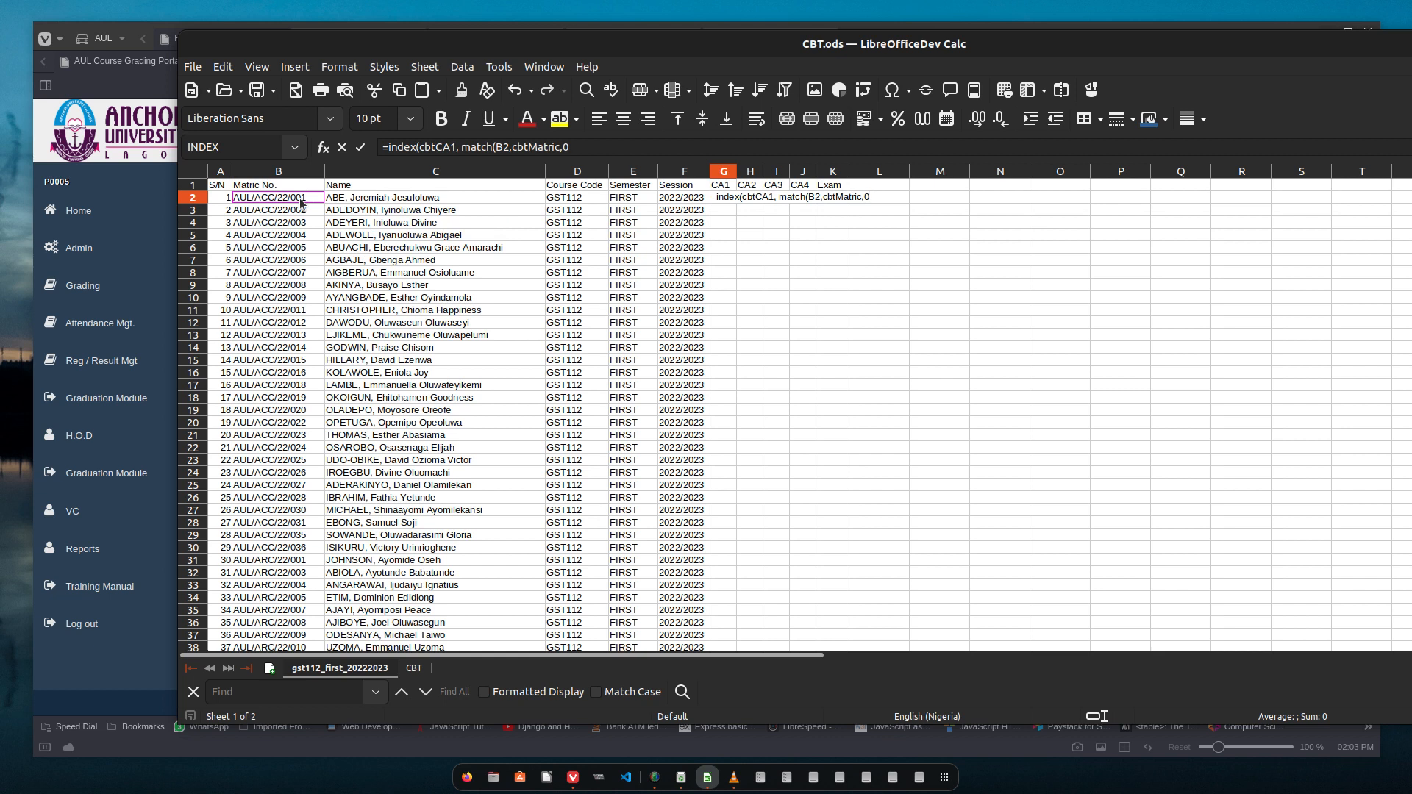
type("))")
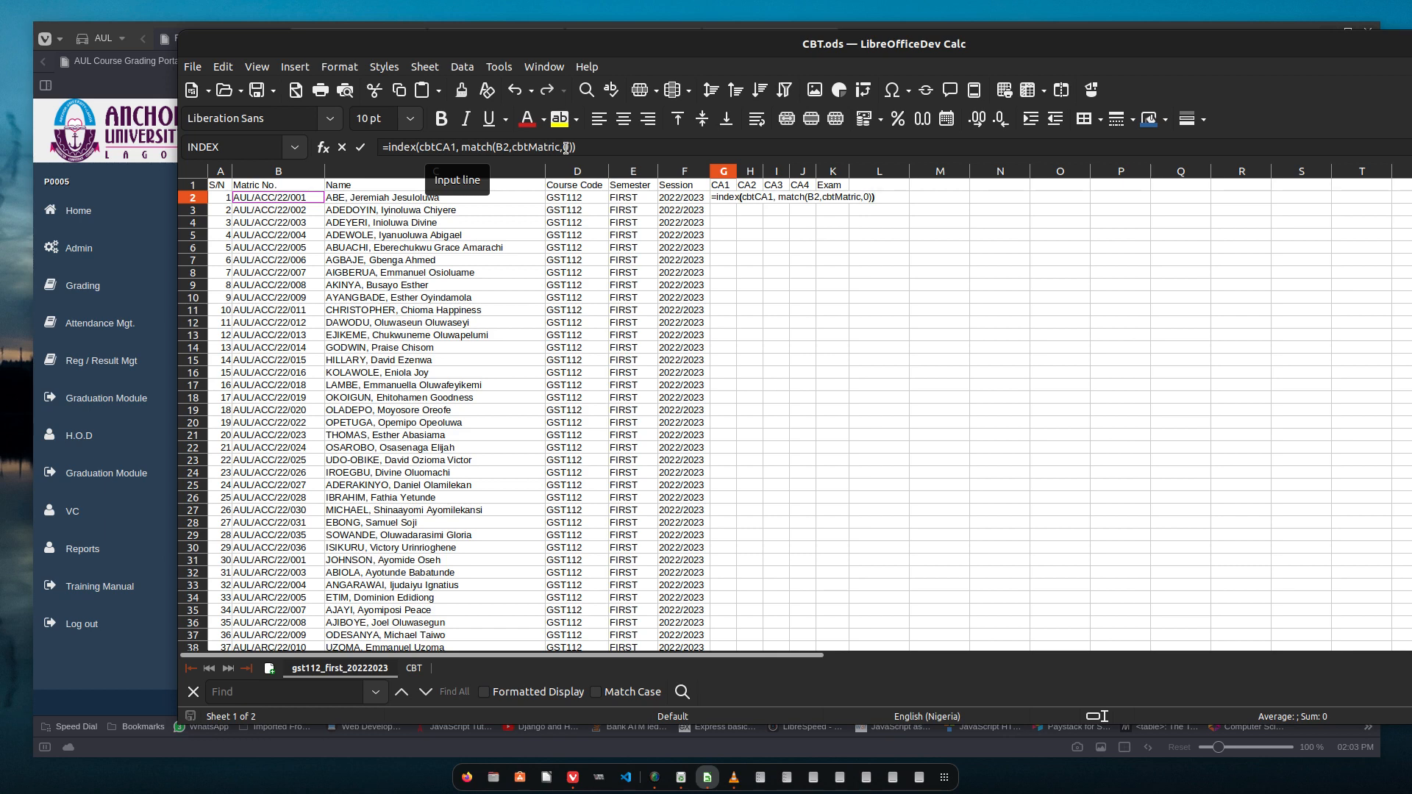
left_click(582, 147)
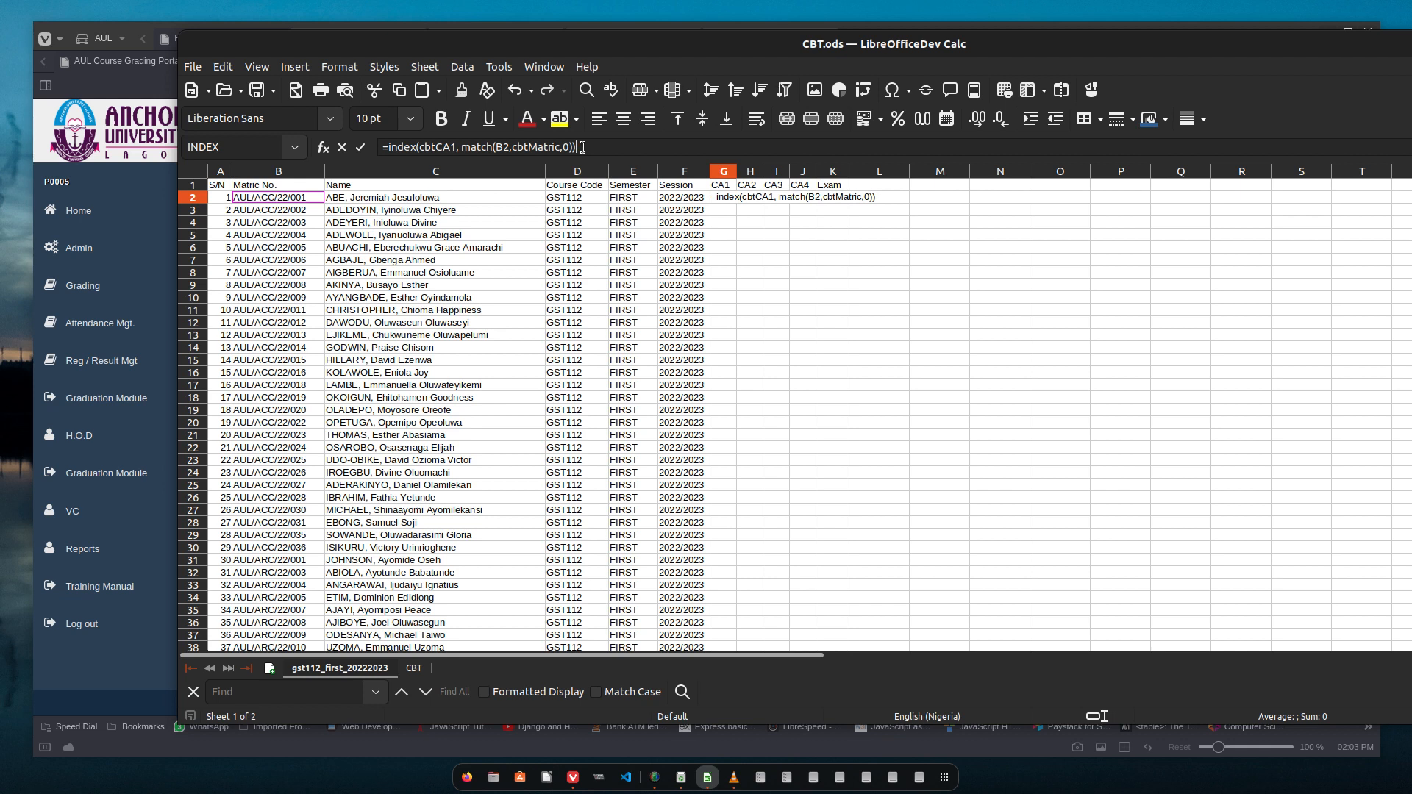
key("Return")
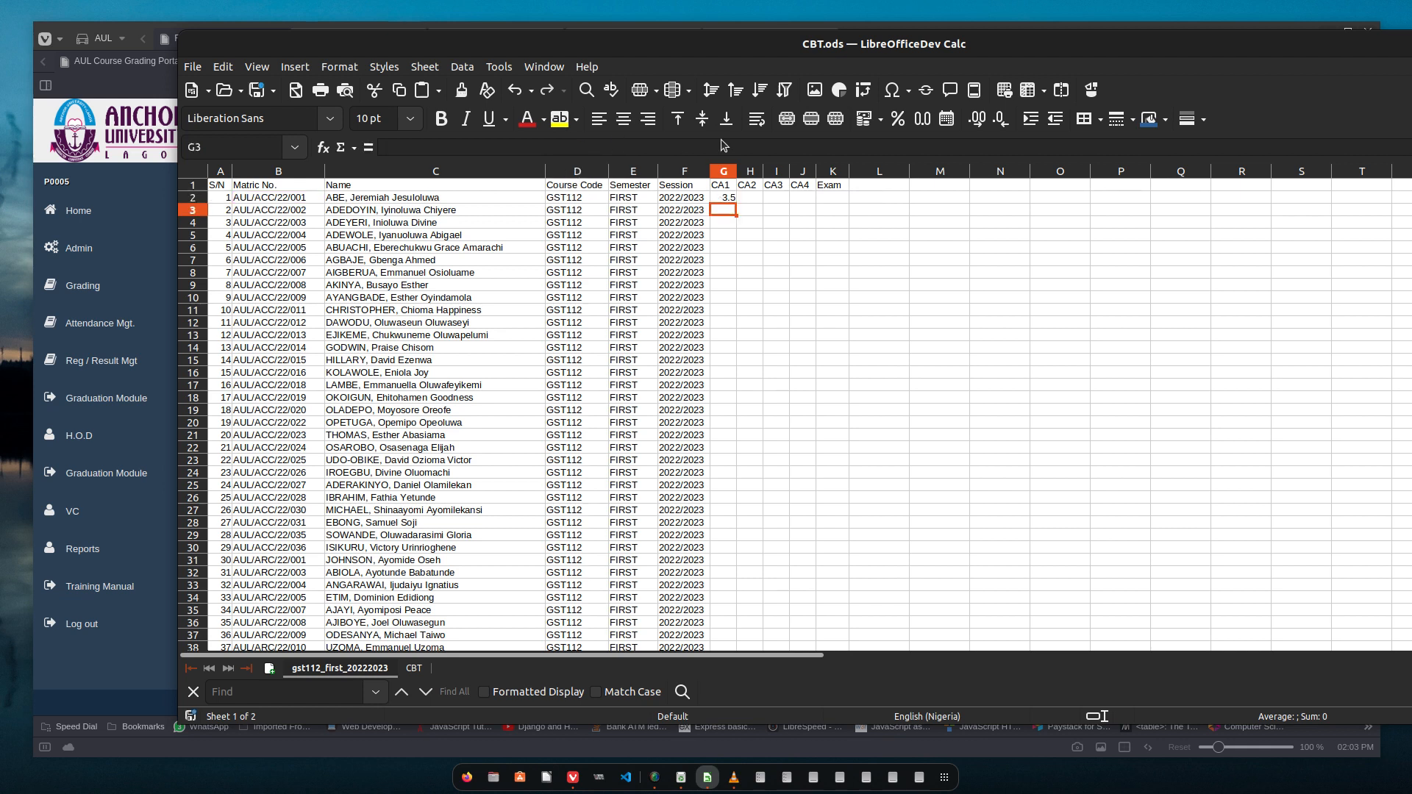
Step: Fill the CA1 formula in G2 down the column to G506 and look over the filled scores
left_click(733, 198)
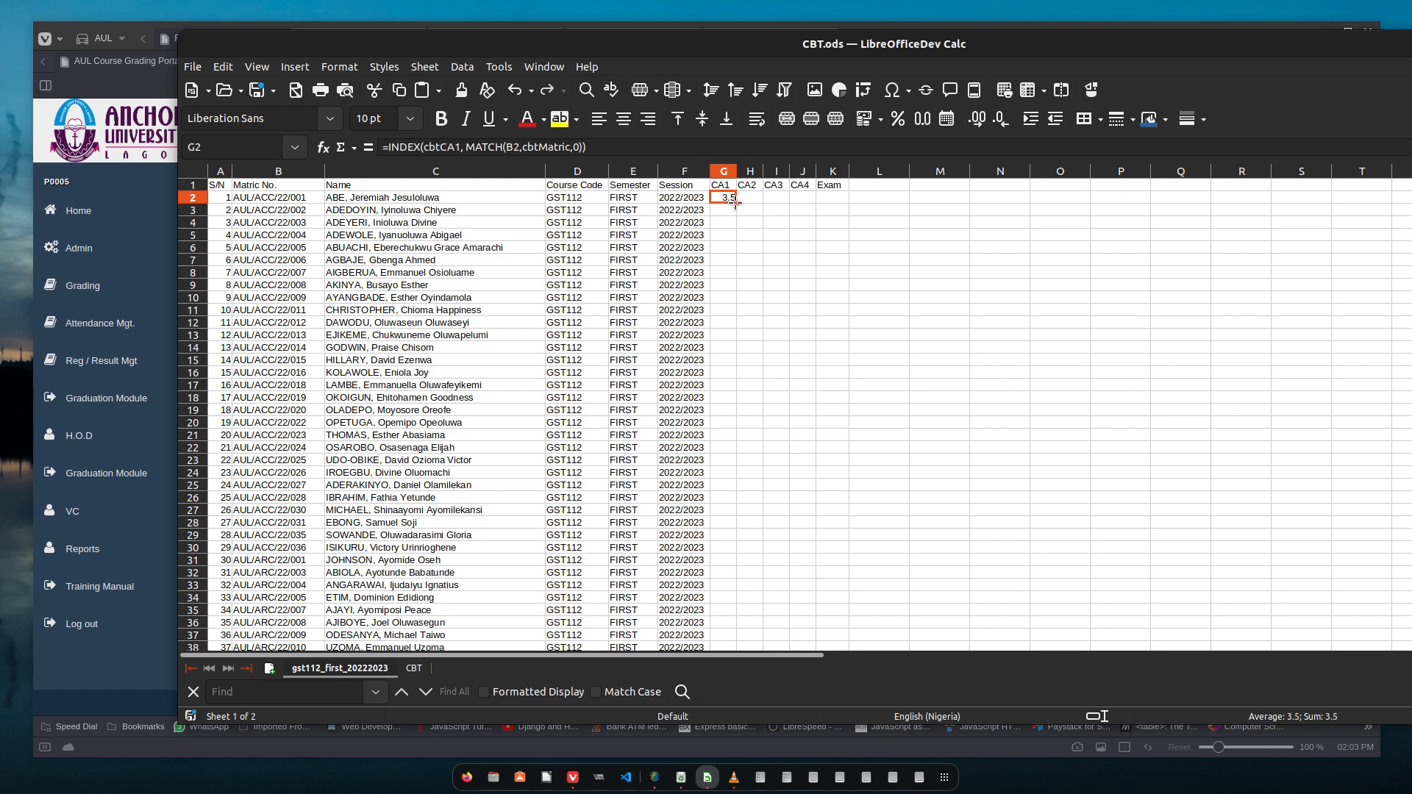
double_click(735, 203)
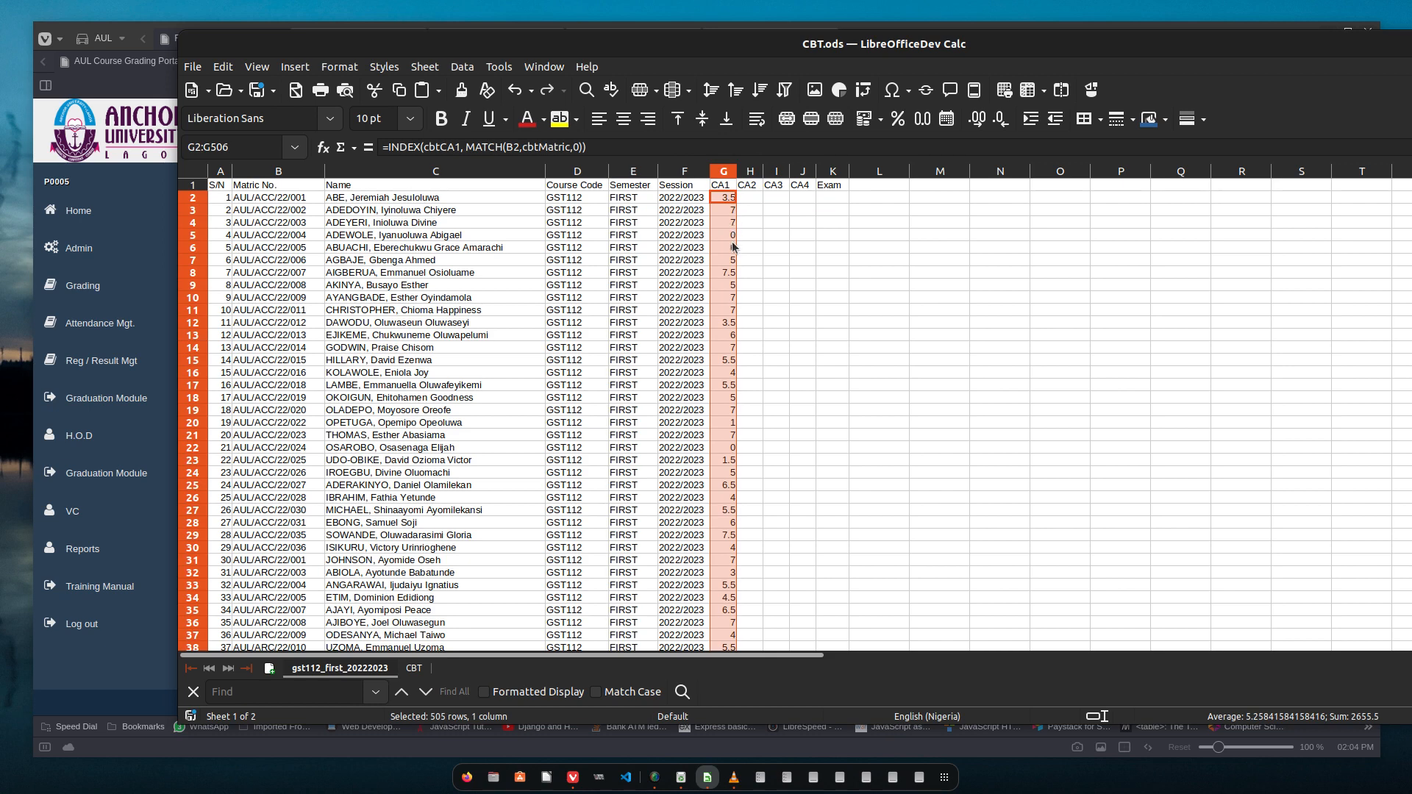
scroll(733, 287, "down", 16)
scroll(732, 294, "down", 3)
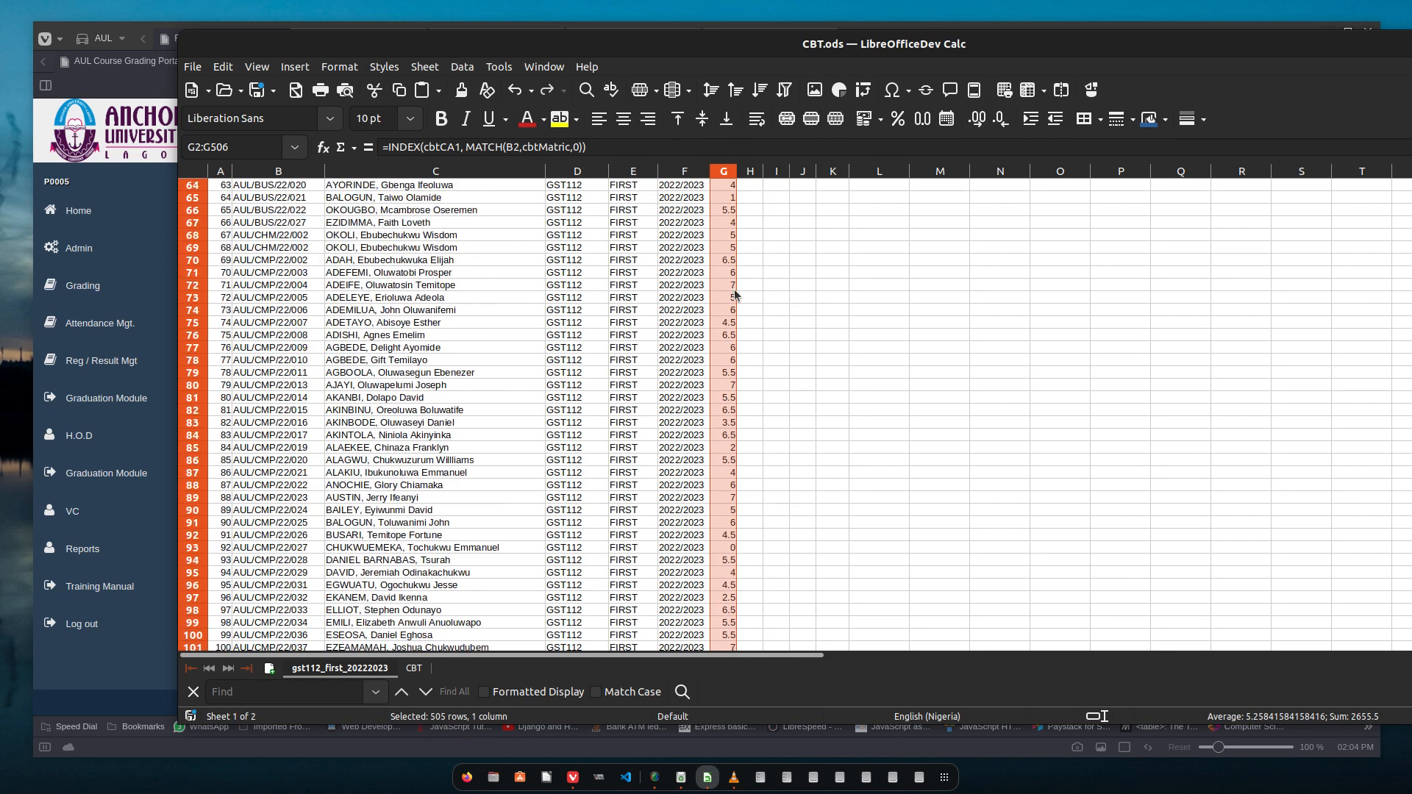
scroll(738, 288, "up", 19)
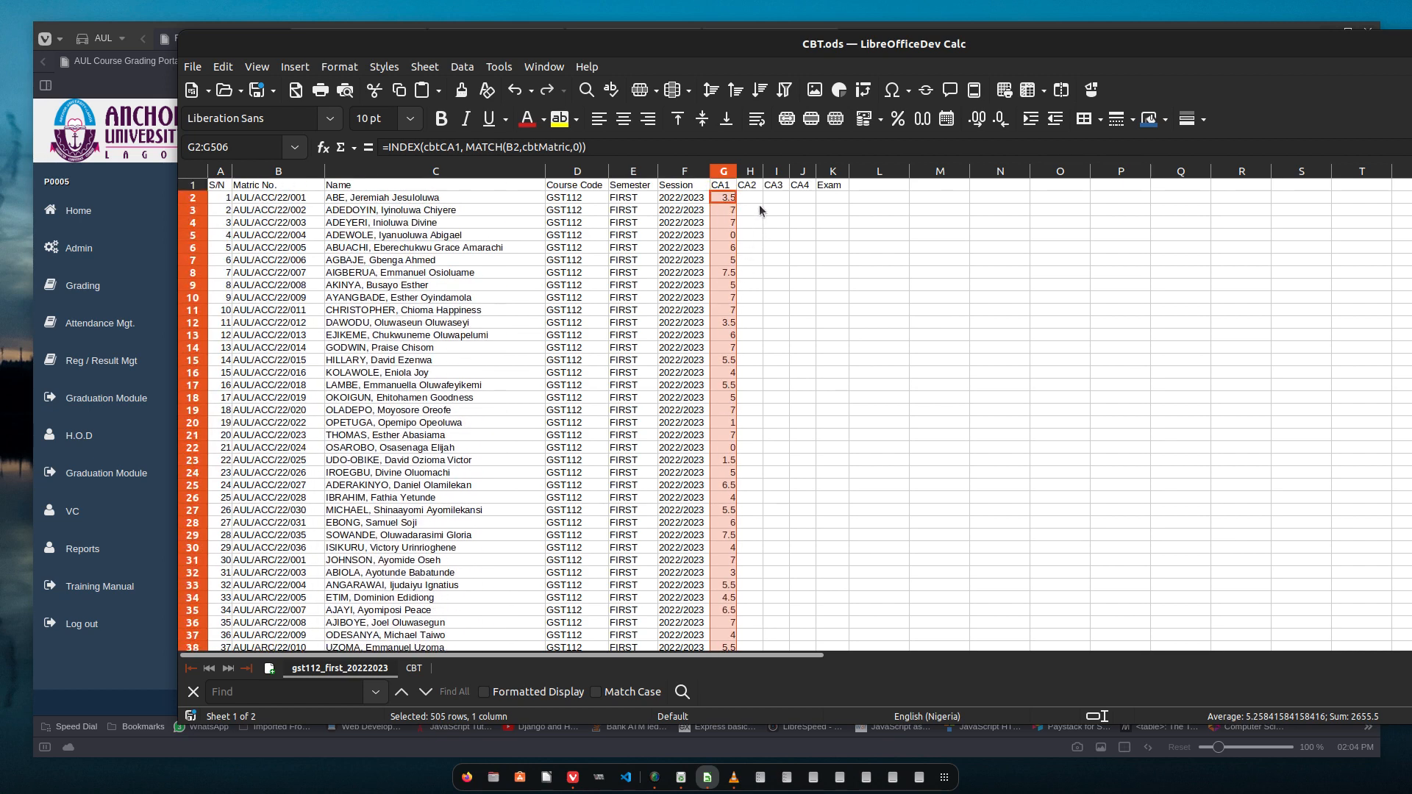
Step: Begin an INDEX formula in H2 of the CA2 column with cbtCA2 as its reference
left_click(757, 200)
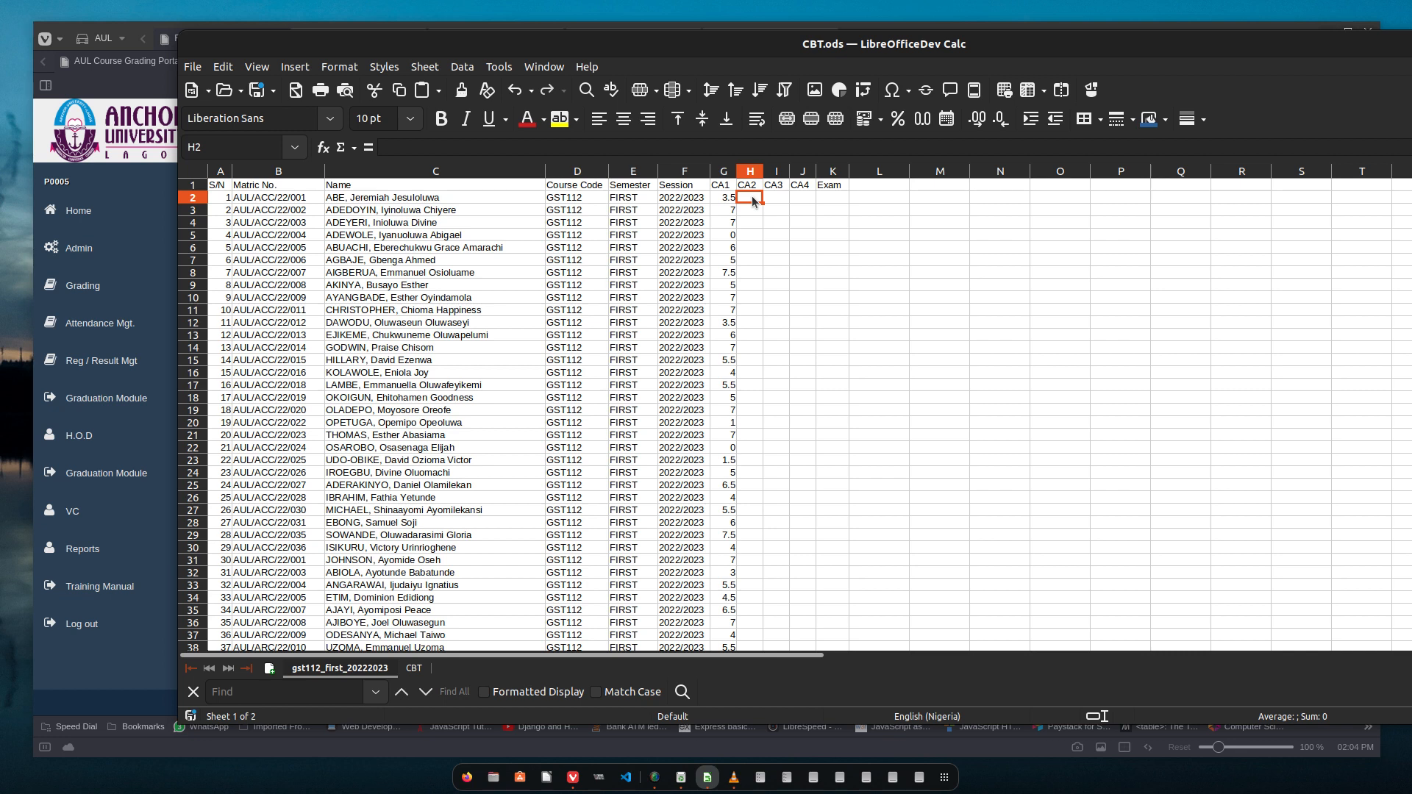
type("=i")
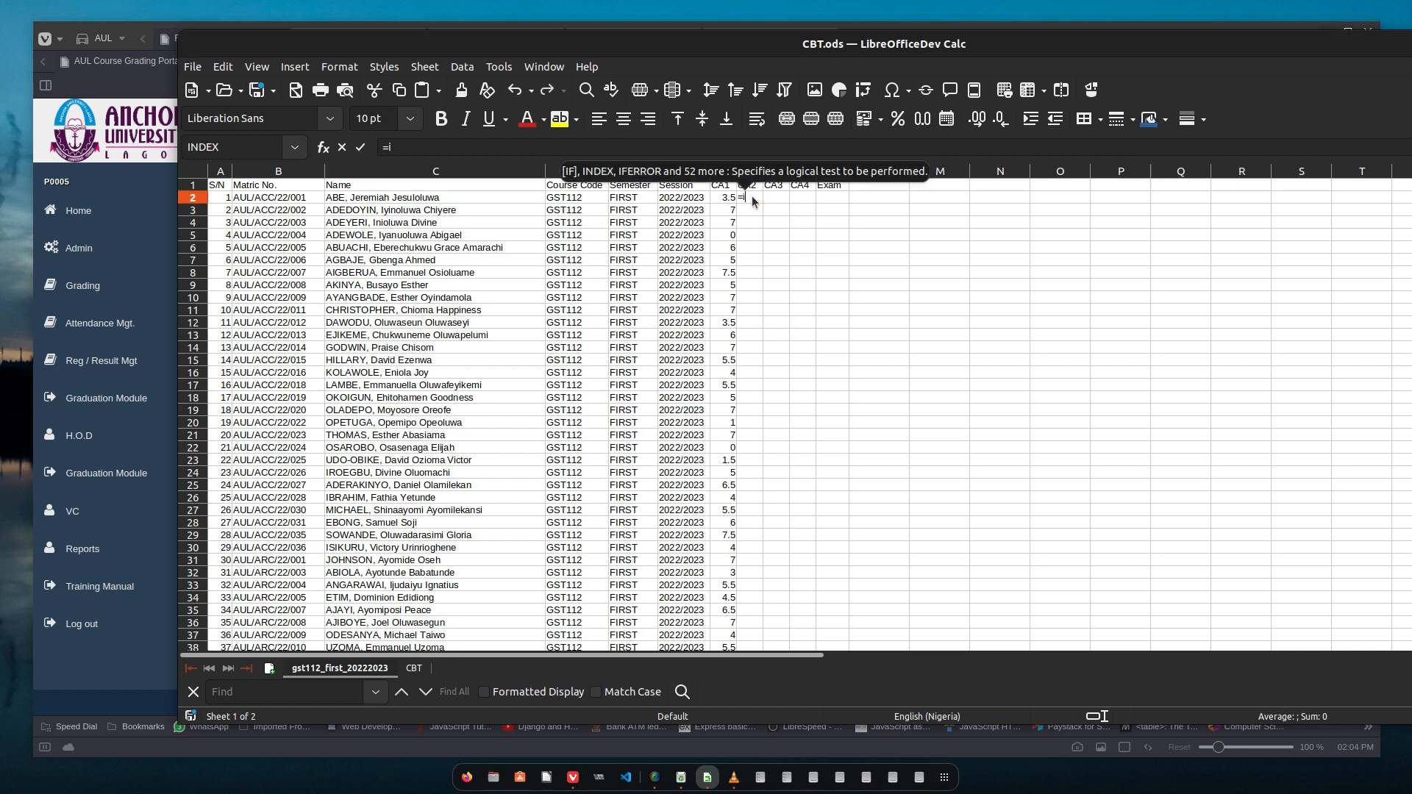
type("ndex")
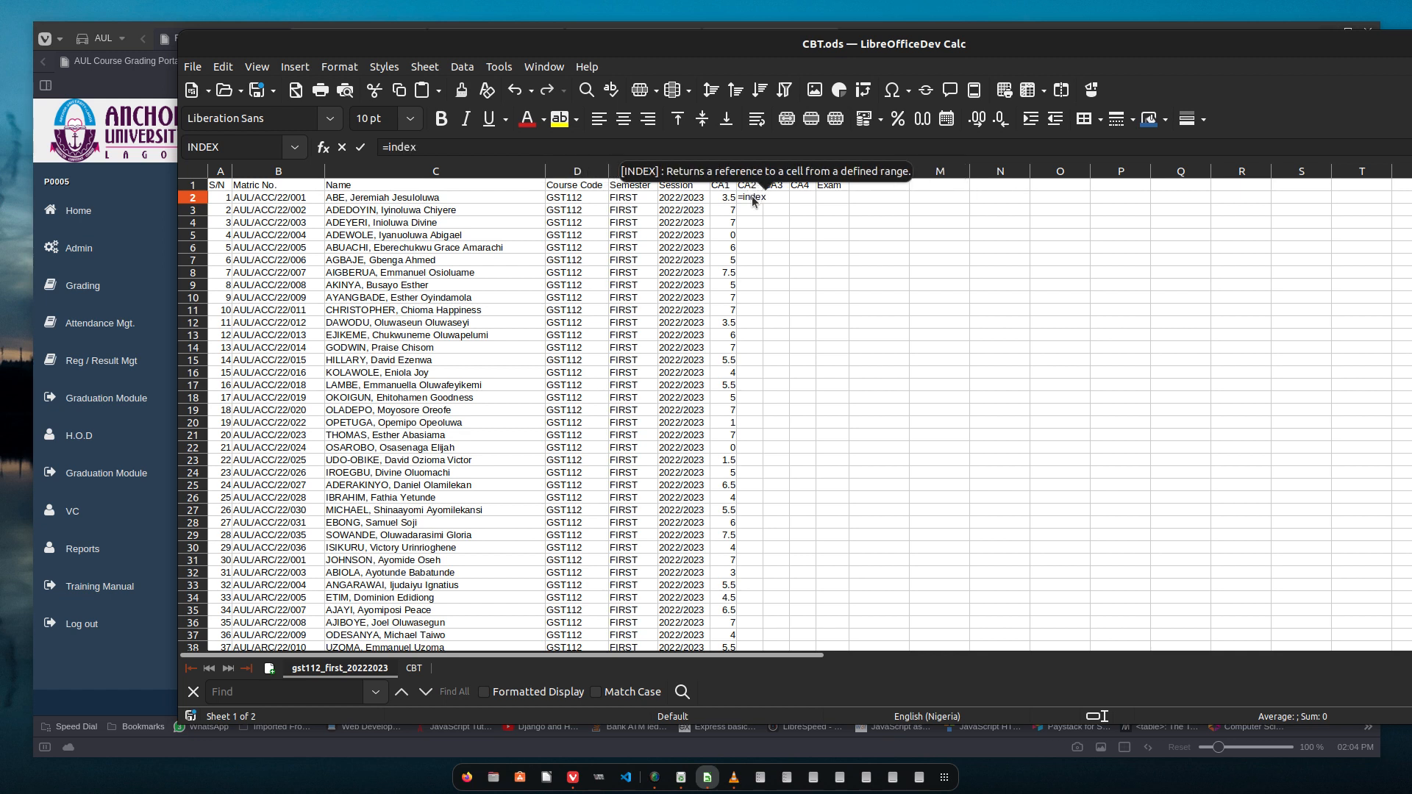
type("(")
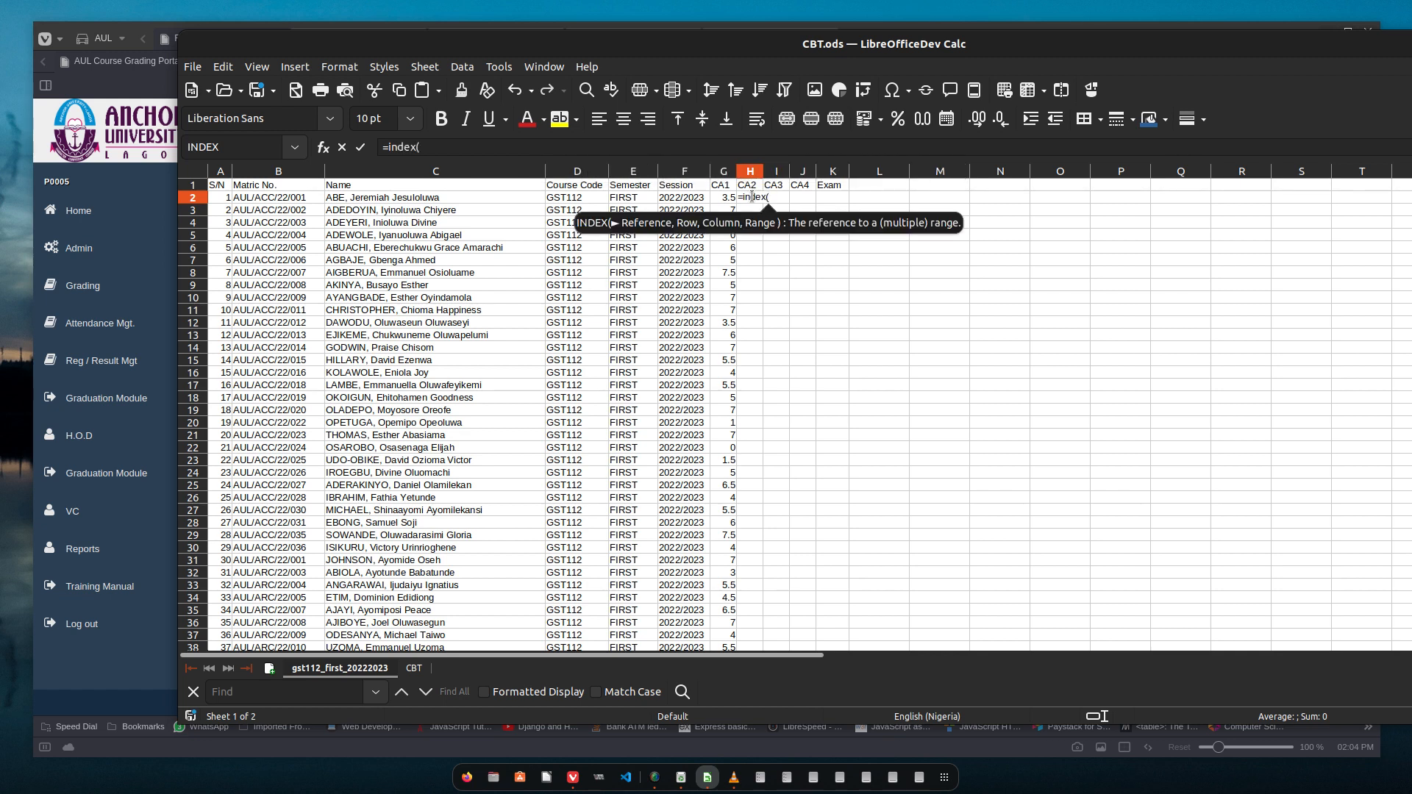
type("cbt")
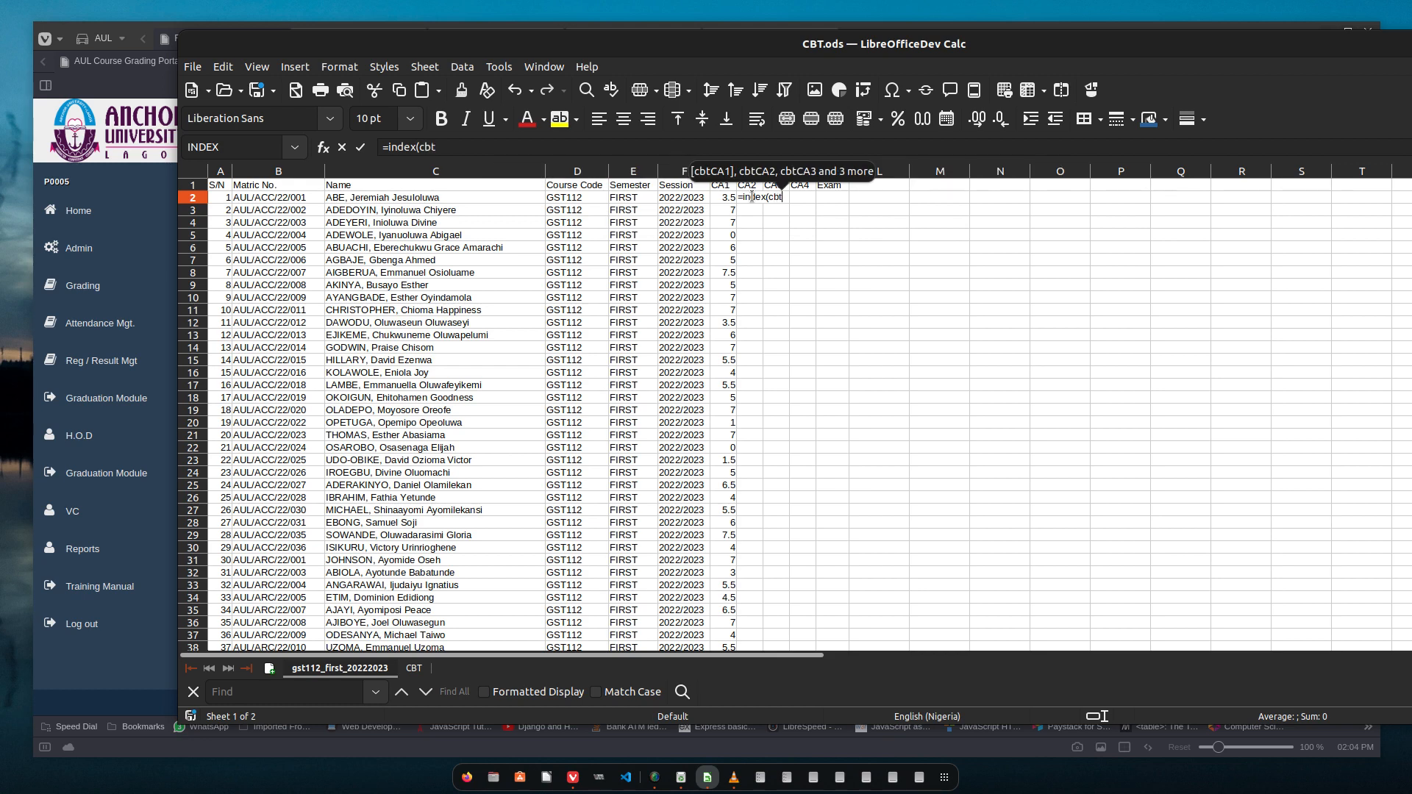
type("ca2")
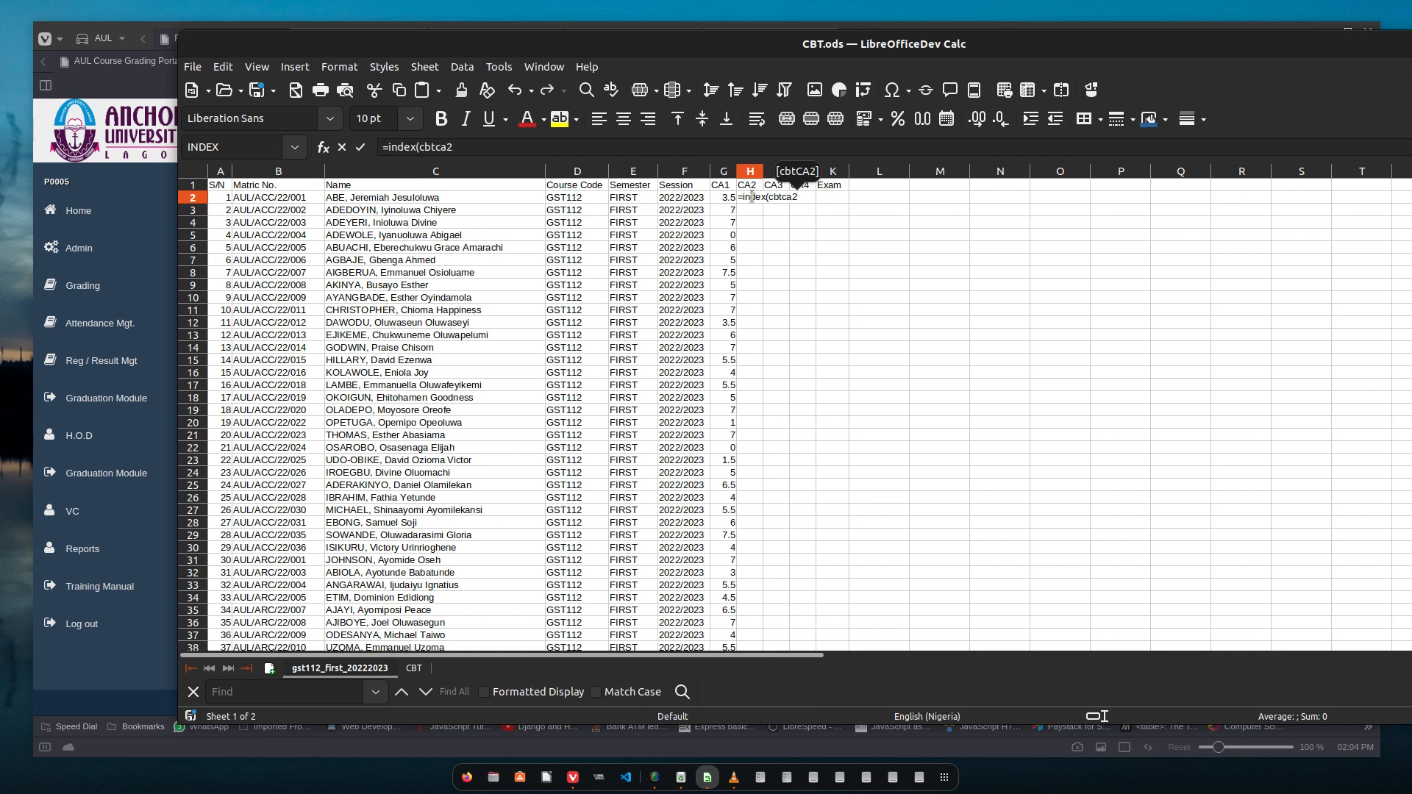
type(", ")
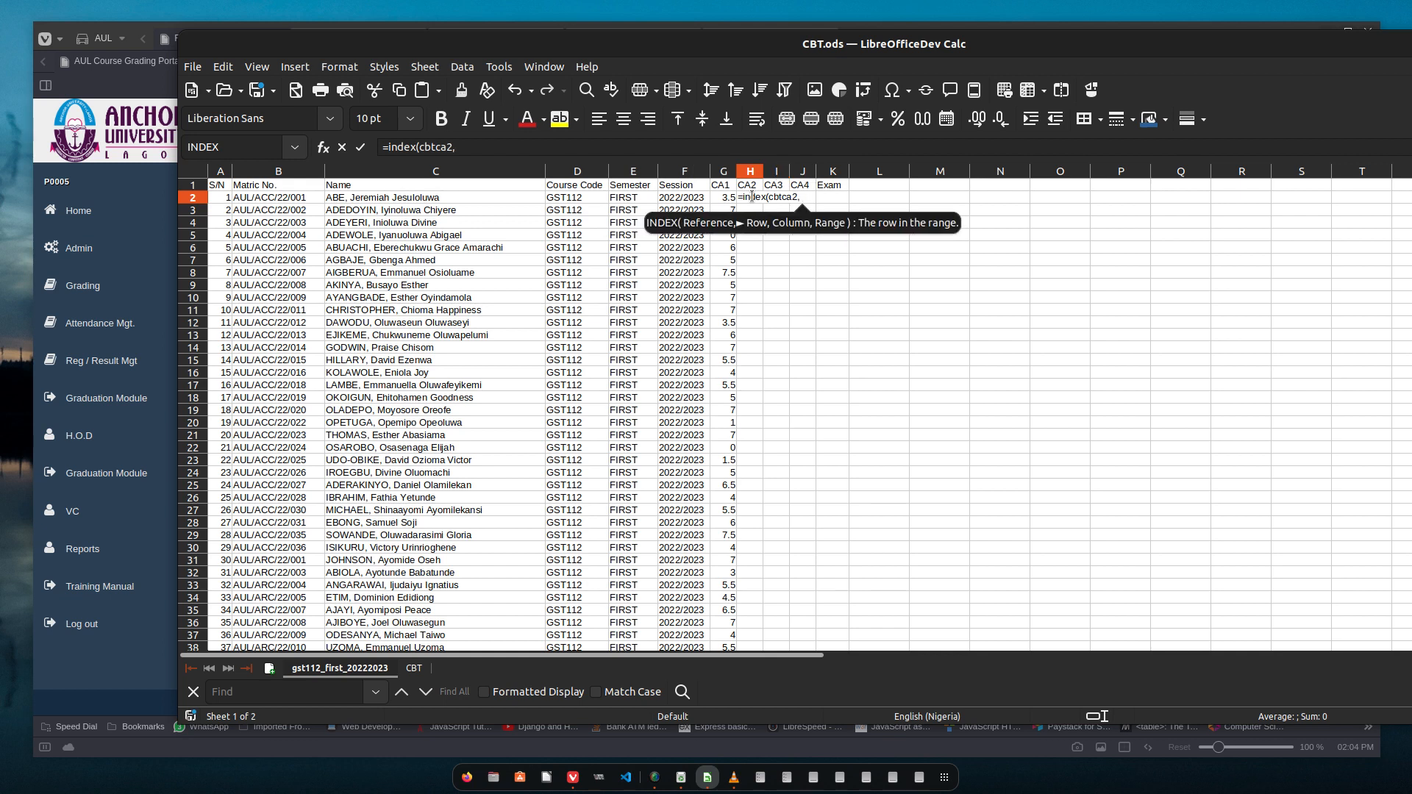
Step: Complete the H2 formula with MATCH(B2, cbtMatric,0) as the row argument and fill it down to H506
type("match")
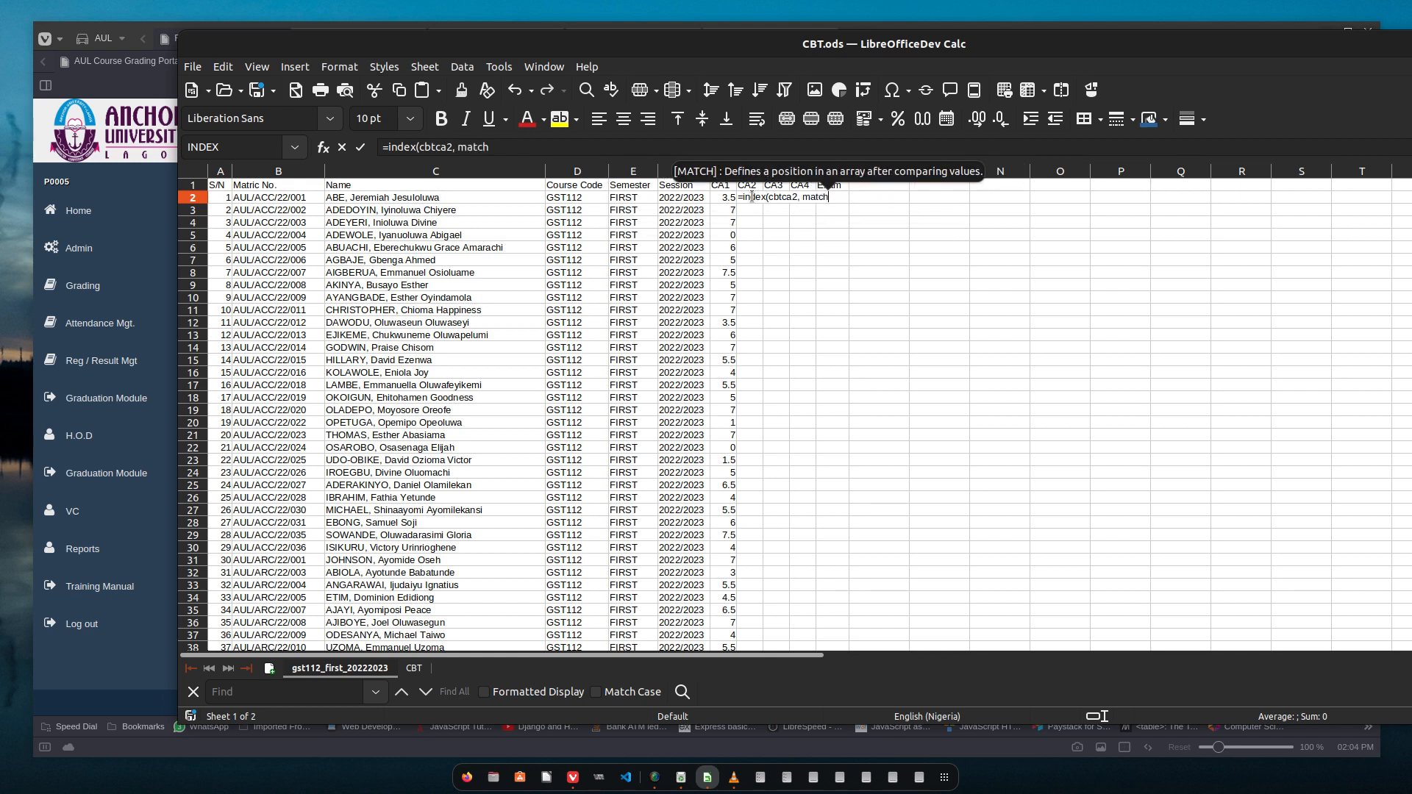
type("(")
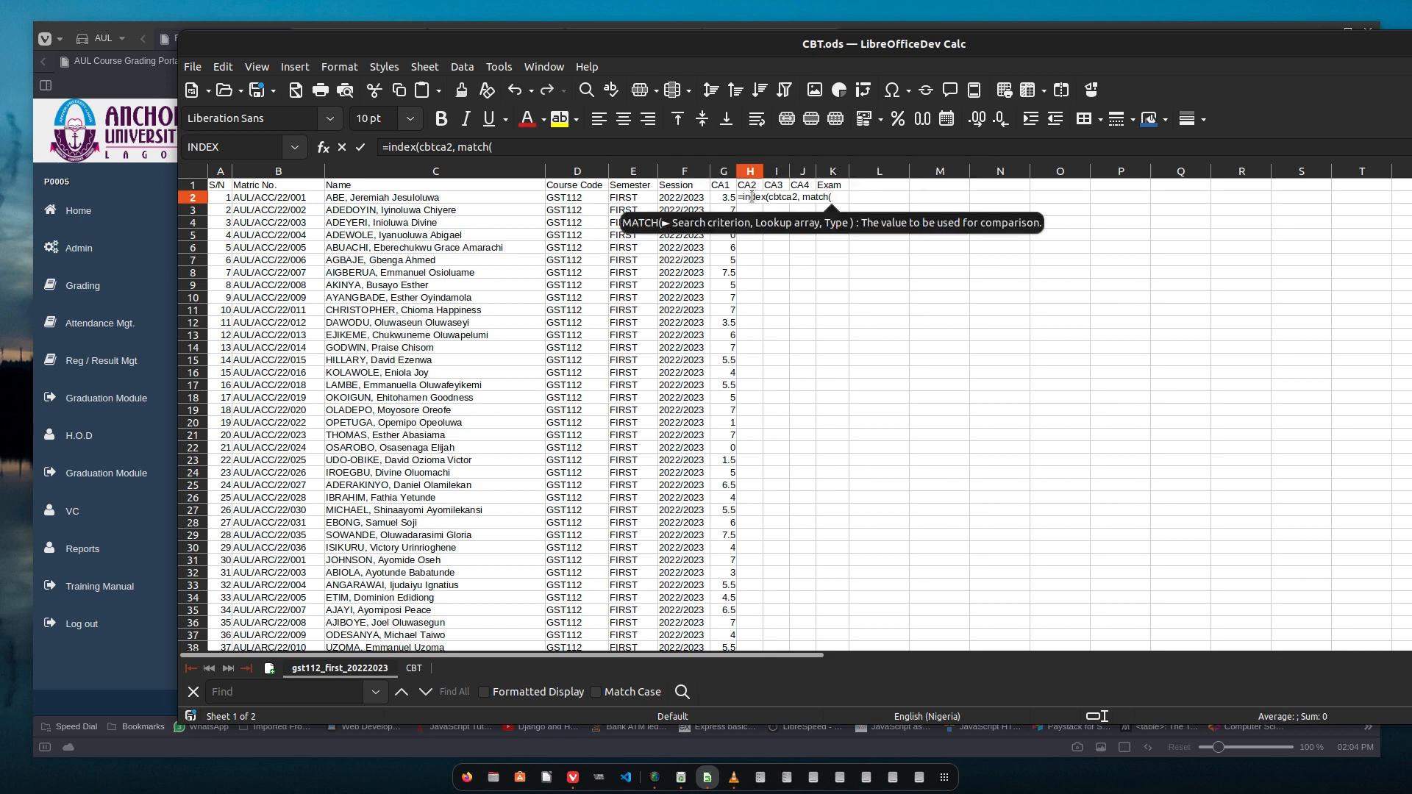
left_click(300, 199)
type(", ")
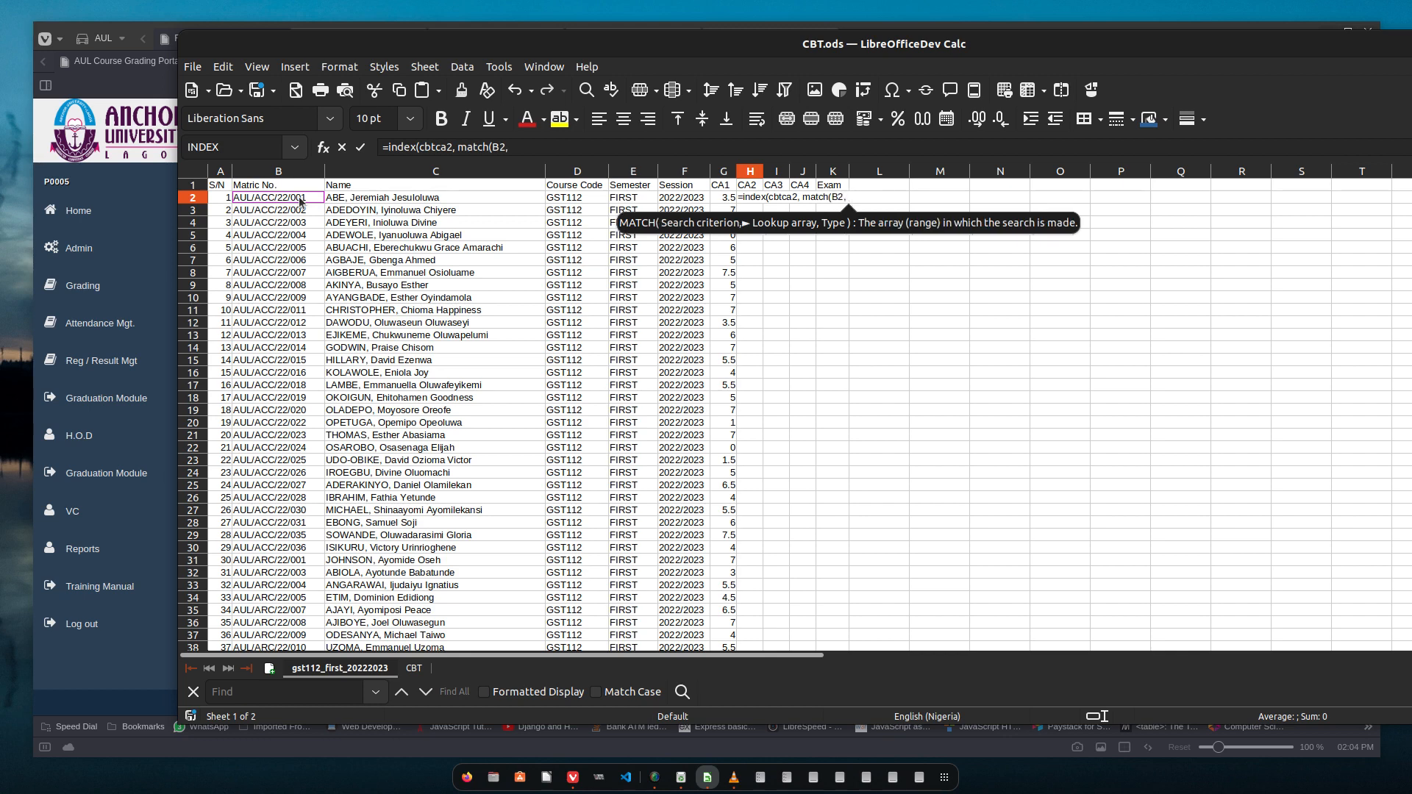
type("m")
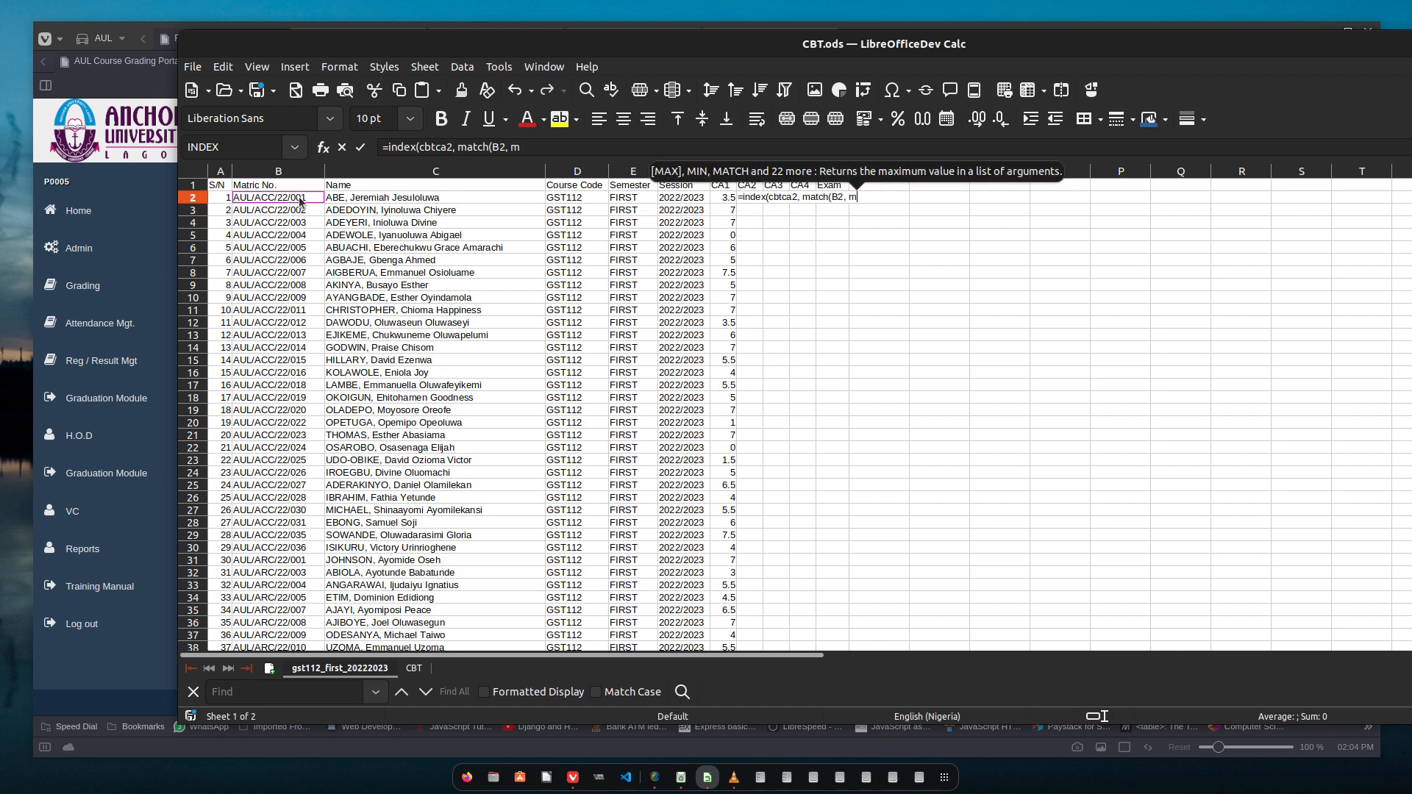
key("BackSpace")
type("cbt")
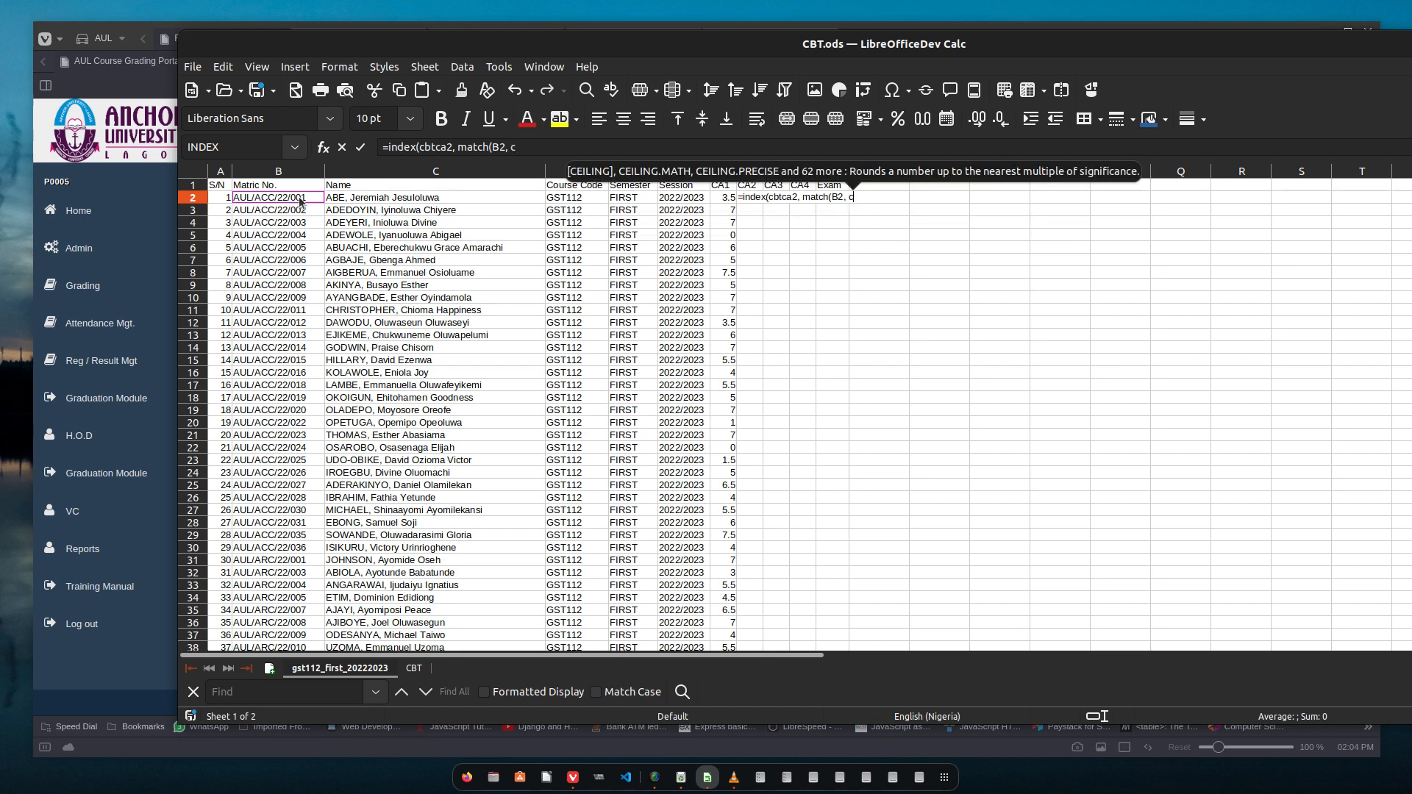
type("m")
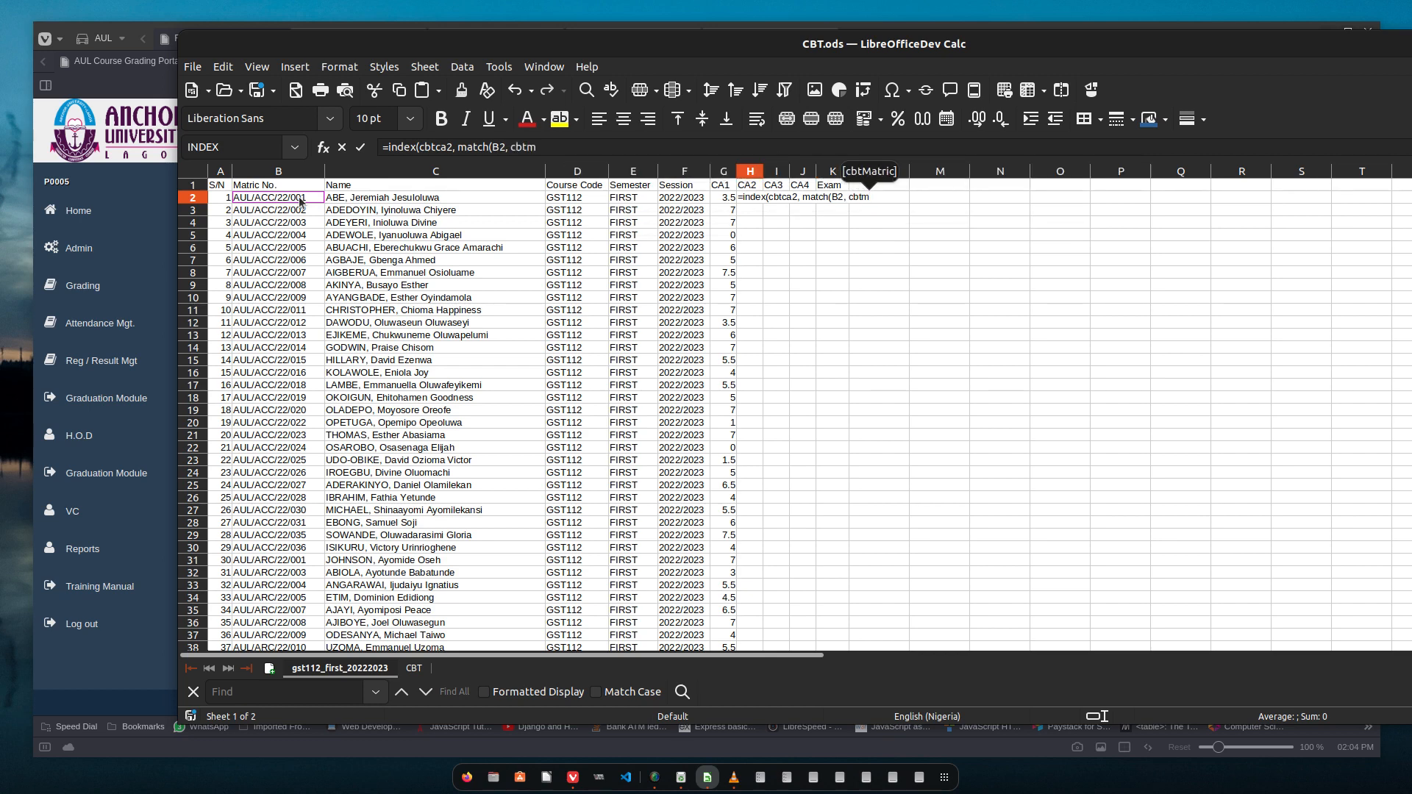
key("Return")
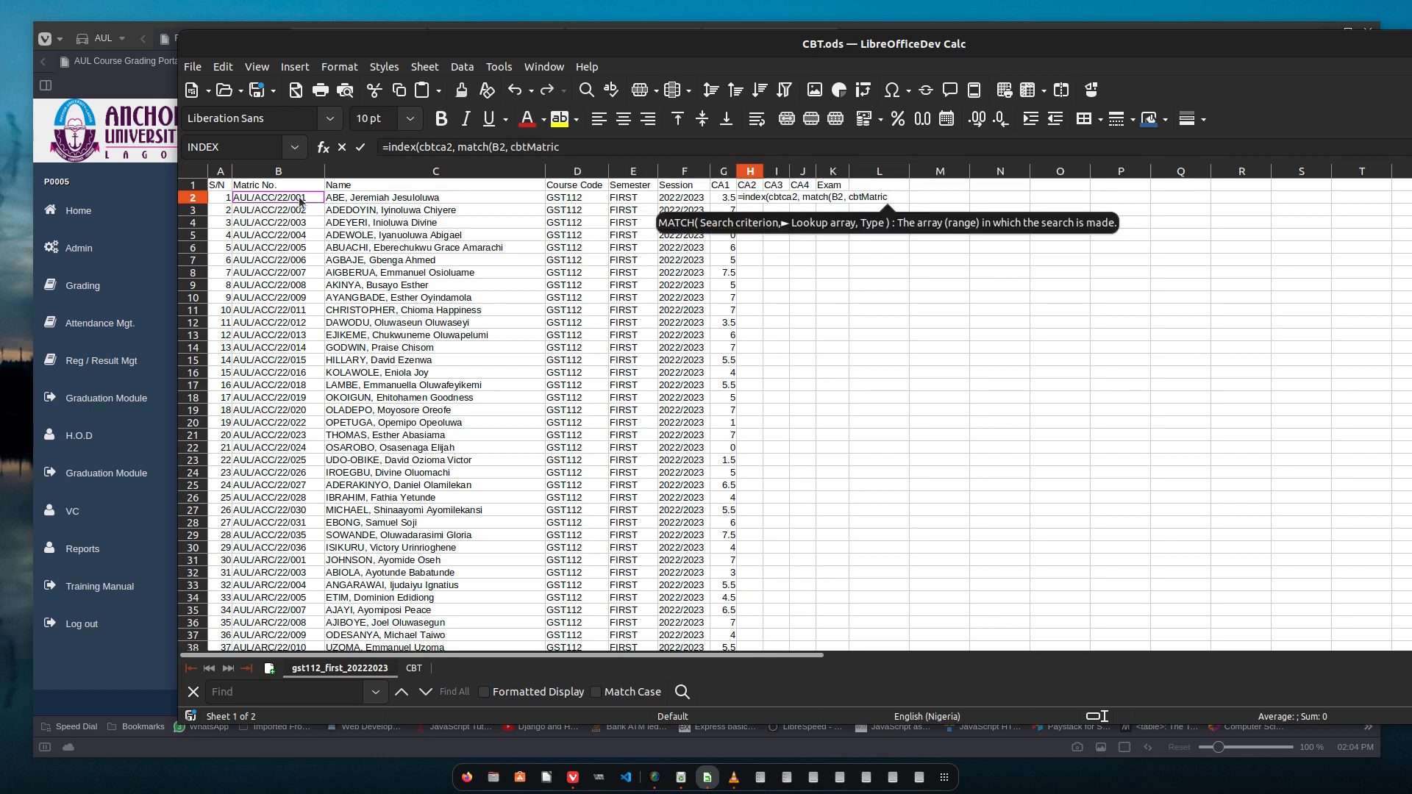
type(",0")
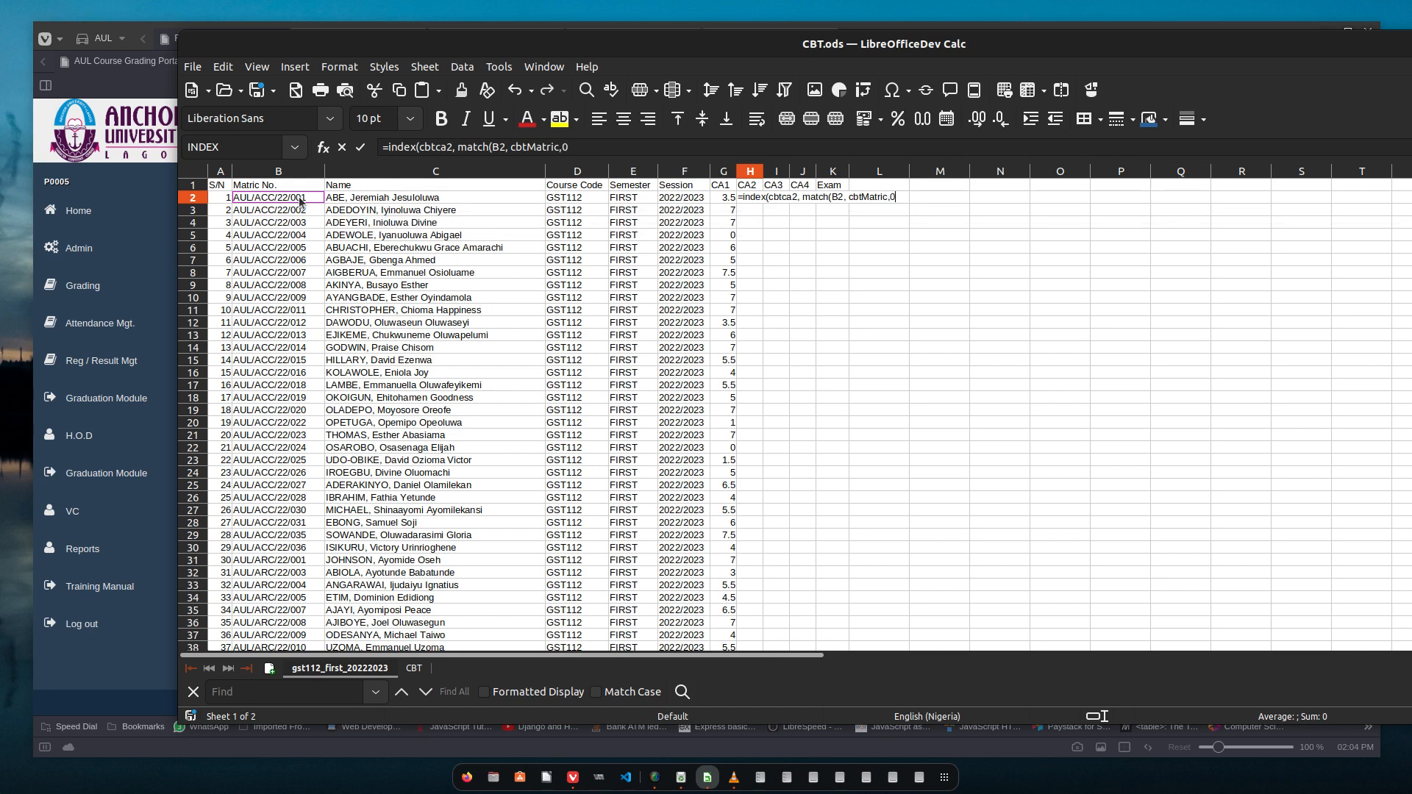
type("))")
key("Return")
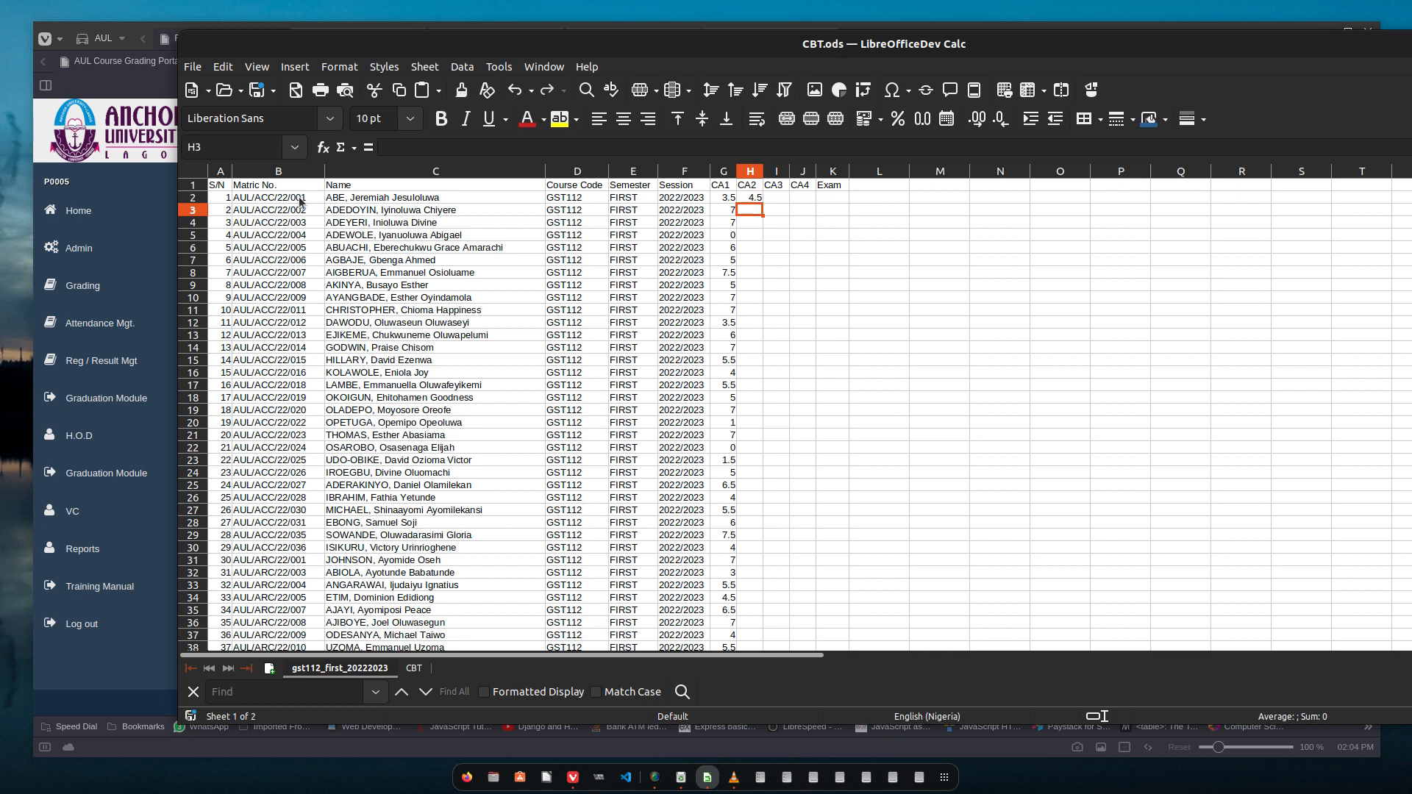
left_click(760, 200)
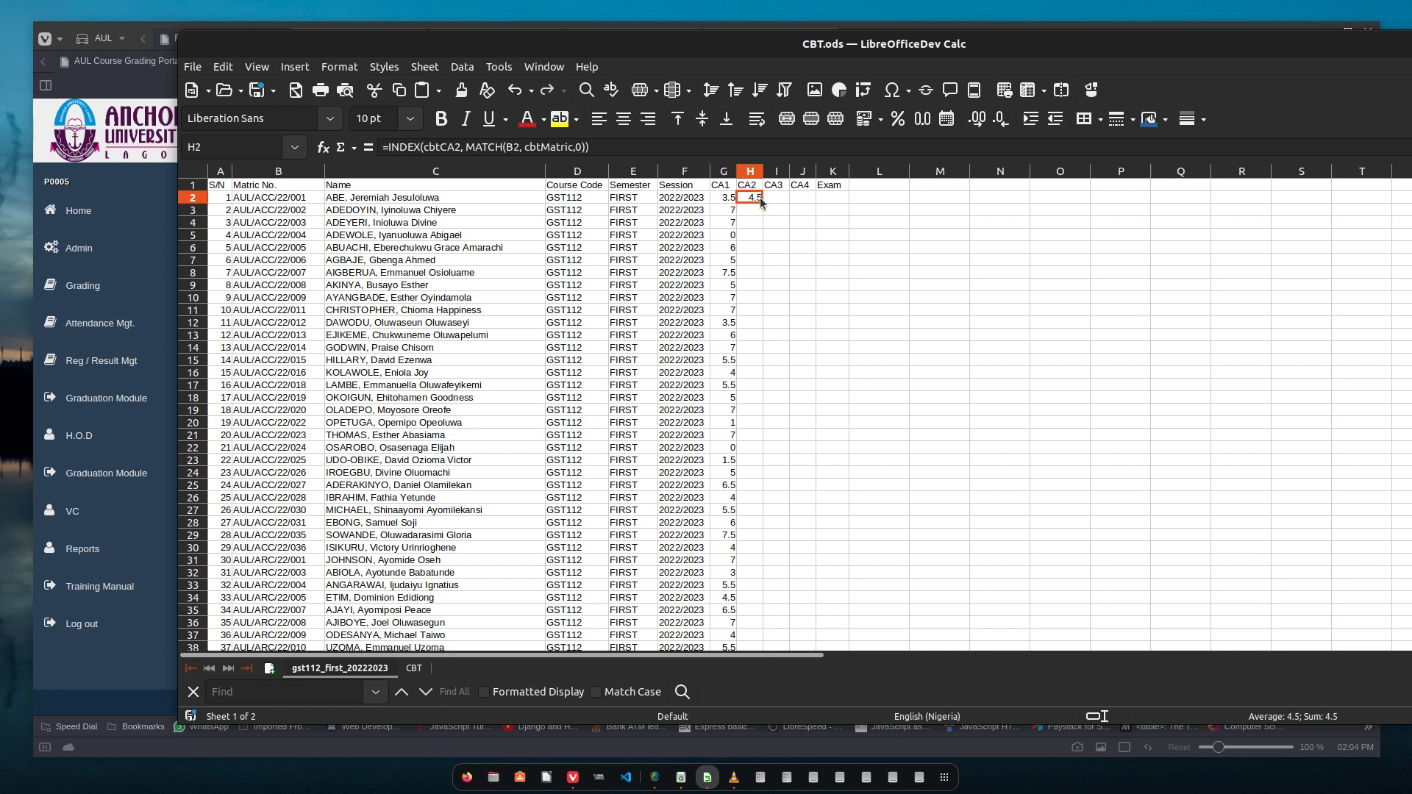
double_click(763, 204)
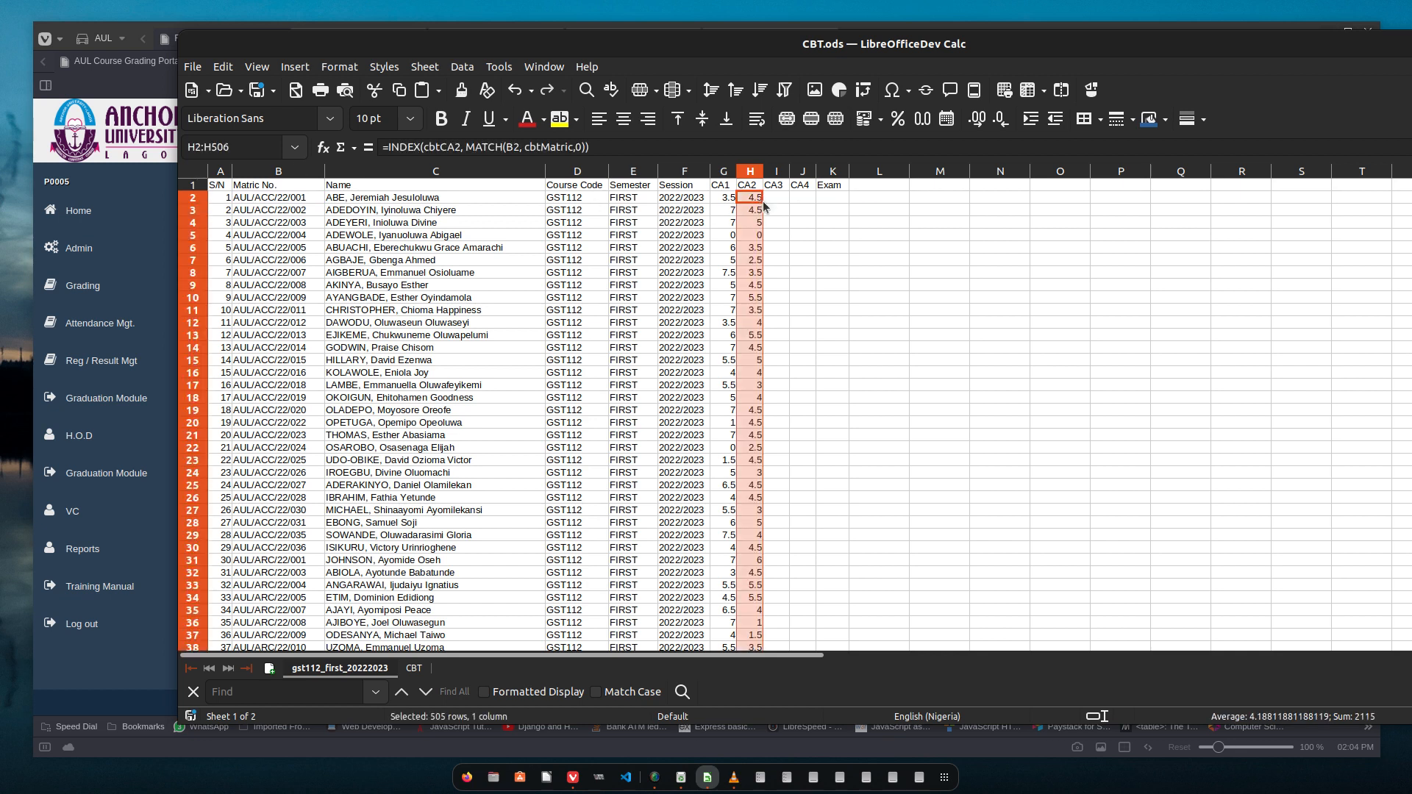
Step: Begin an INDEX formula in I2 of the CA3 column with cbtCA3 as its reference
left_click(773, 200)
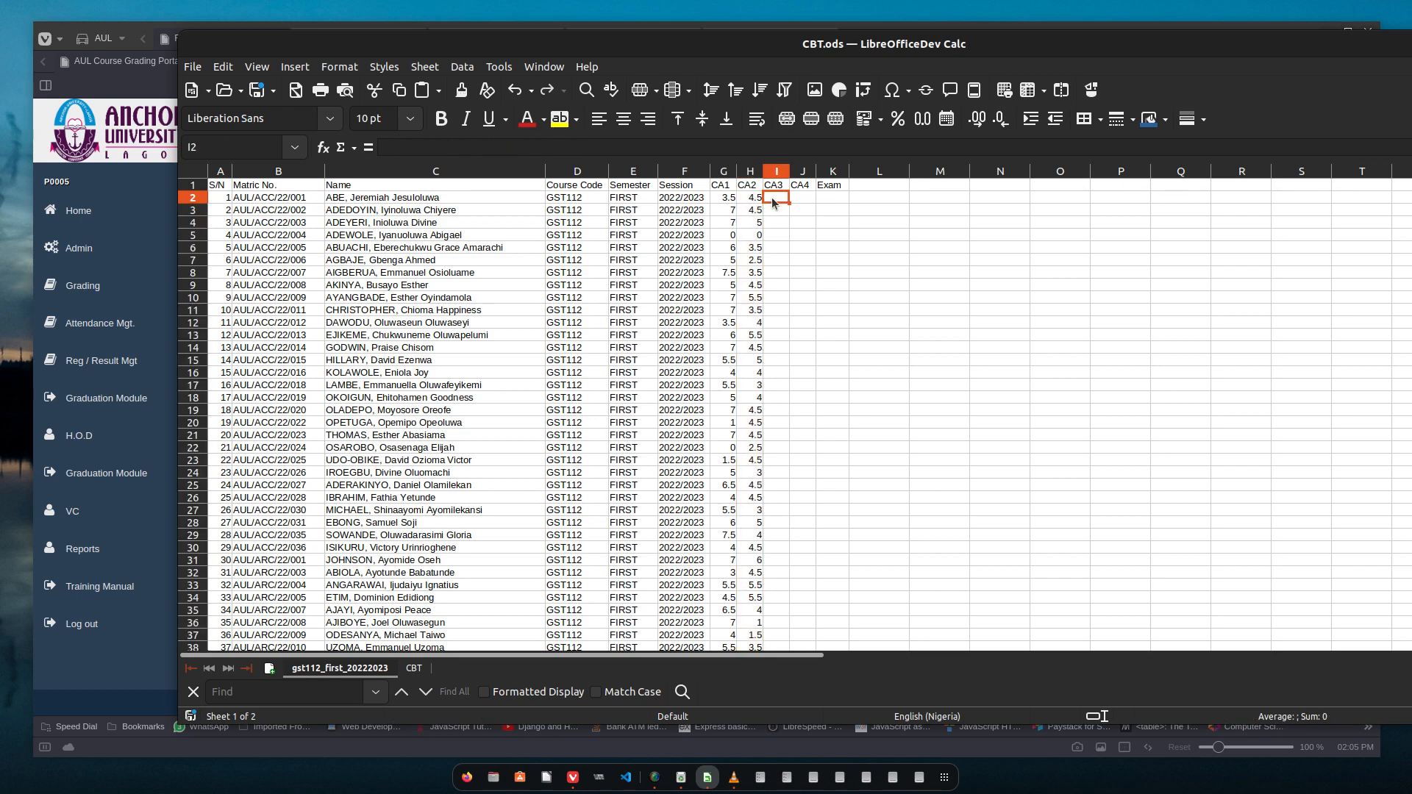
type("=index")
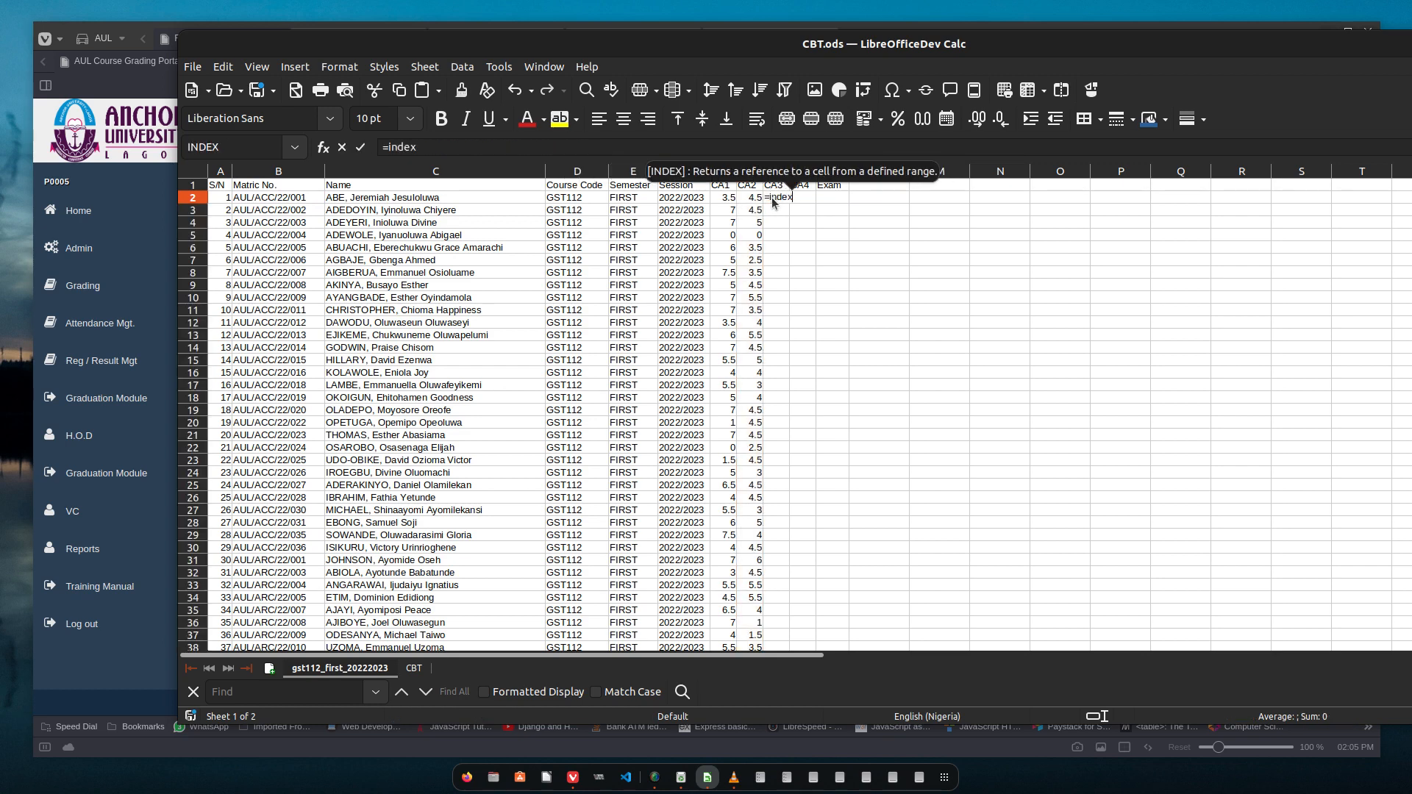
type("(")
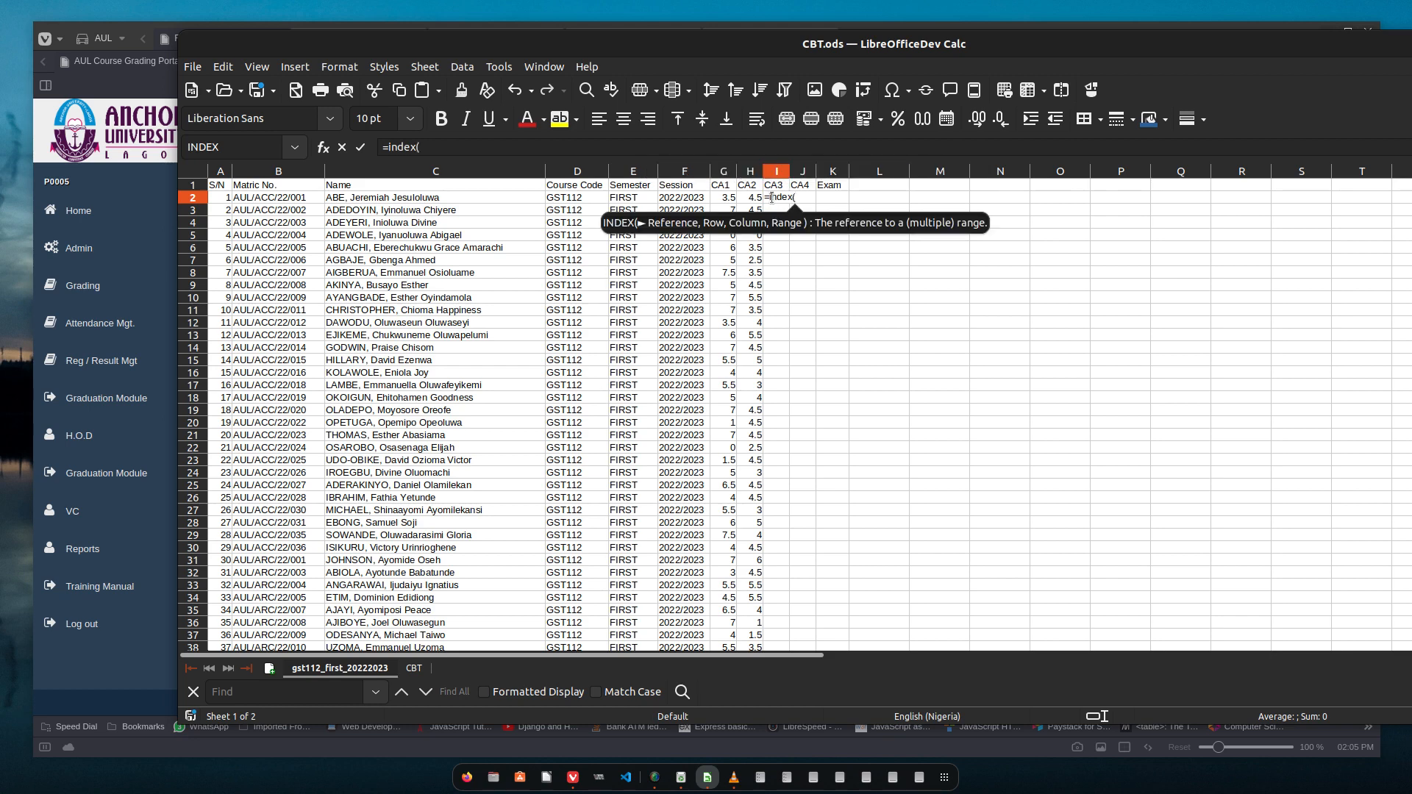
type("cbtc")
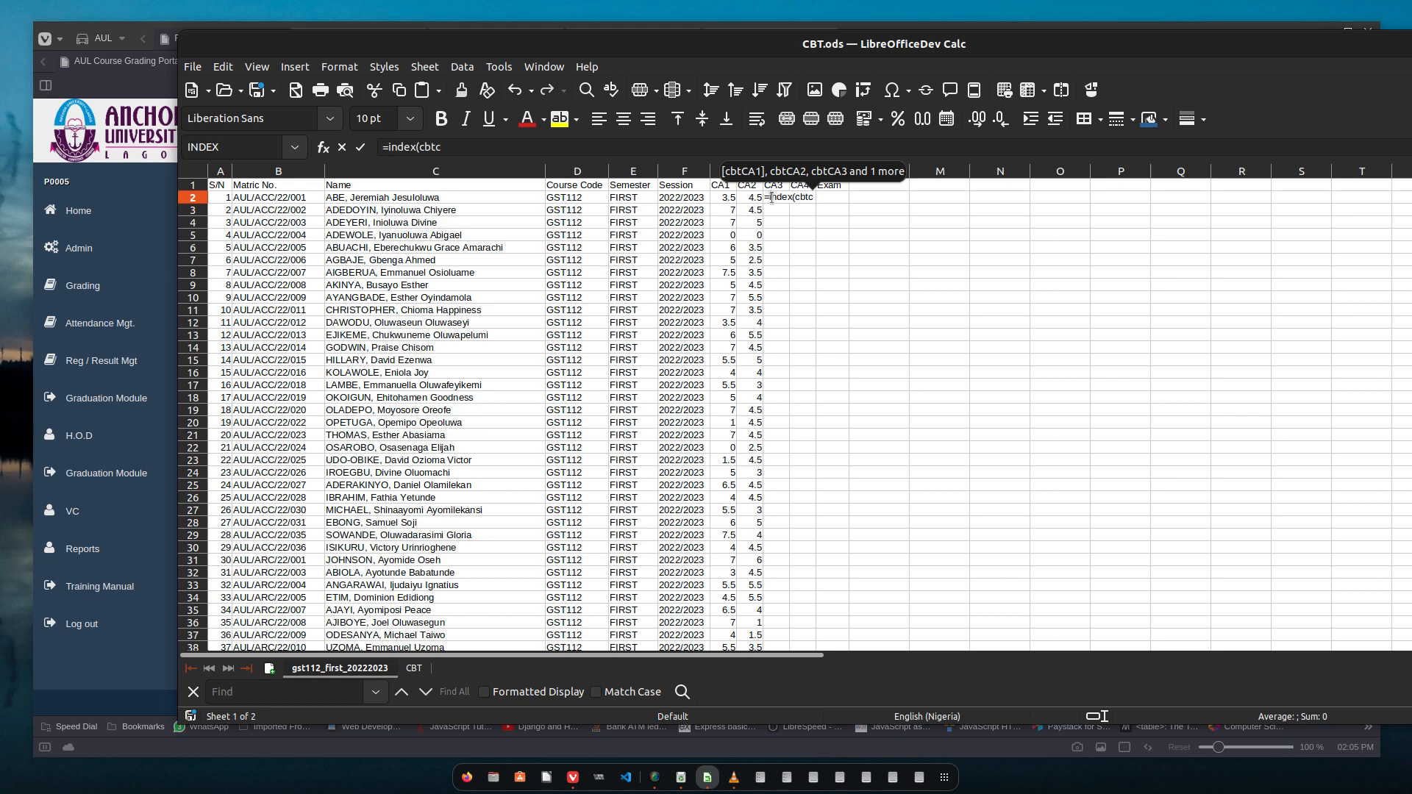
type("a3")
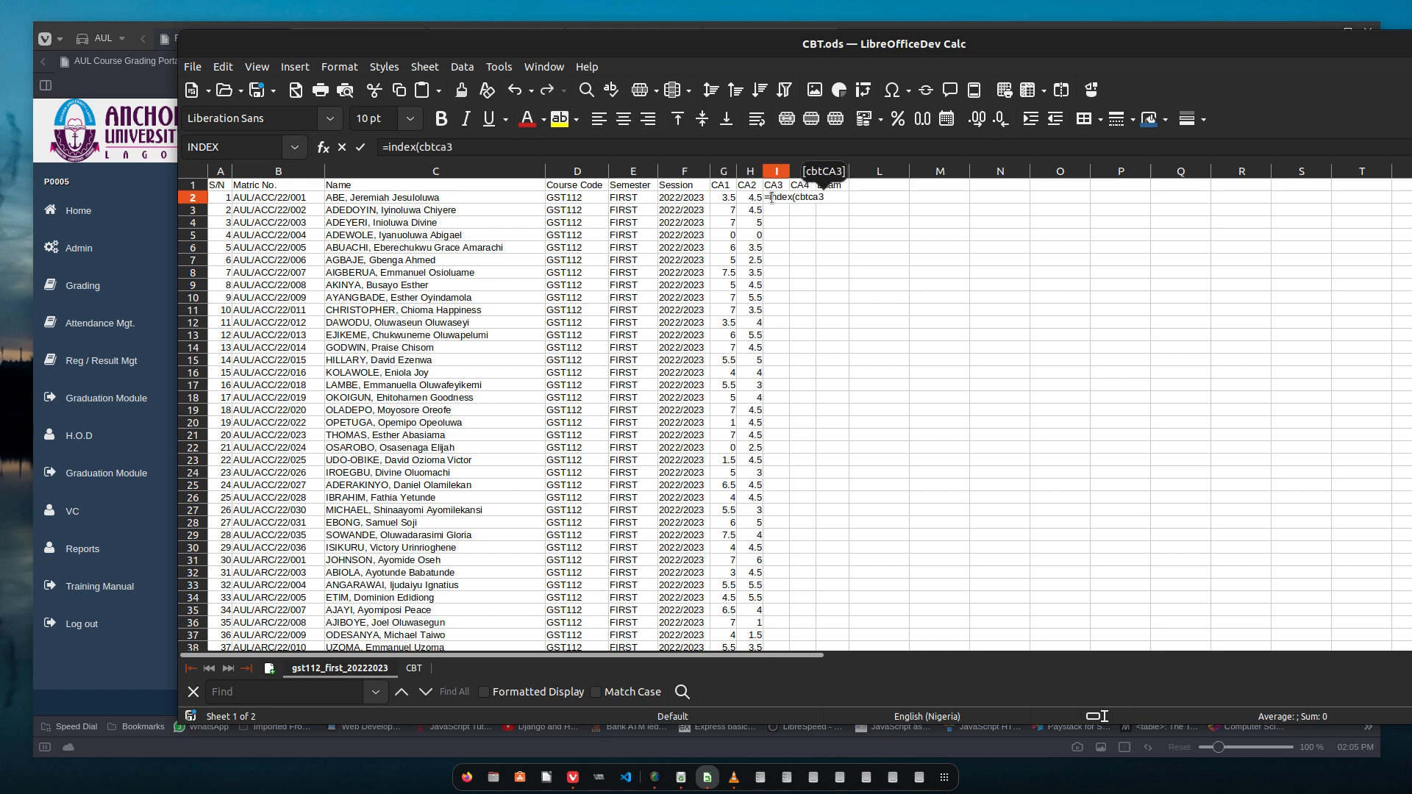
type(", ")
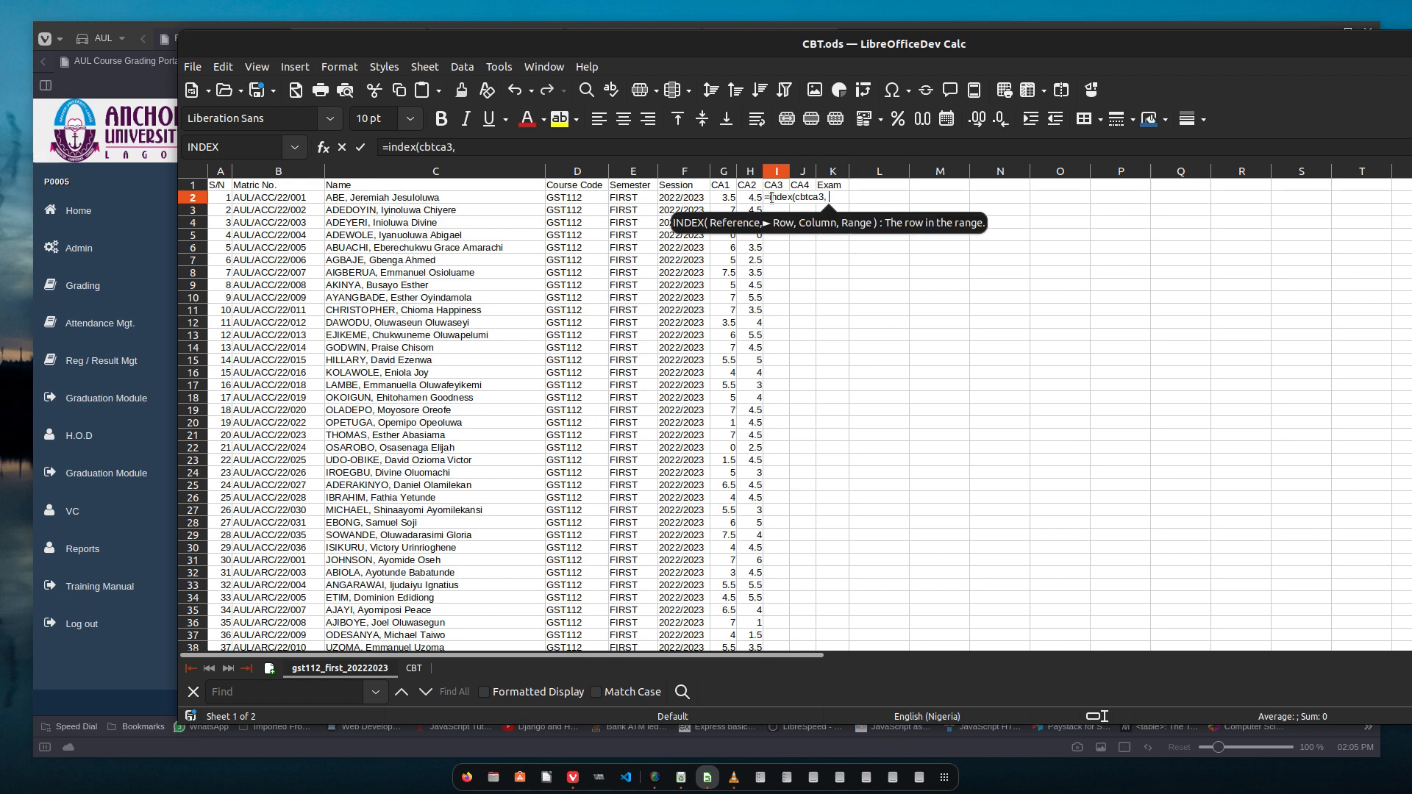
Step: Complete the I2 formula with MATCH(B2,cbtMatric,0) as the row argument and fill it down to I506
type("match")
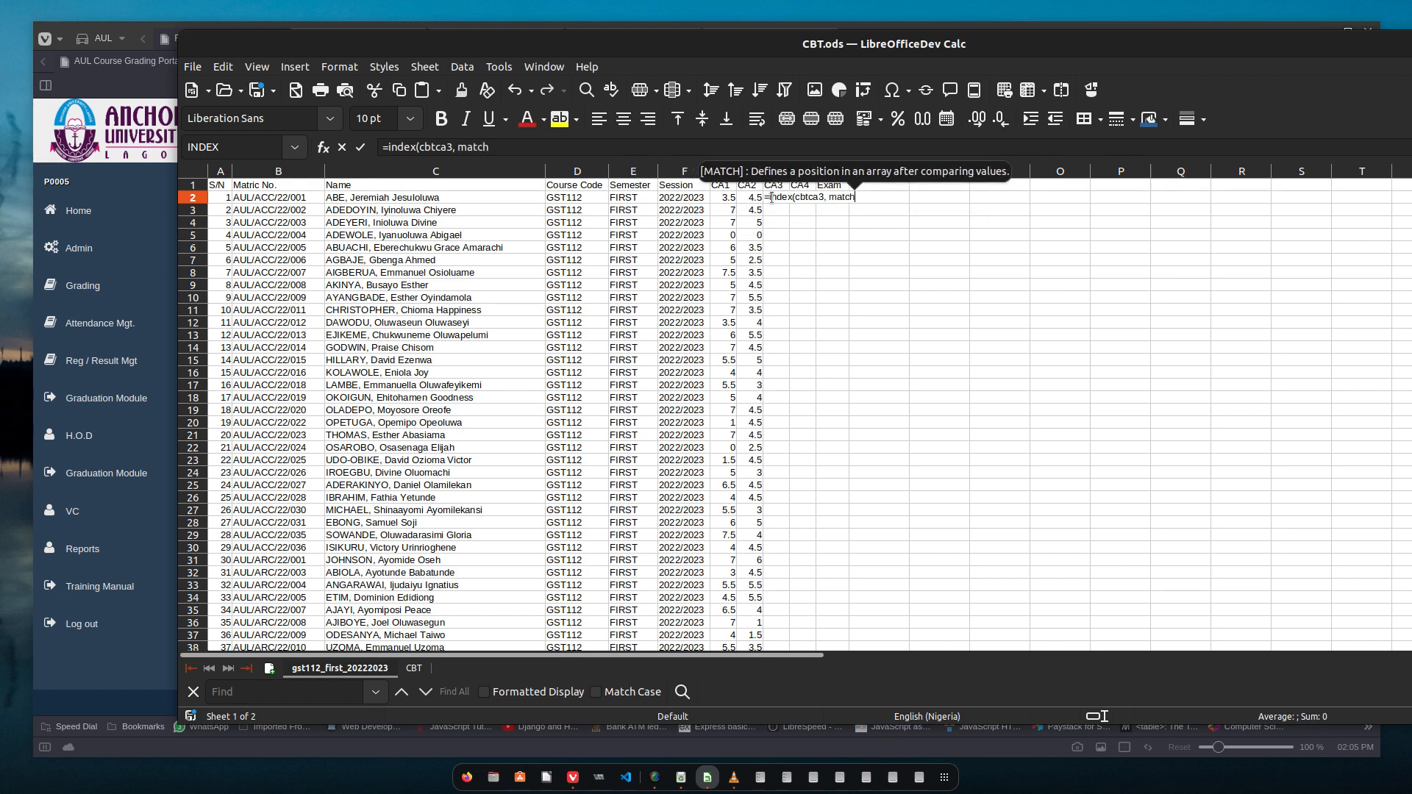
type("(")
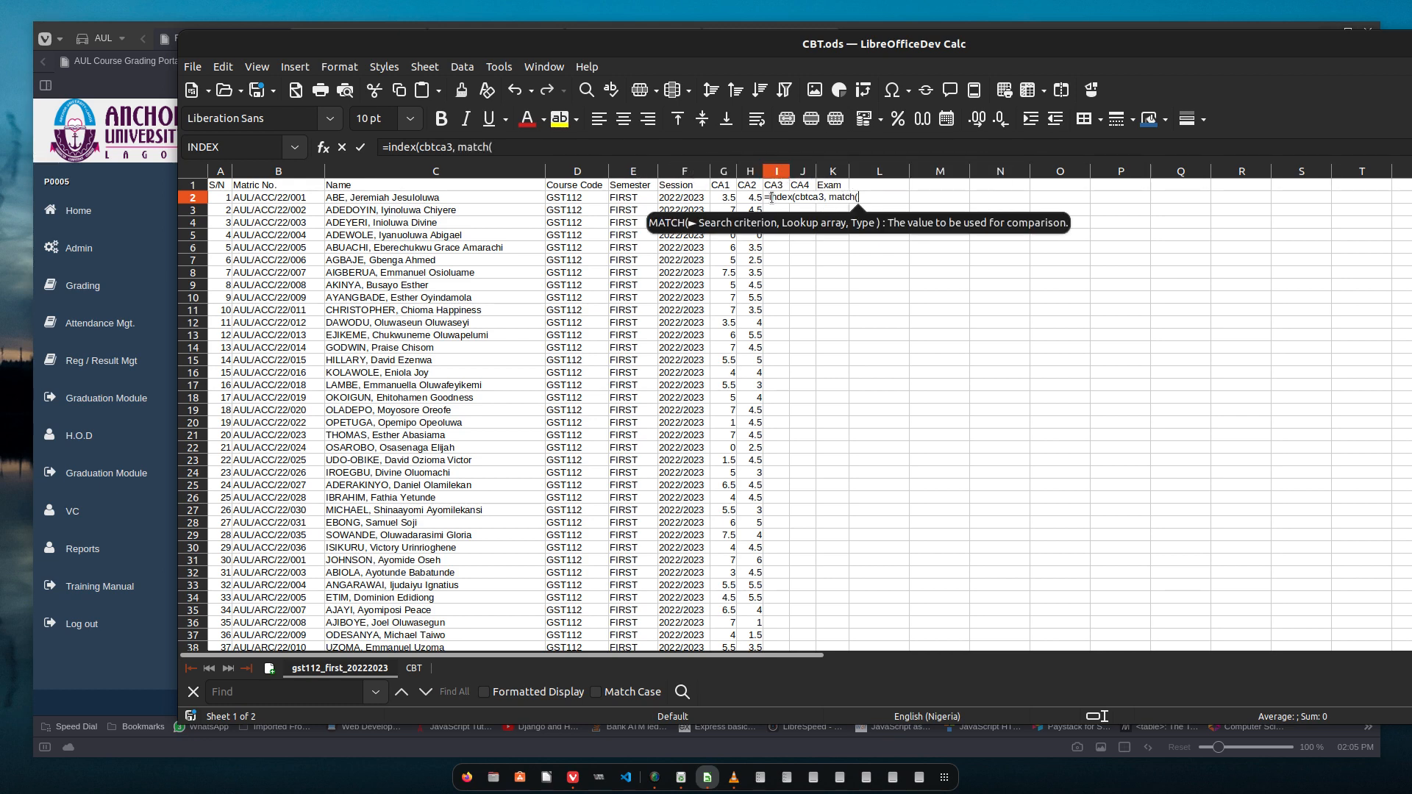
left_click(303, 198)
type(",")
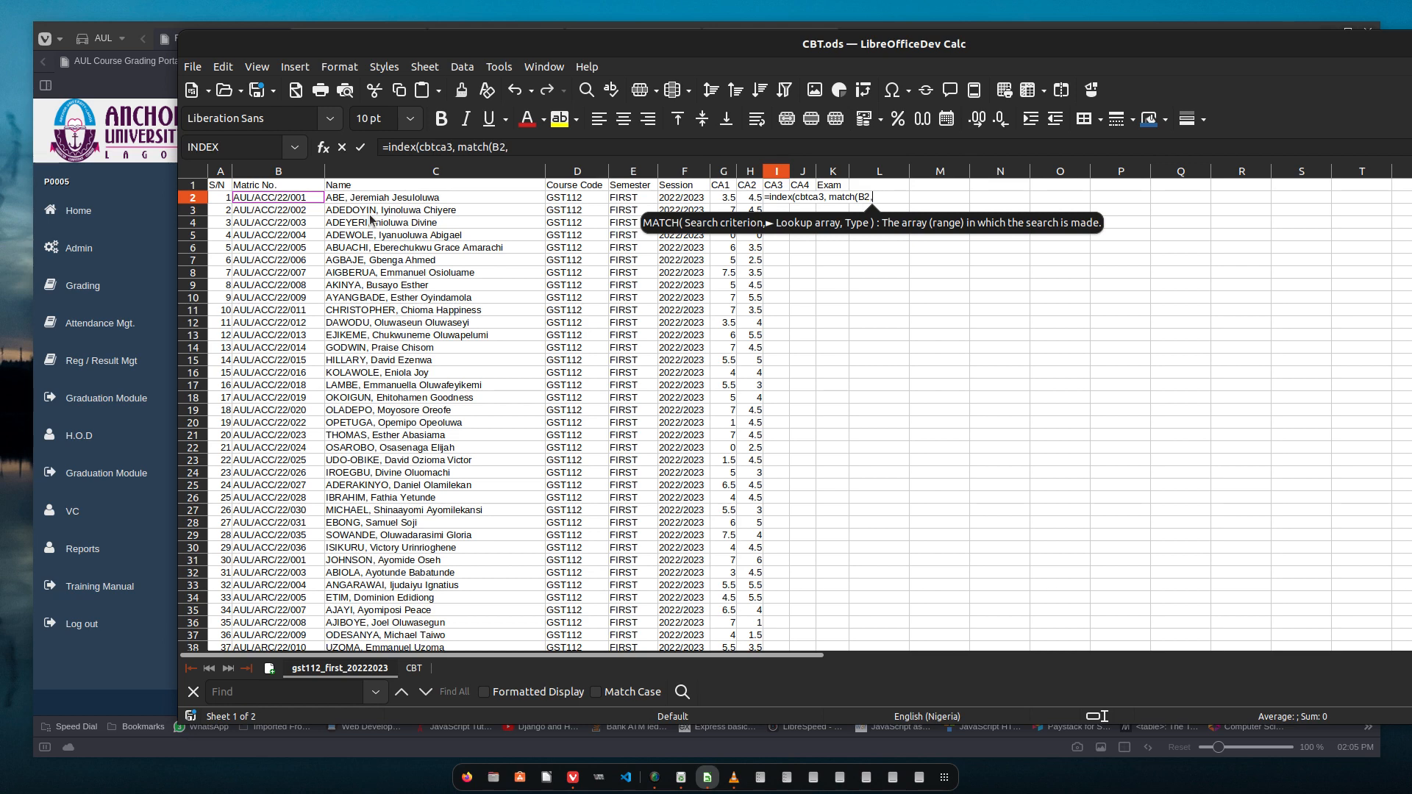
type("c")
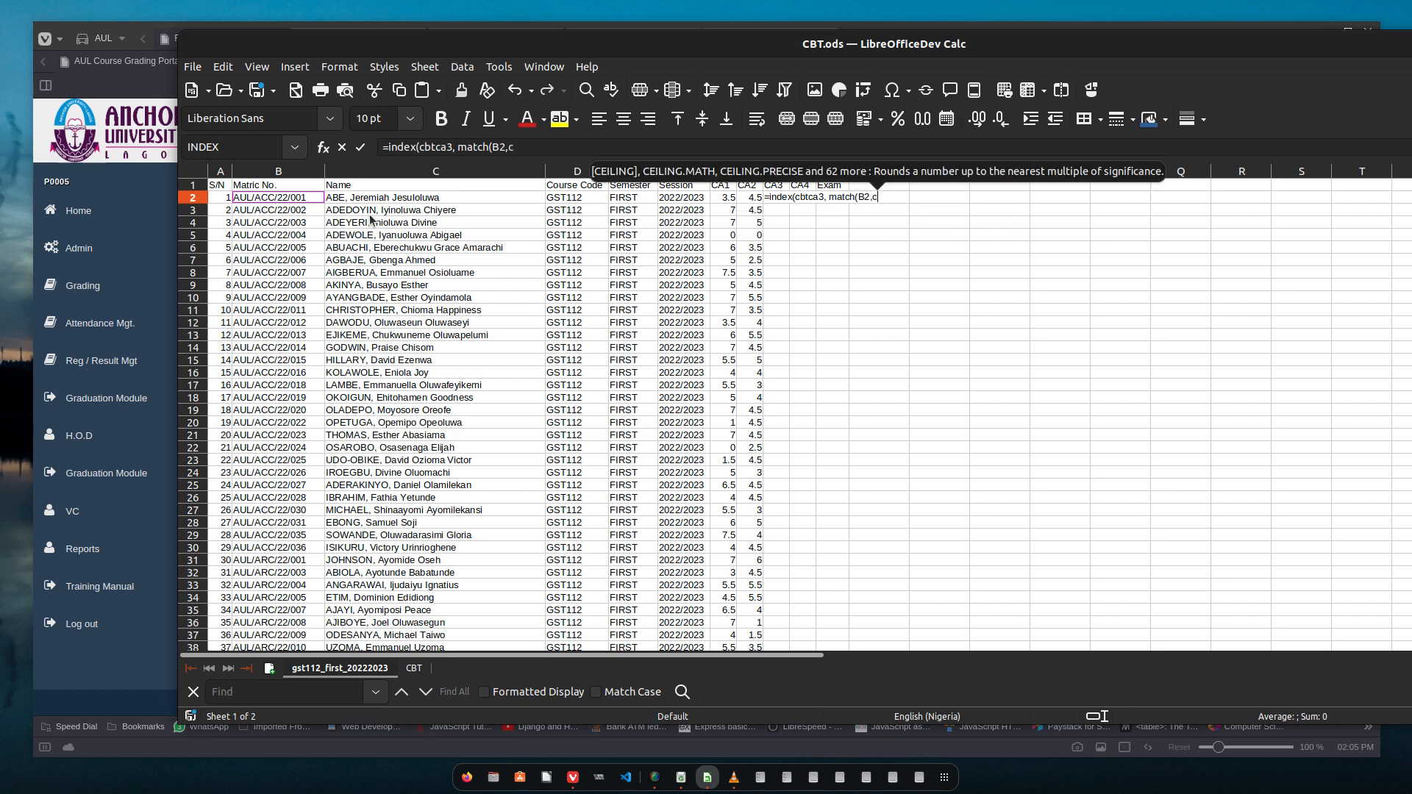
type("btm")
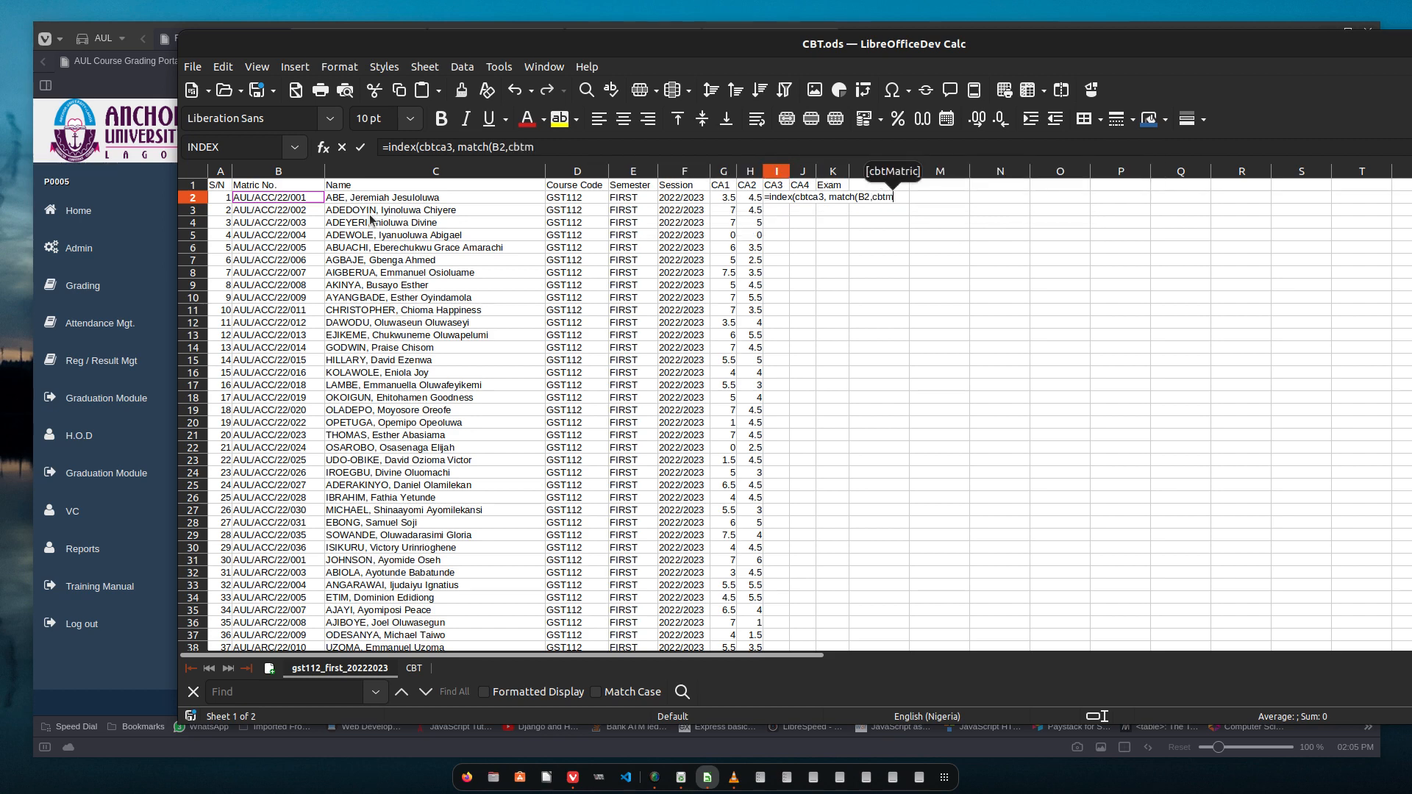
key("Return")
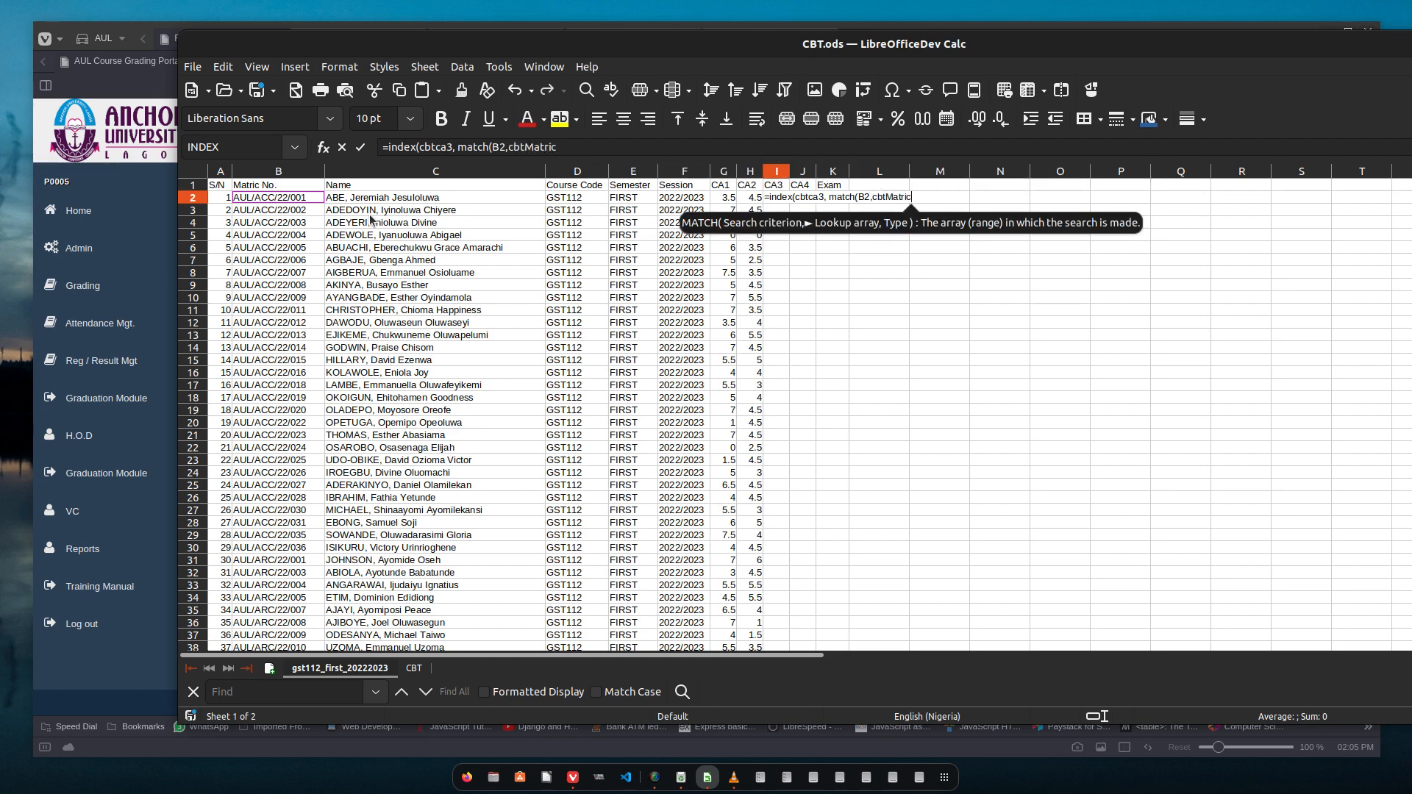
type(",")
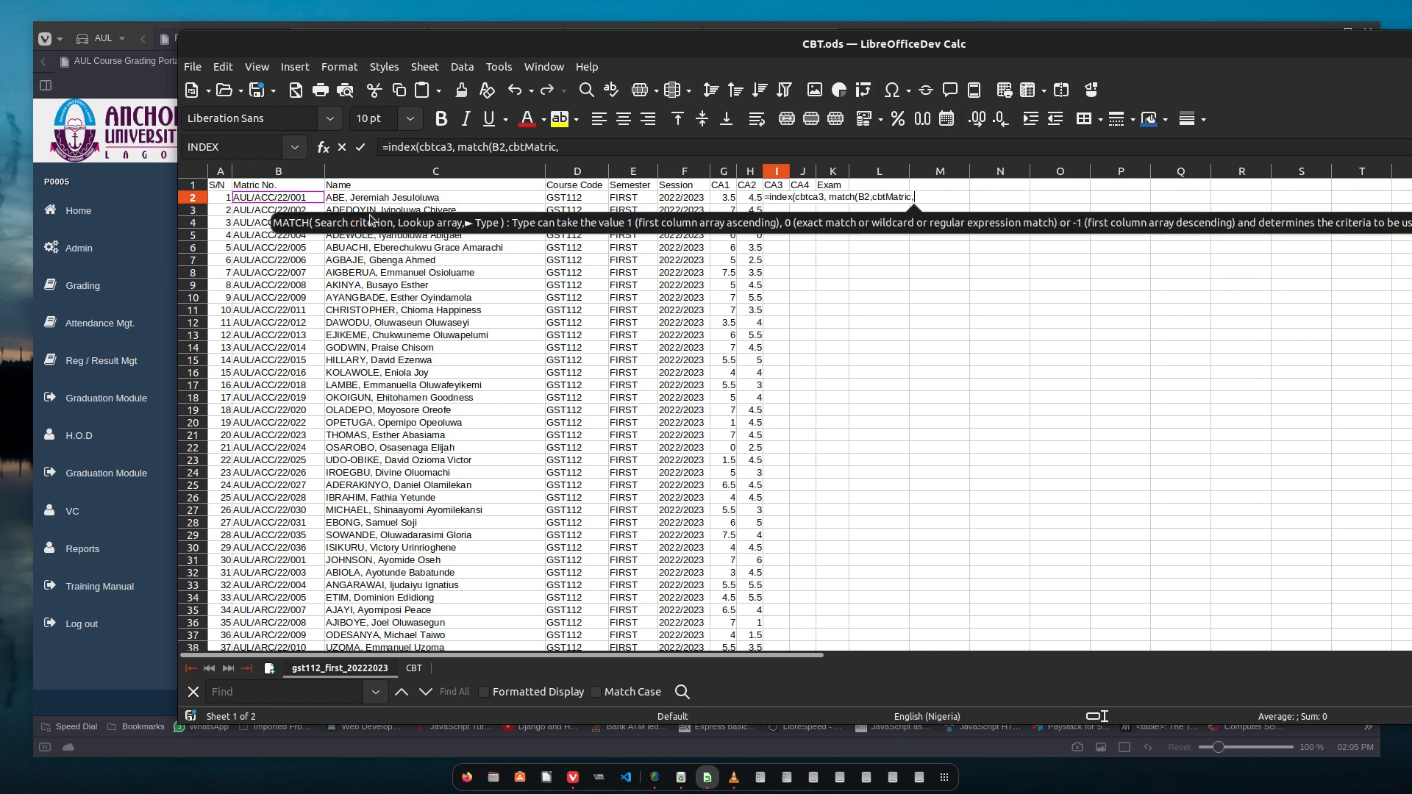
type("0))")
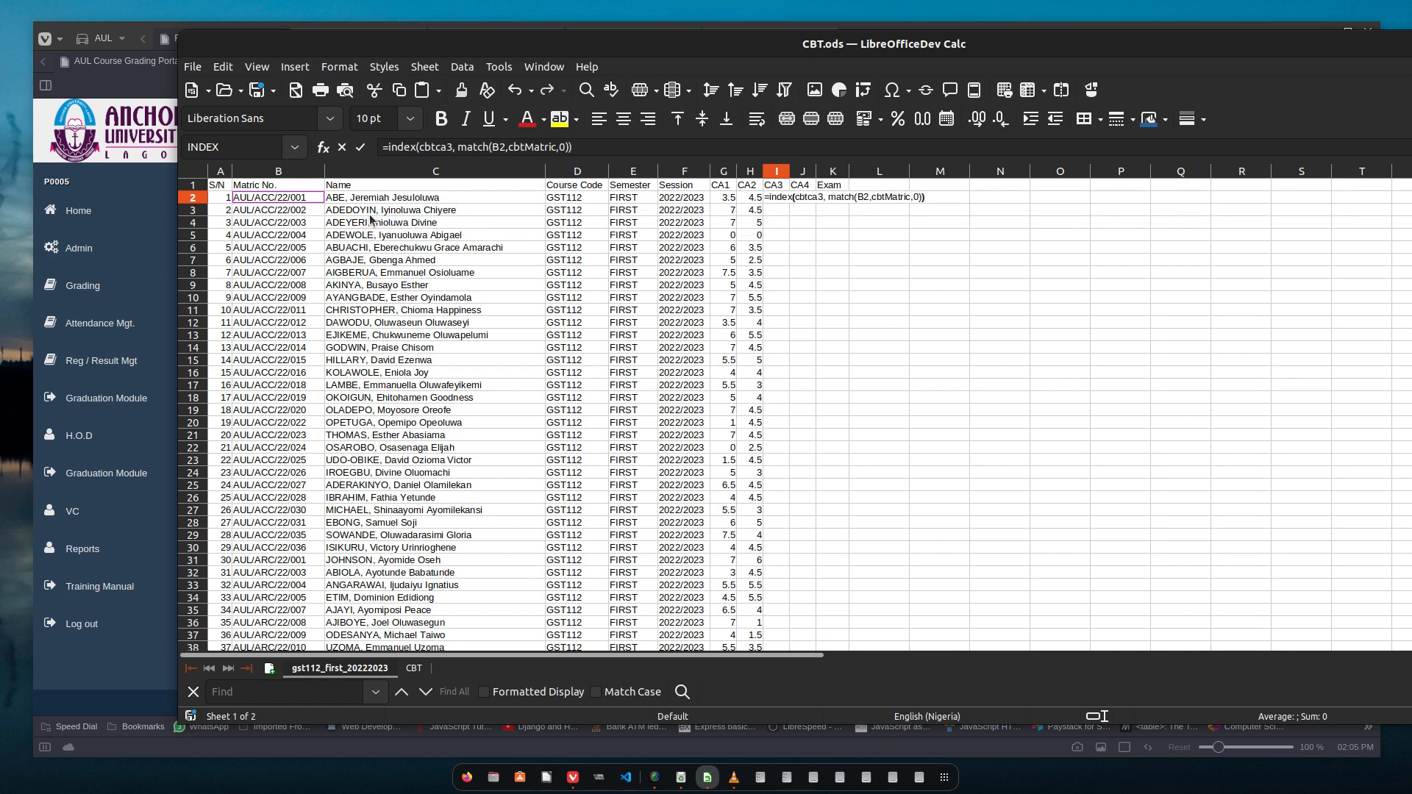
key("Return")
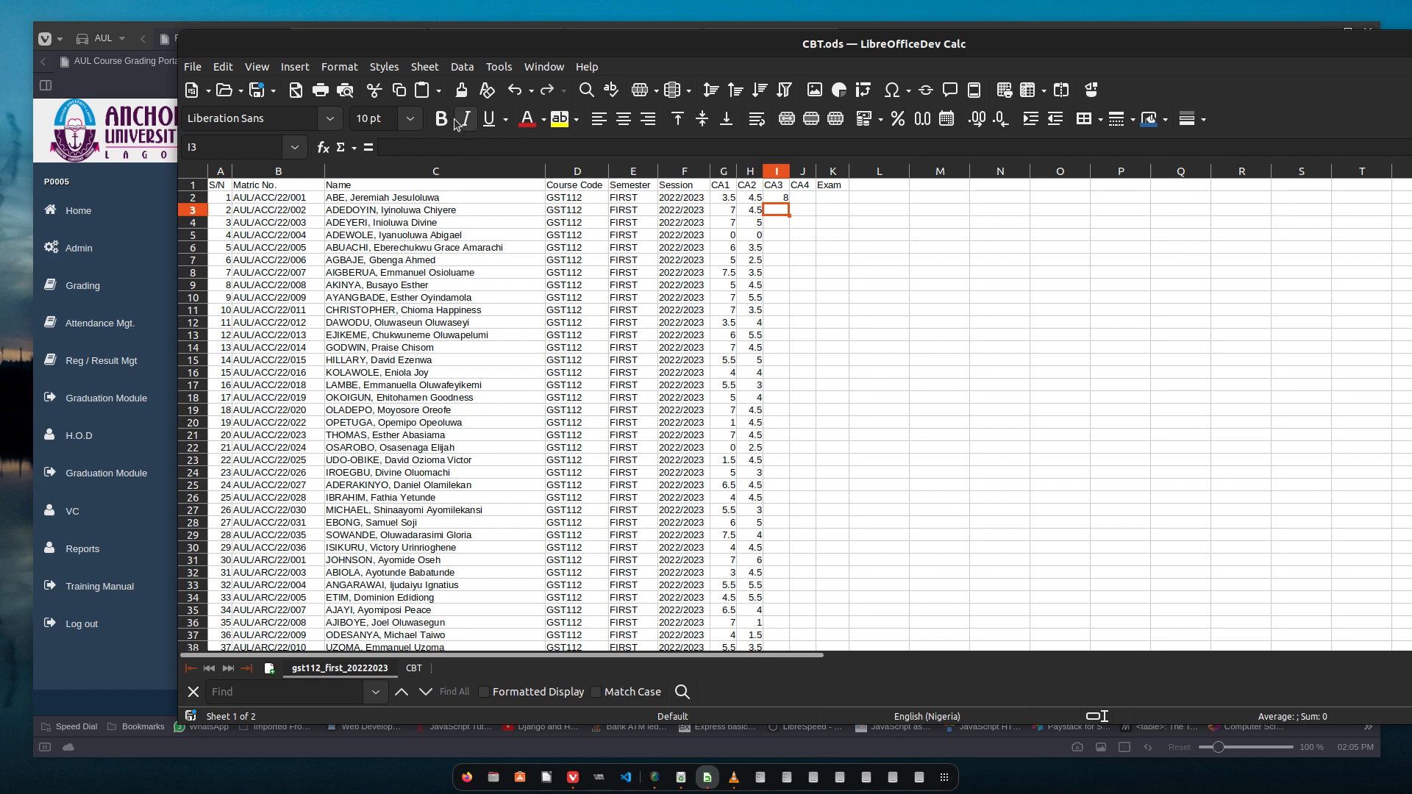
left_click(773, 198)
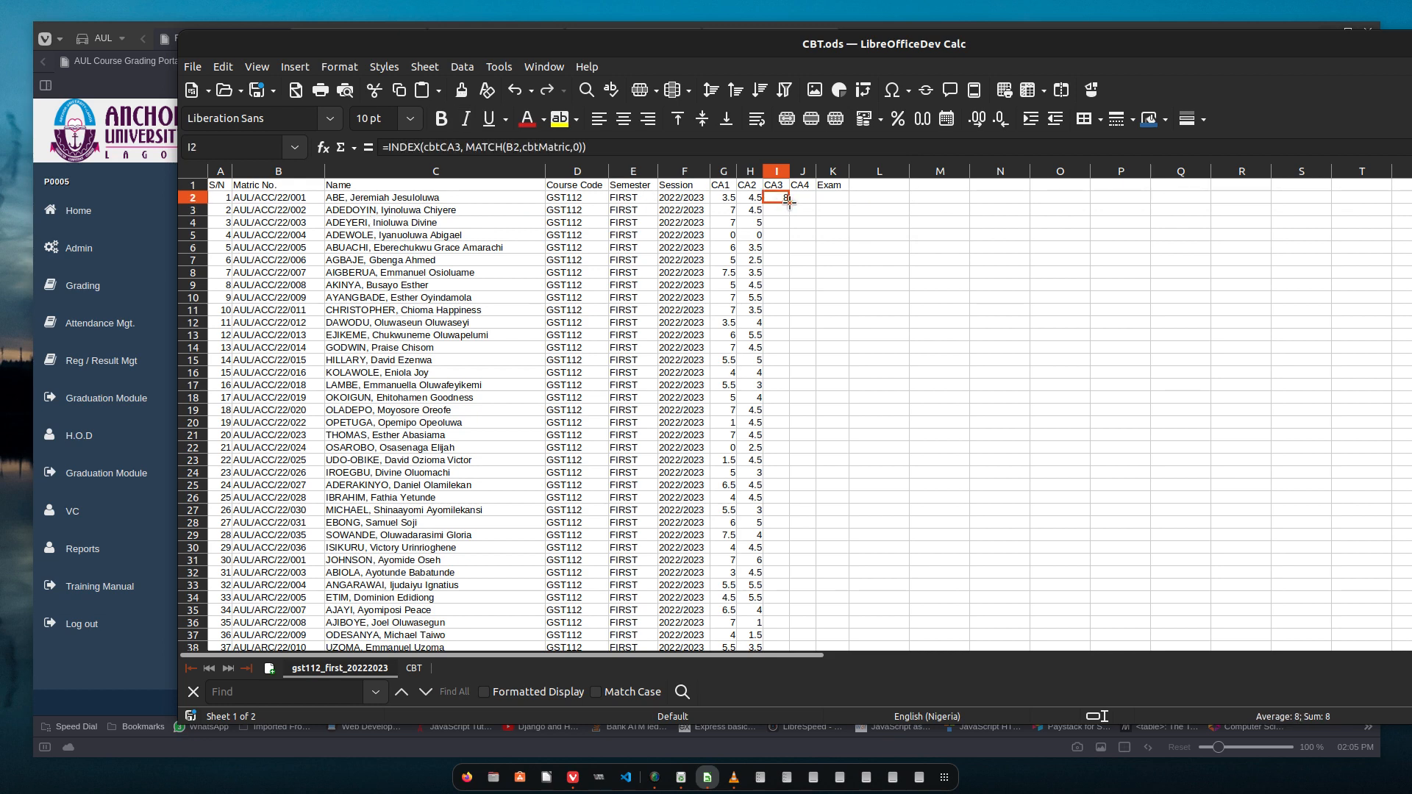
double_click(789, 204)
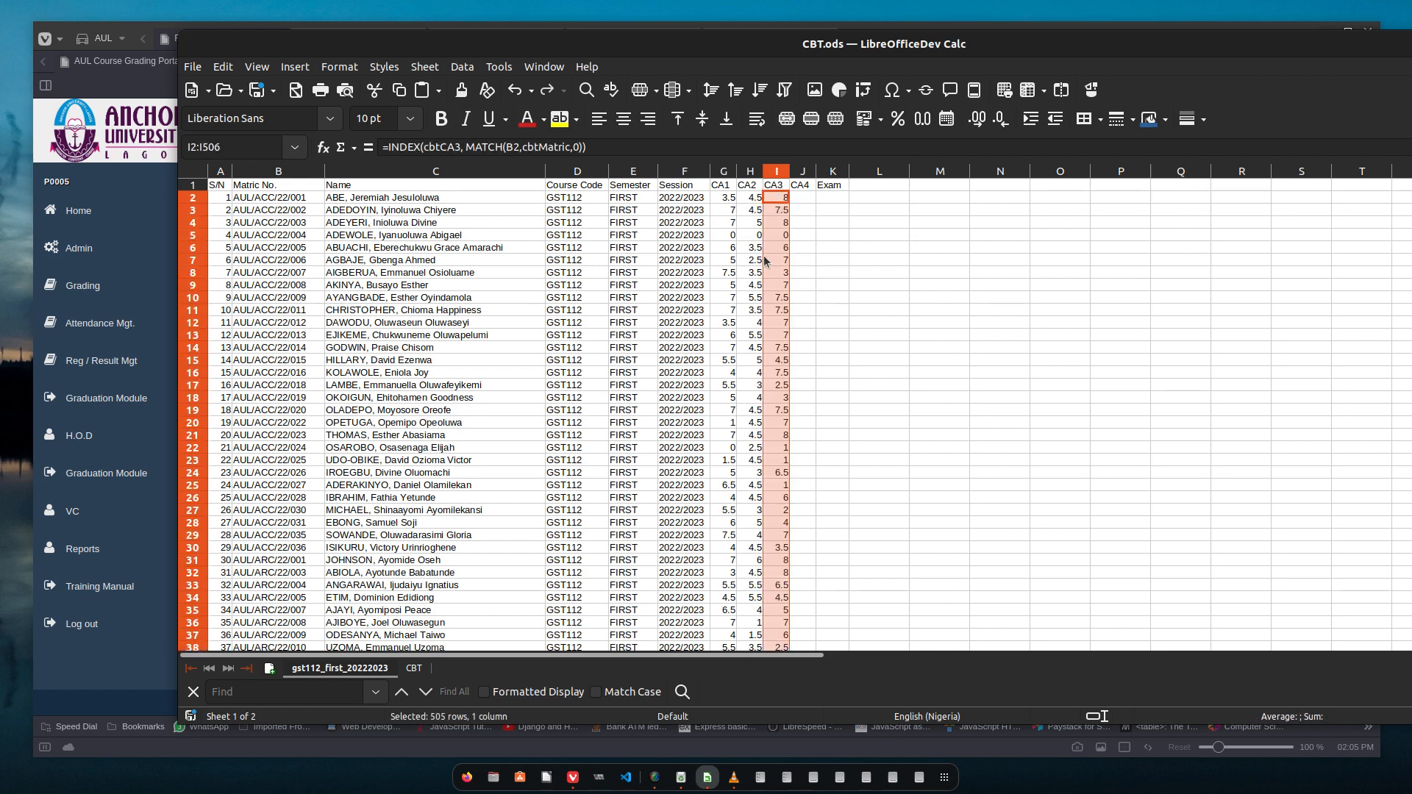
Step: Start the formula in J2 of the CA4 column as =index(, including the leading equals sign
left_click(800, 197)
type("i")
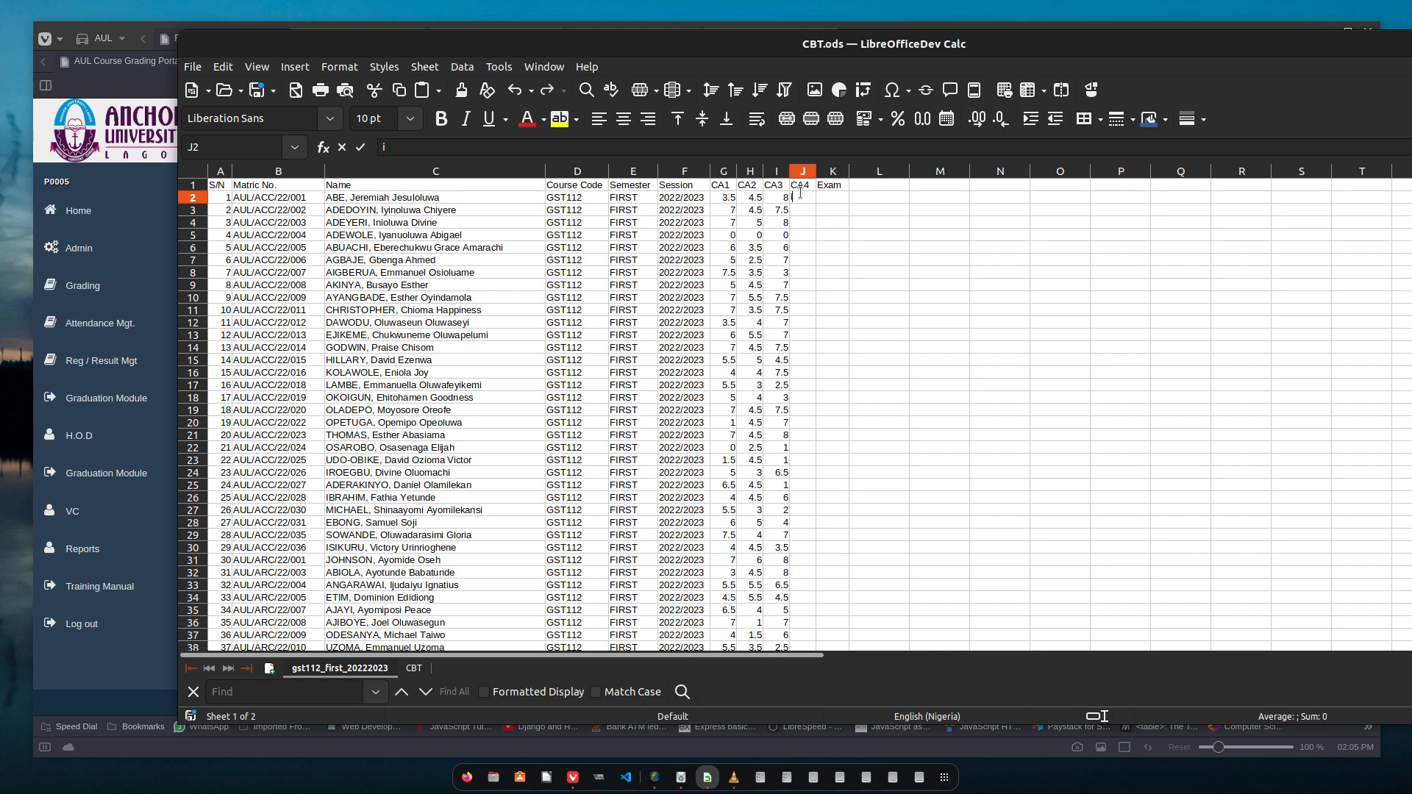
type("ndex(cbtca")
key("BackSpace")
key("BackSpace")
key("BackSpace")
type("CA")
key("BackSpace")
key("BackSpace")
key("BackSpace")
key("BackSpace")
key("BackSpace")
left_click_drag(416, 147, 374, 144)
left_click(377, 145)
type("=")
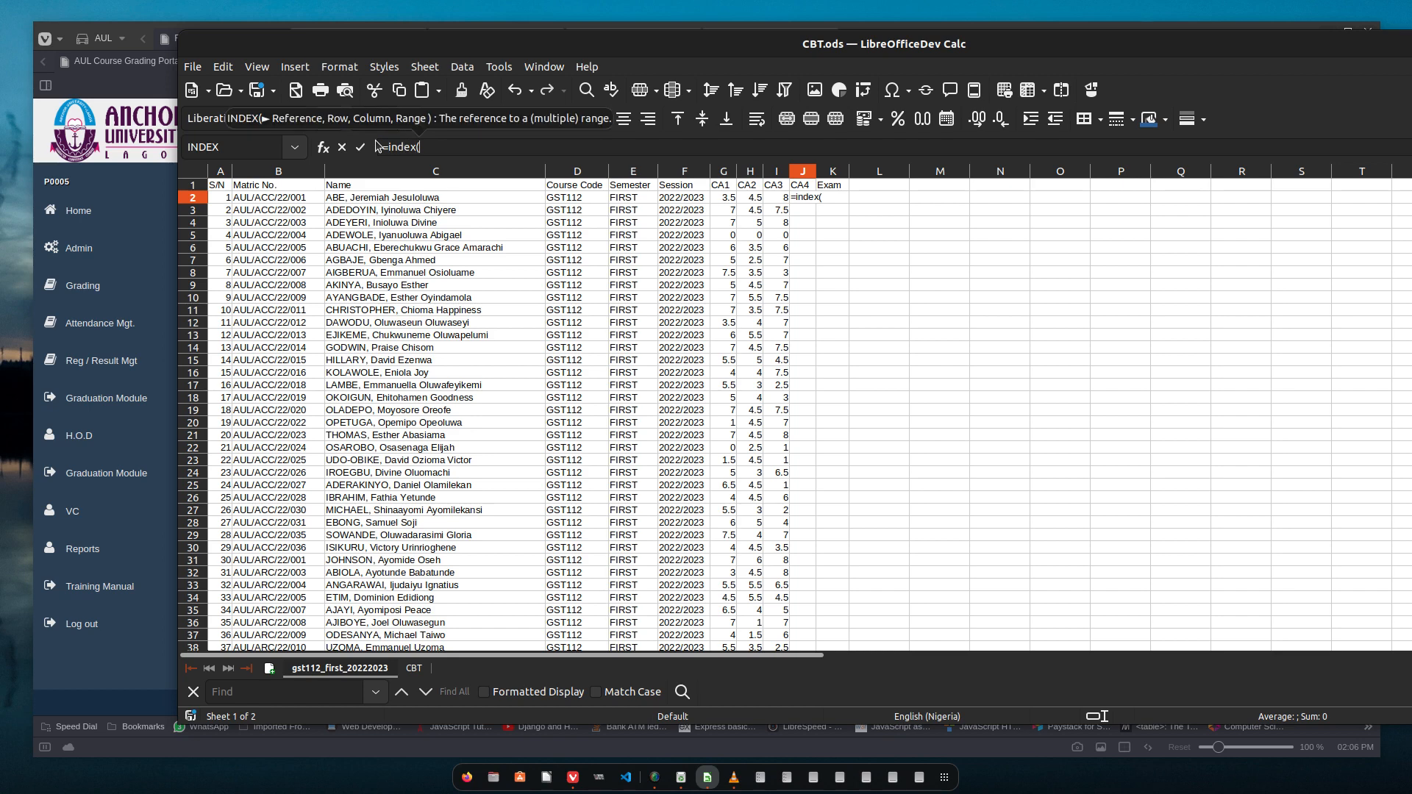
Step: Enter the named range cbtCA4 as the reference argument of the J2 INDEX formula
type("cbt")
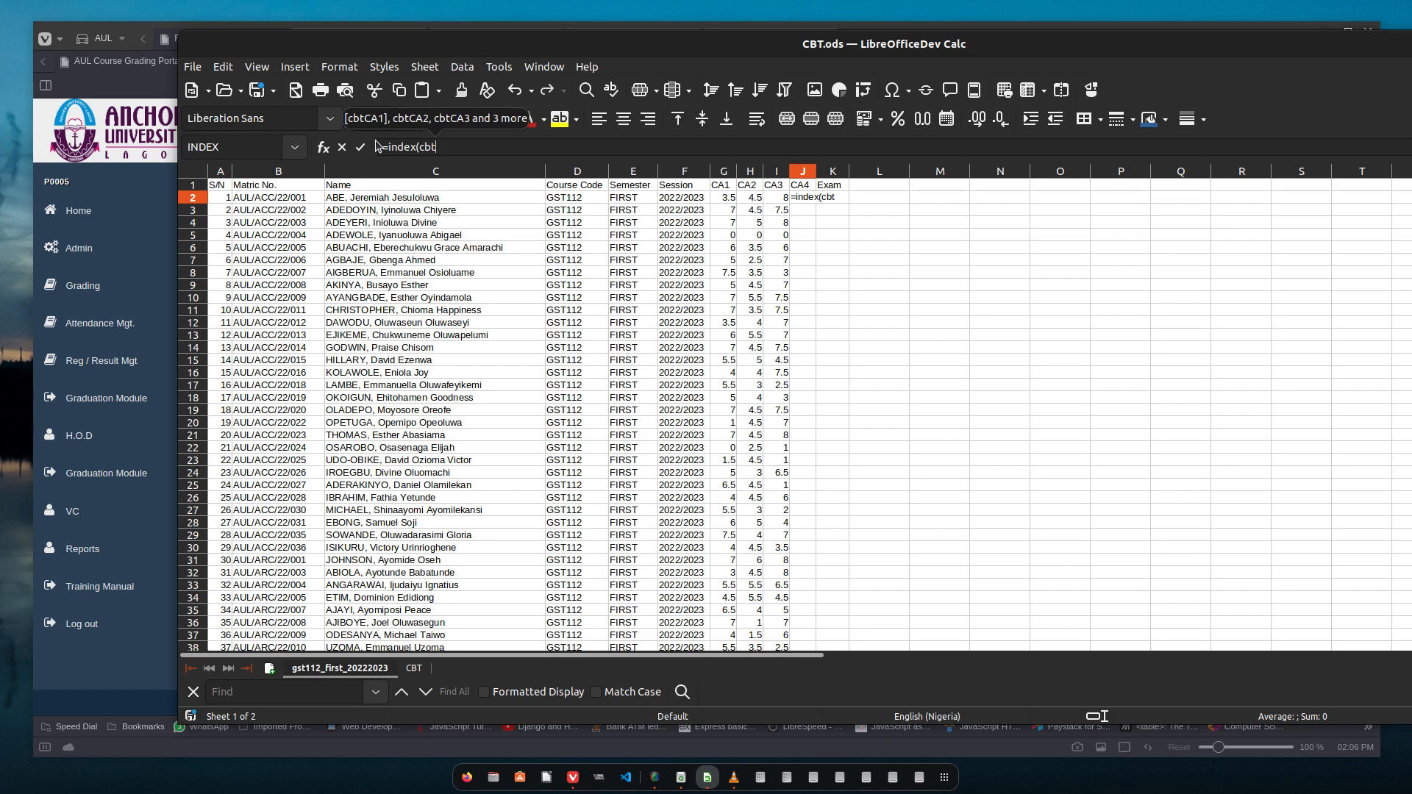
type("ca")
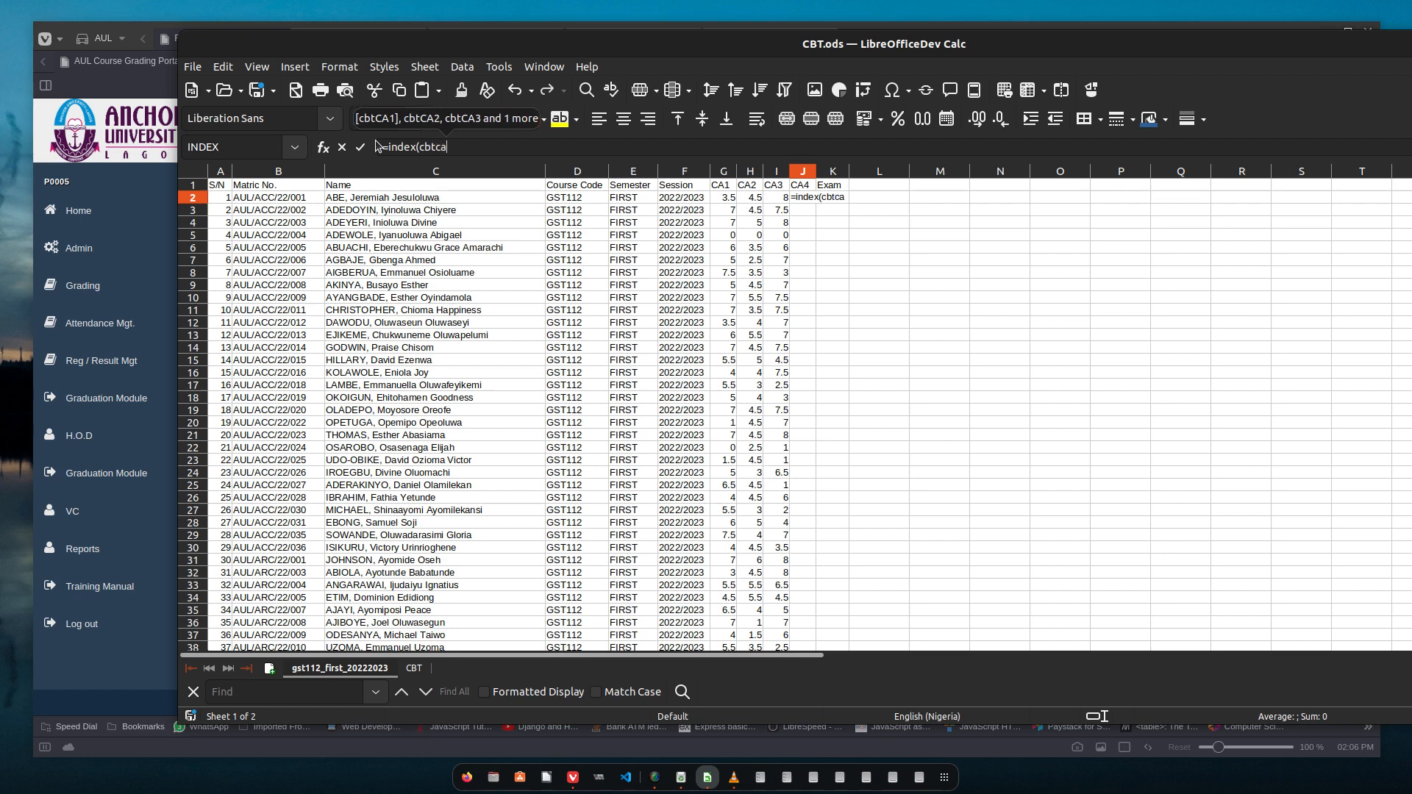
type("4")
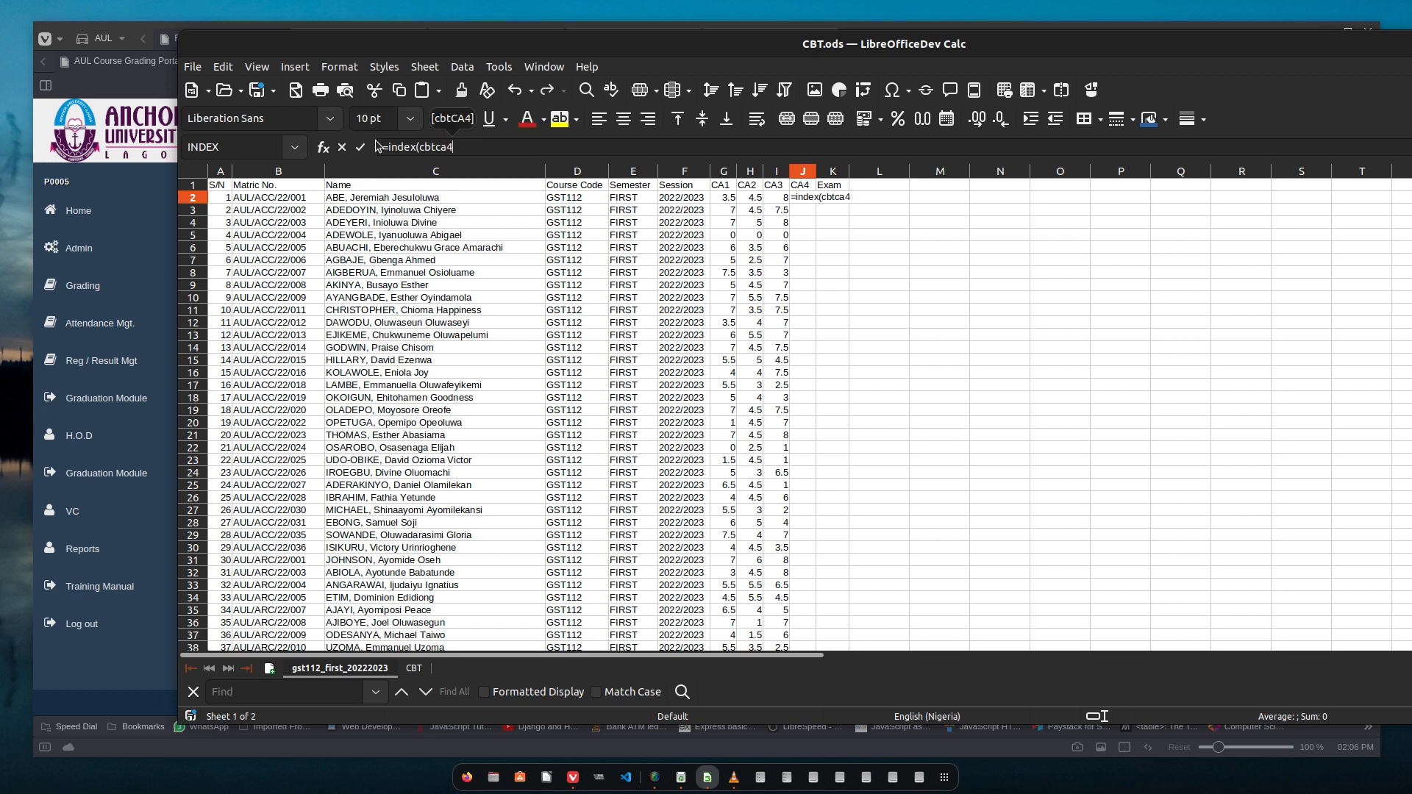
key("Return")
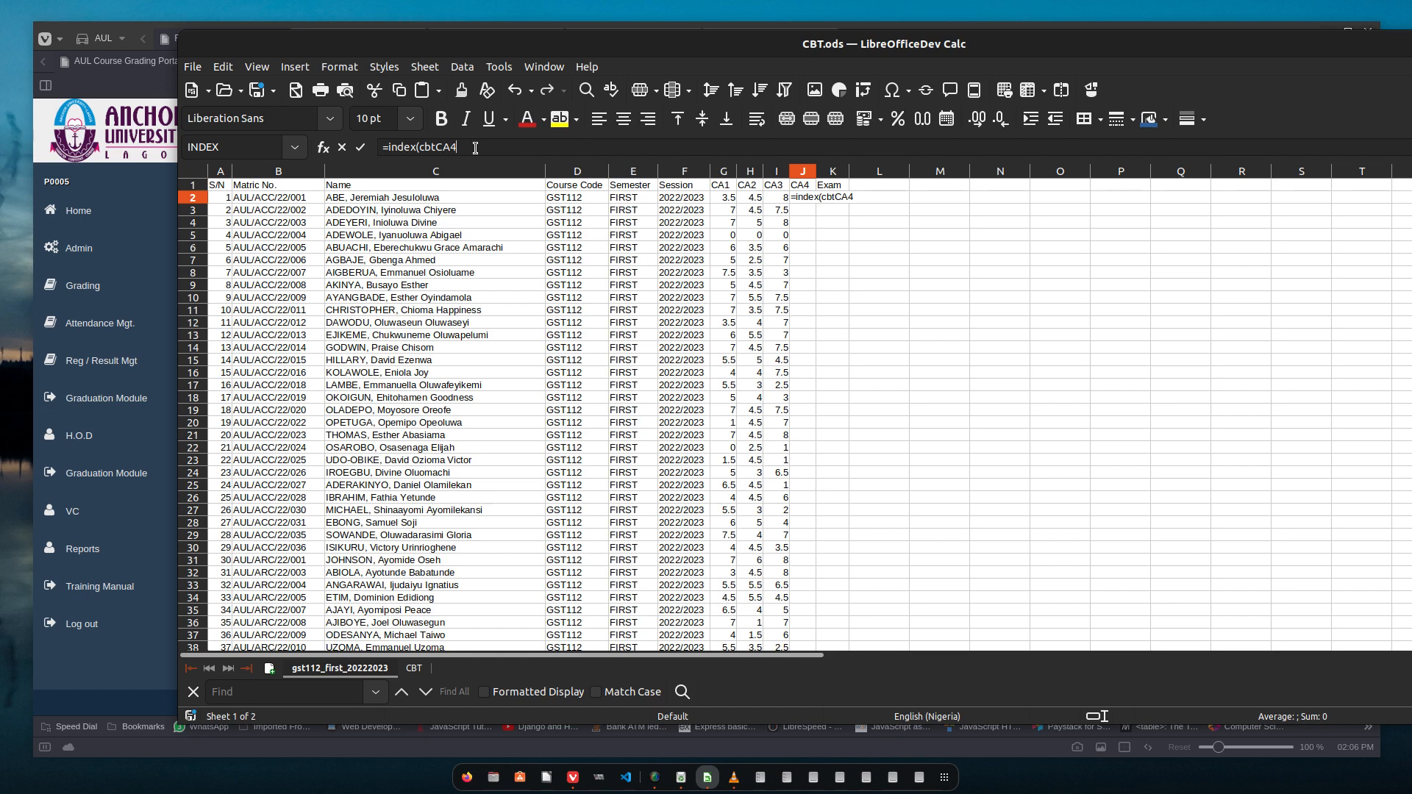
type(", ")
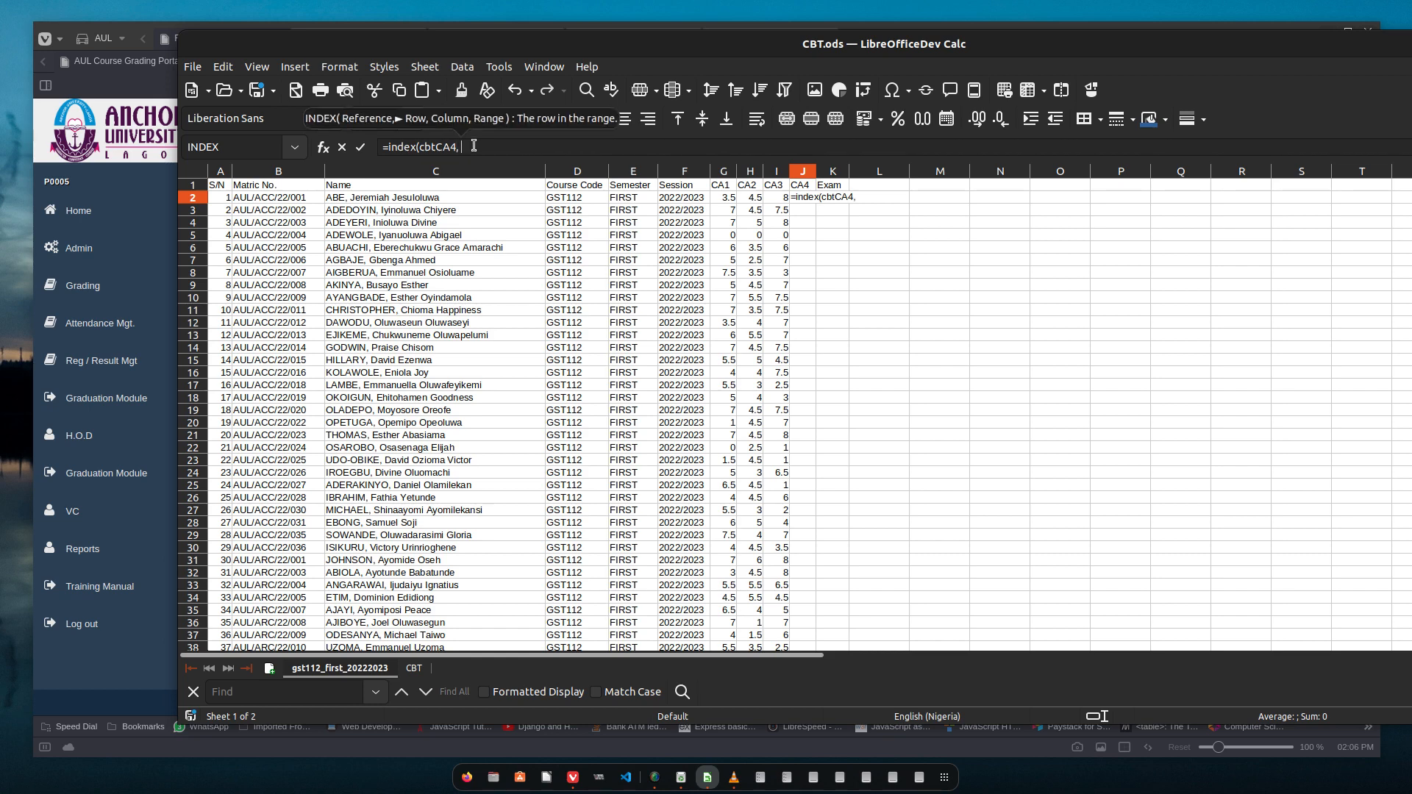
Step: Complete the J2 formula with MATCH(B2, cbtMatric,0) as the row argument and fill it down the CA4 column
type("match")
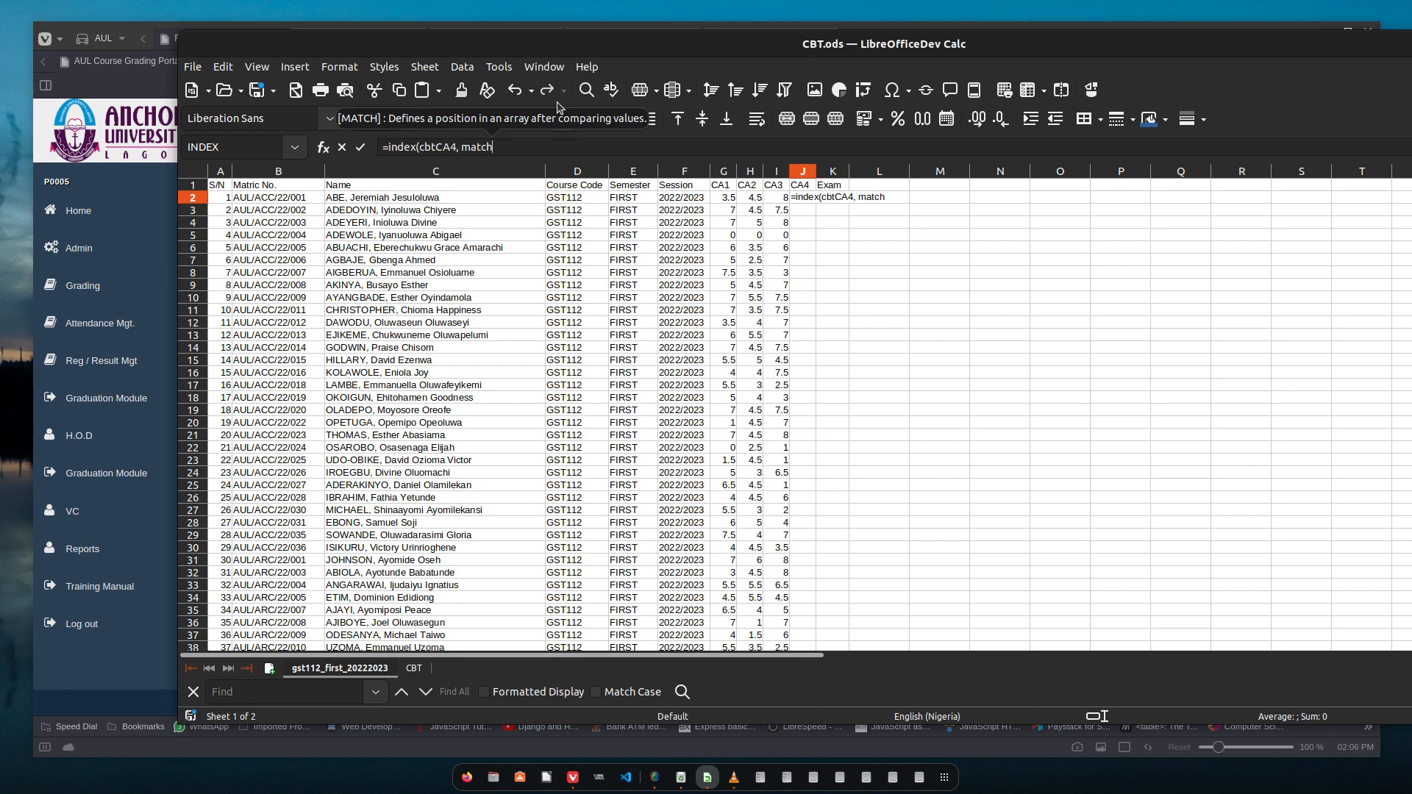
type("(")
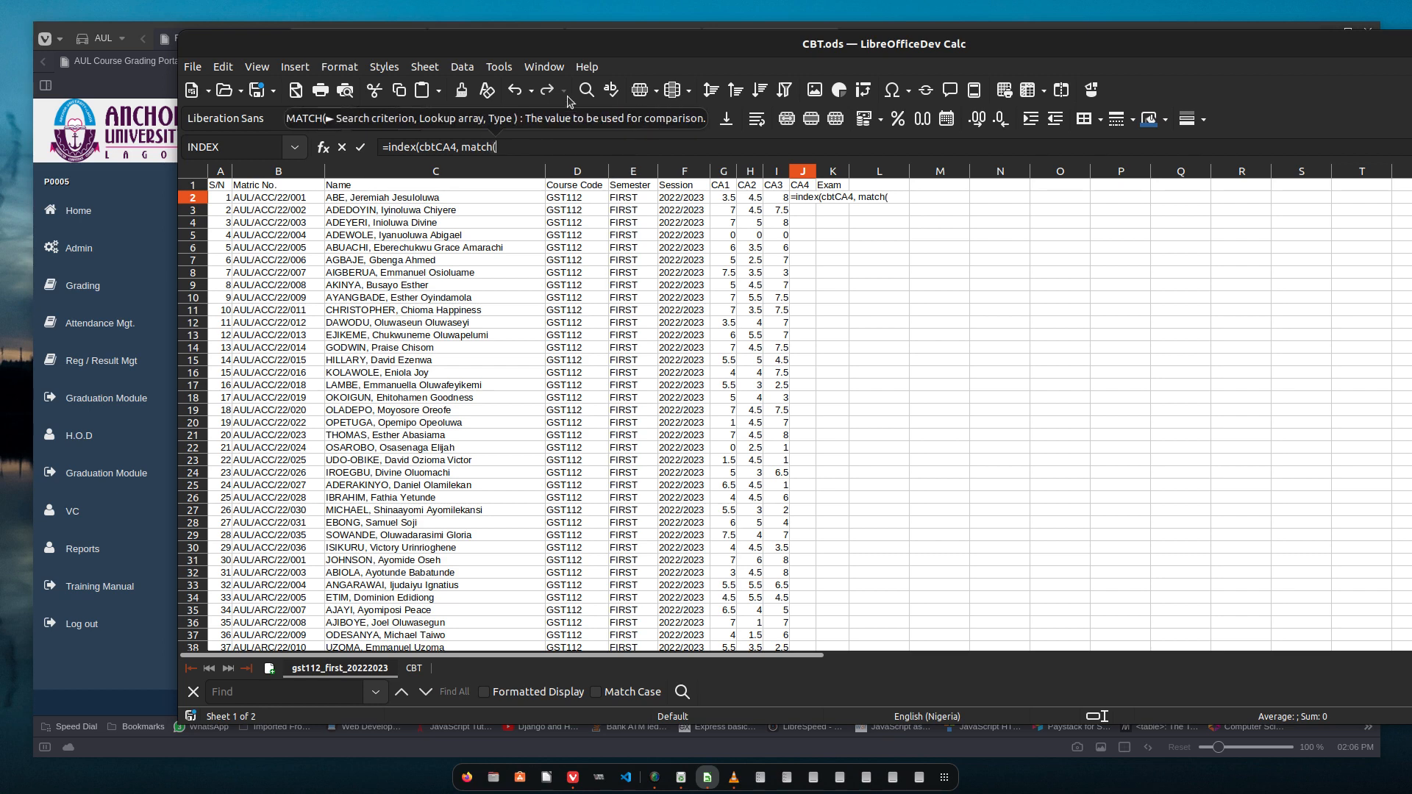
left_click(291, 200)
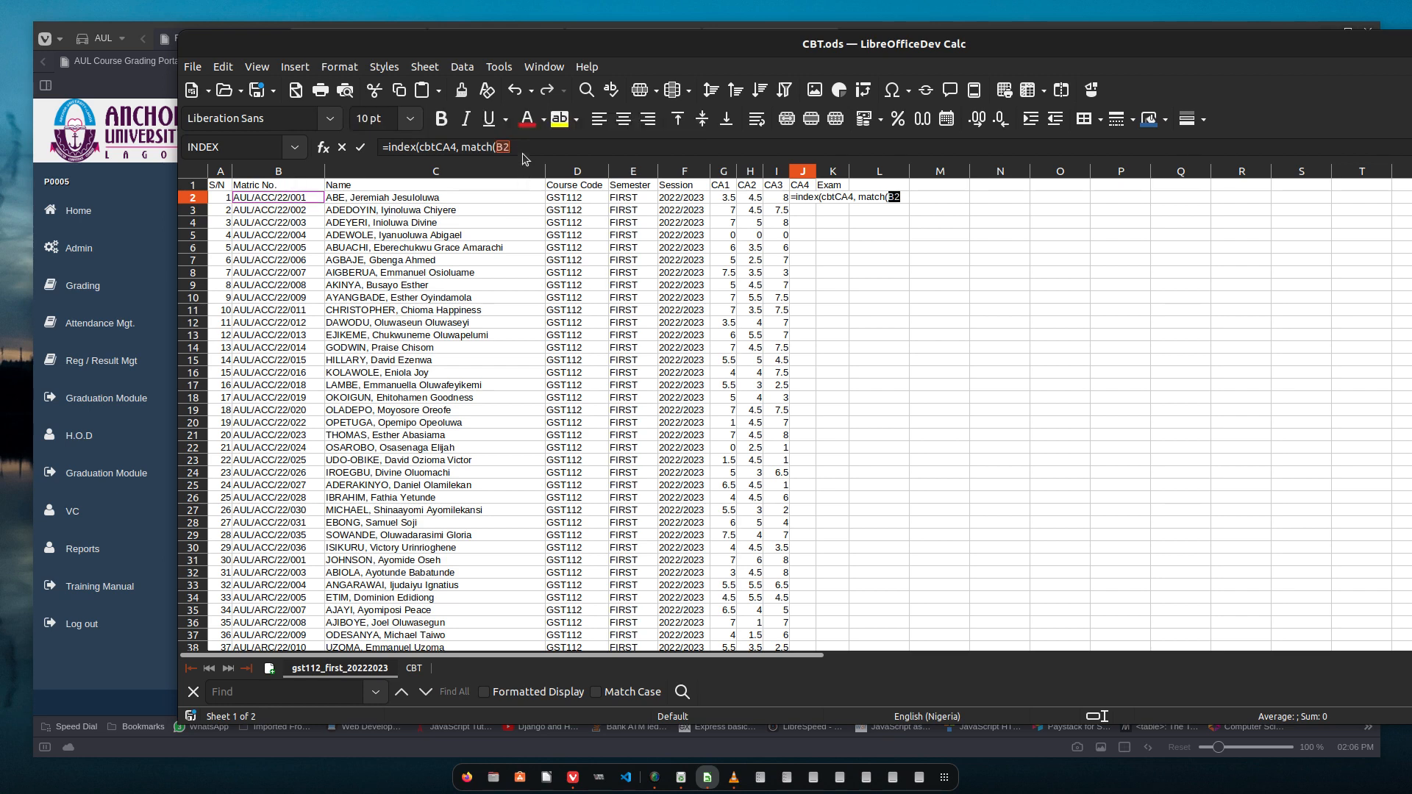
type(",")
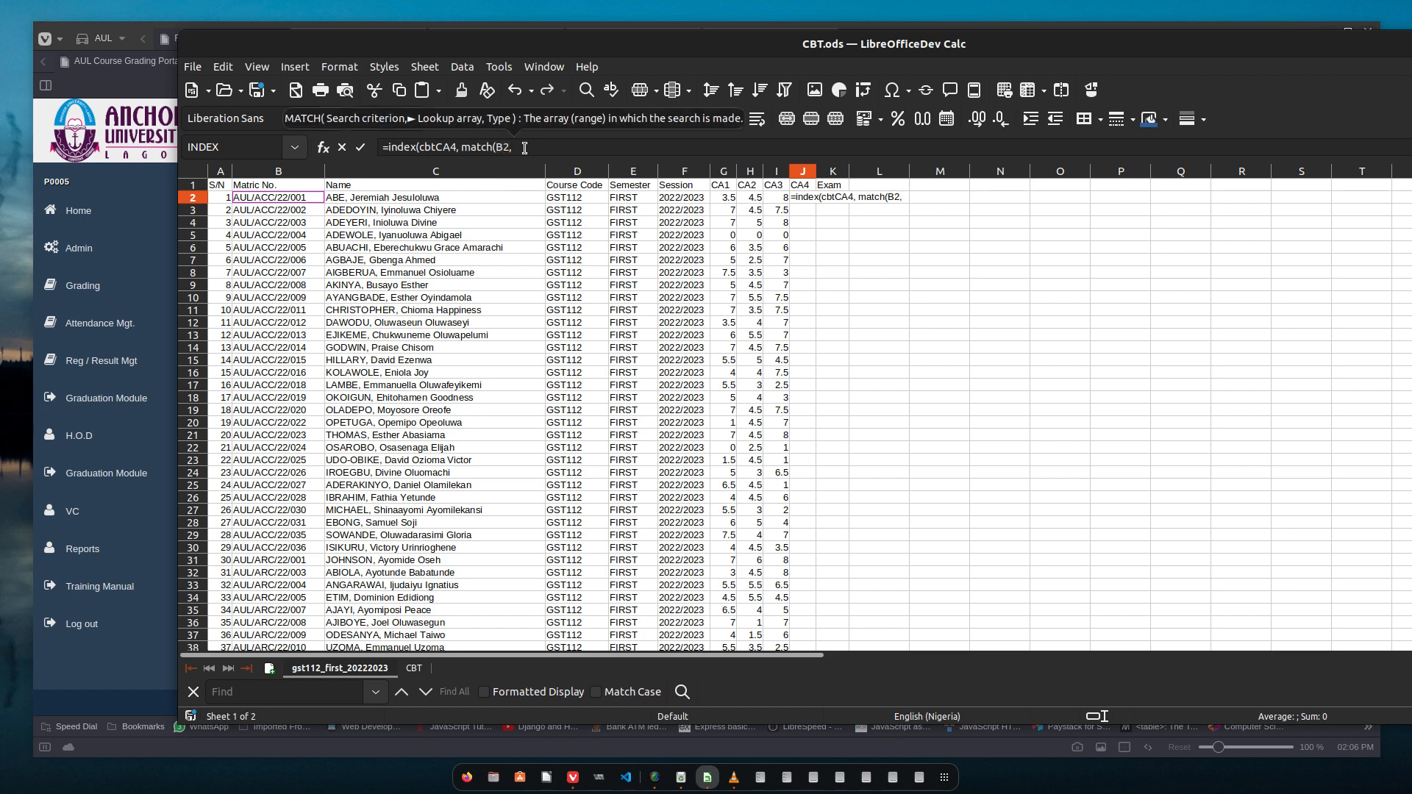
type(" cbtm")
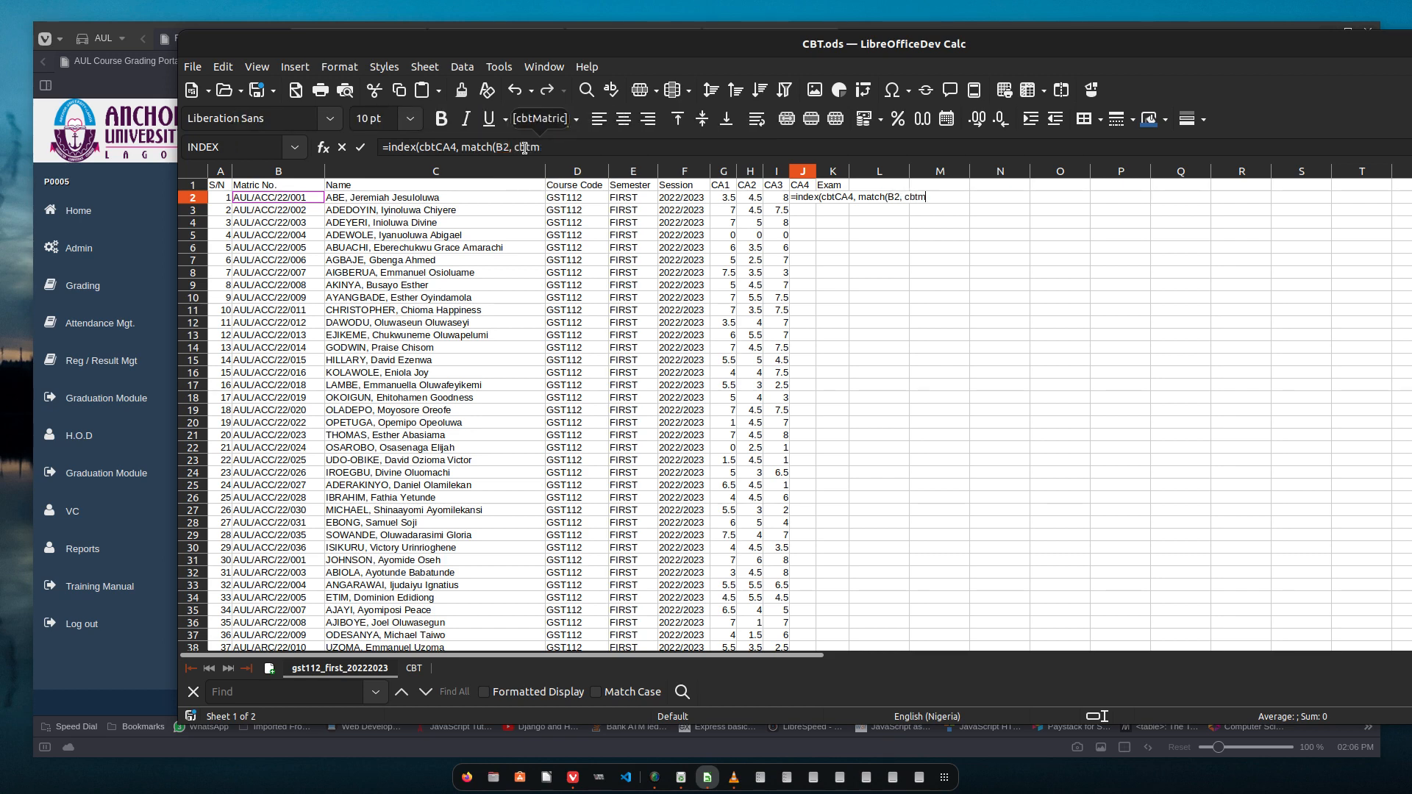
key("Return")
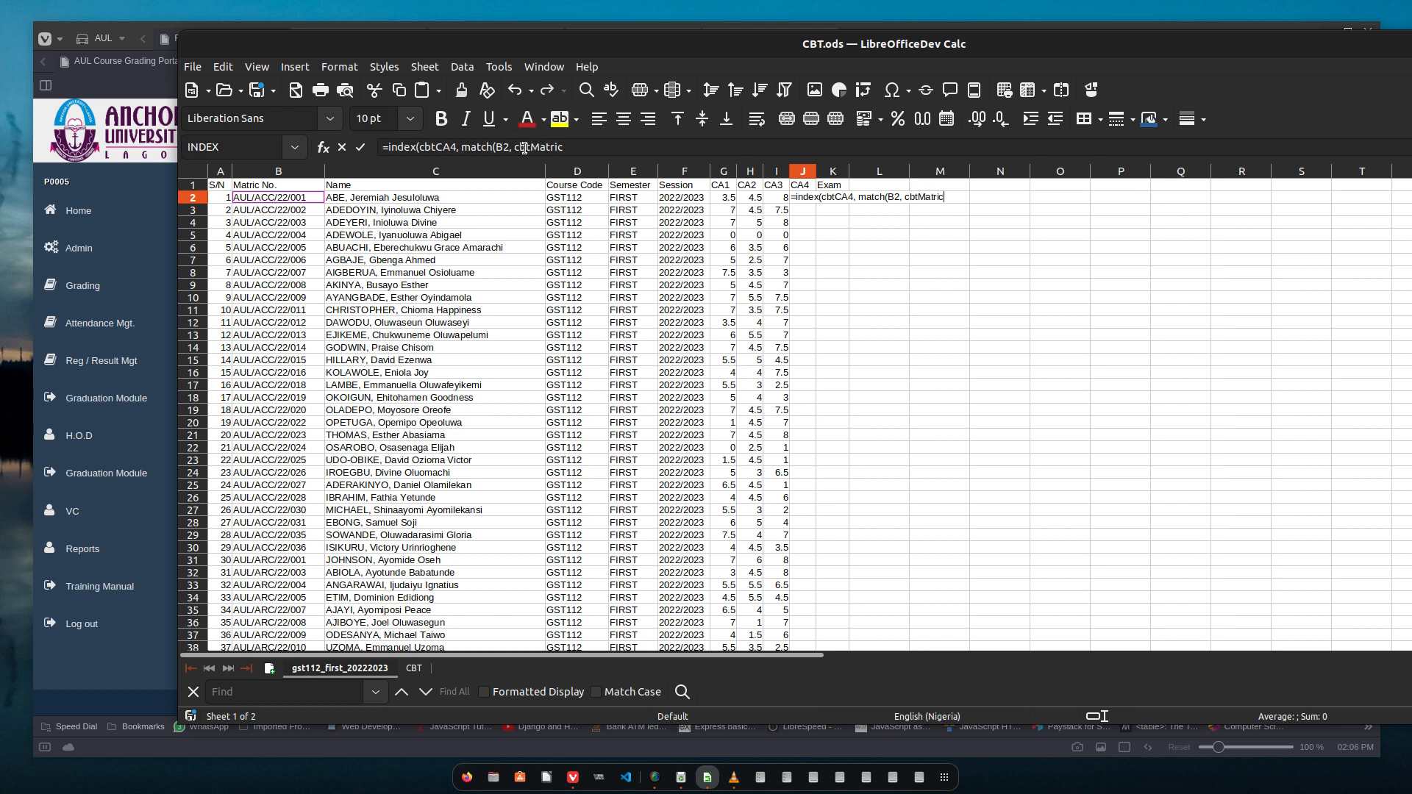
type(",")
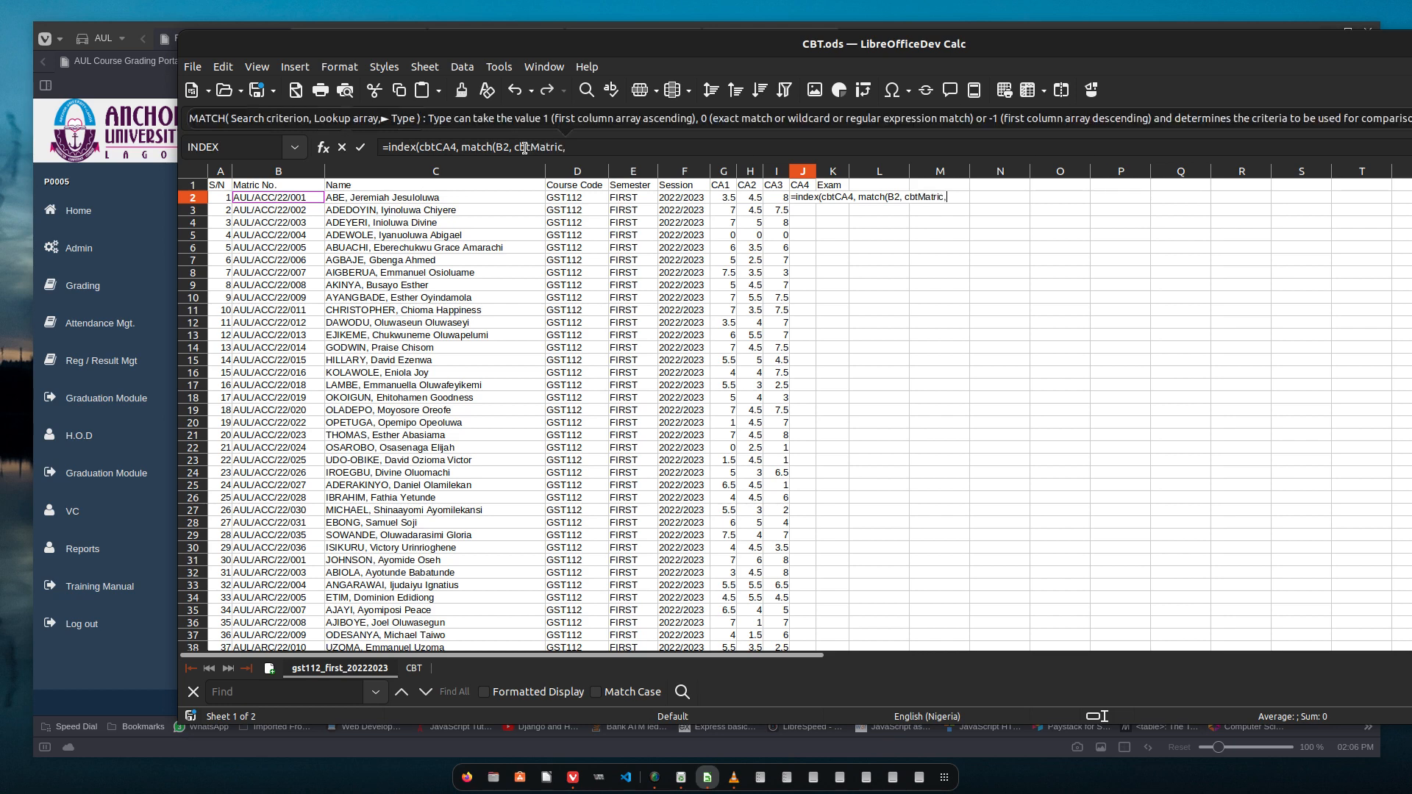
type("0")
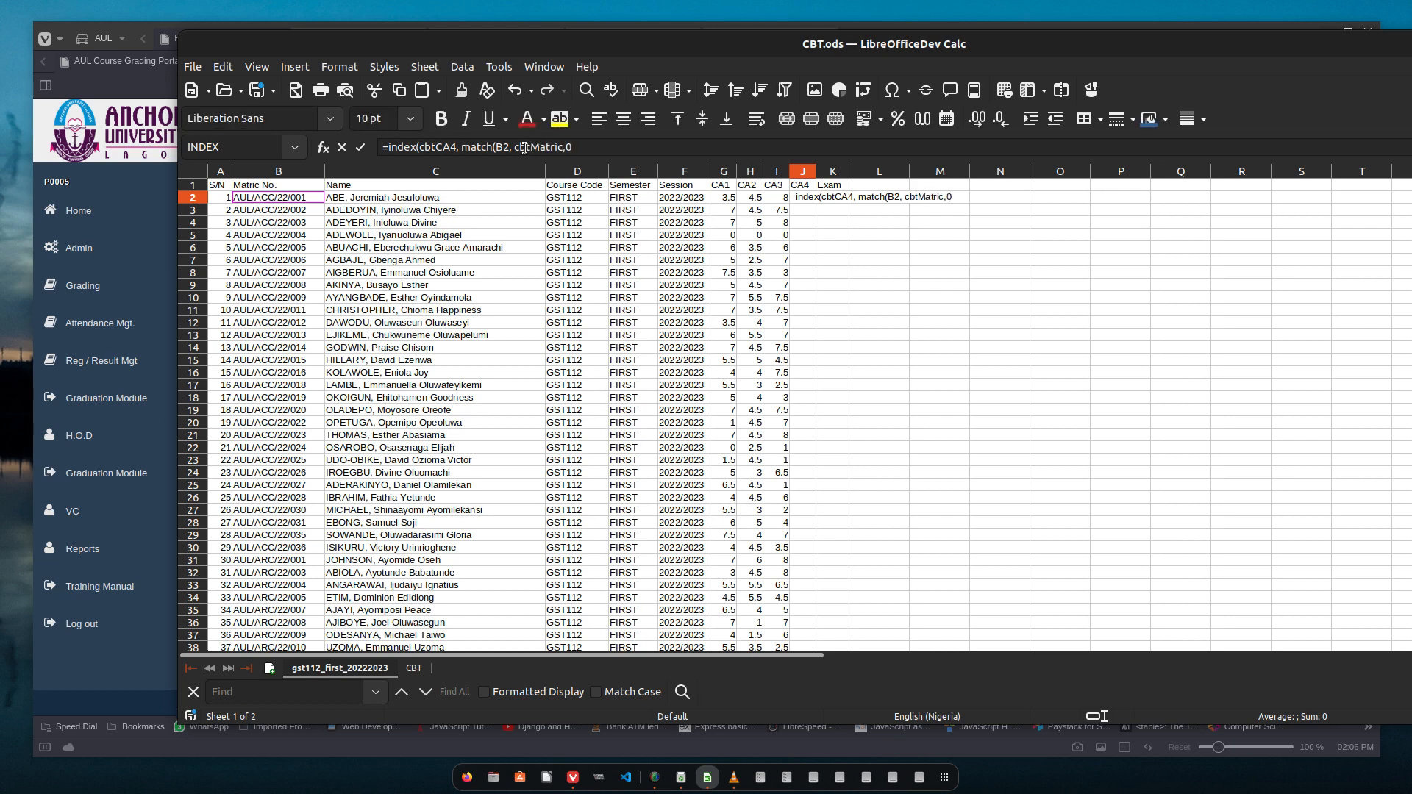
type("))")
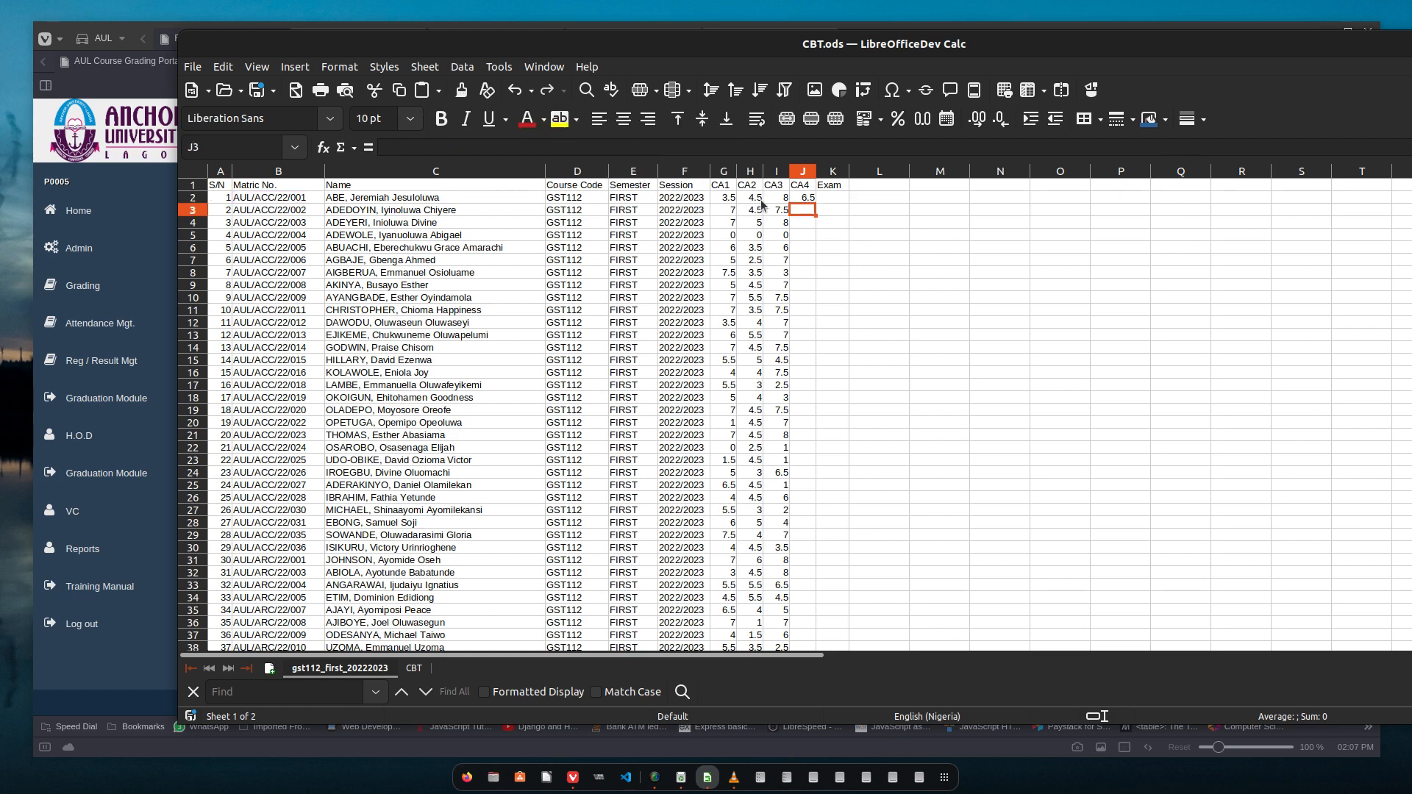
key("Return")
left_click(804, 199)
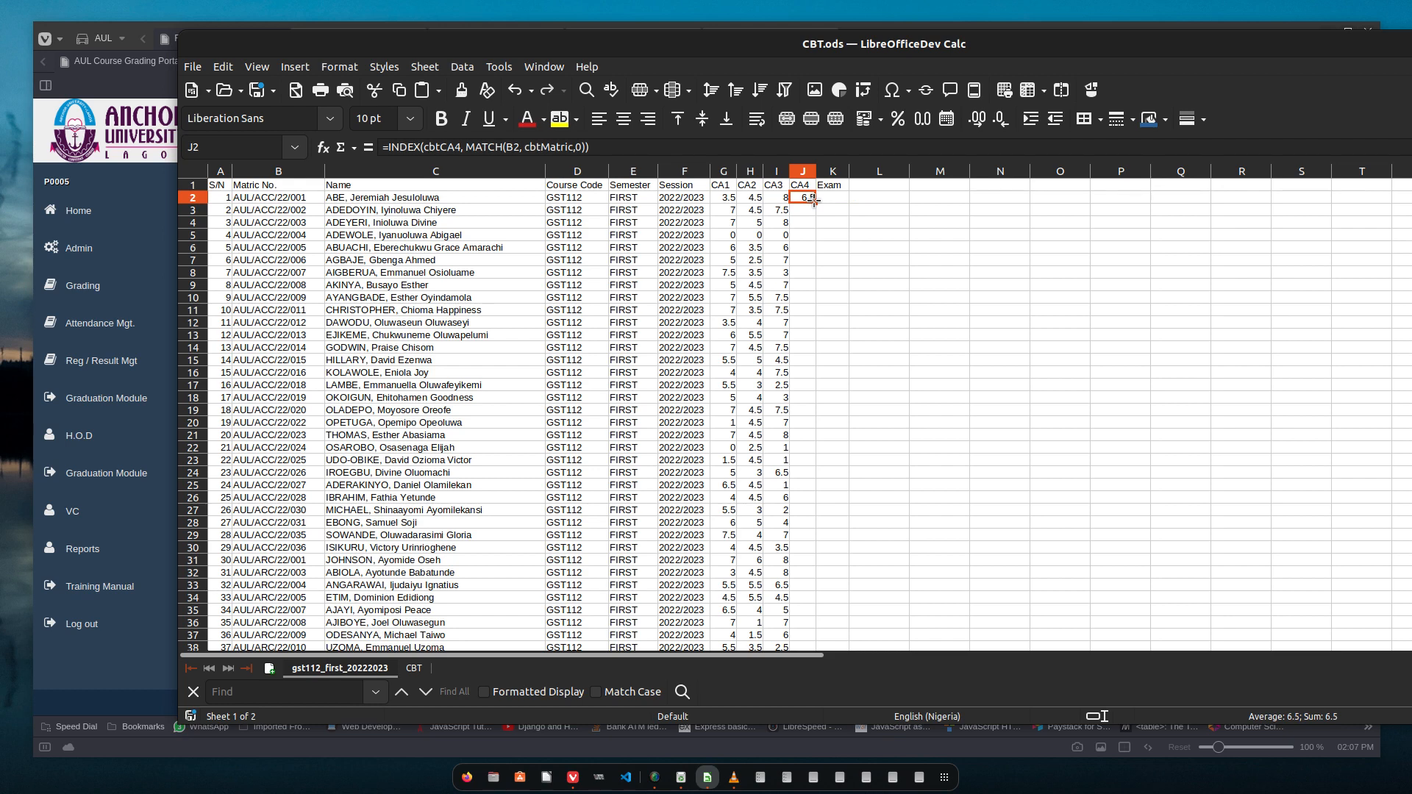
double_click(814, 201)
Step: Start the K2 formula in the Exam column as =index(cbtExams, with the named range as the reference argument
left_click(830, 200)
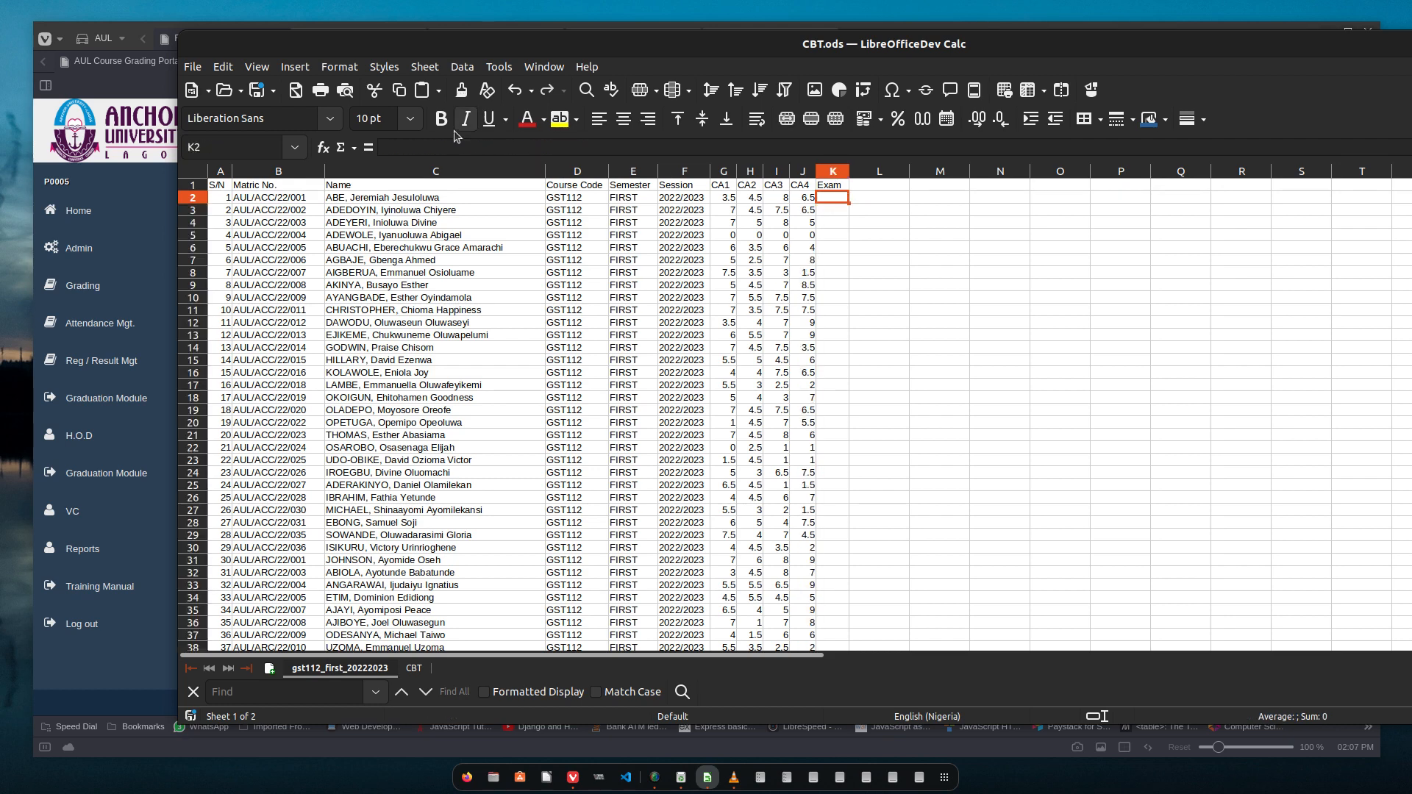
left_click(430, 146)
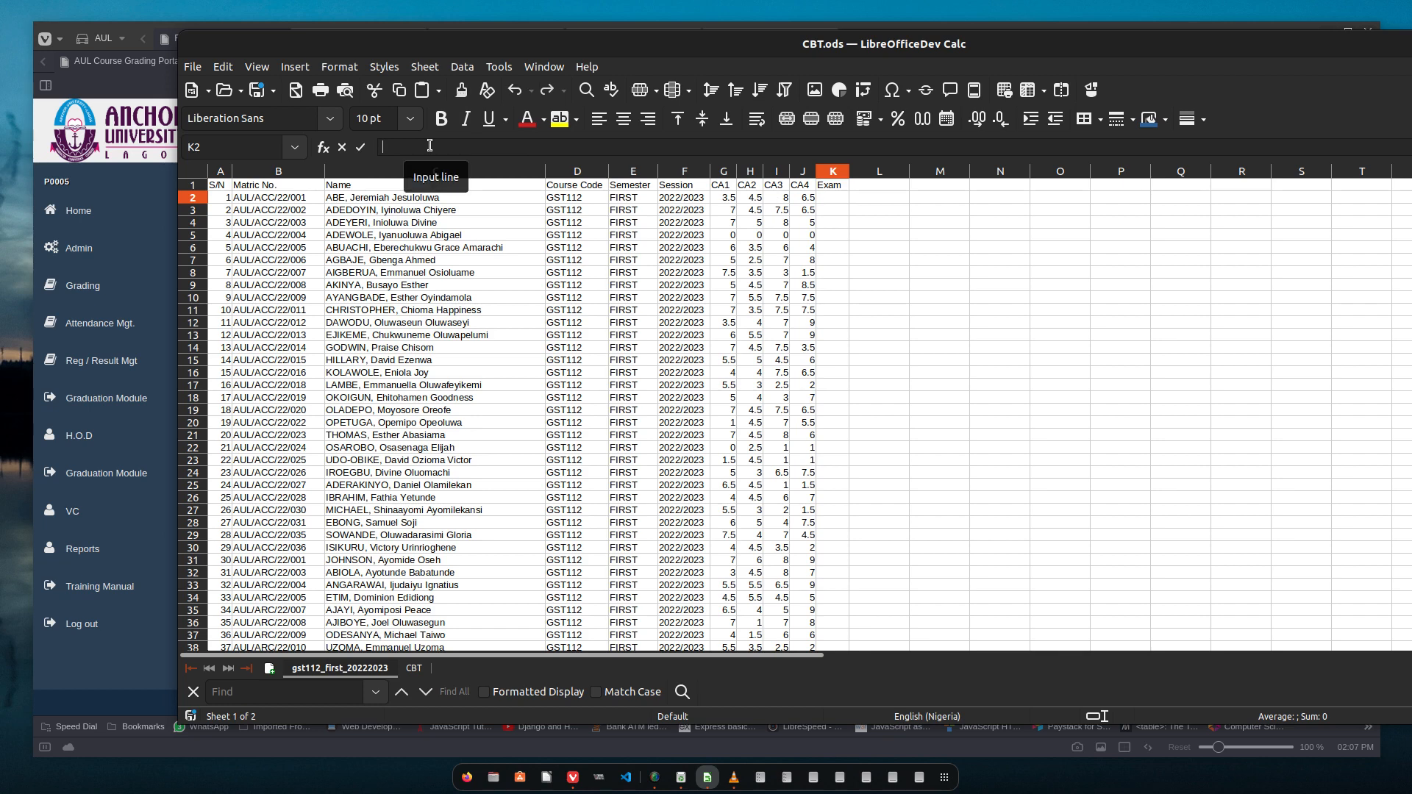
type("=")
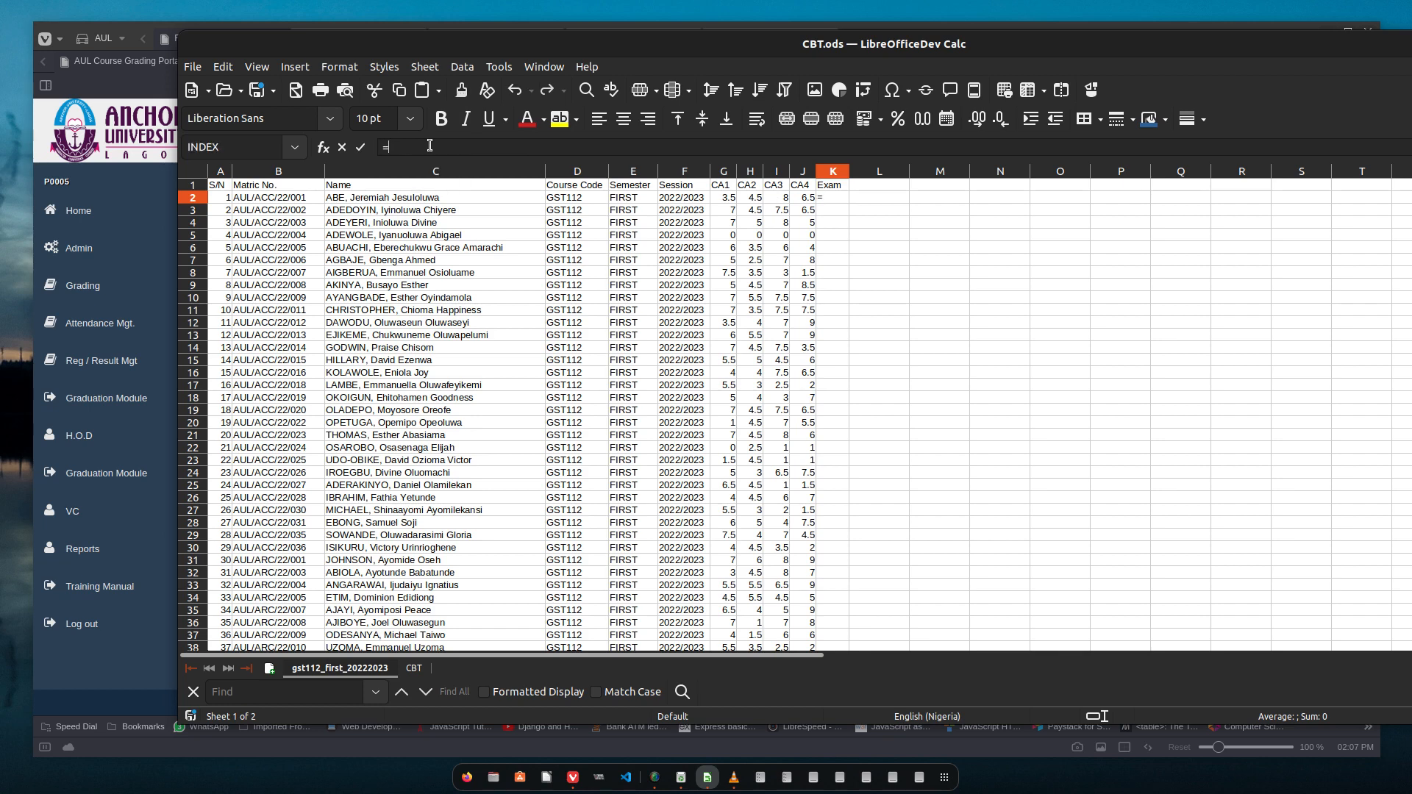
type("index")
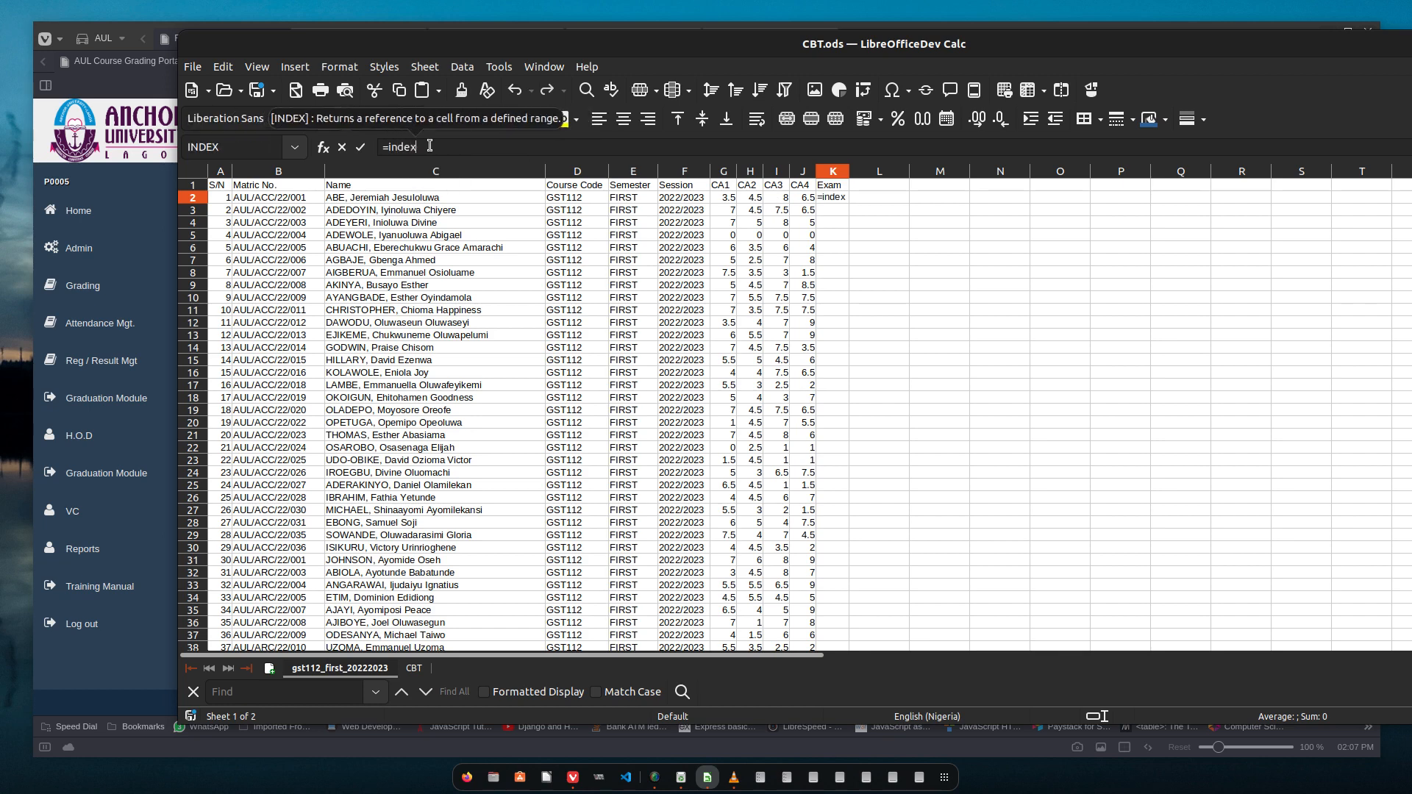
type("(")
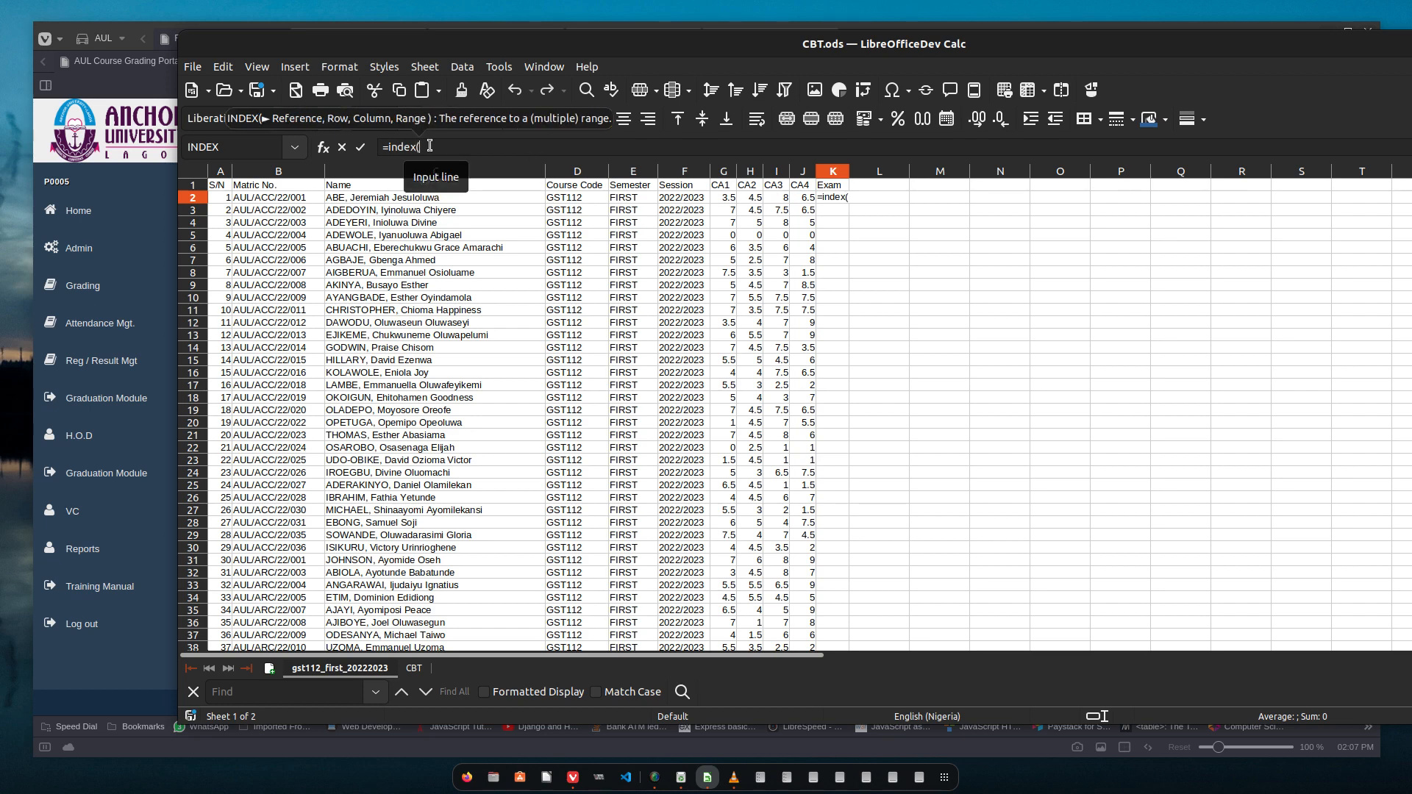
type("cbt")
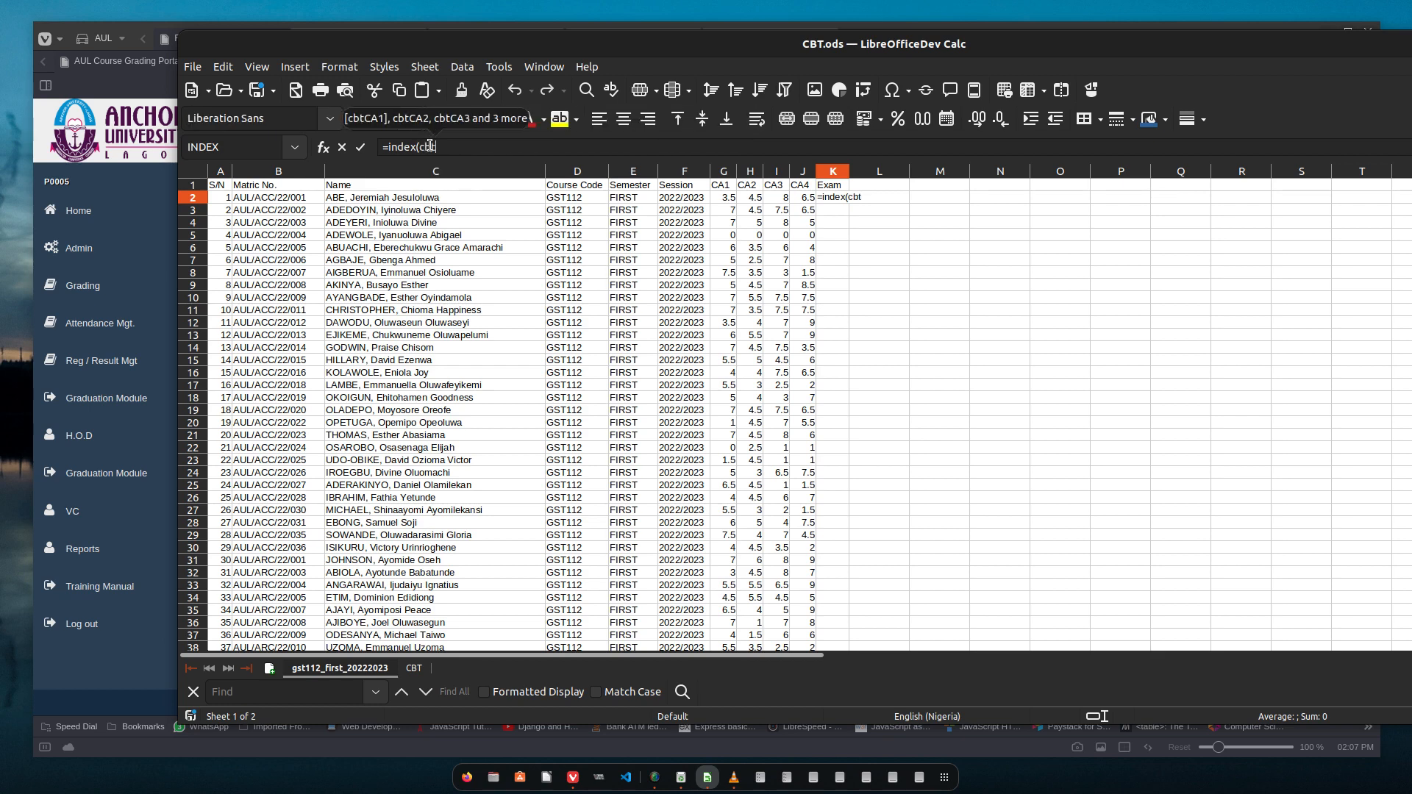
type("Exams")
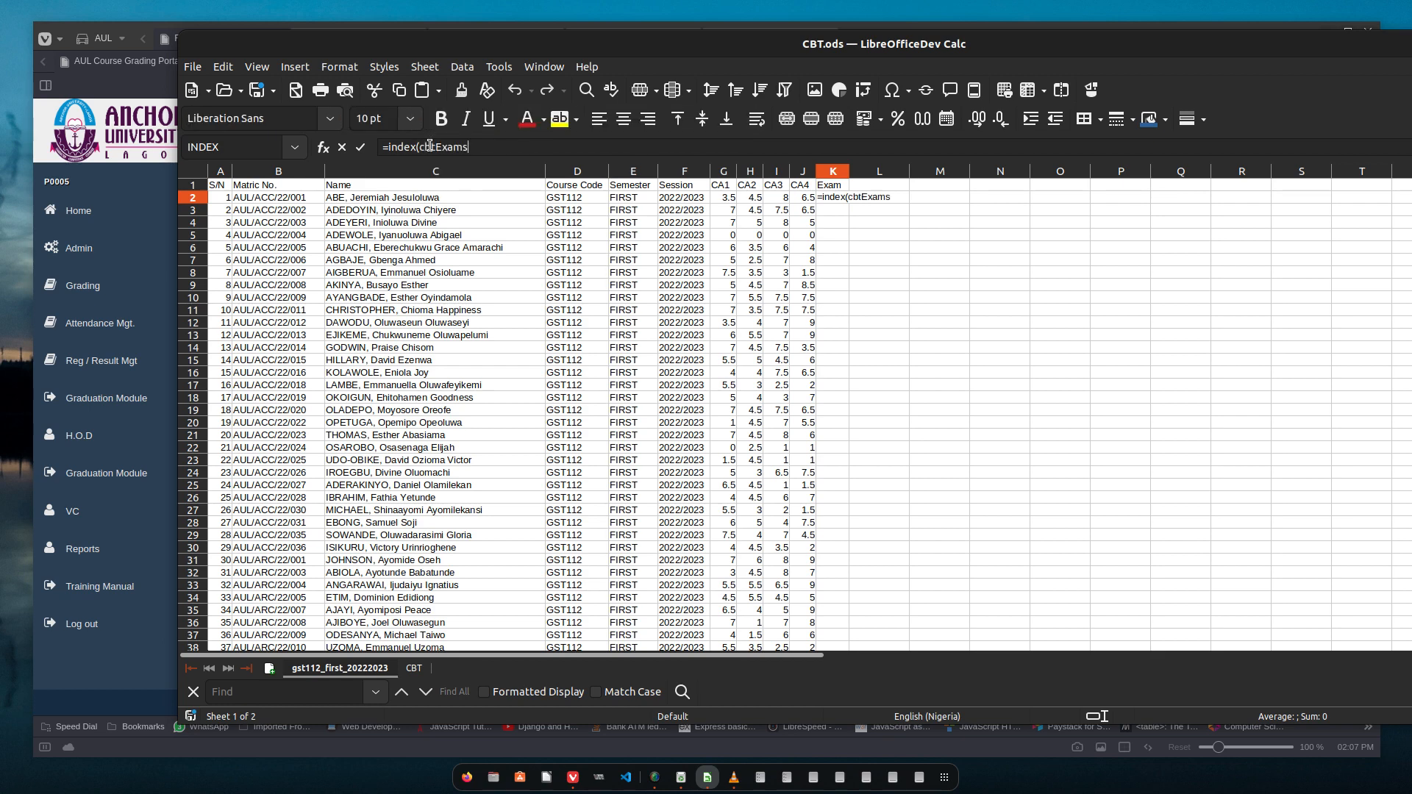
type(",")
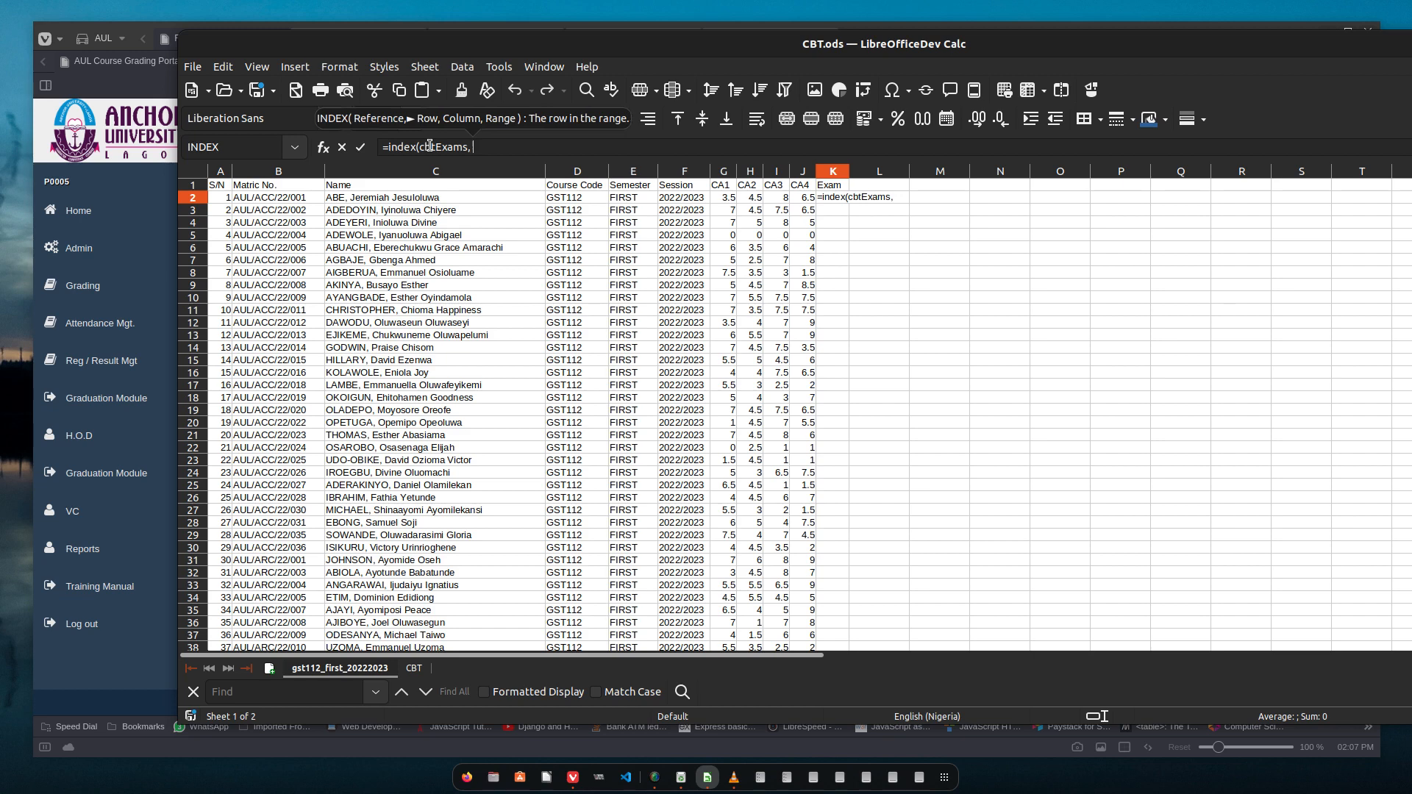
Step: Complete the K2 formula with match(B2, cbtMatric,0) as the row argument and fill it down to K506
type(" match")
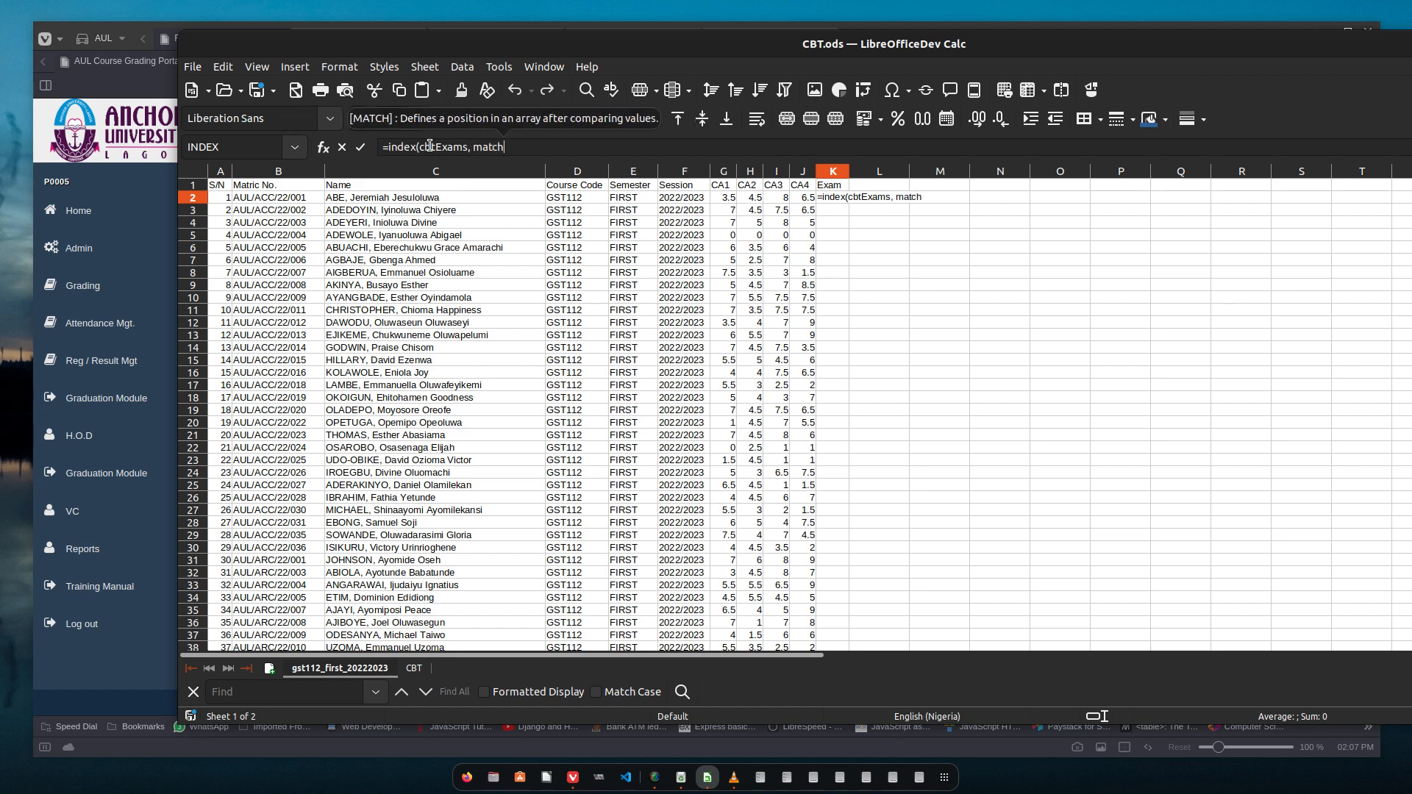
type("(")
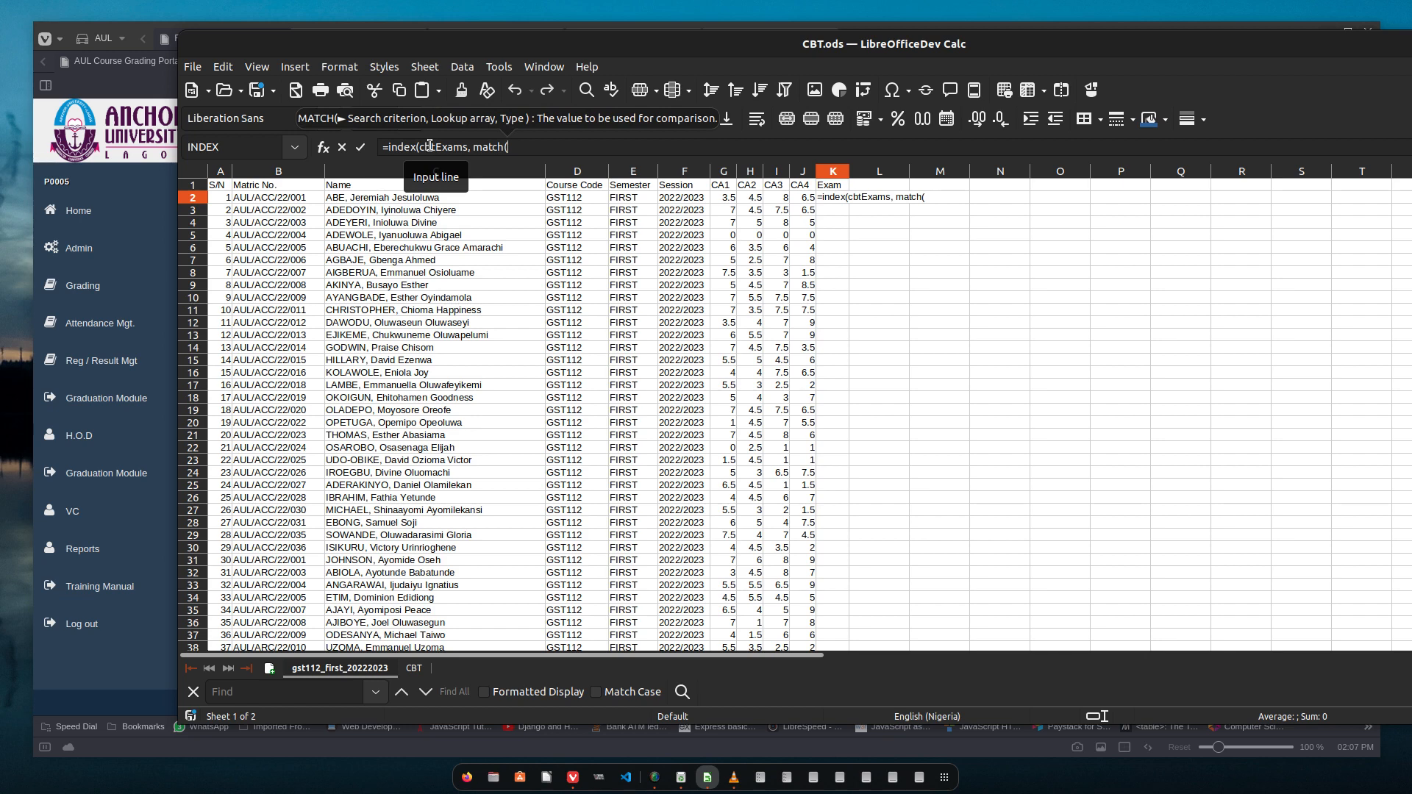
left_click(298, 200)
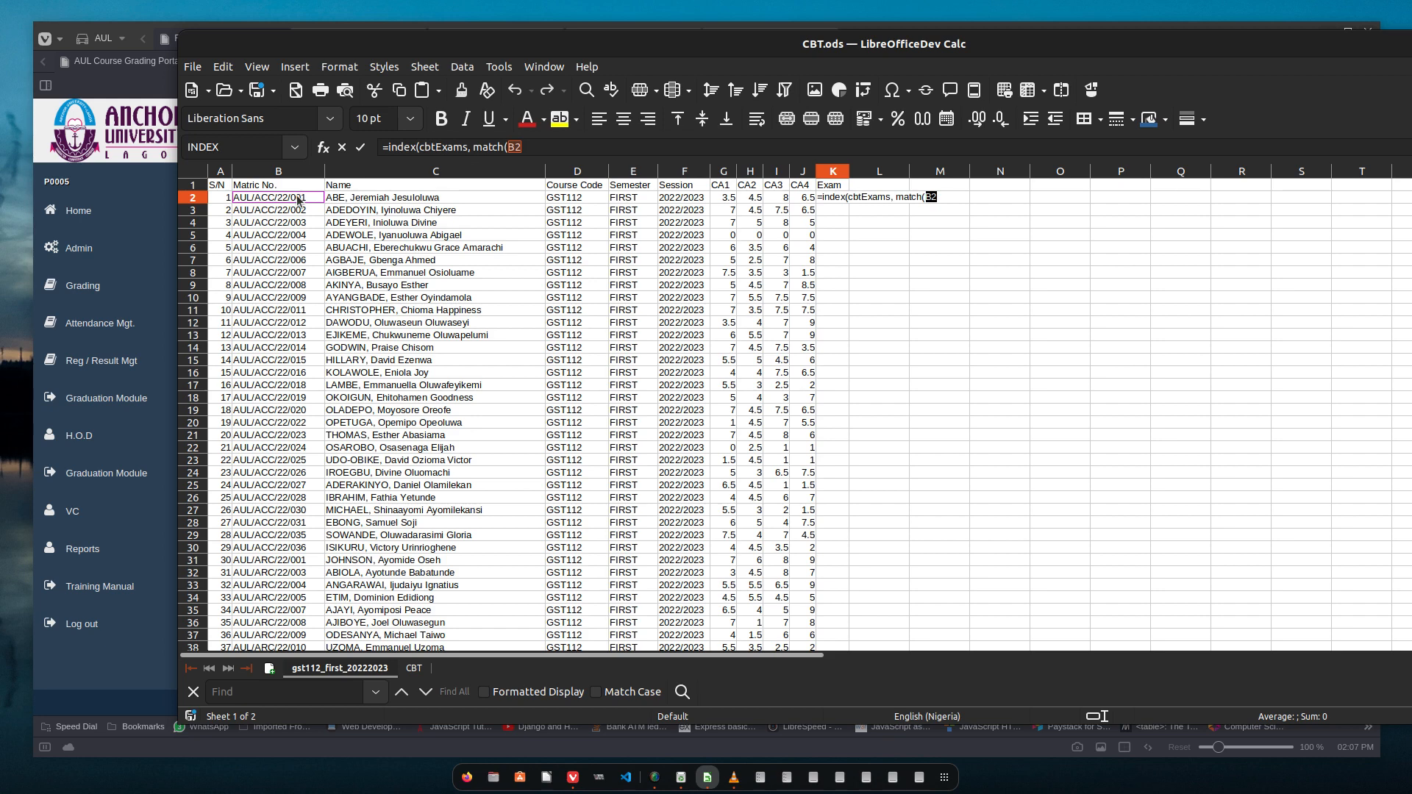
type(",")
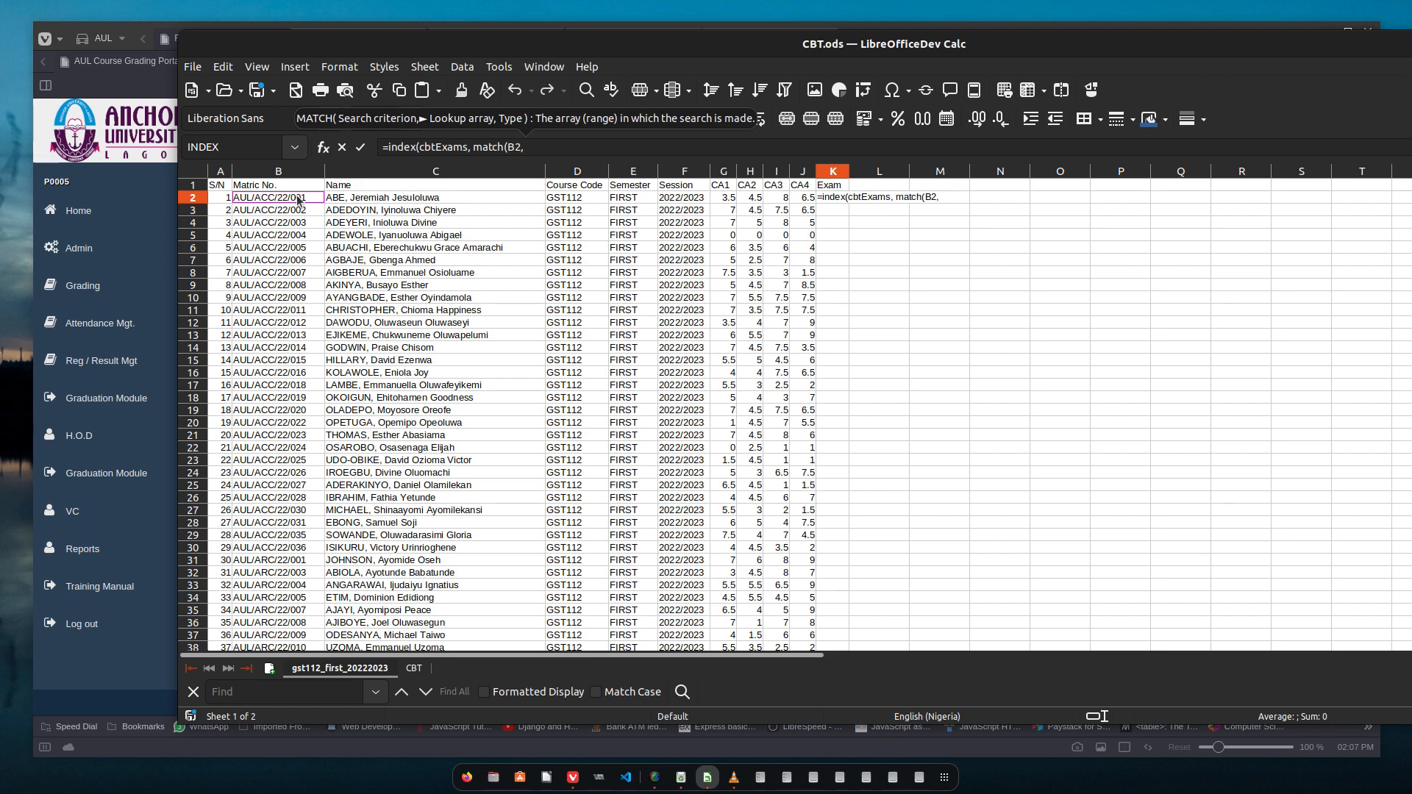
type("cbtm")
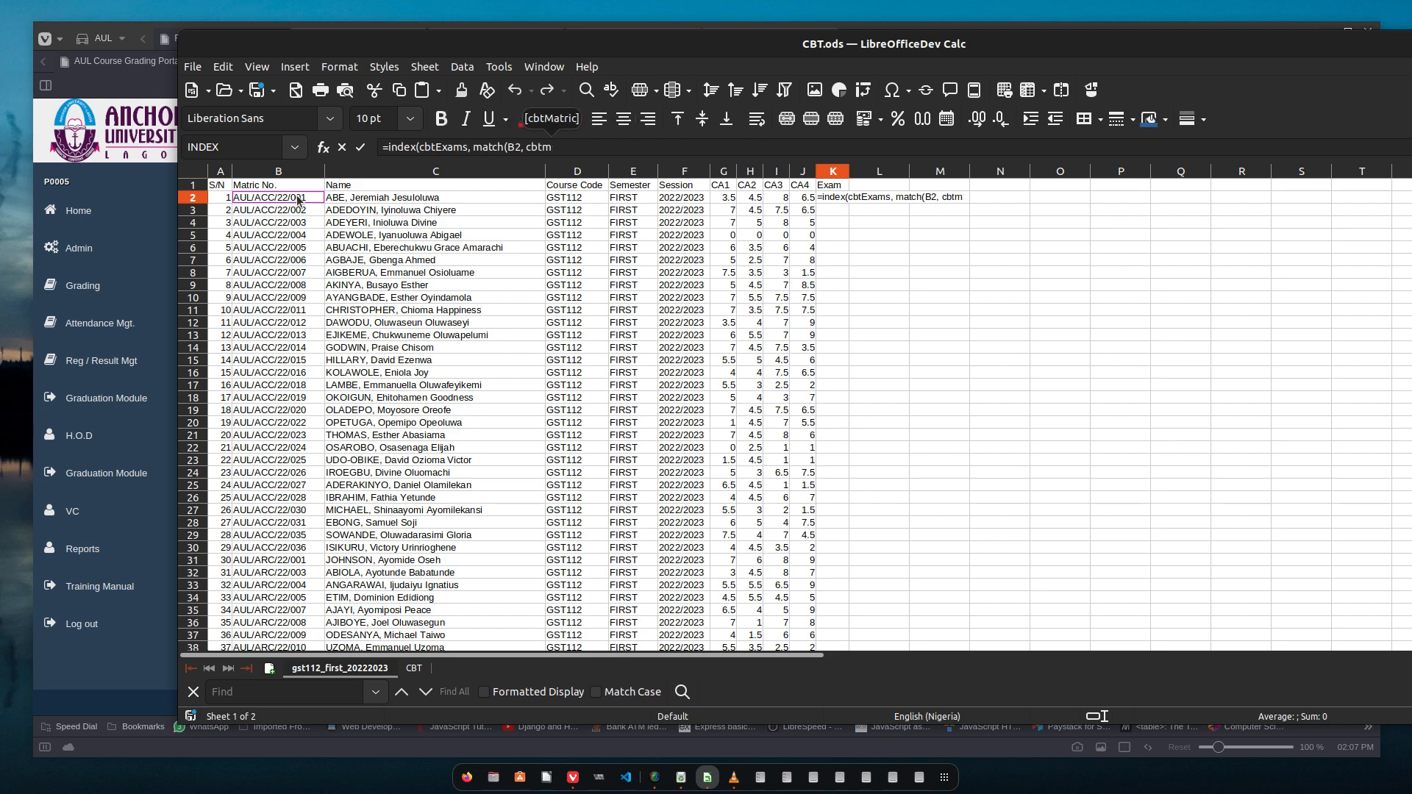
key("Return")
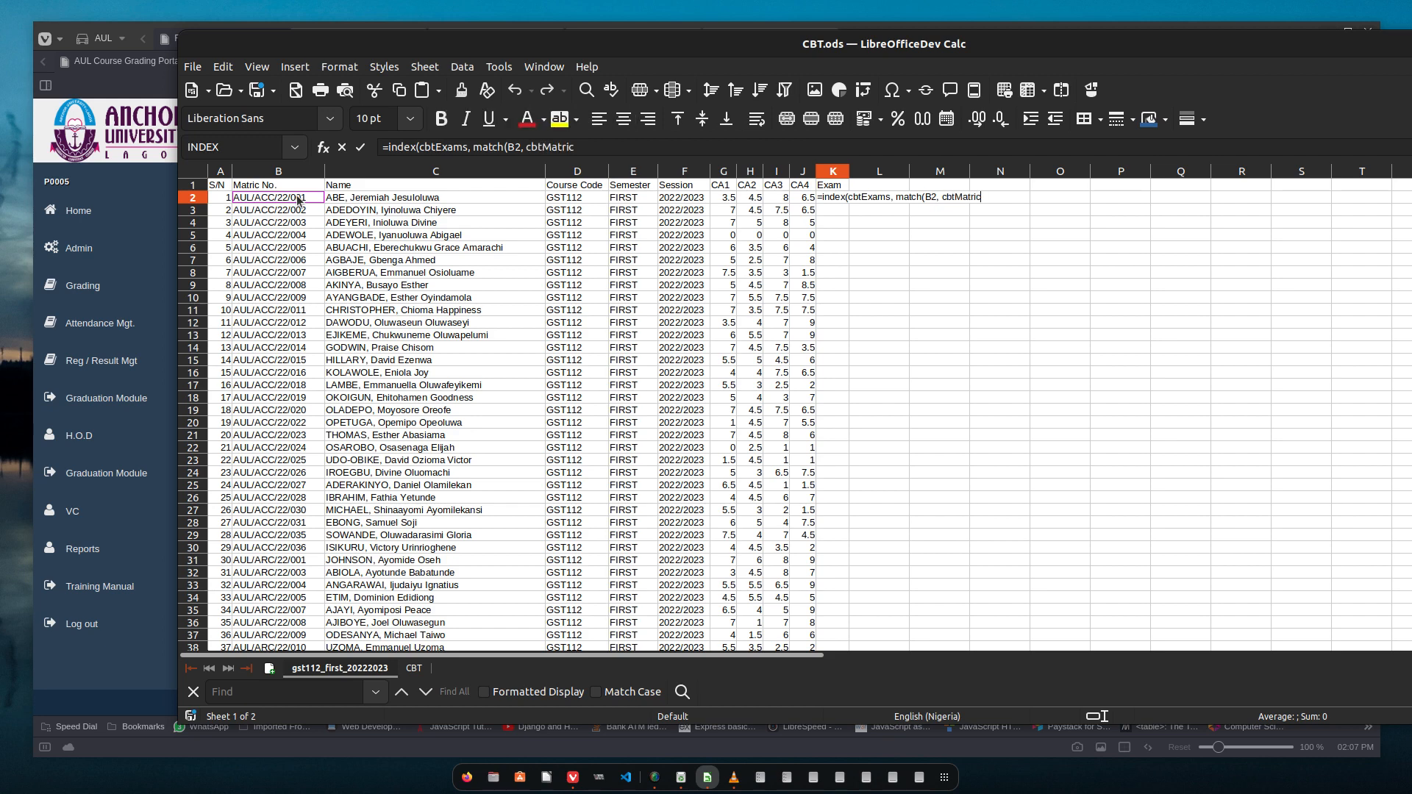
type(",0))")
key("Return")
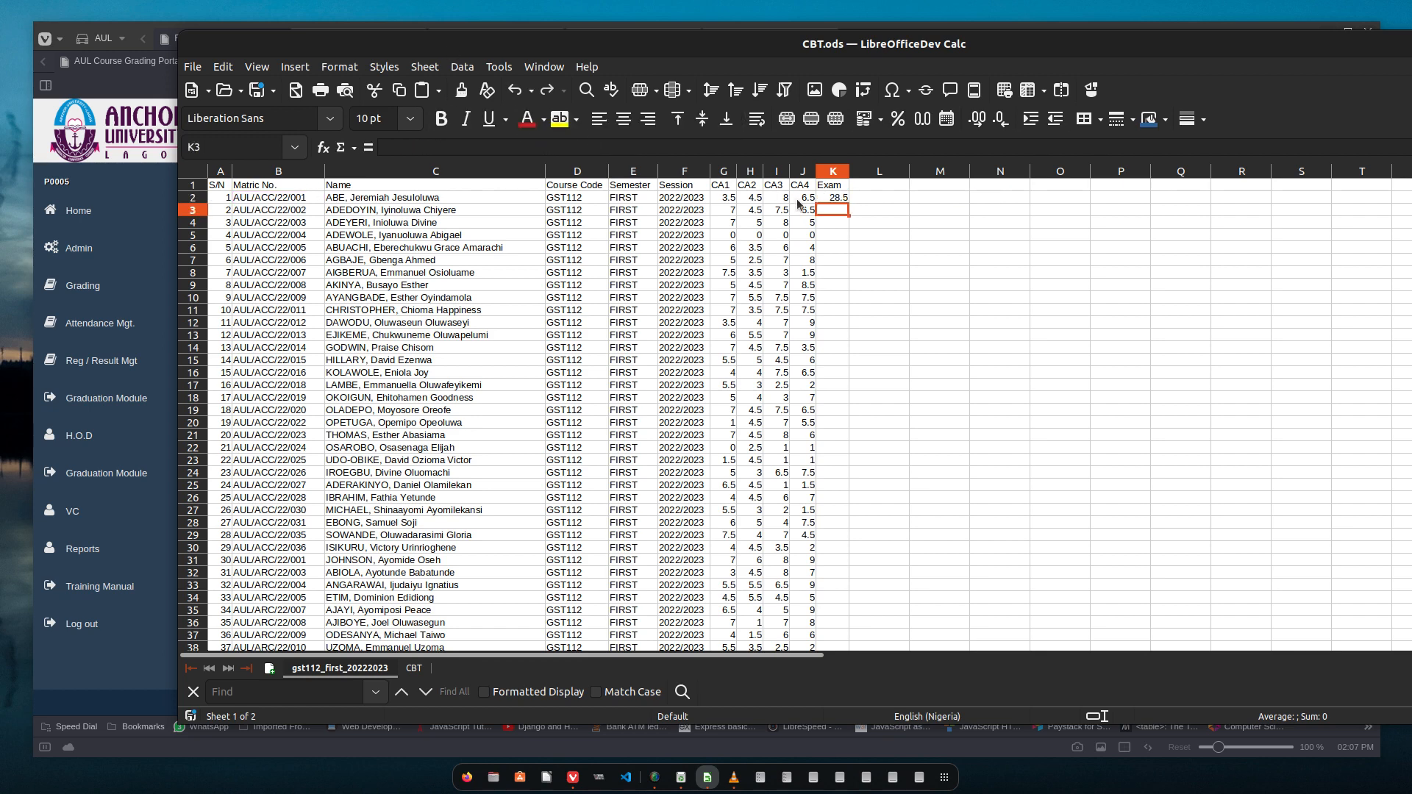
left_click(819, 197)
double_click(848, 201)
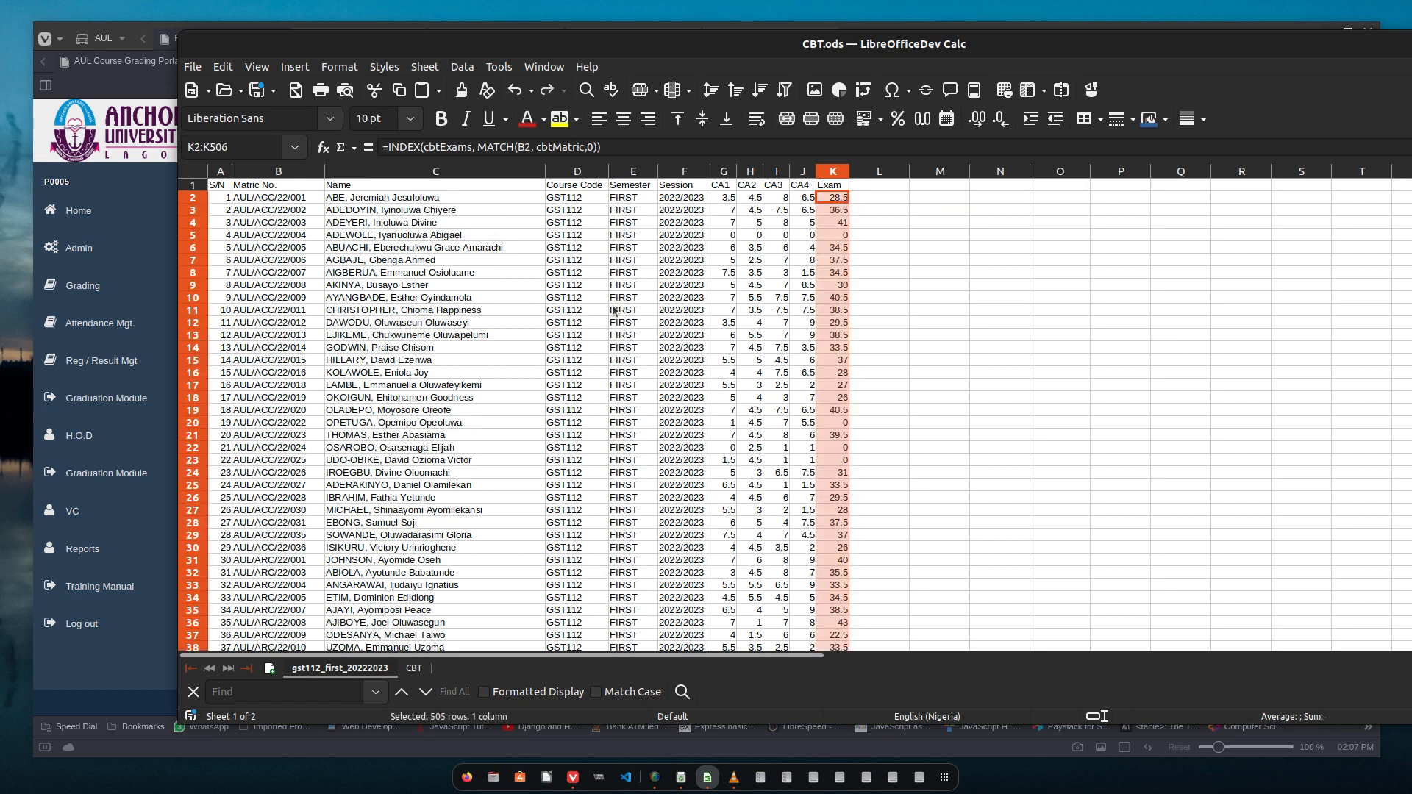
Step: Set up copying the gst112_first_20222023 sheet, rather than moving it, into a new document
left_click_drag(797, 56, 976, 56)
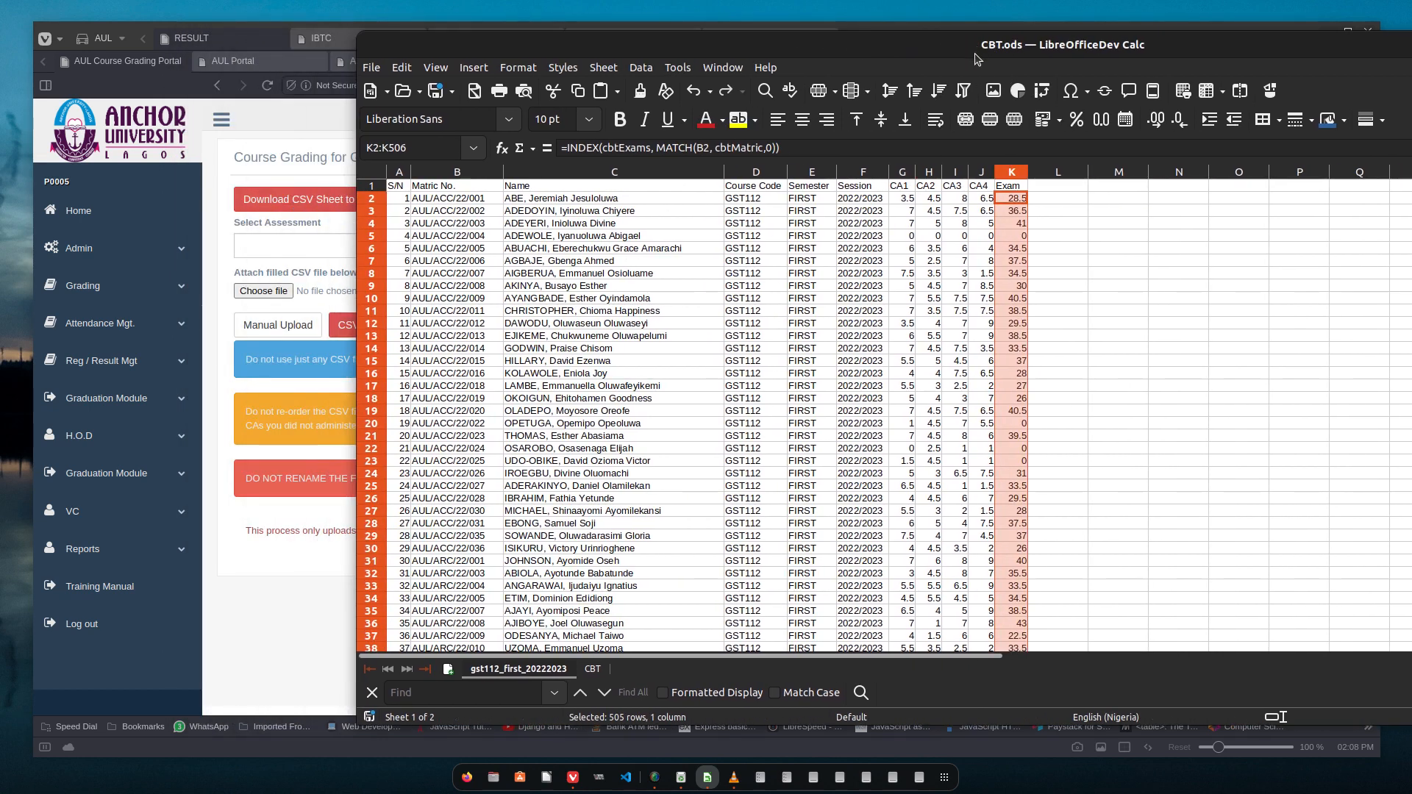
right_click(552, 675)
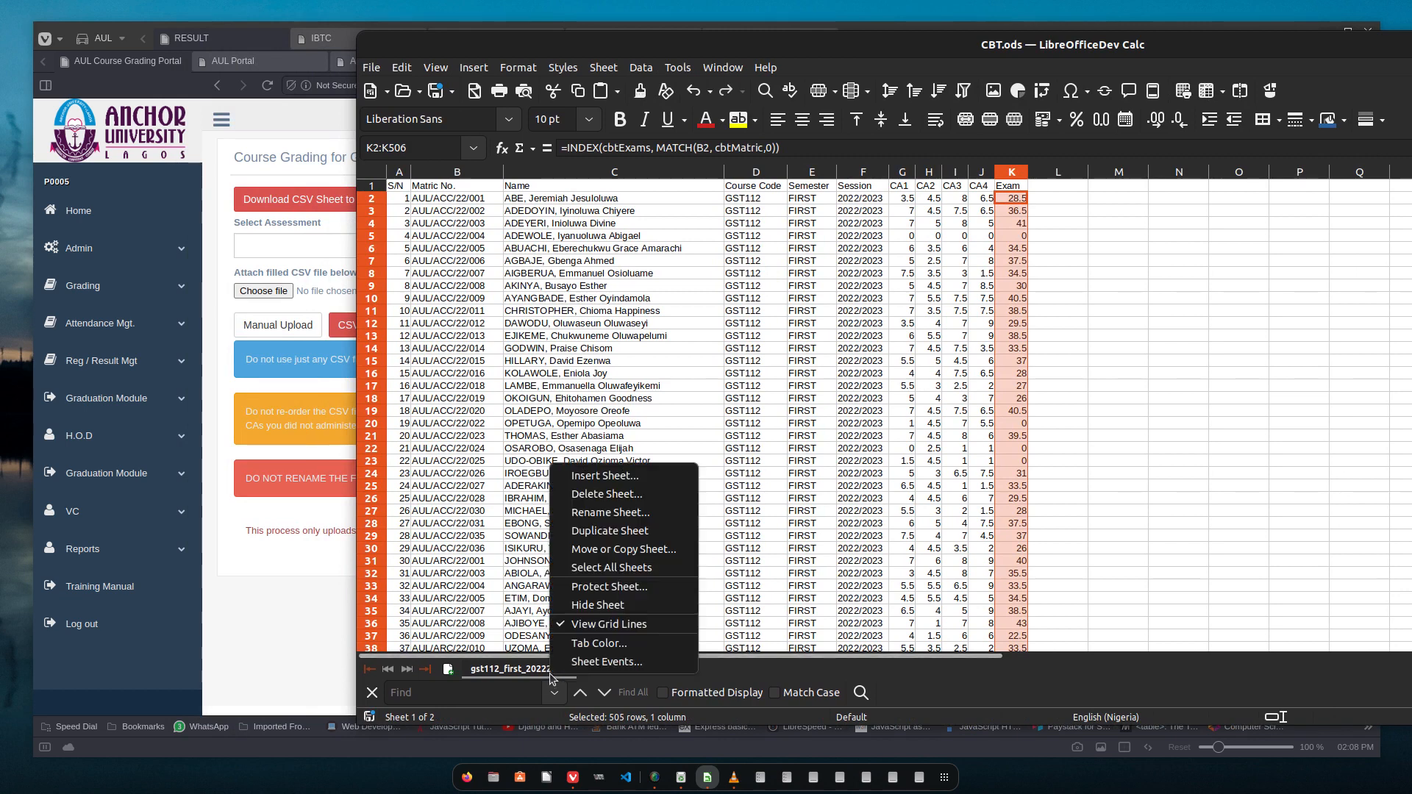
left_click(607, 550)
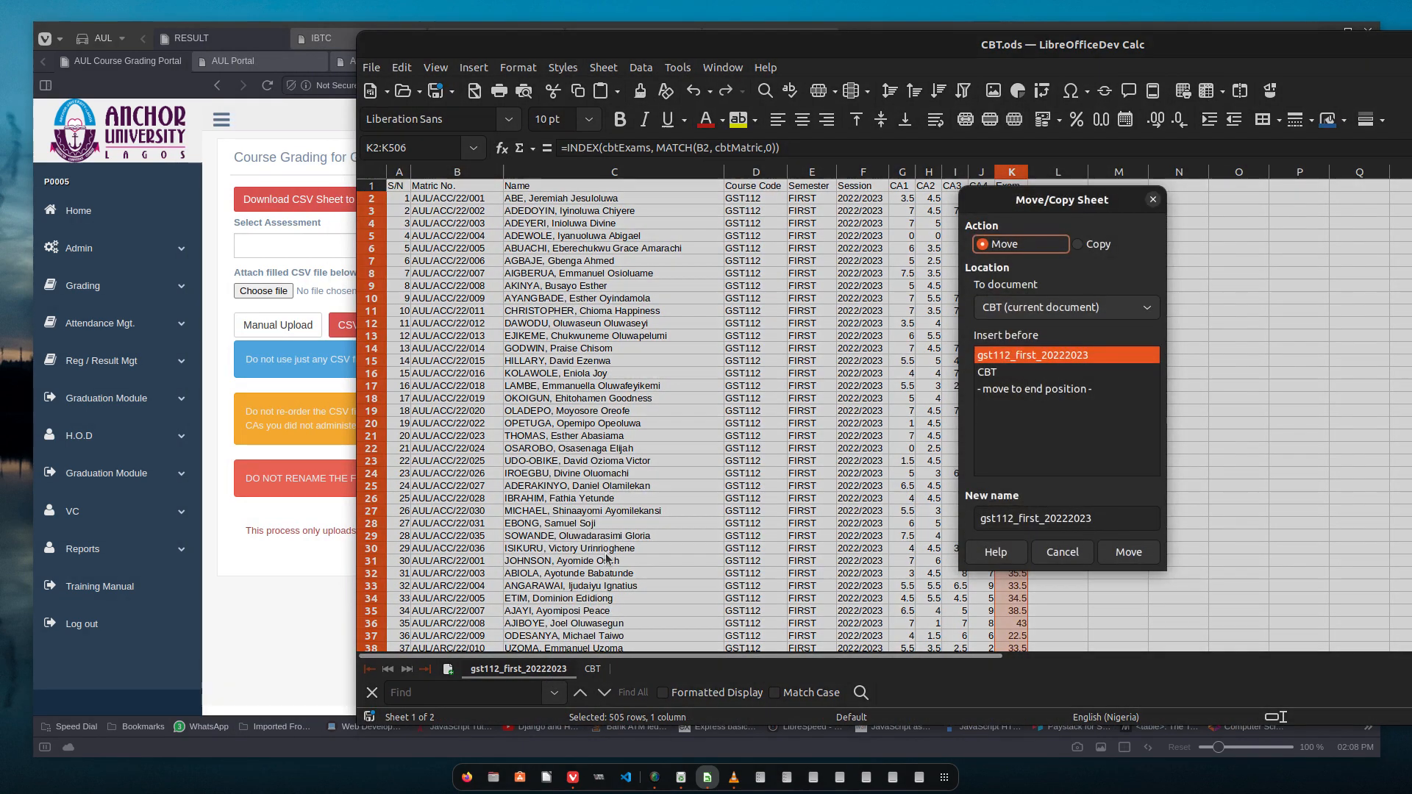
left_click(1089, 245)
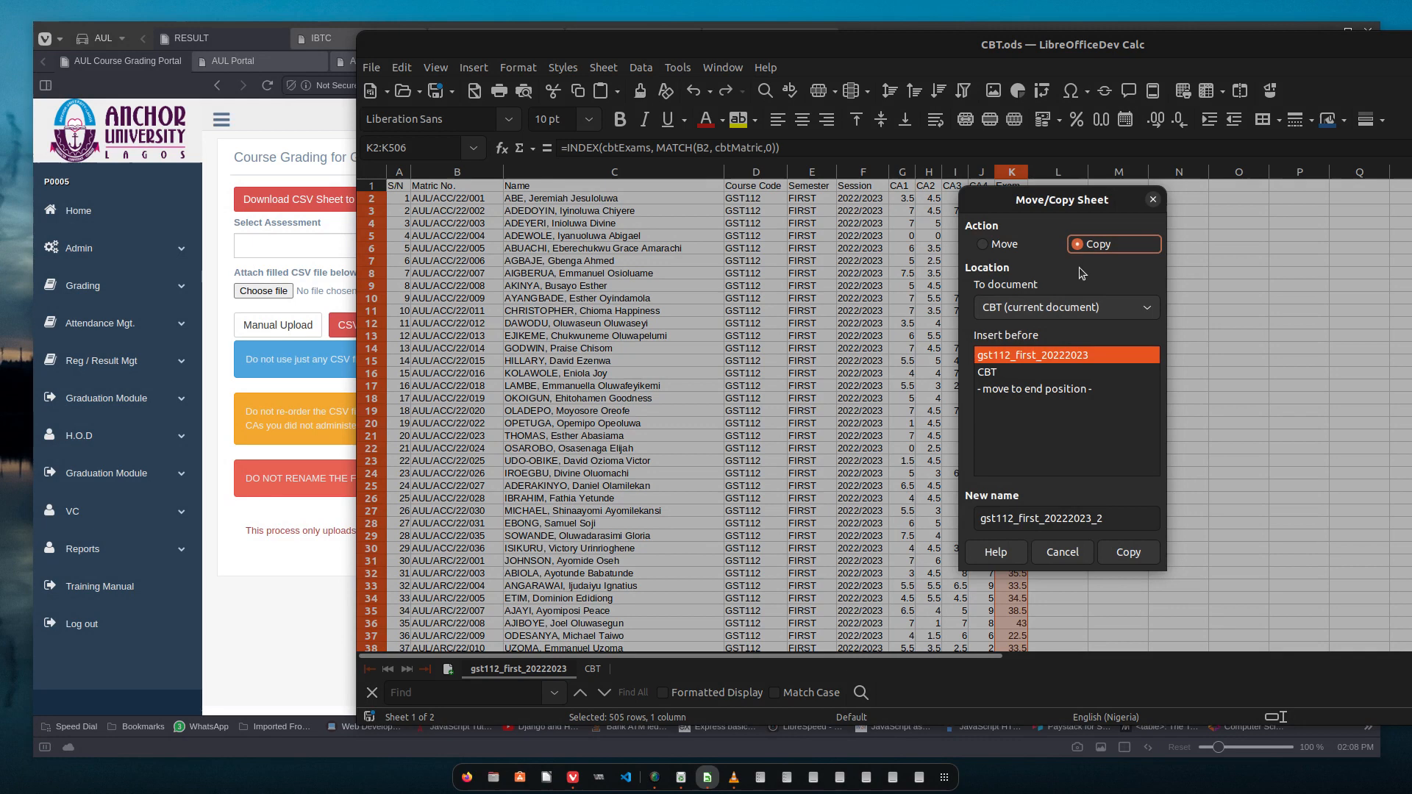
left_click(1089, 307)
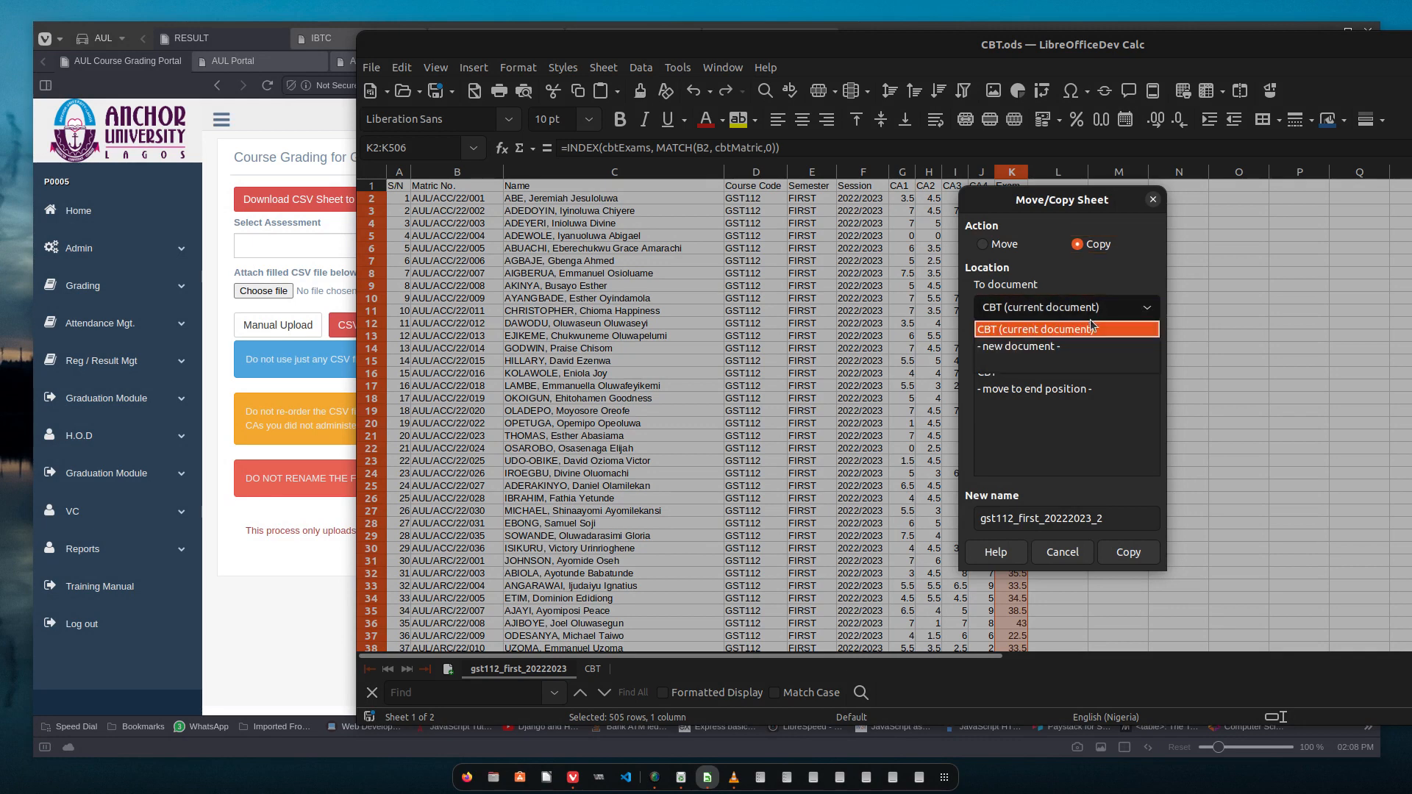
left_click(1049, 347)
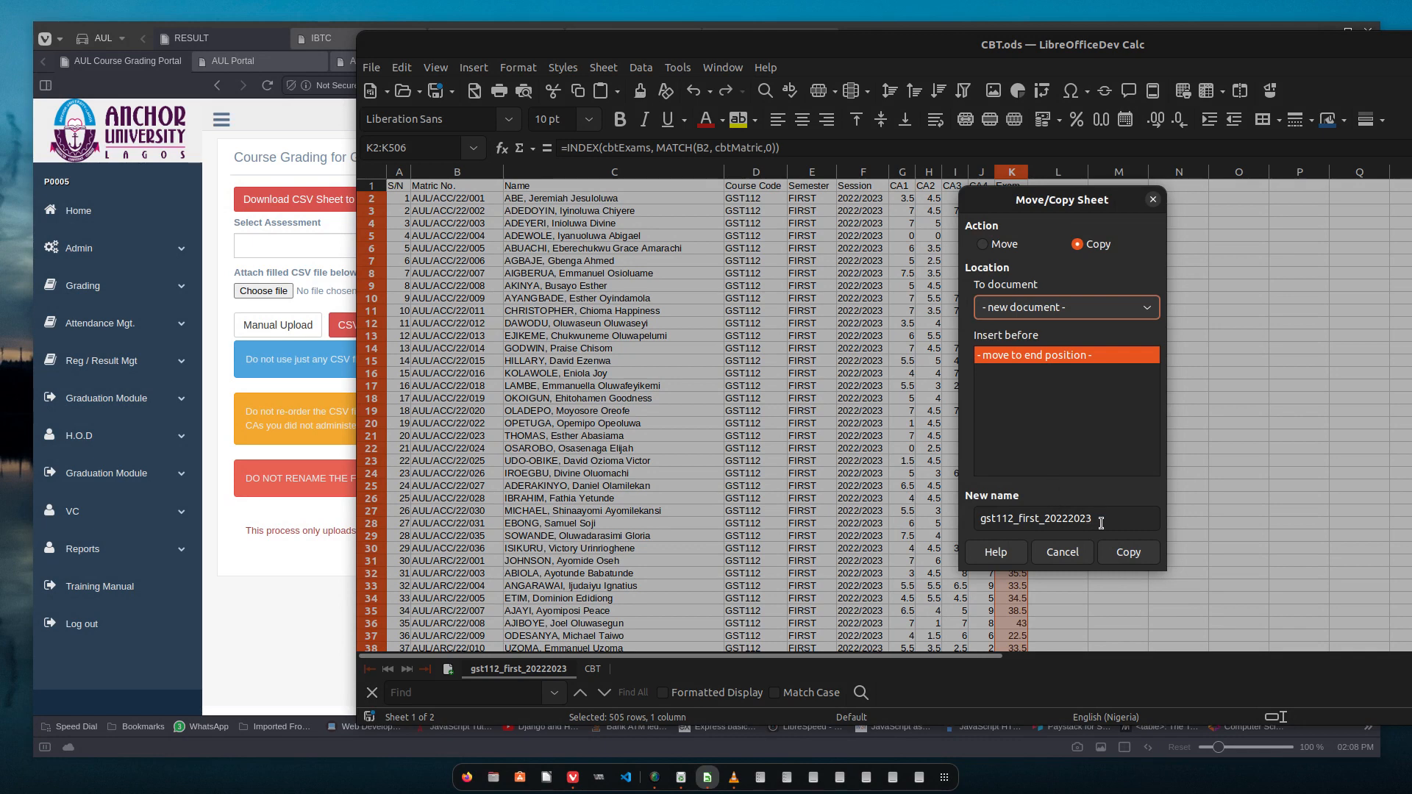
Step: Copy the new sheet's name text, gst112_first_20222023, to the clipboard and carry out the sheet copy
left_click_drag(1101, 522, 978, 520)
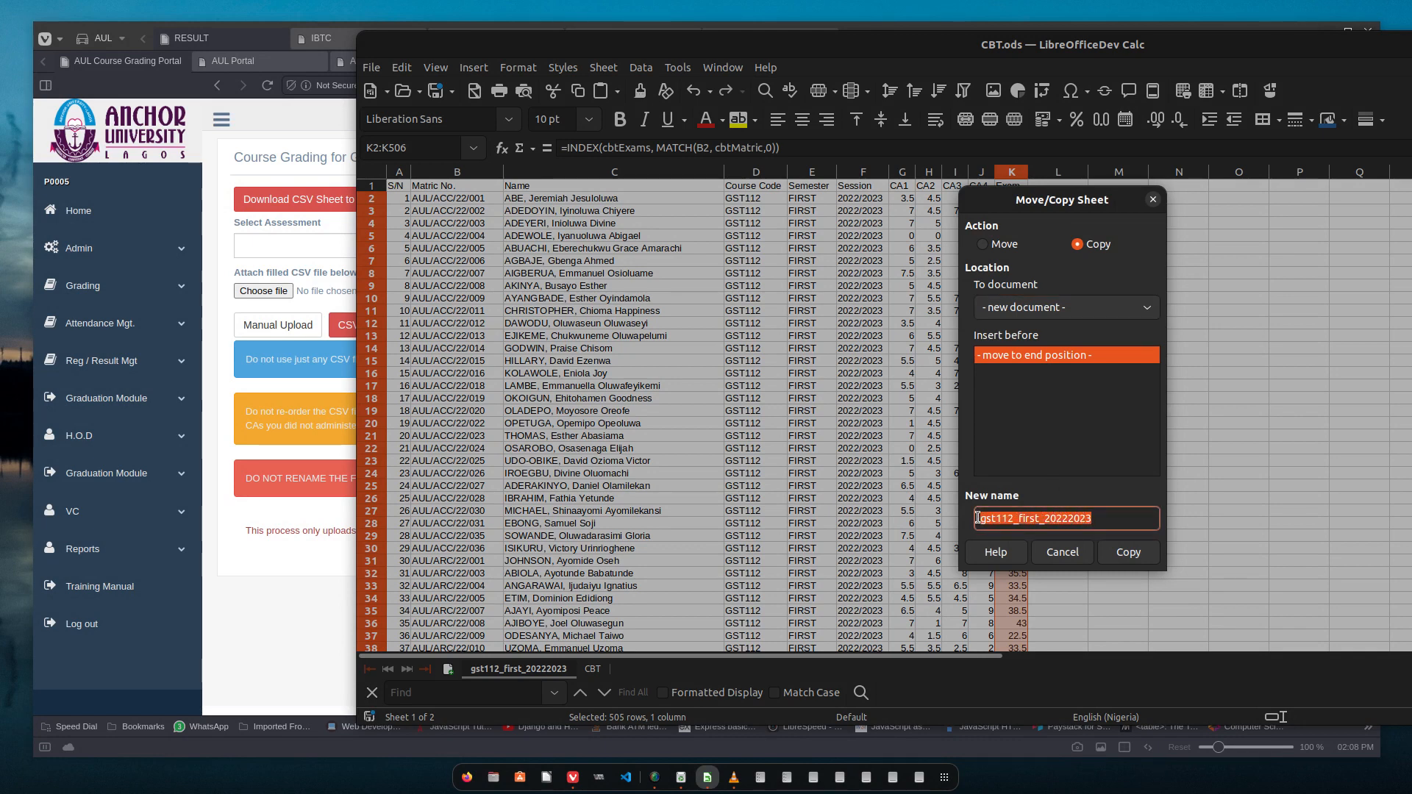
right_click(1017, 523)
left_click(1047, 545)
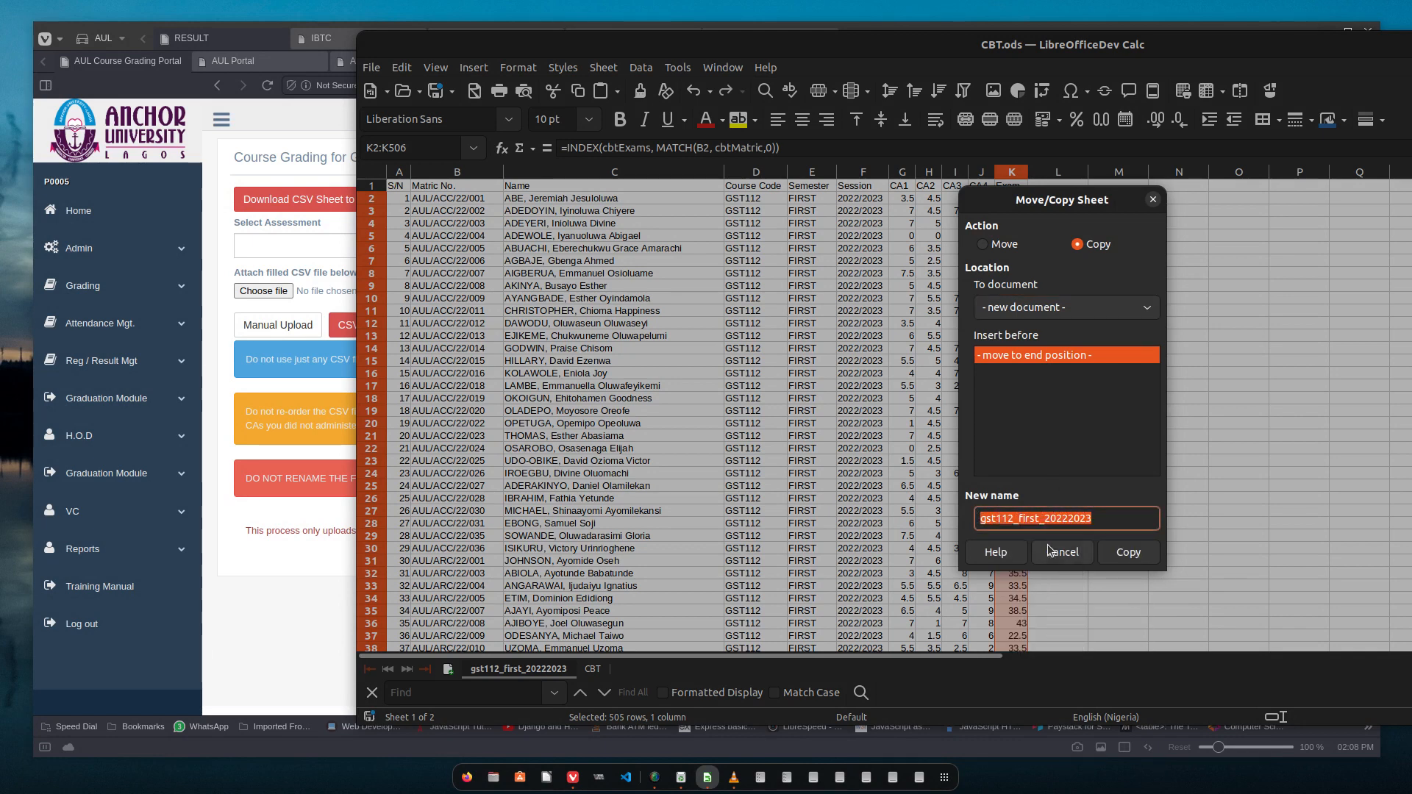
left_click(1127, 552)
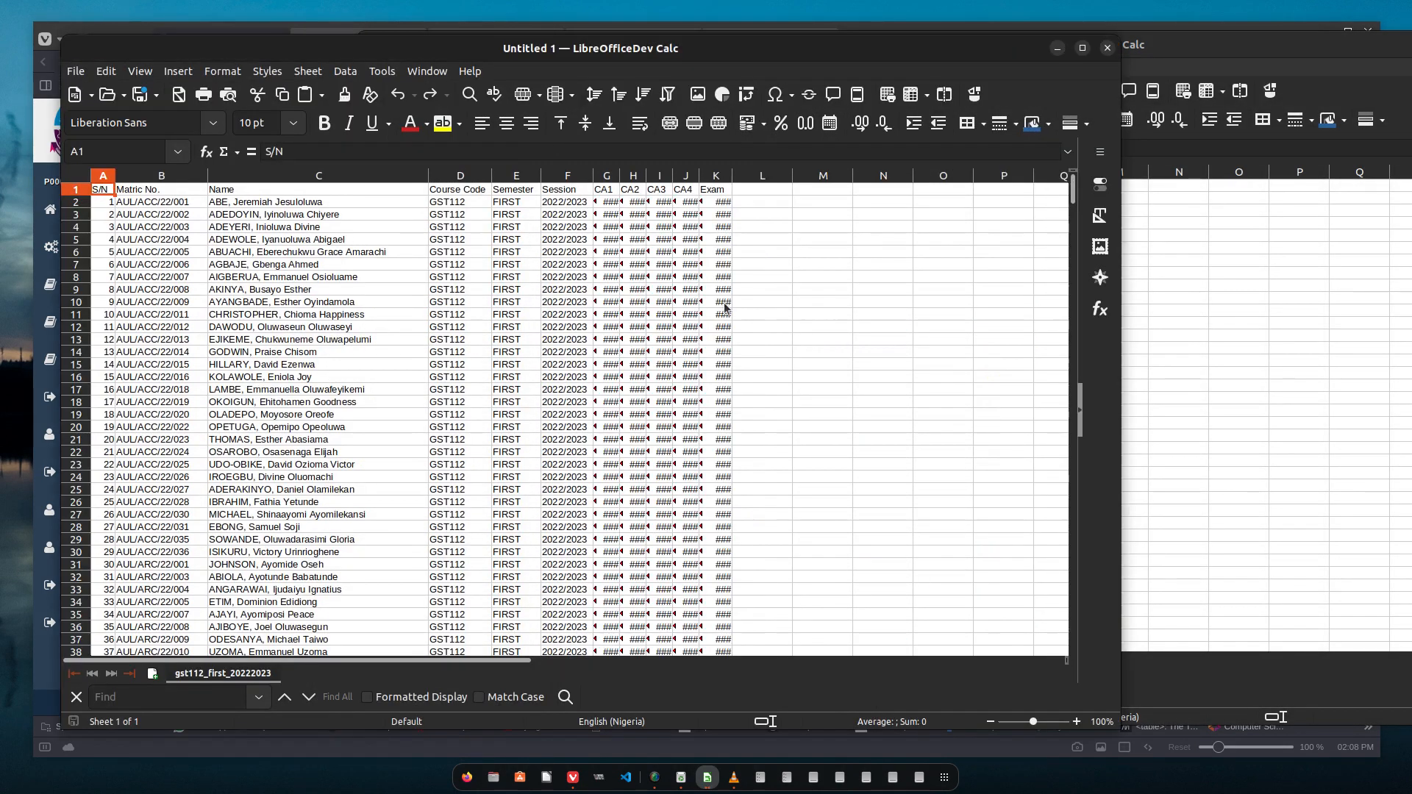
Step: Start saving the new document and choose Text CSV (.csv) as the file format
left_click(141, 95)
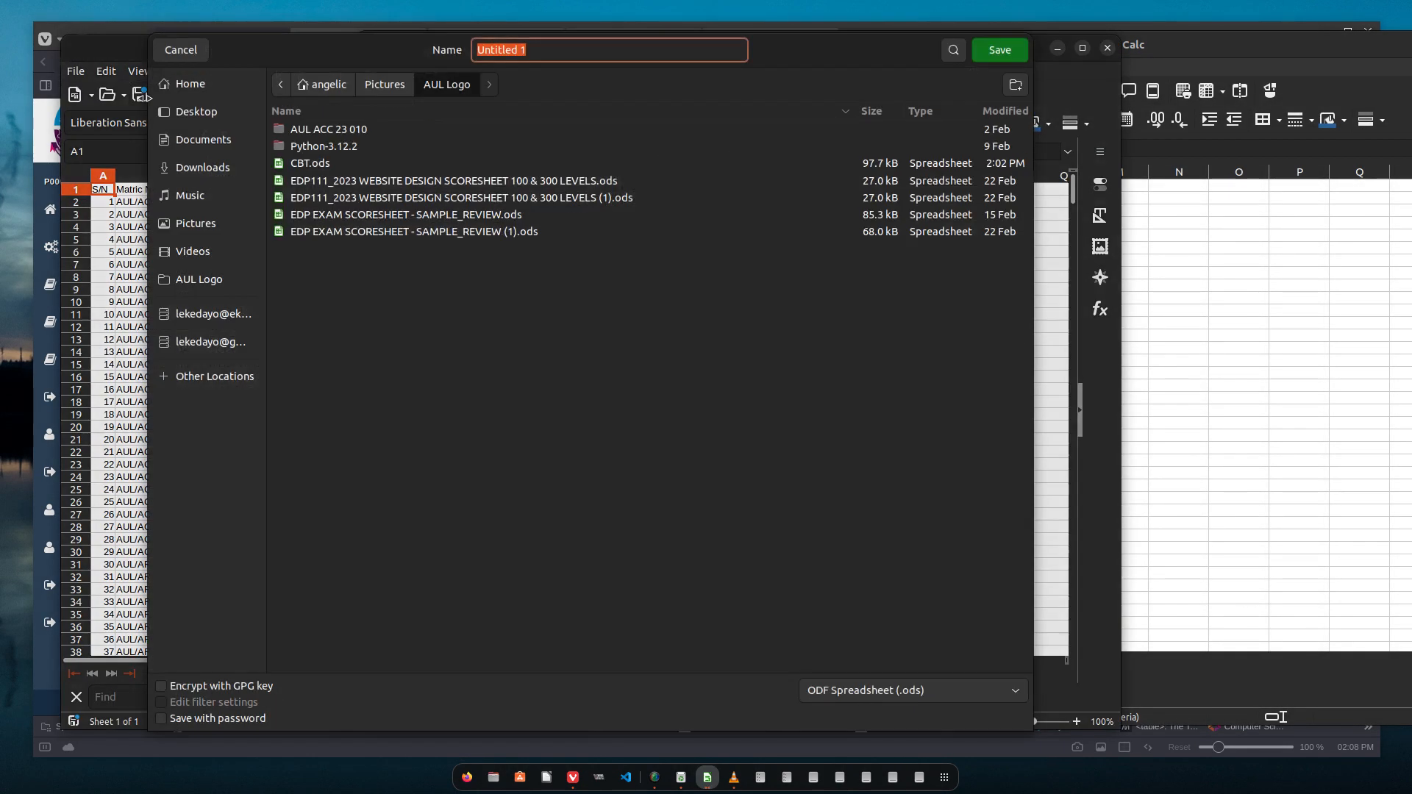
left_click(918, 690)
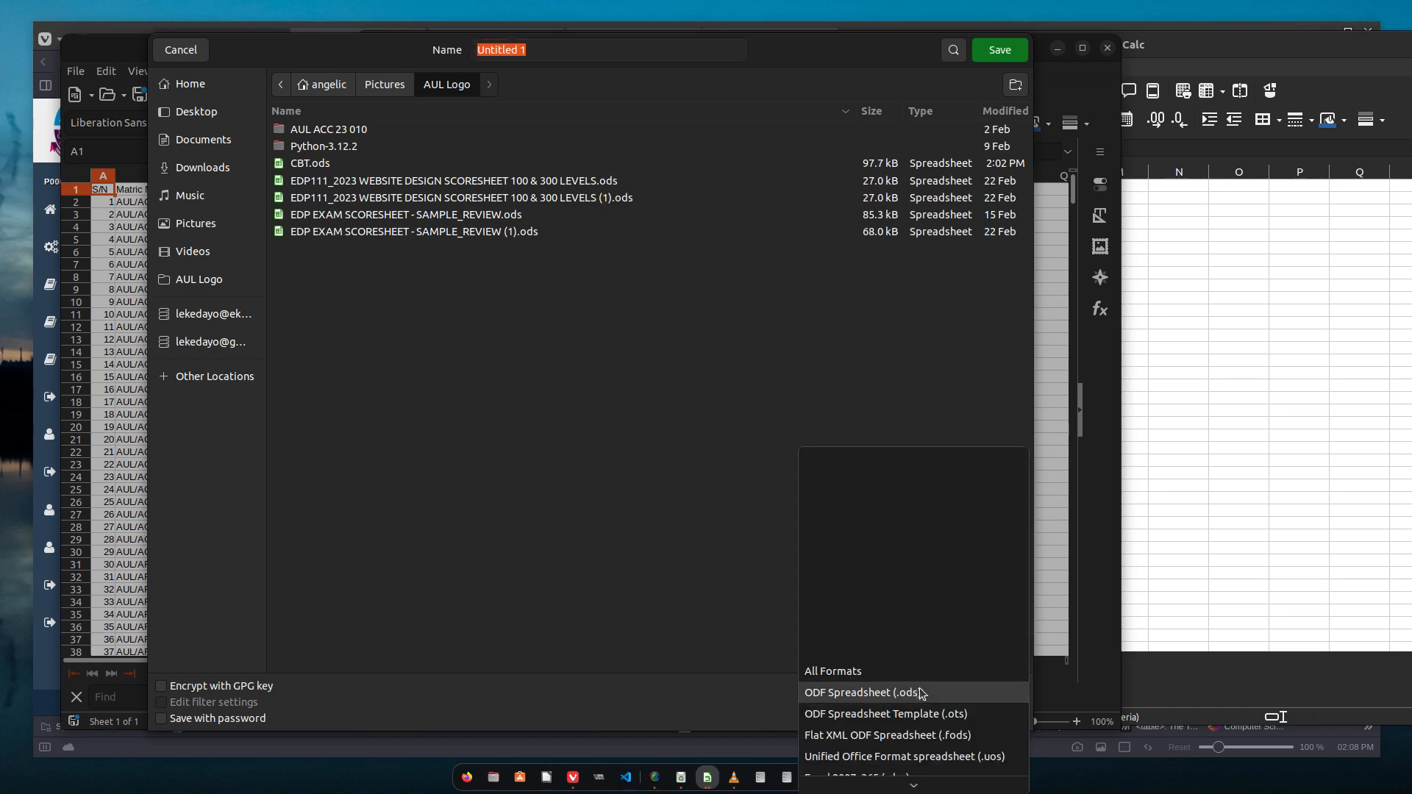
scroll(919, 692, "down", 4)
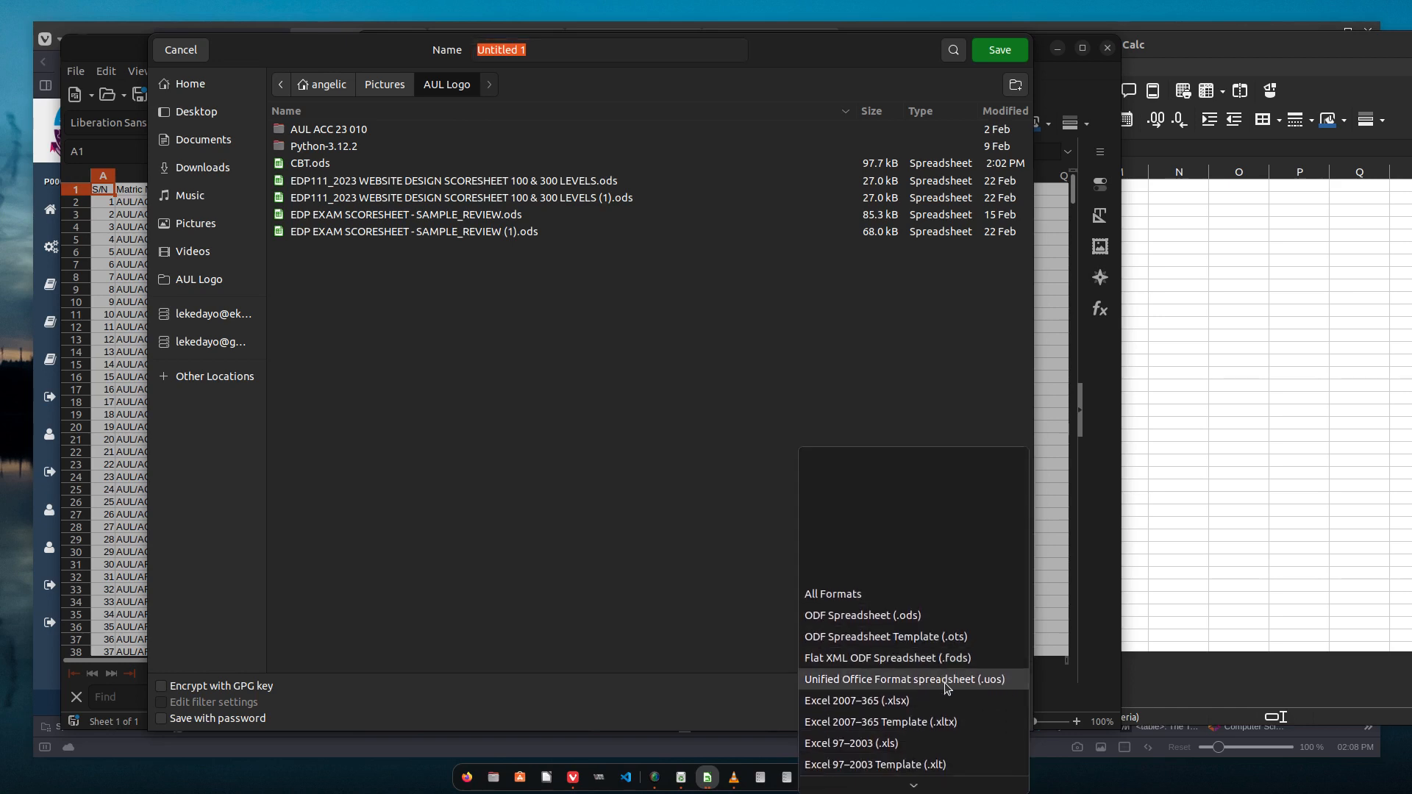
scroll(946, 687, "down", 4)
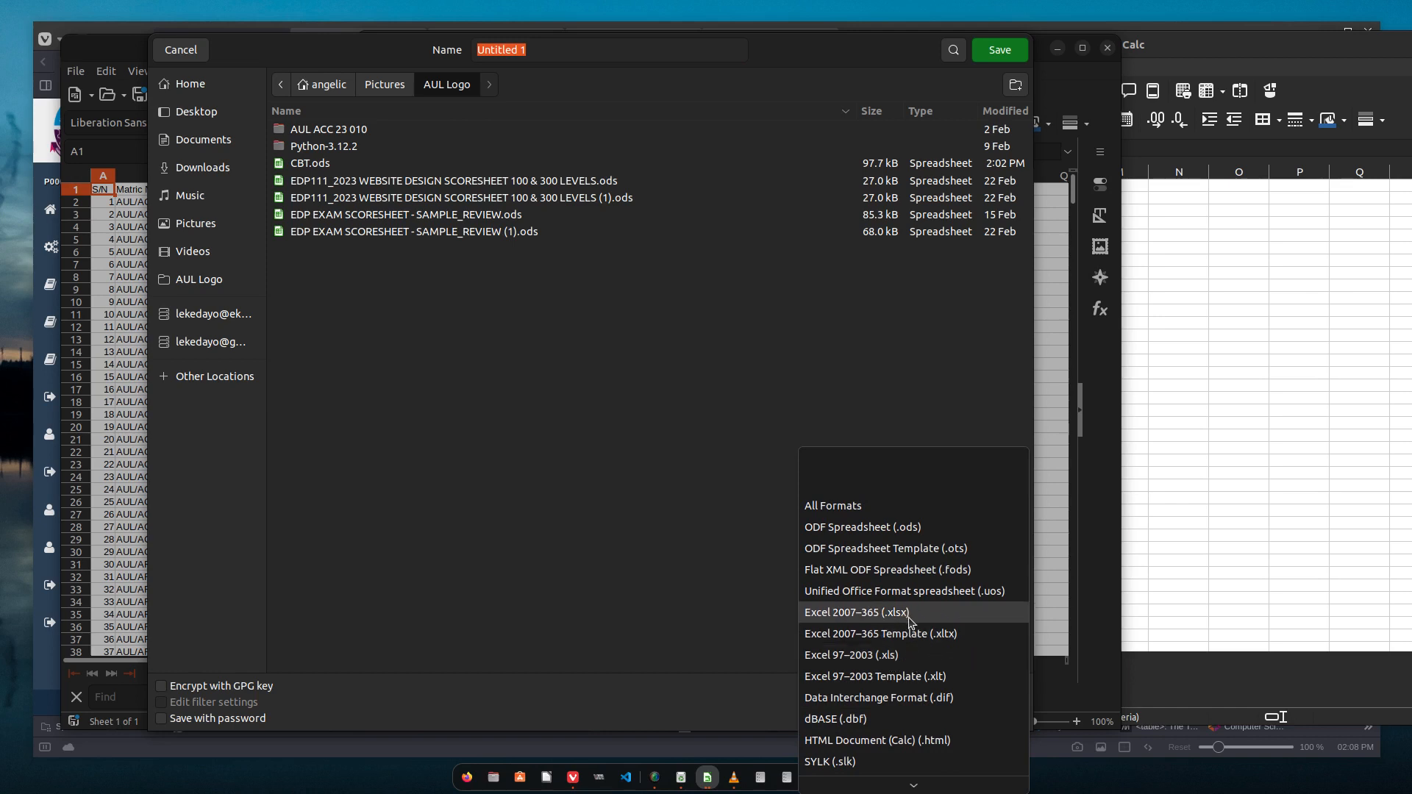
scroll(922, 674, "down", 2)
left_click(906, 734)
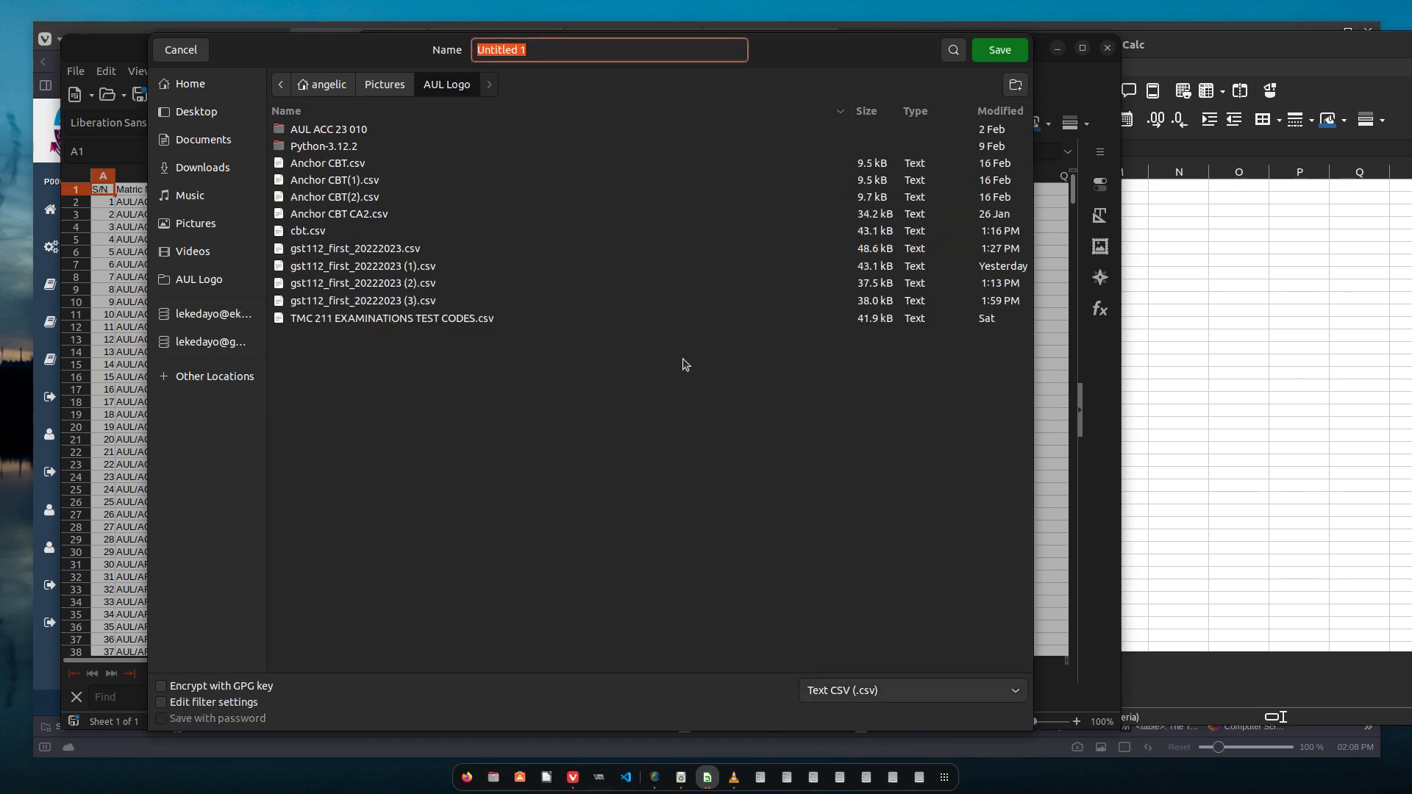
Step: Save the file as gst112_first_20222023 in AUL Logo, replacing the existing CSV and accepting the Unicode (UTF-8), comma-delimited export options
right_click(498, 49)
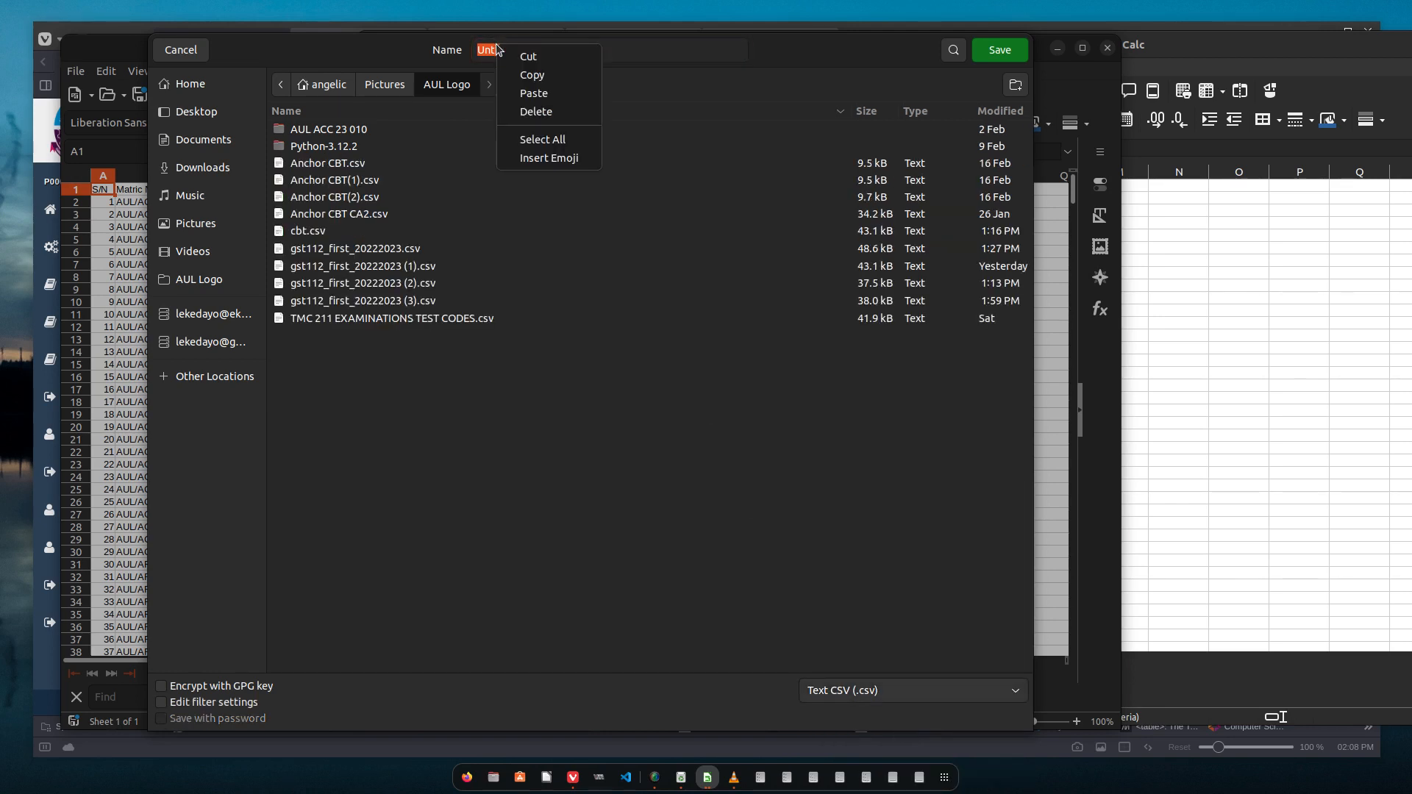
left_click(544, 93)
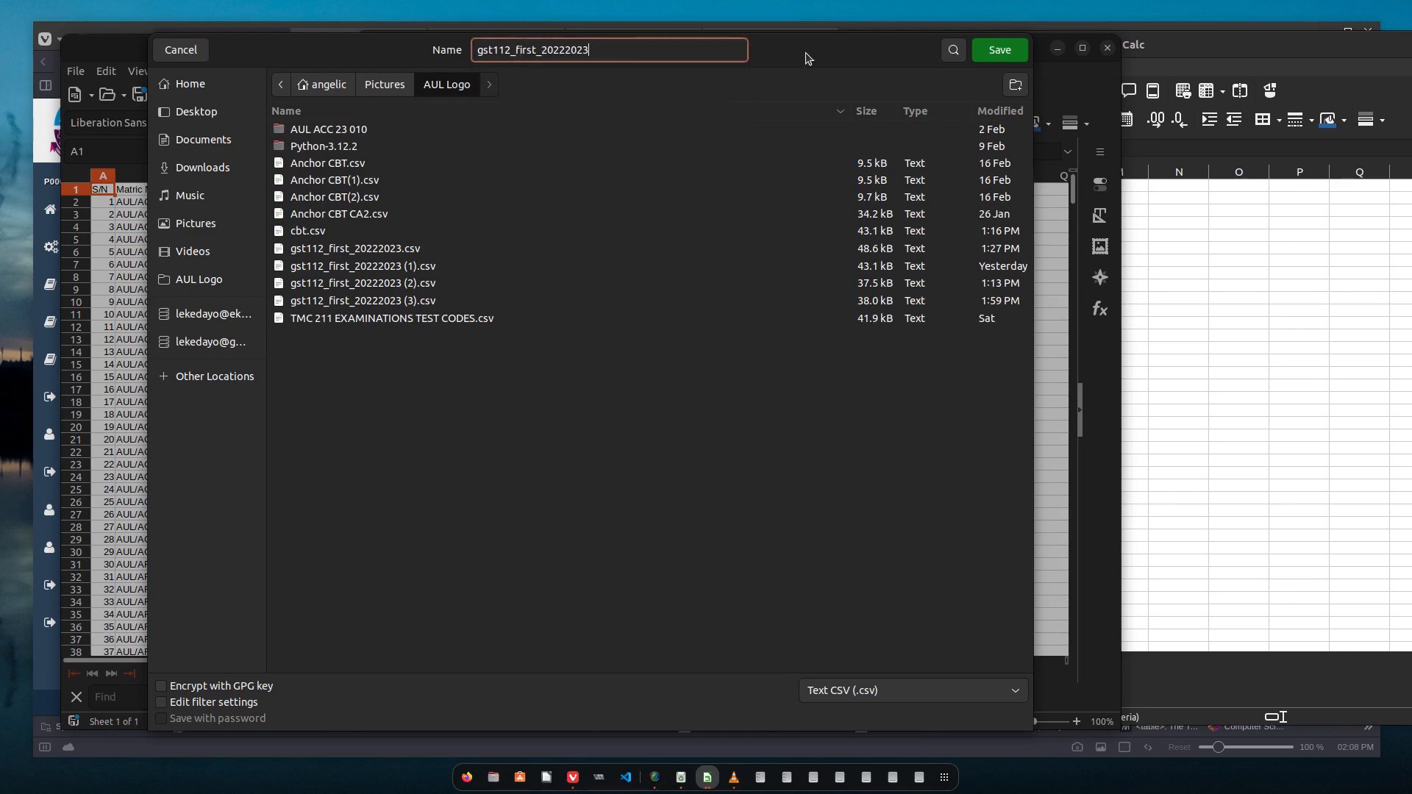
left_click(1004, 53)
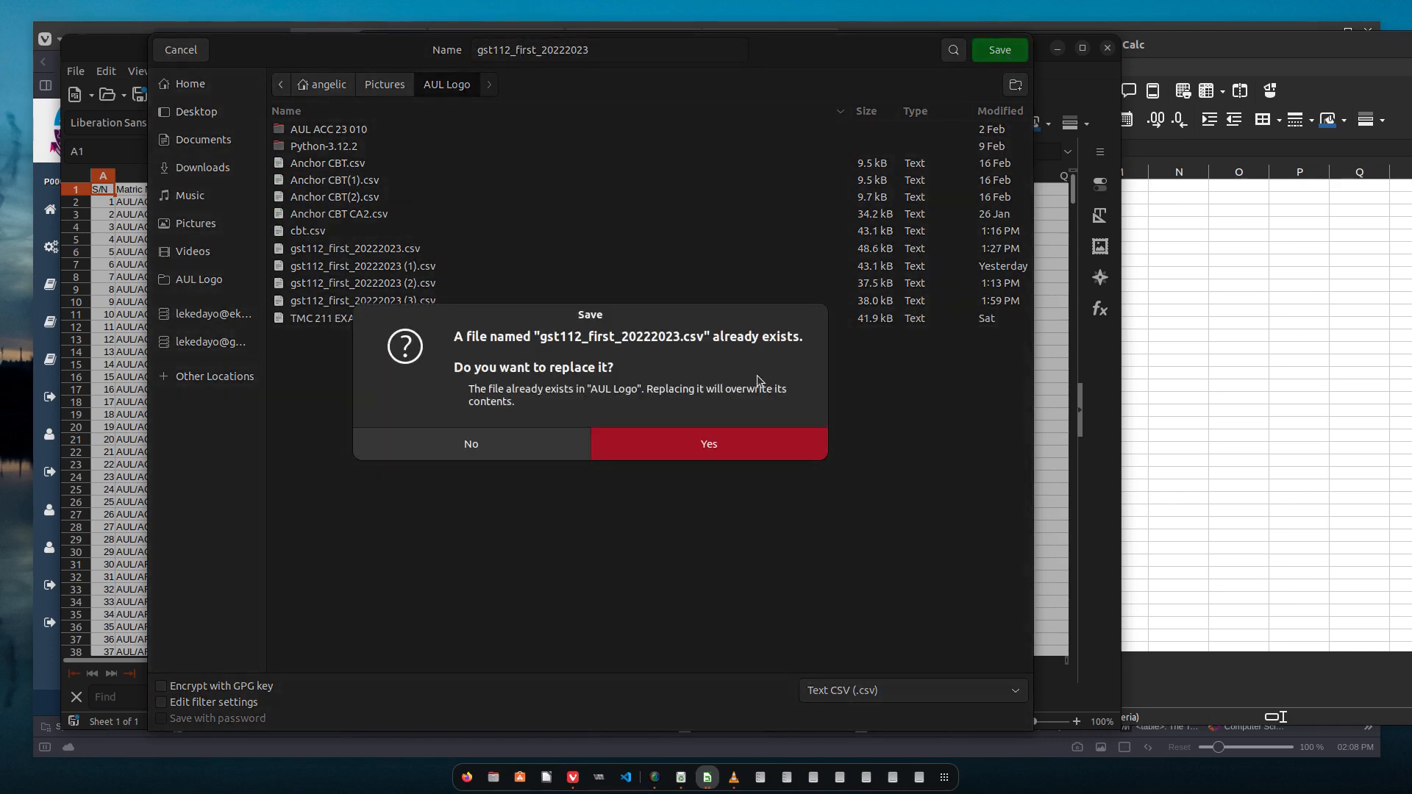
left_click(709, 444)
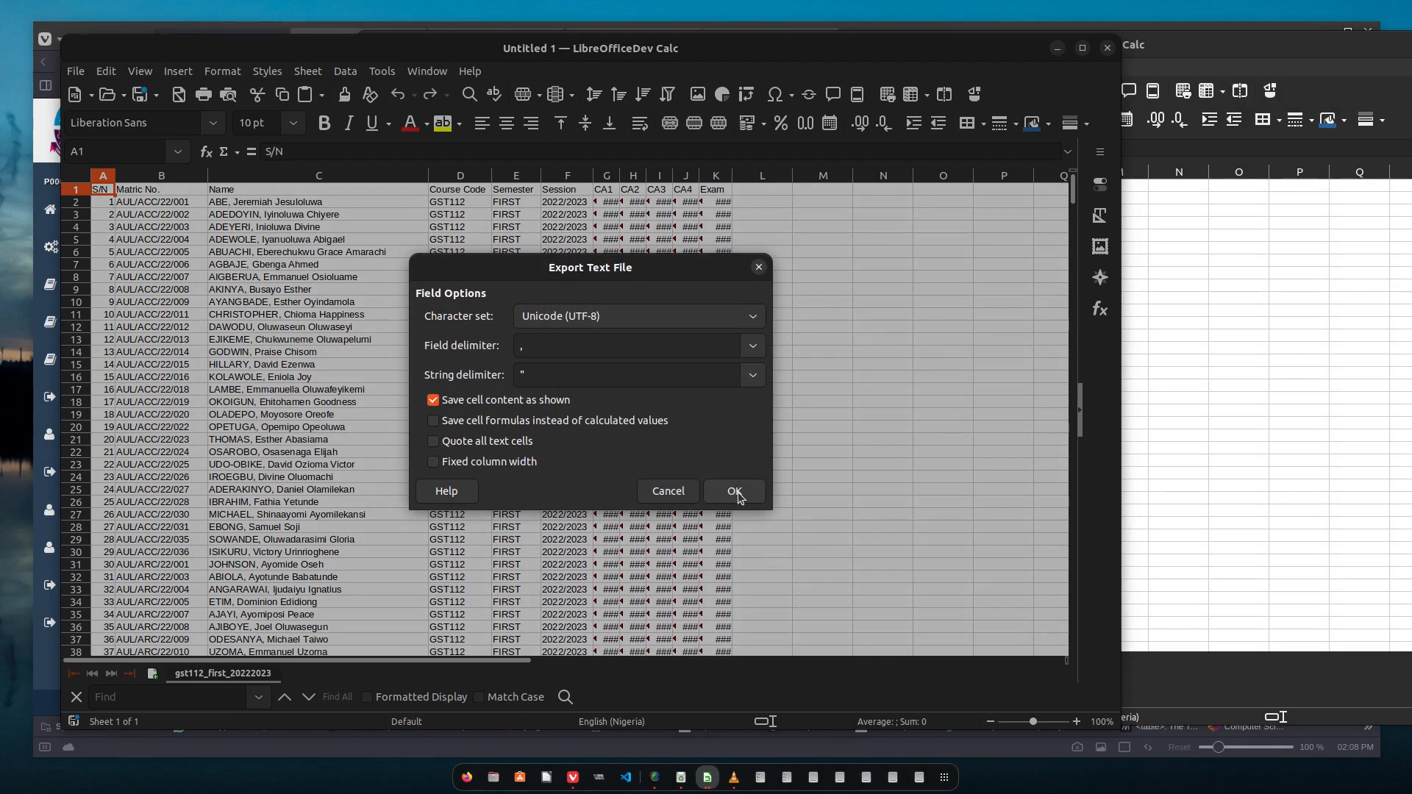
left_click(735, 491)
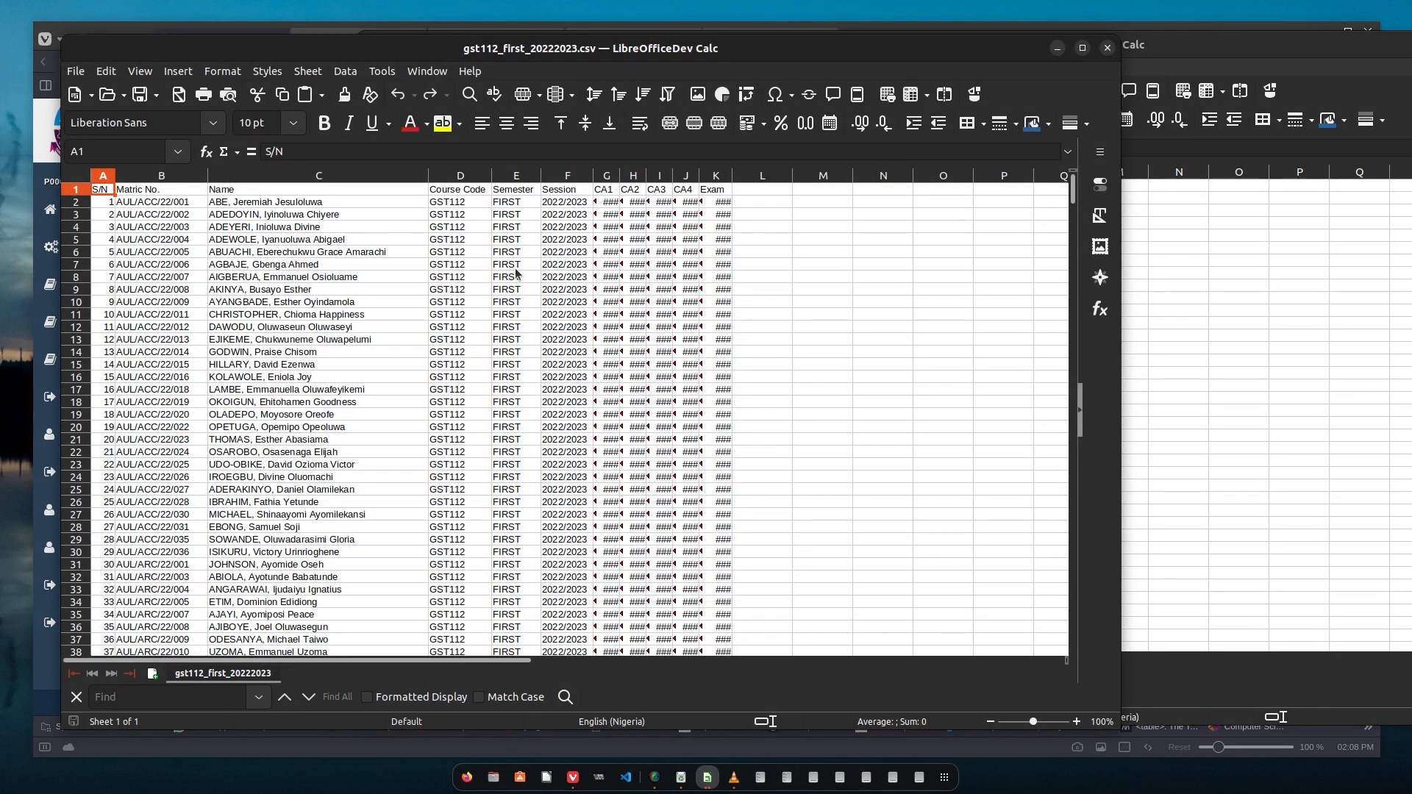
Step: Widen the CA1 and CA2 columns in the exported CSV to inspect their contents, and close the file without saving the changes
left_click_drag(619, 177, 632, 178)
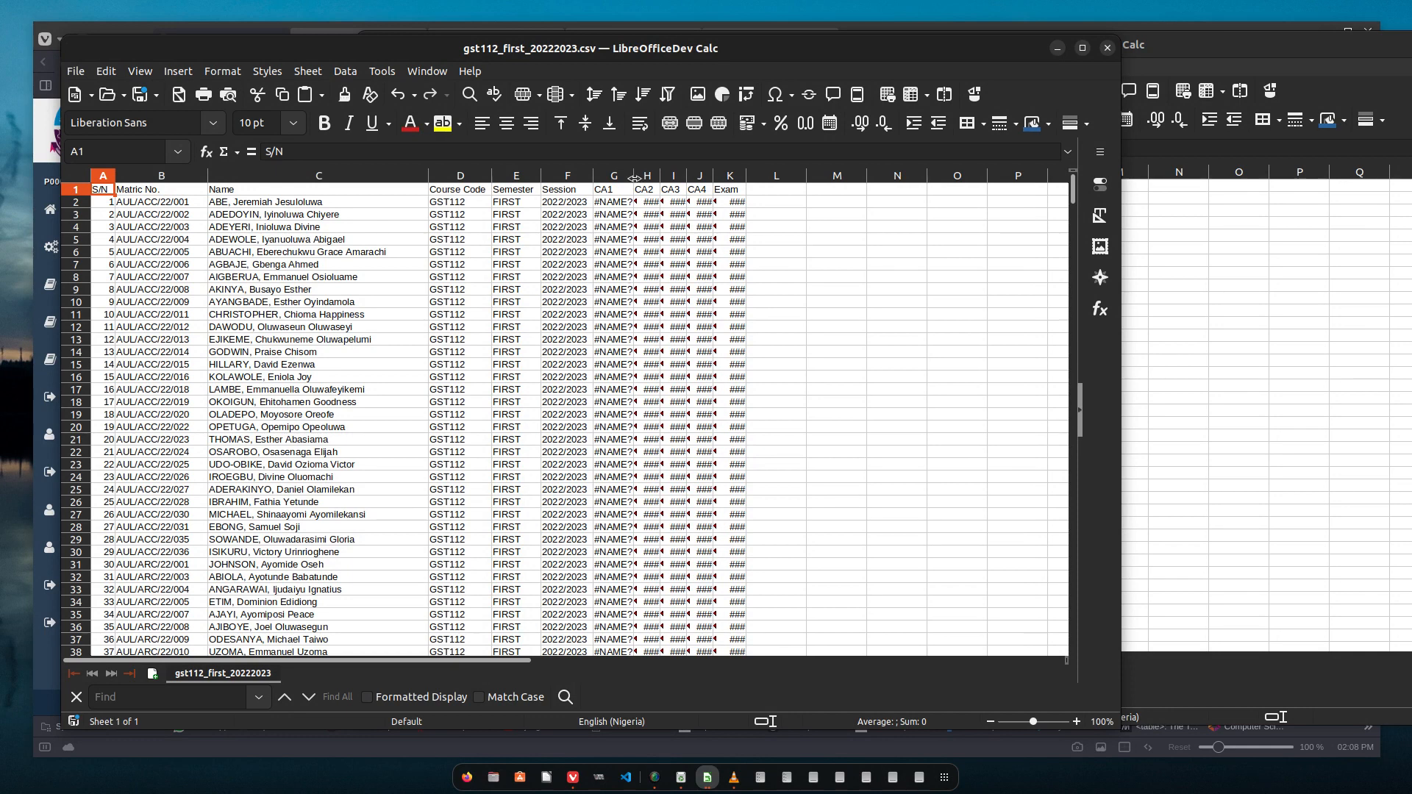
left_click_drag(660, 178, 692, 179)
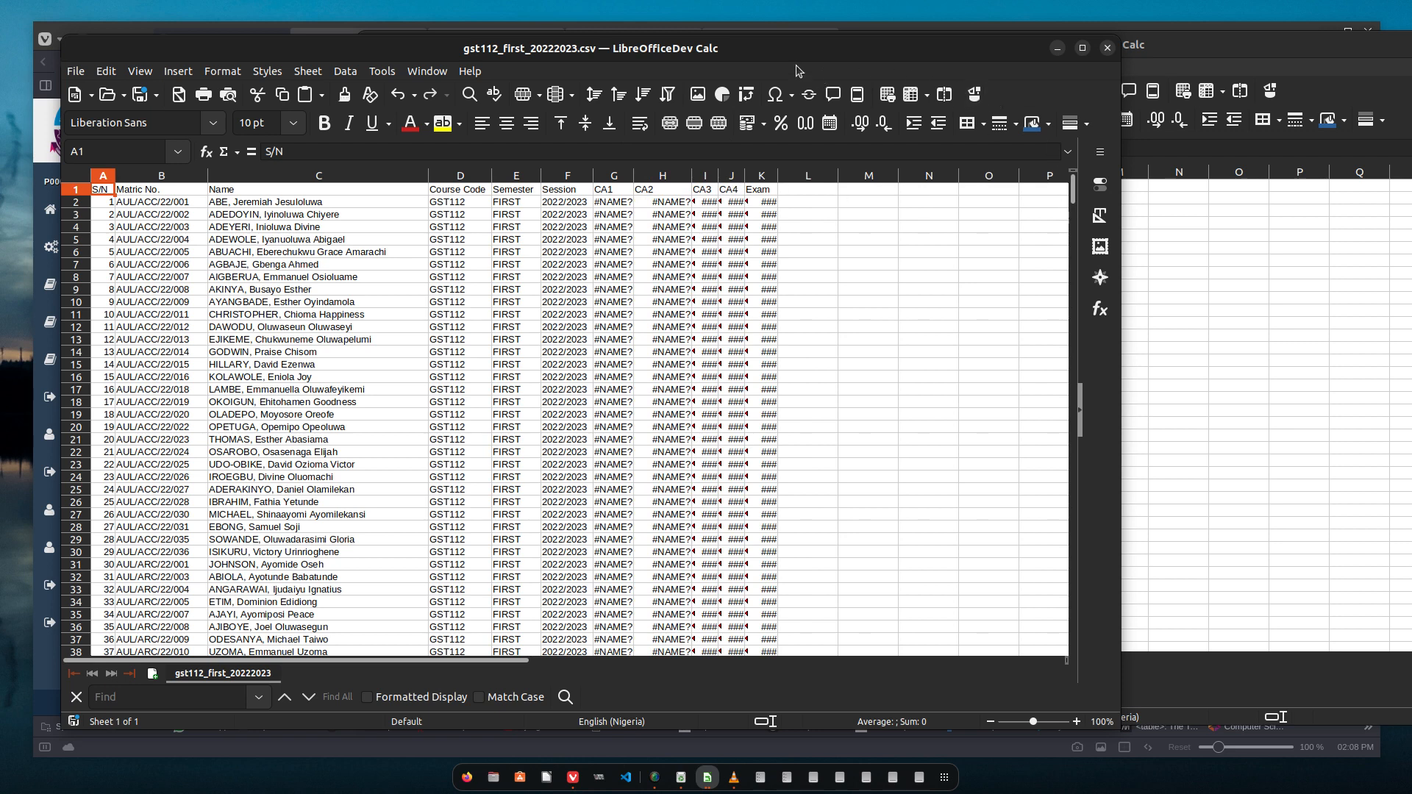
left_click_drag(788, 59, 783, 104)
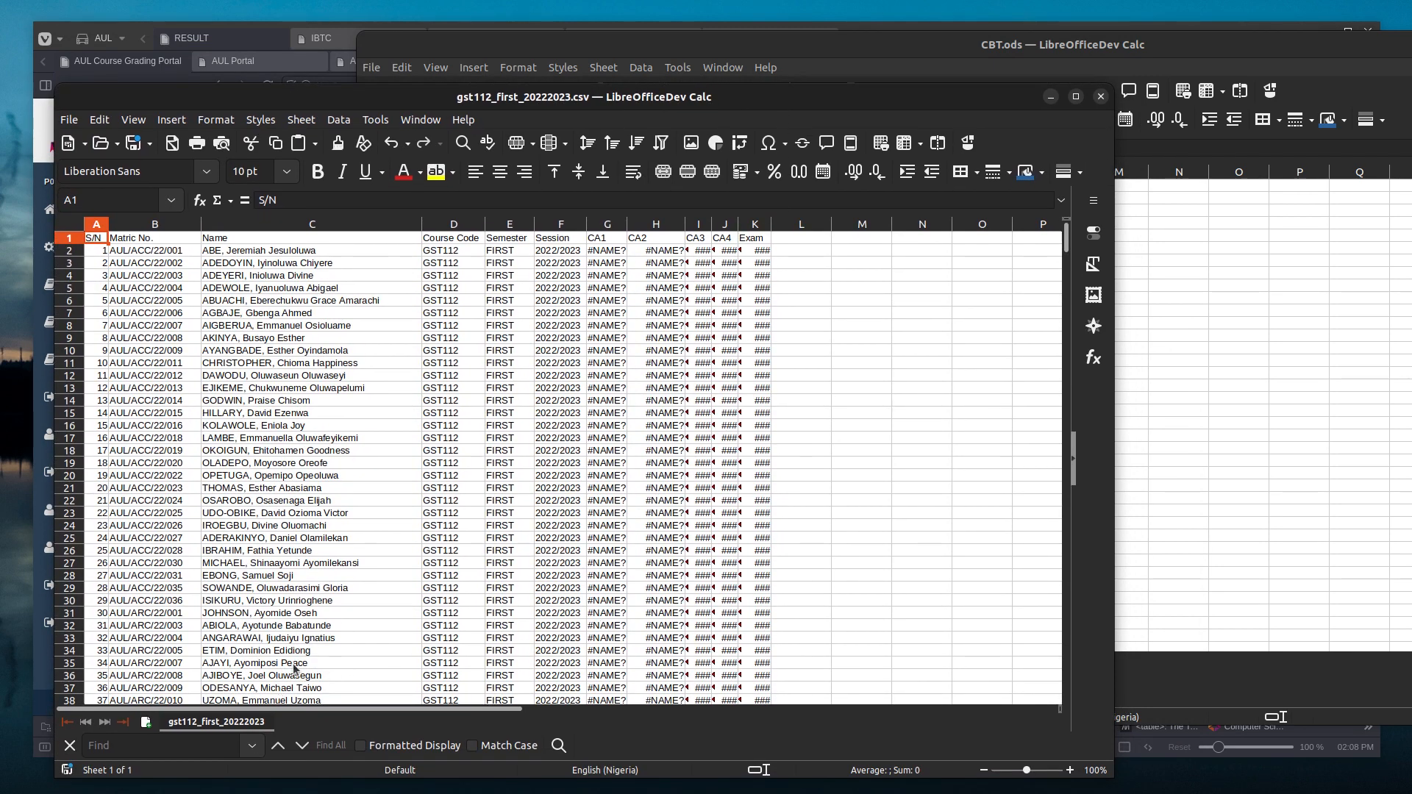
left_click(1101, 97)
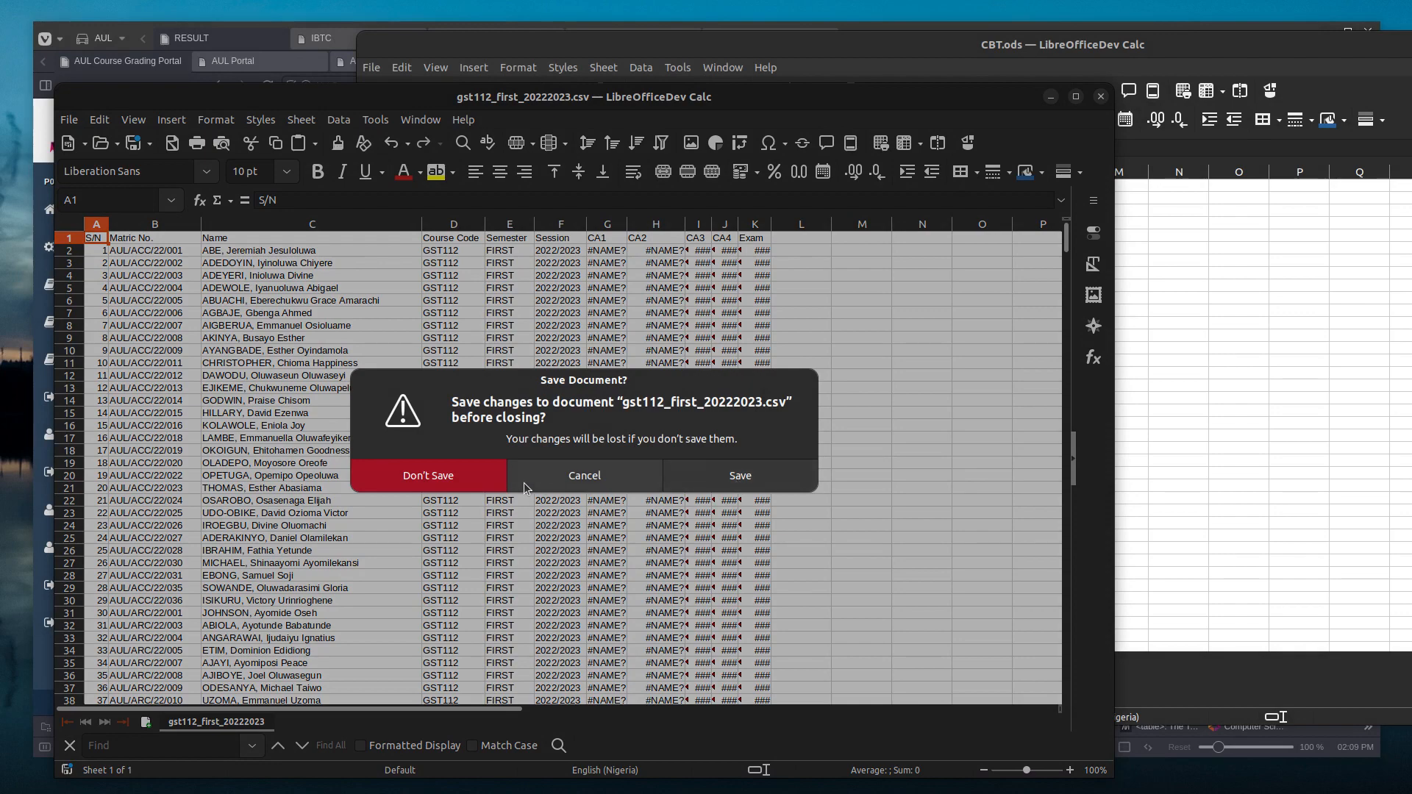
left_click(461, 483)
left_click(906, 200)
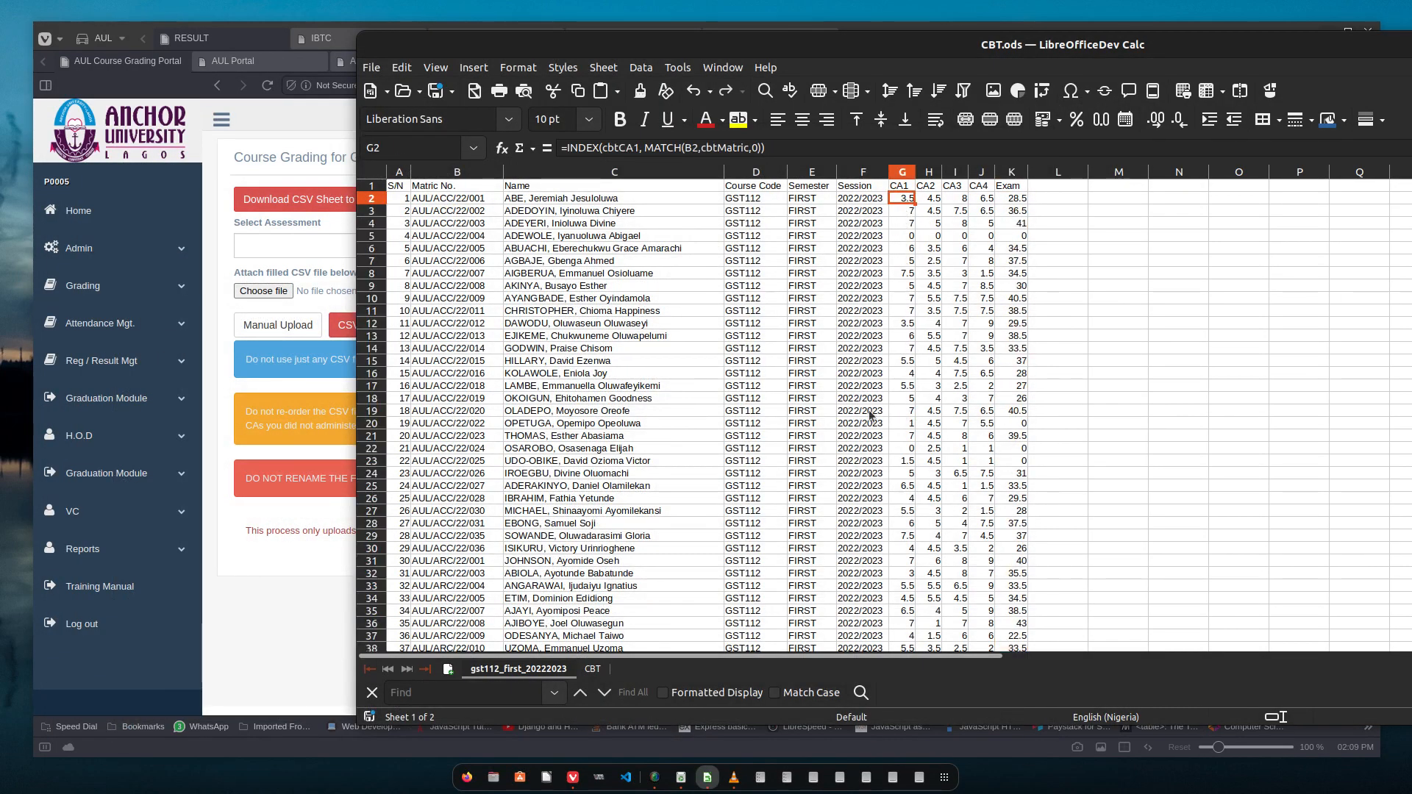
right_click(520, 673)
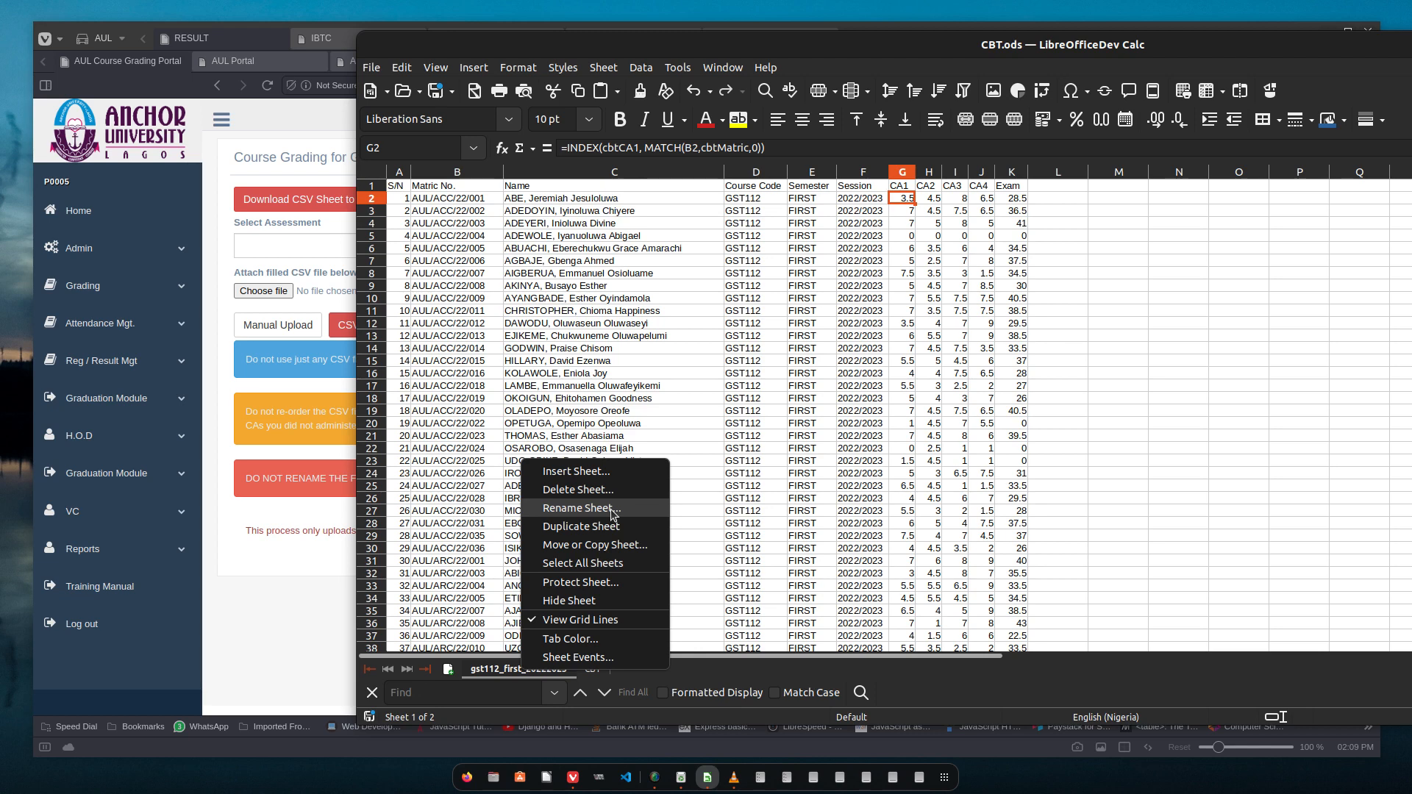
left_click(595, 545)
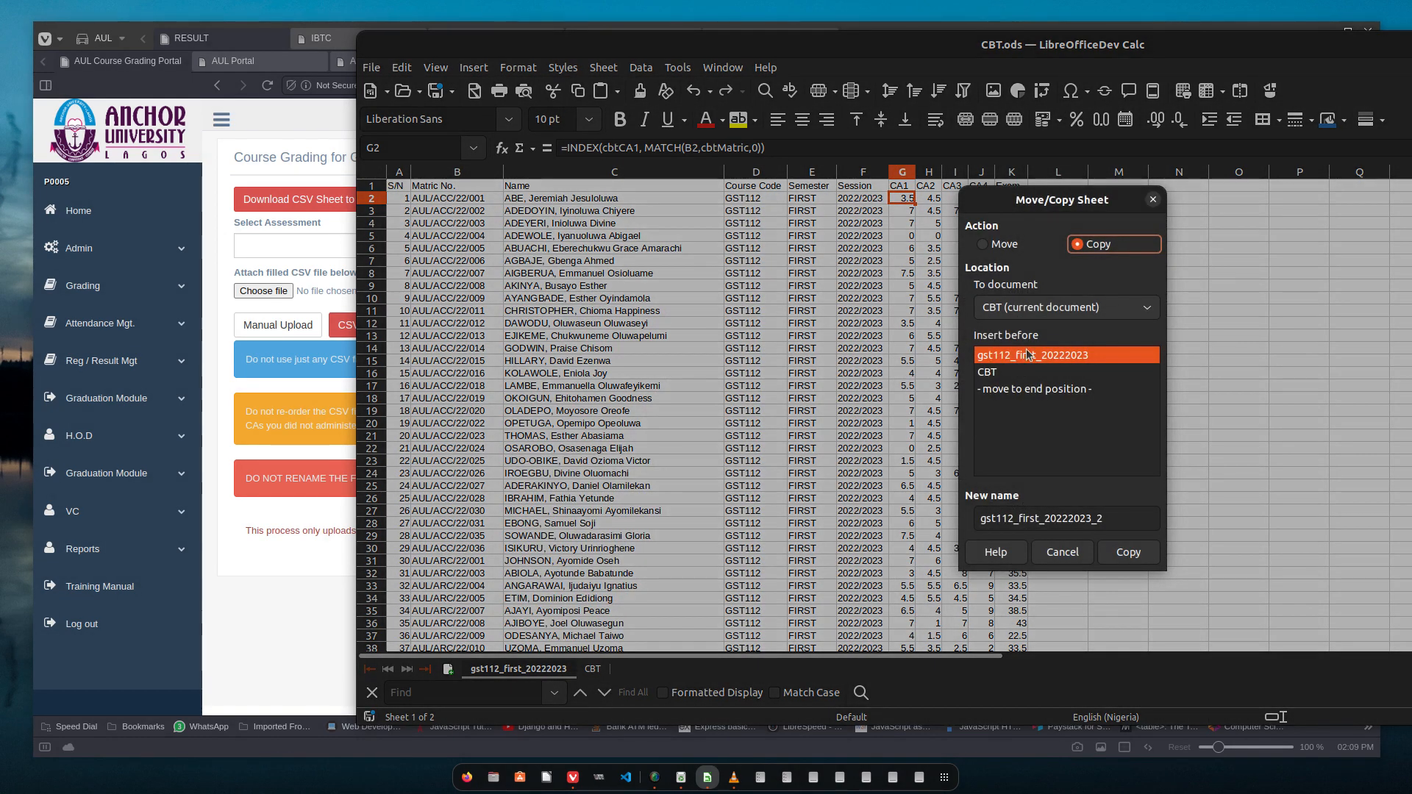
left_click(1014, 248)
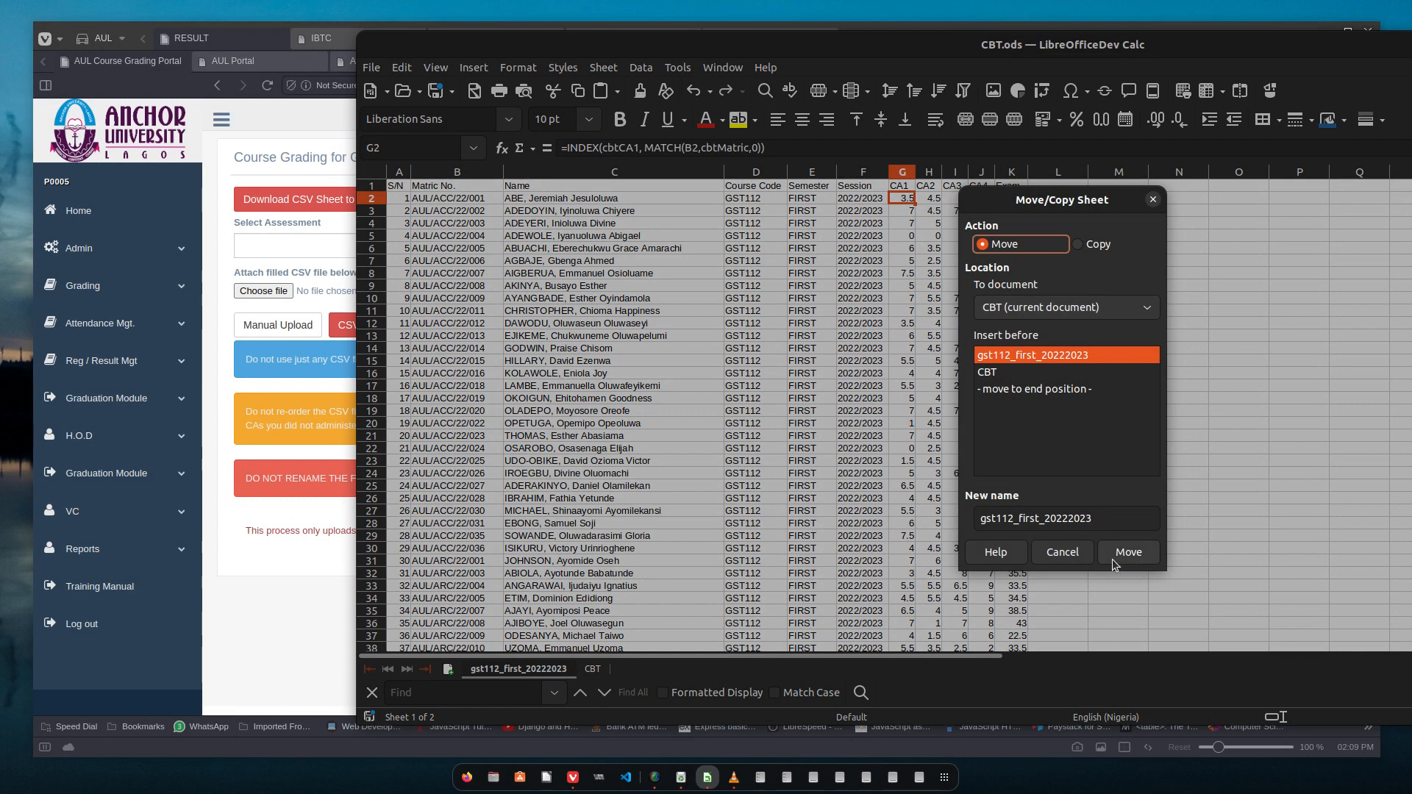
left_click(1062, 553)
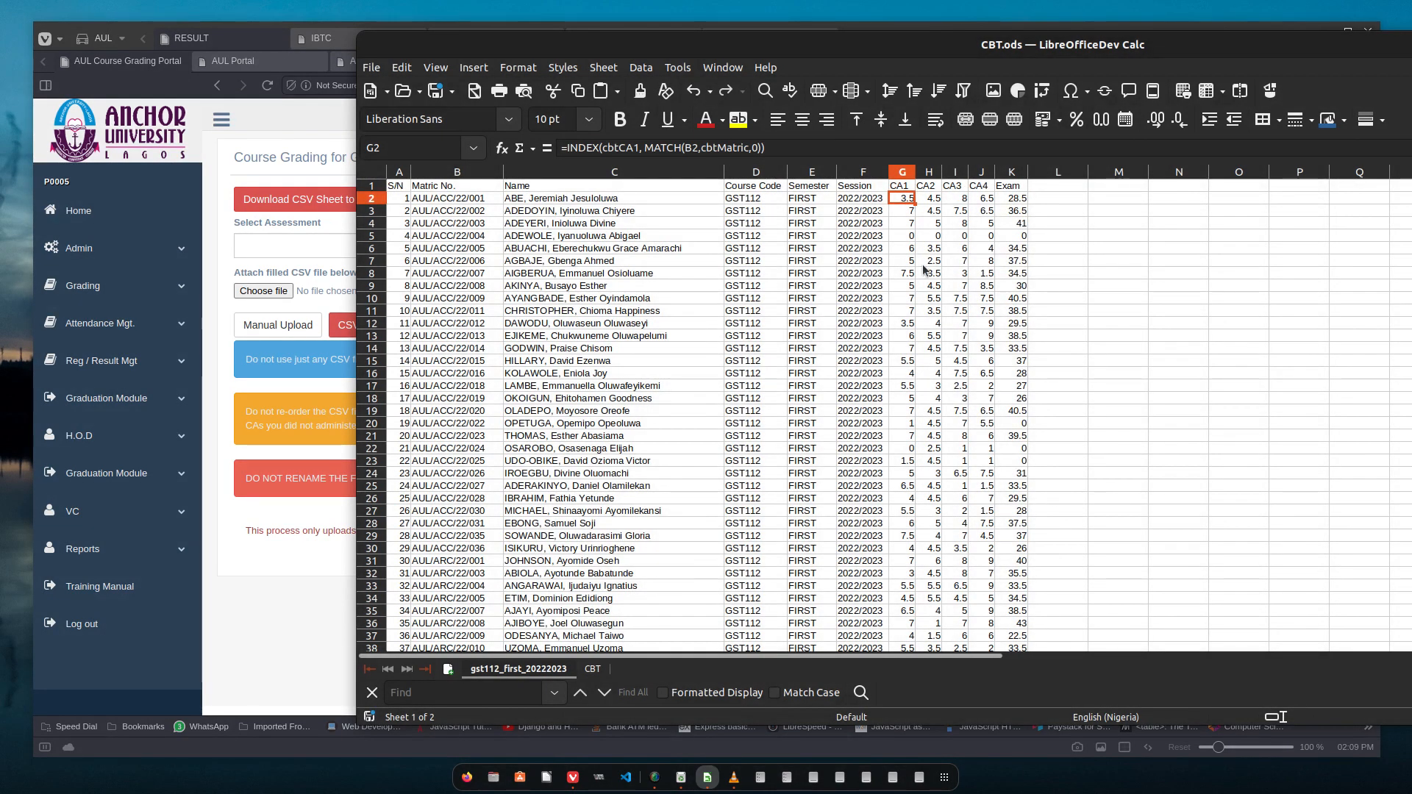
Step: Insert five blank columns before CA1 in gst112_first_20222023 and move the CA1 to Exam headings into G1:K1
right_click(902, 177)
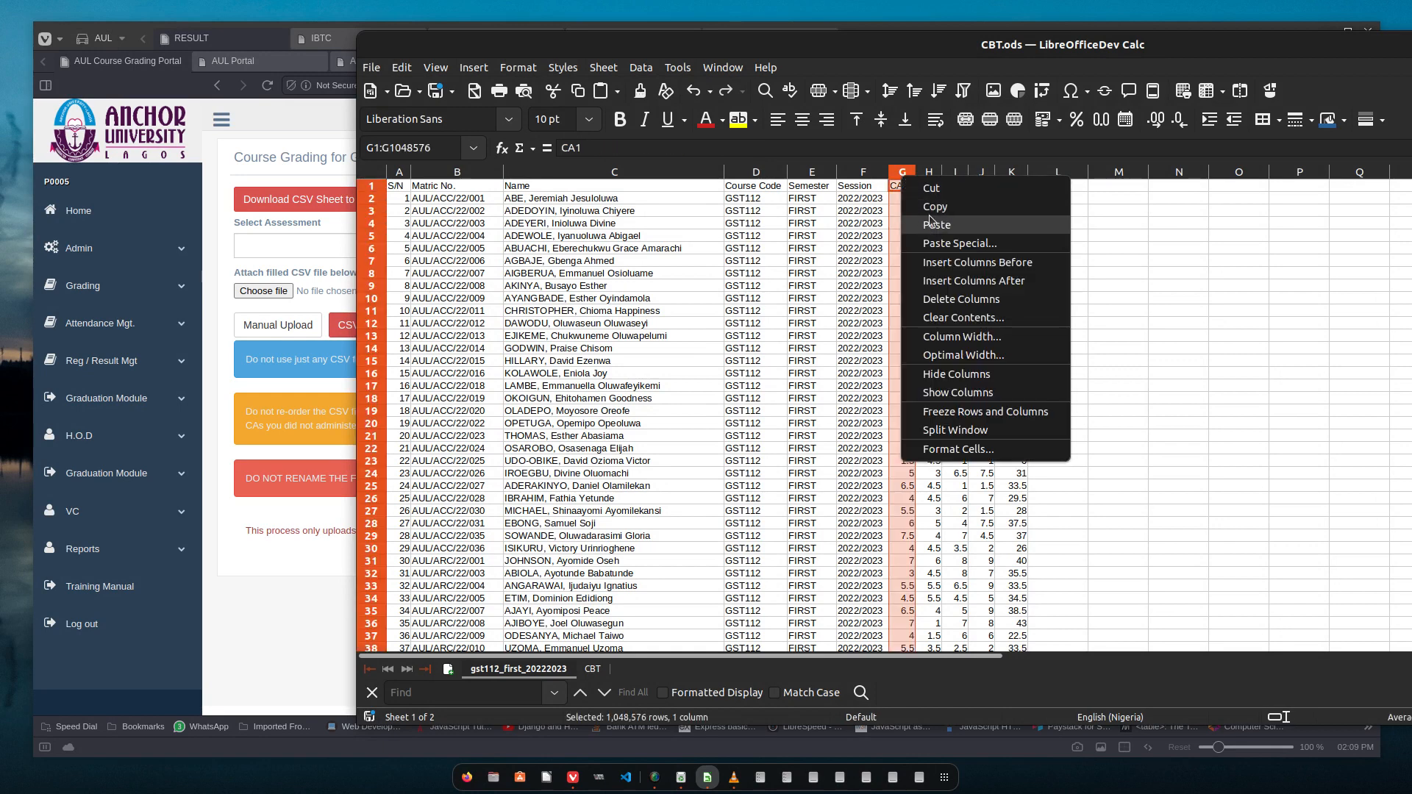
left_click(949, 267)
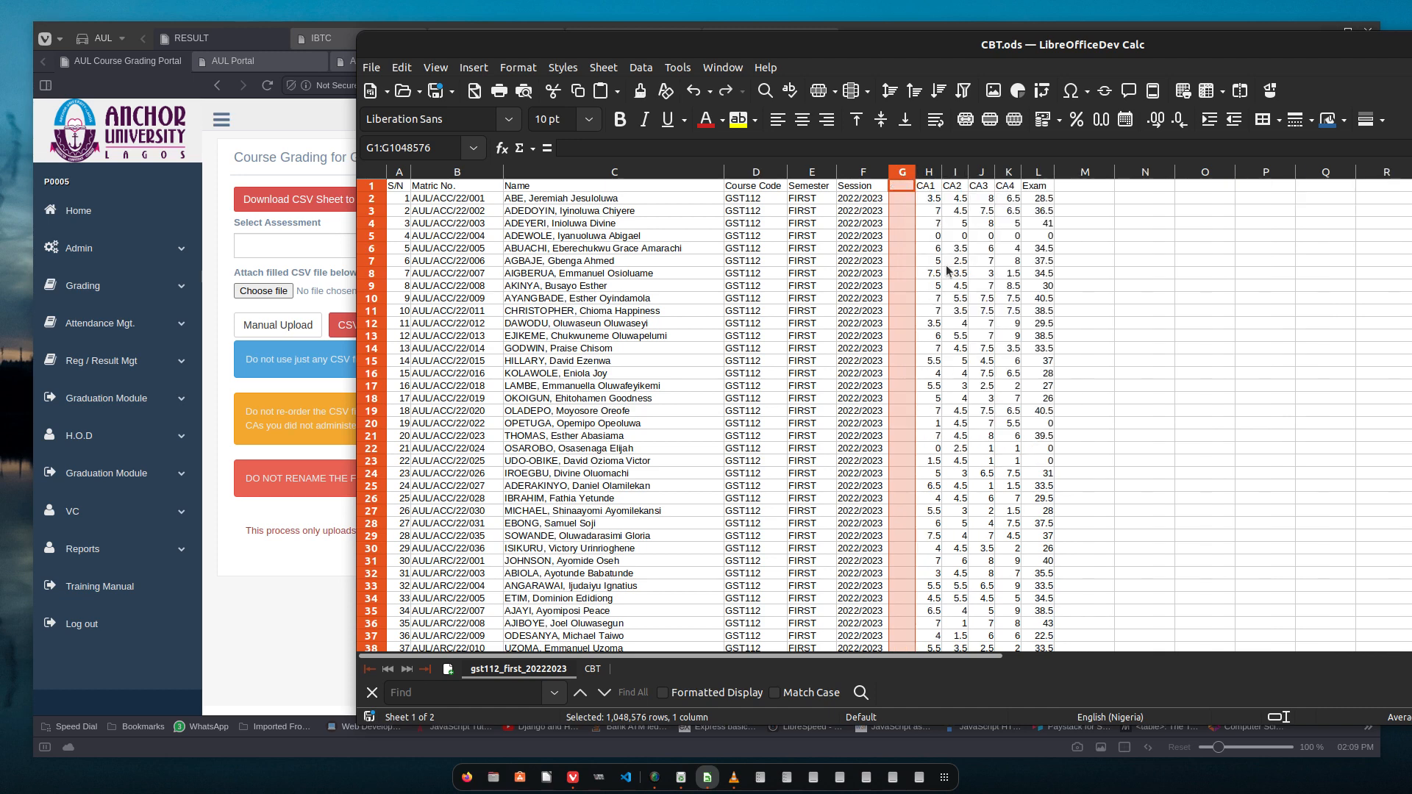
right_click(901, 184)
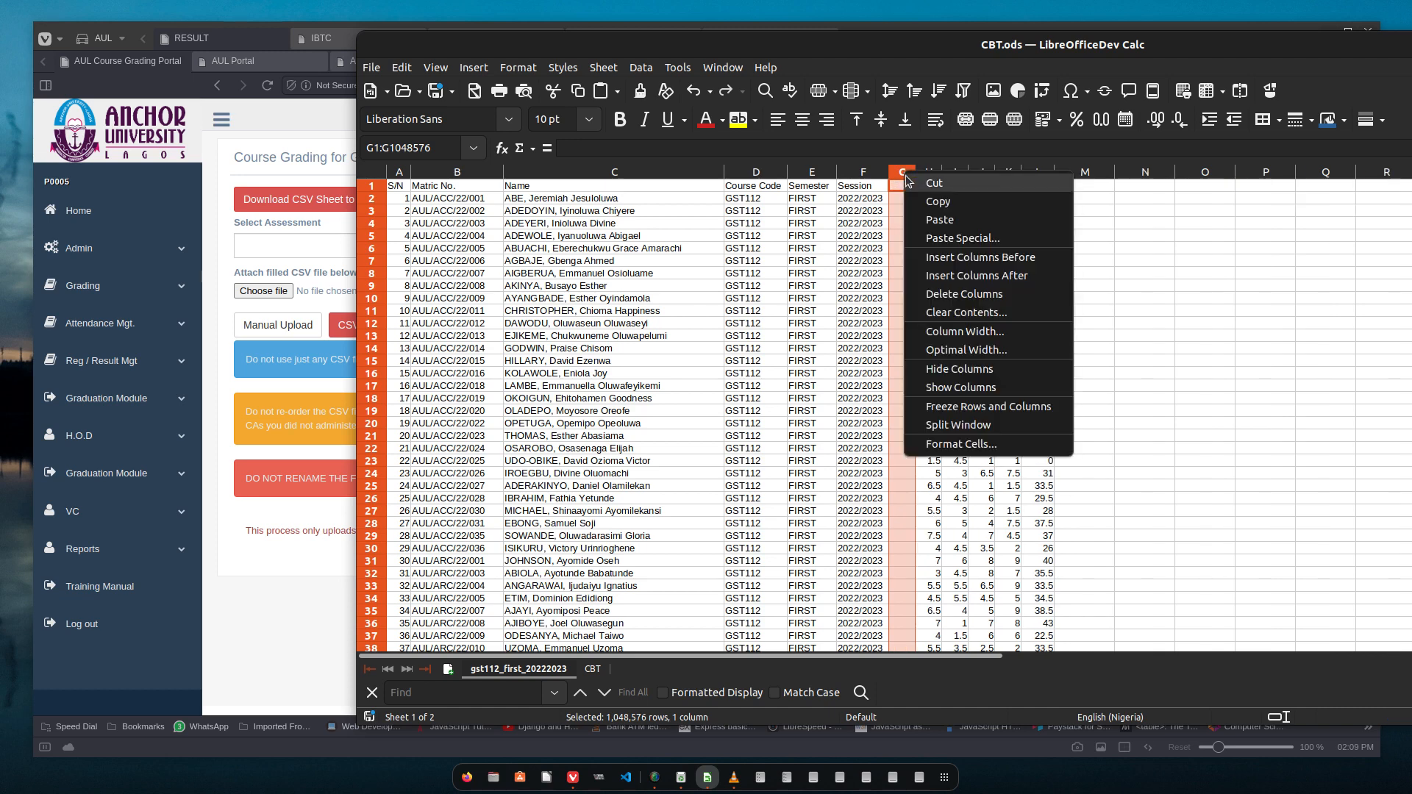
left_click(953, 263)
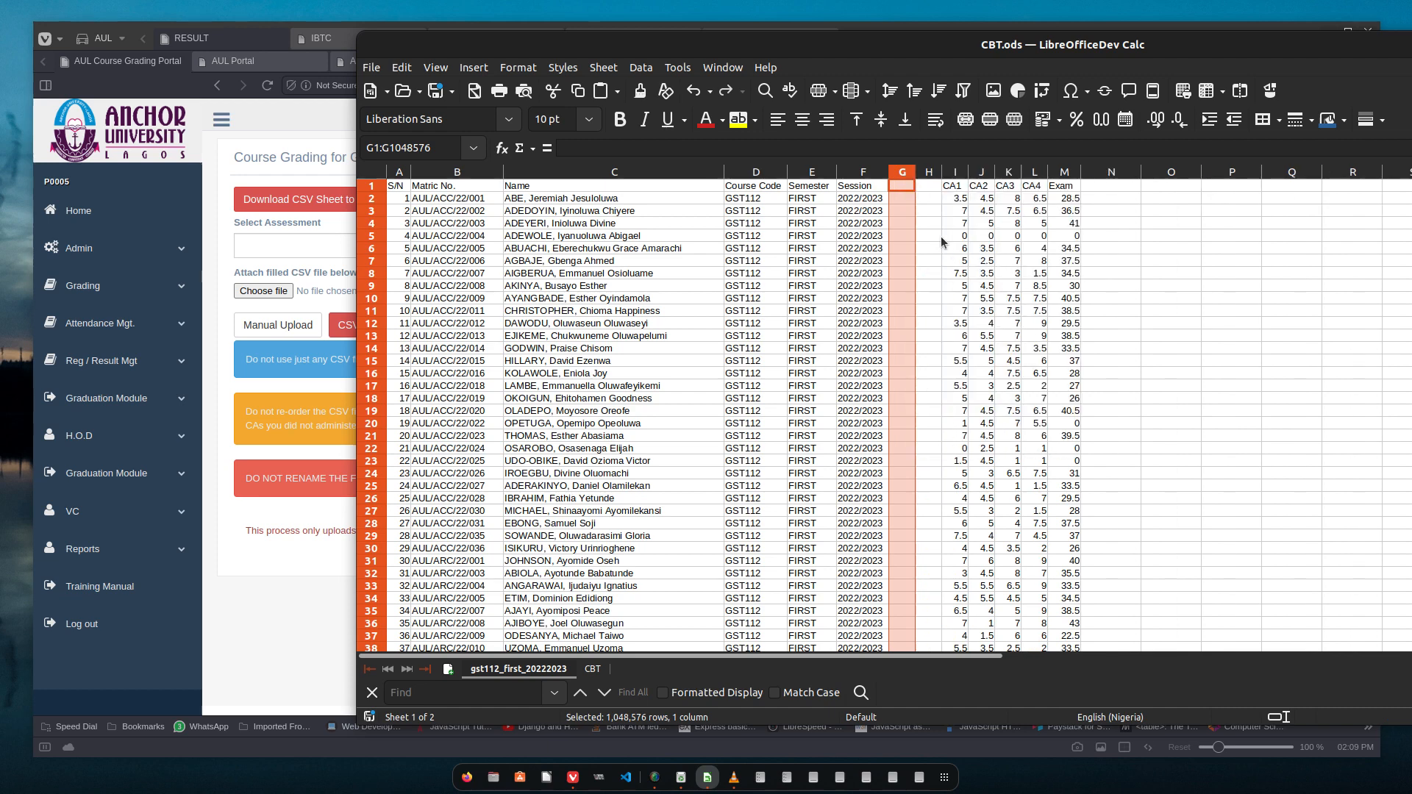
right_click(907, 174)
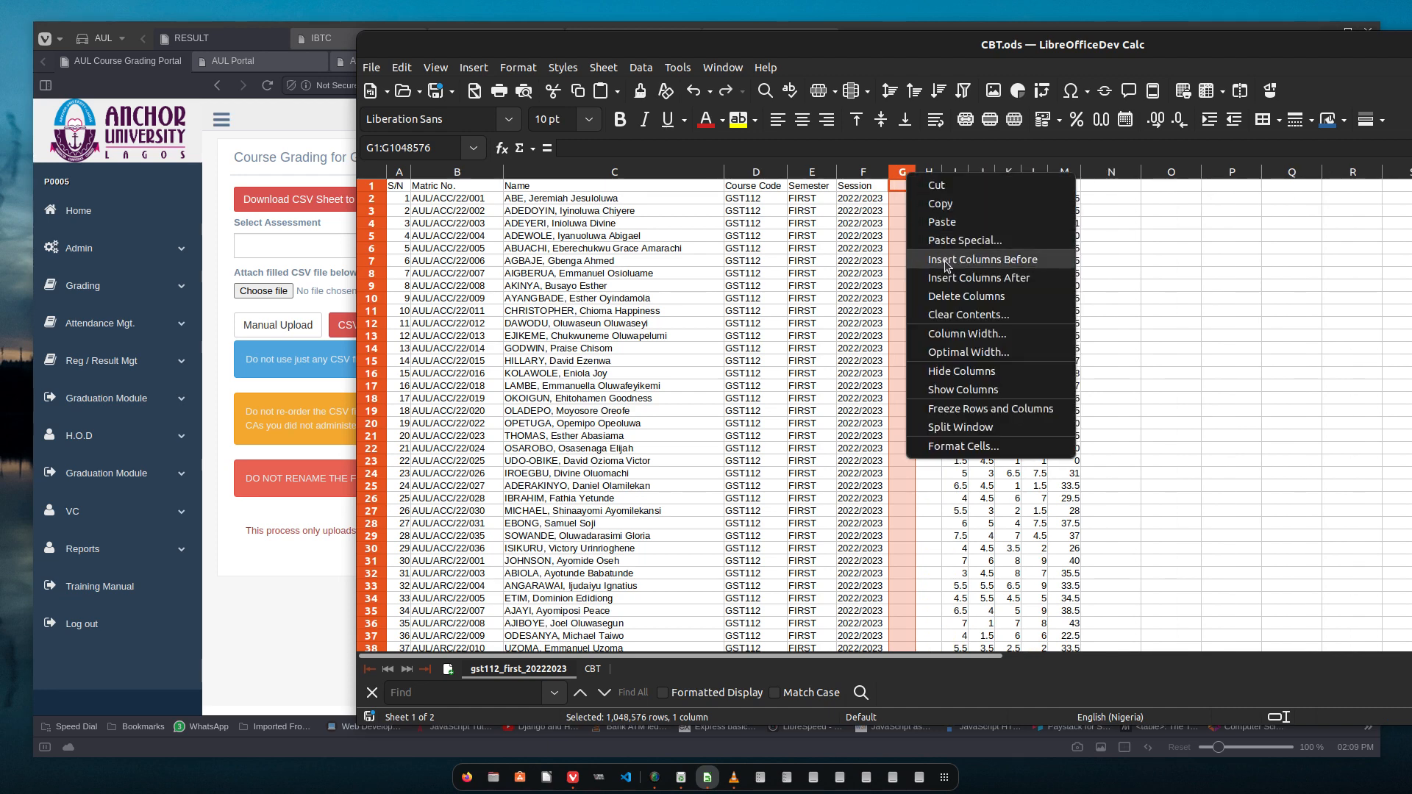
left_click(947, 261)
right_click(904, 177)
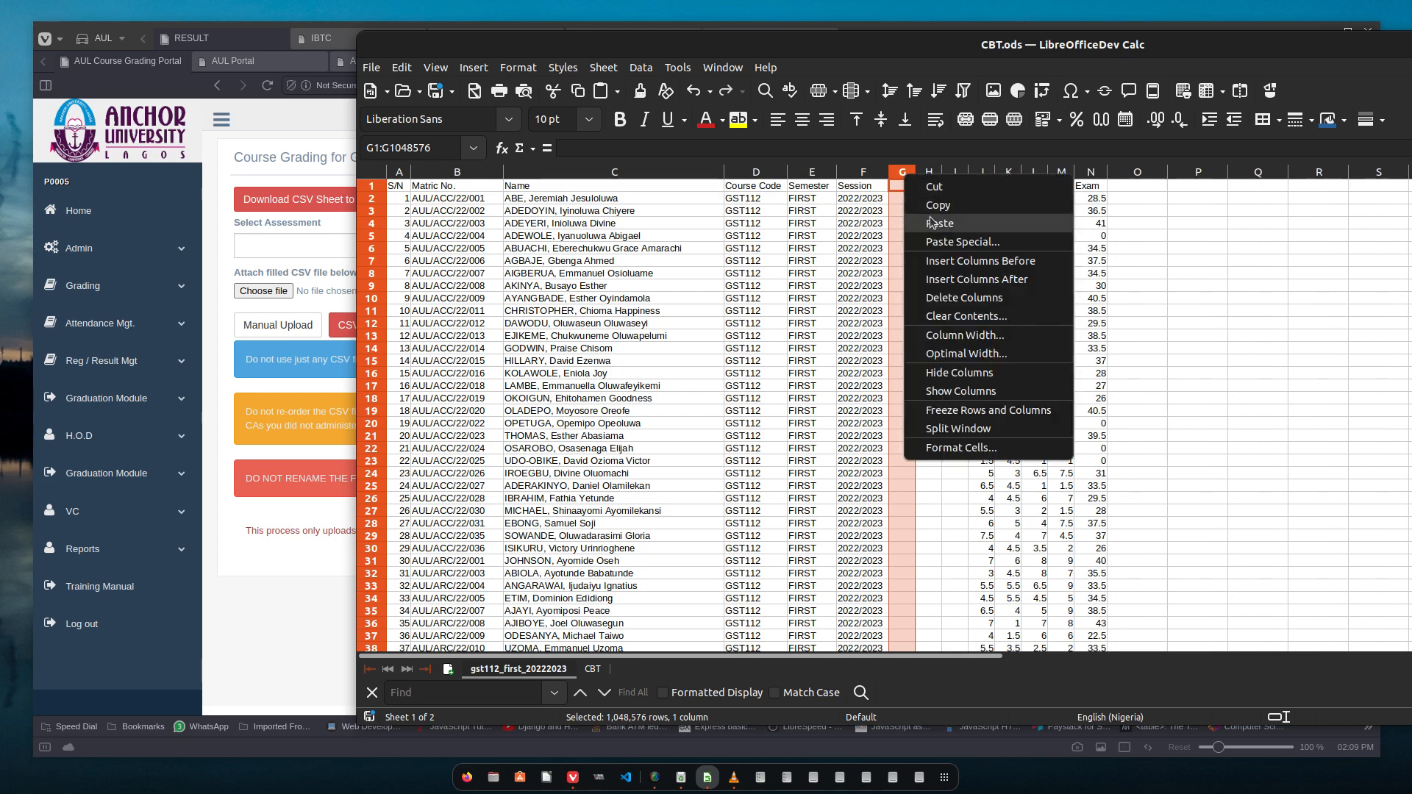
left_click(948, 263)
right_click(902, 175)
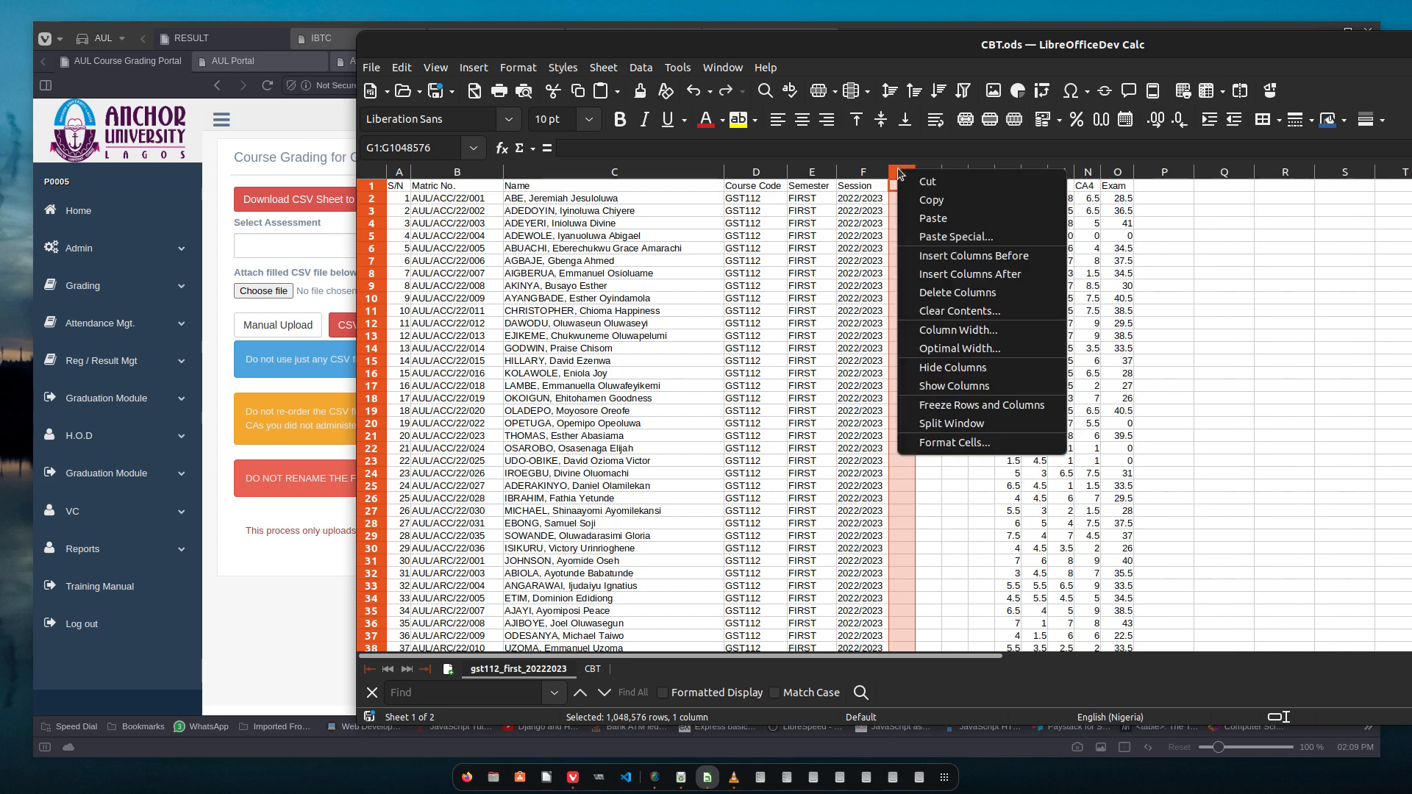
left_click(947, 261)
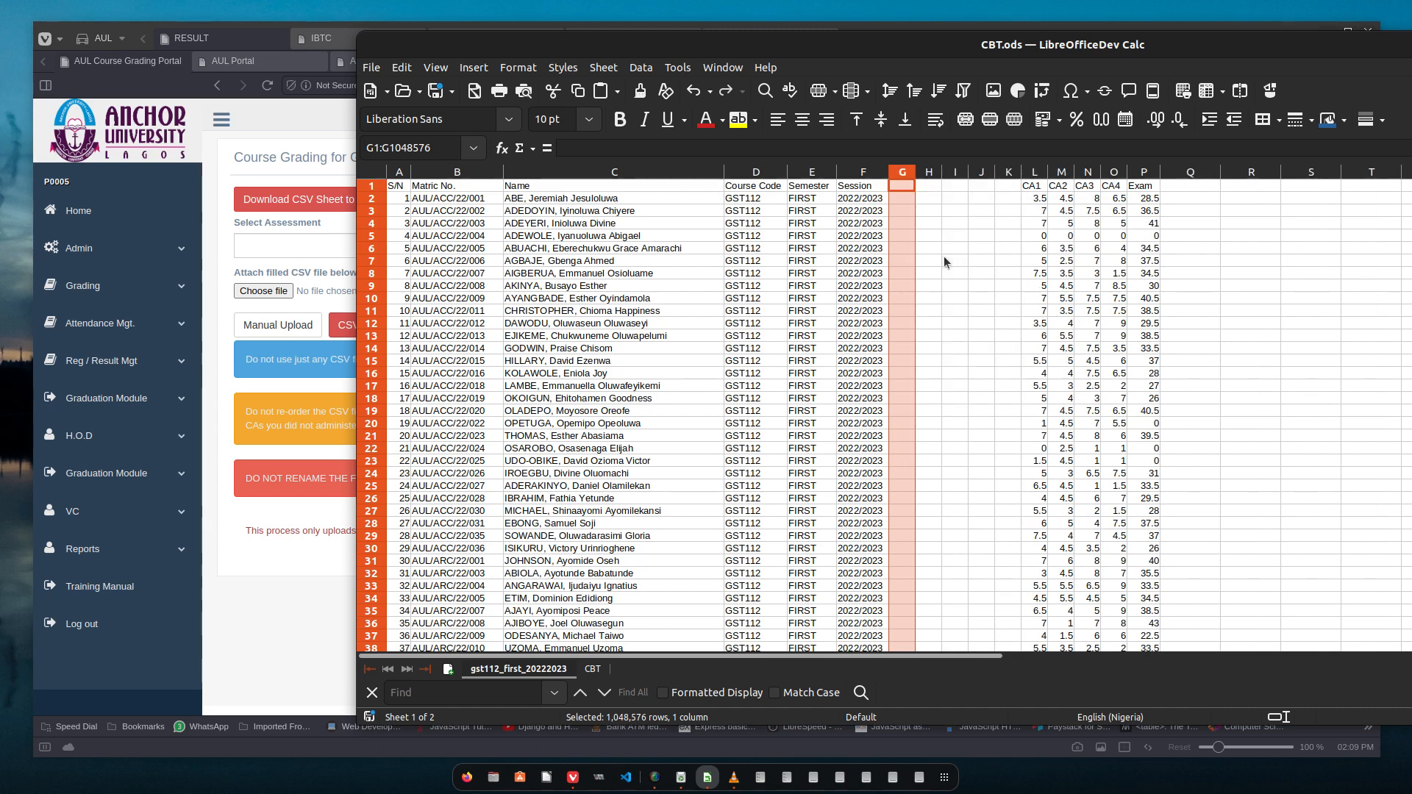
left_click_drag(1151, 190, 909, 192)
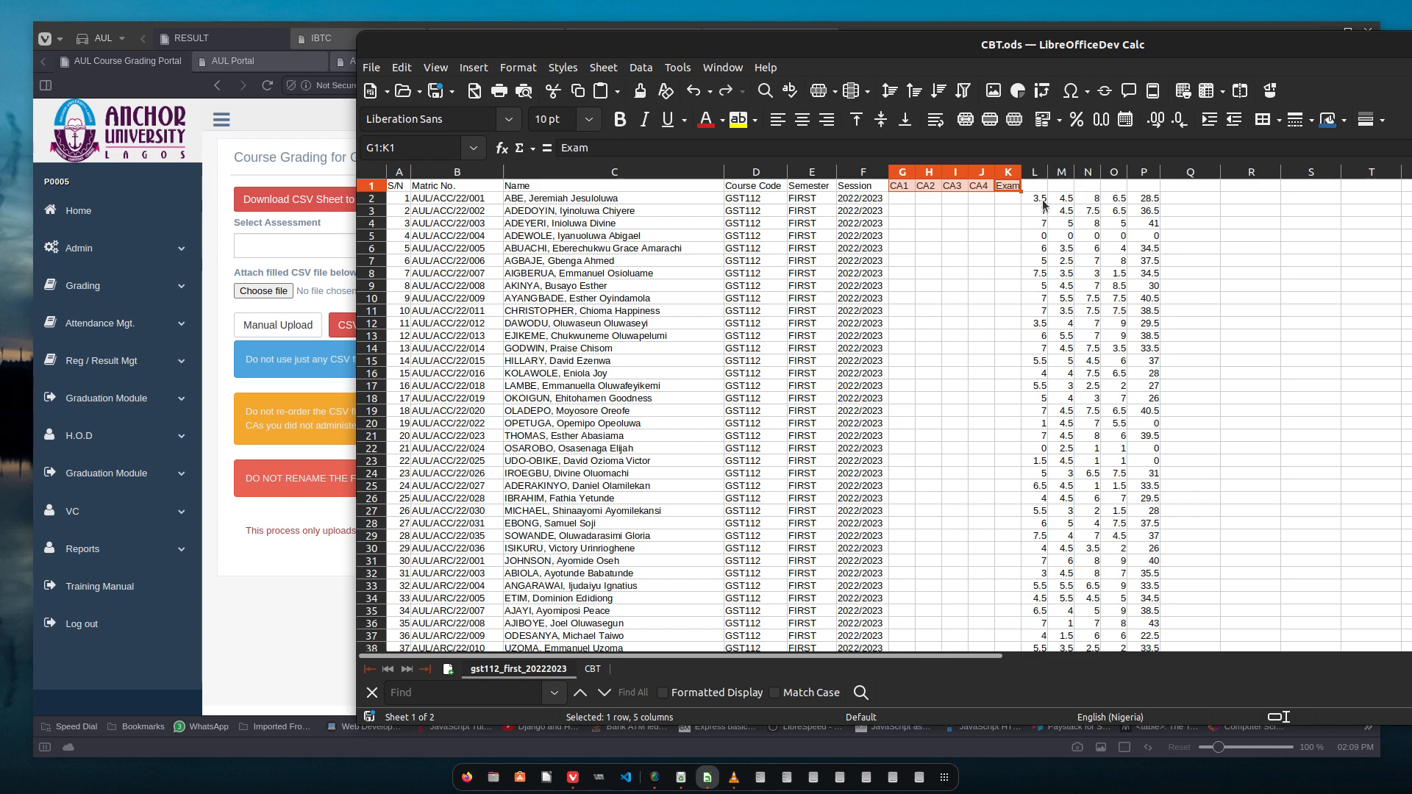
Step: Select the formula-based scores in L2:P506 and copy them
left_click_drag(1045, 200, 1123, 185)
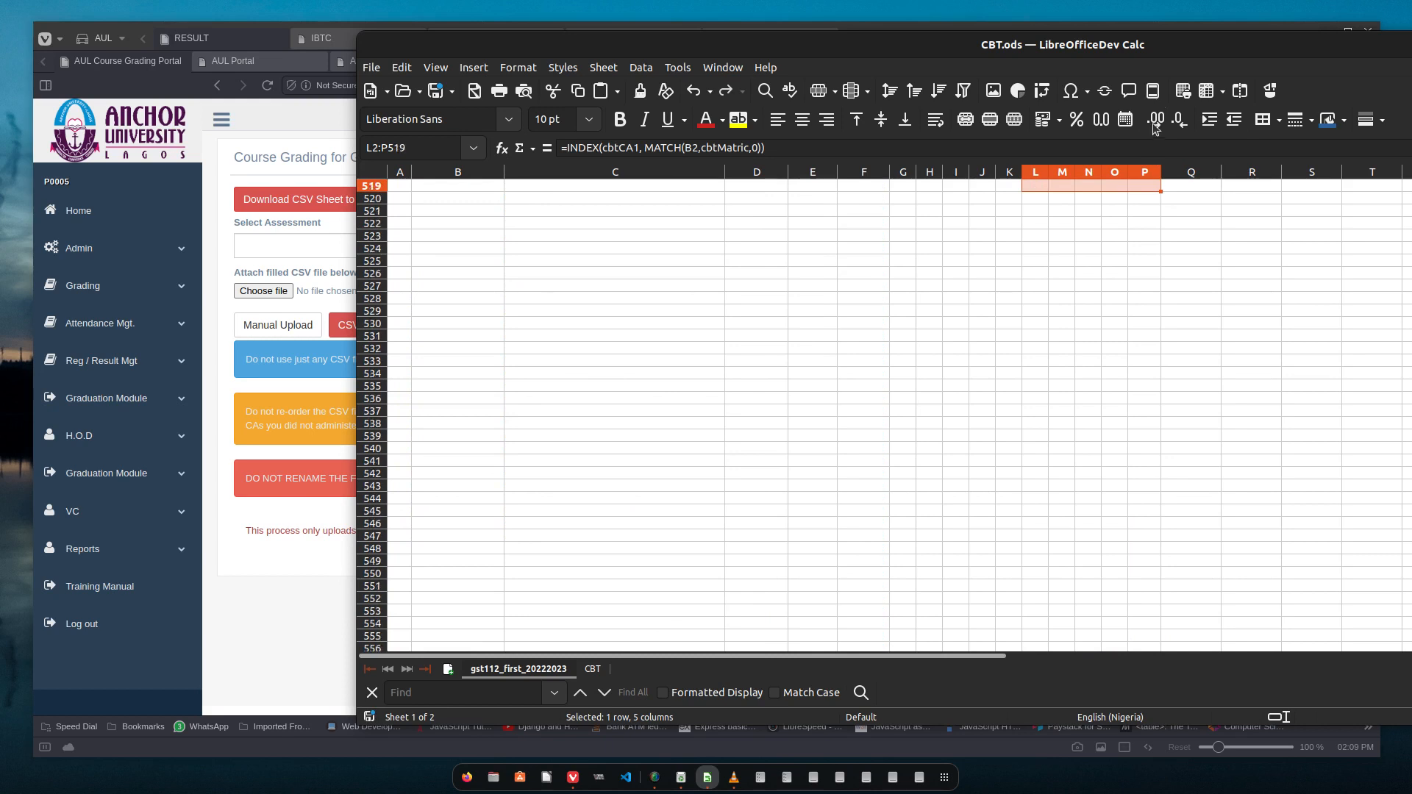
left_click_drag(1155, 126, 1153, 283)
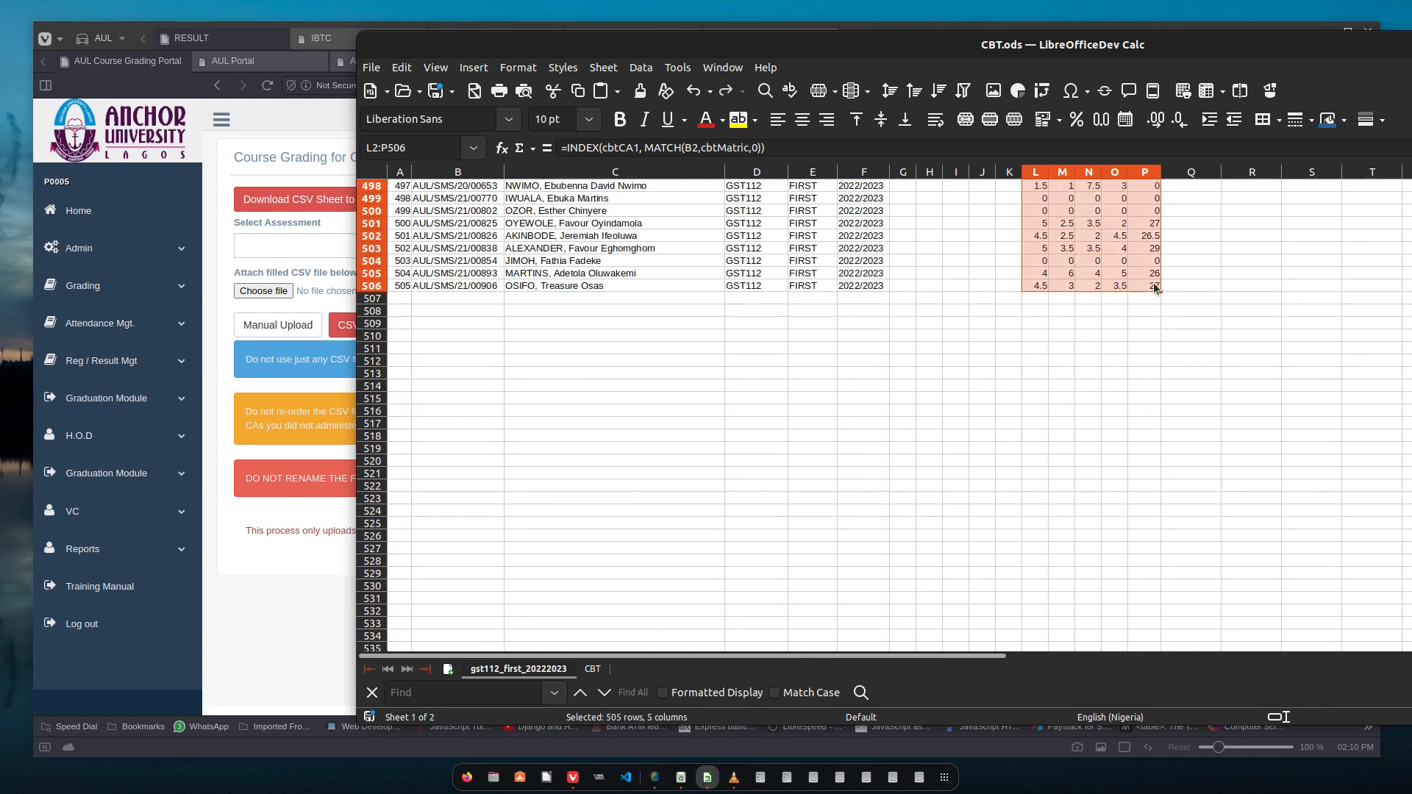
right_click(1153, 283)
left_click(1188, 306)
scroll(1158, 371, "down", 2)
scroll(1075, 349, "up", 17)
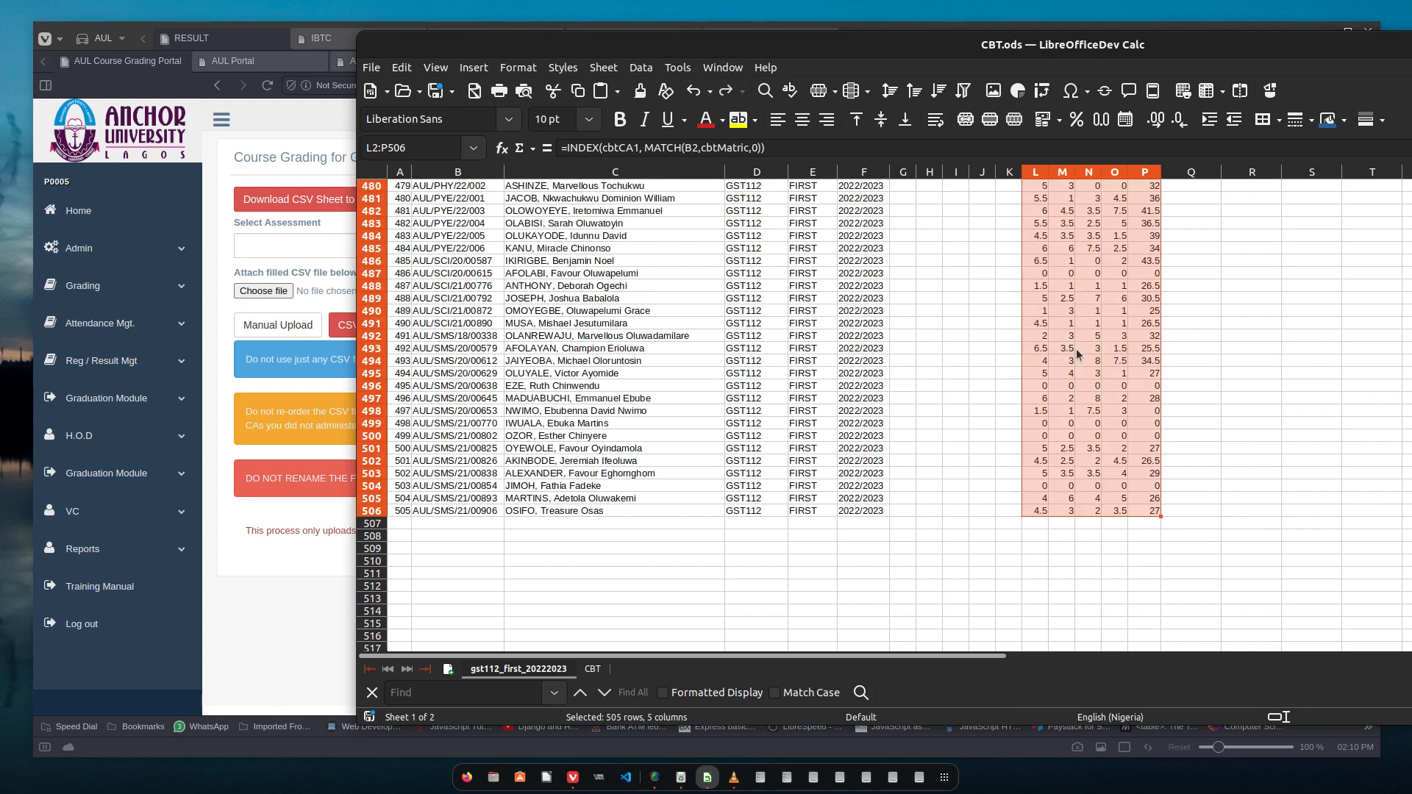
scroll(1070, 328, "up", 20)
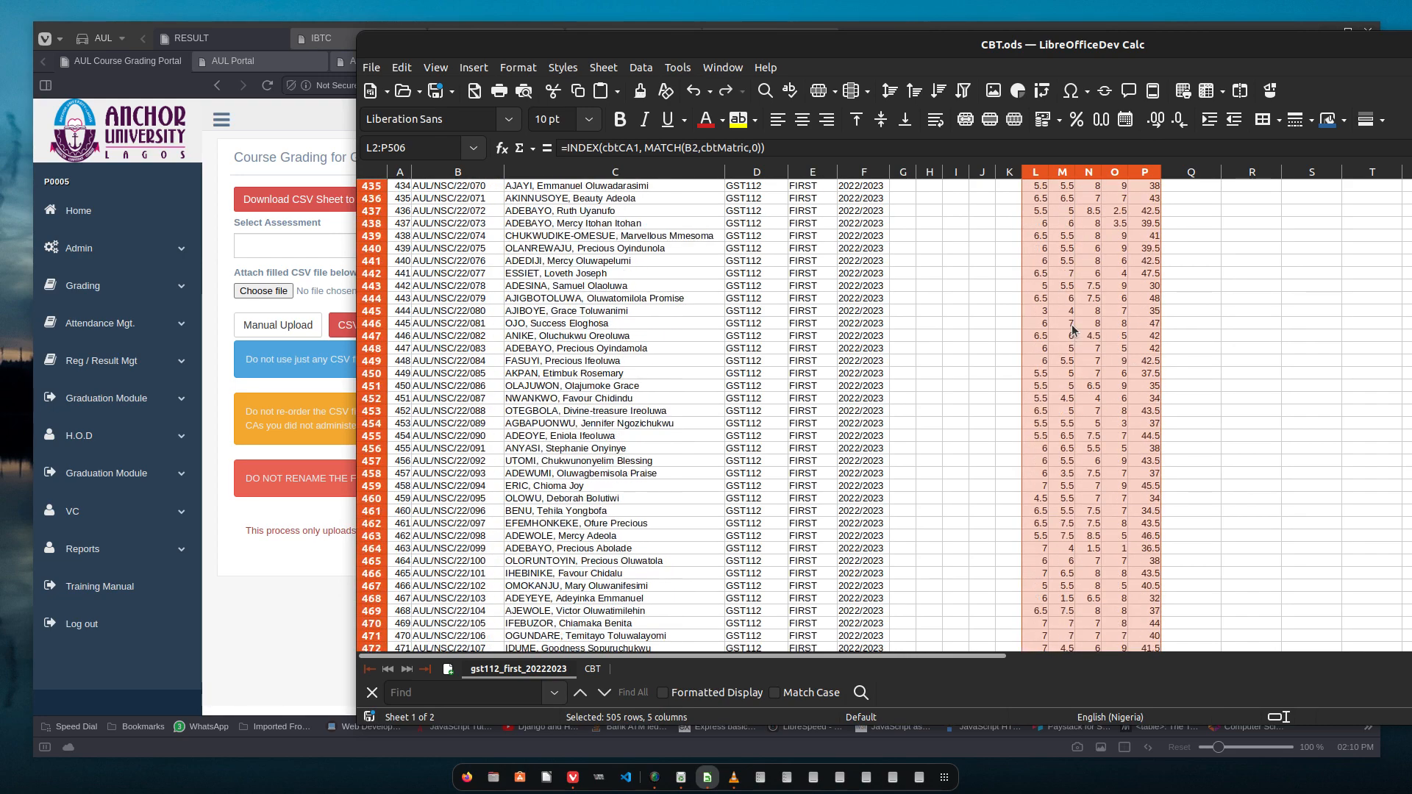
scroll(1095, 337, "up", 20)
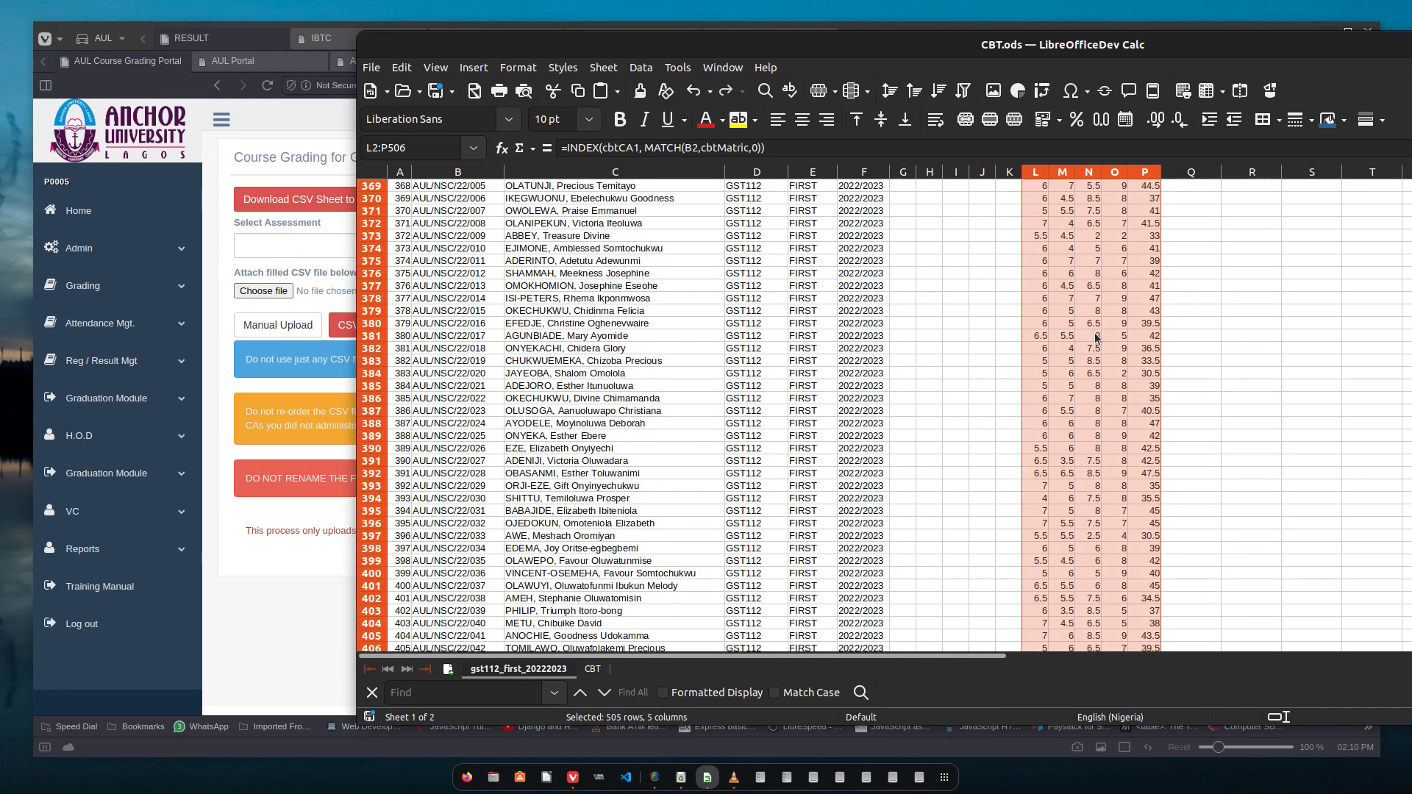
scroll(1095, 338, "up", 18)
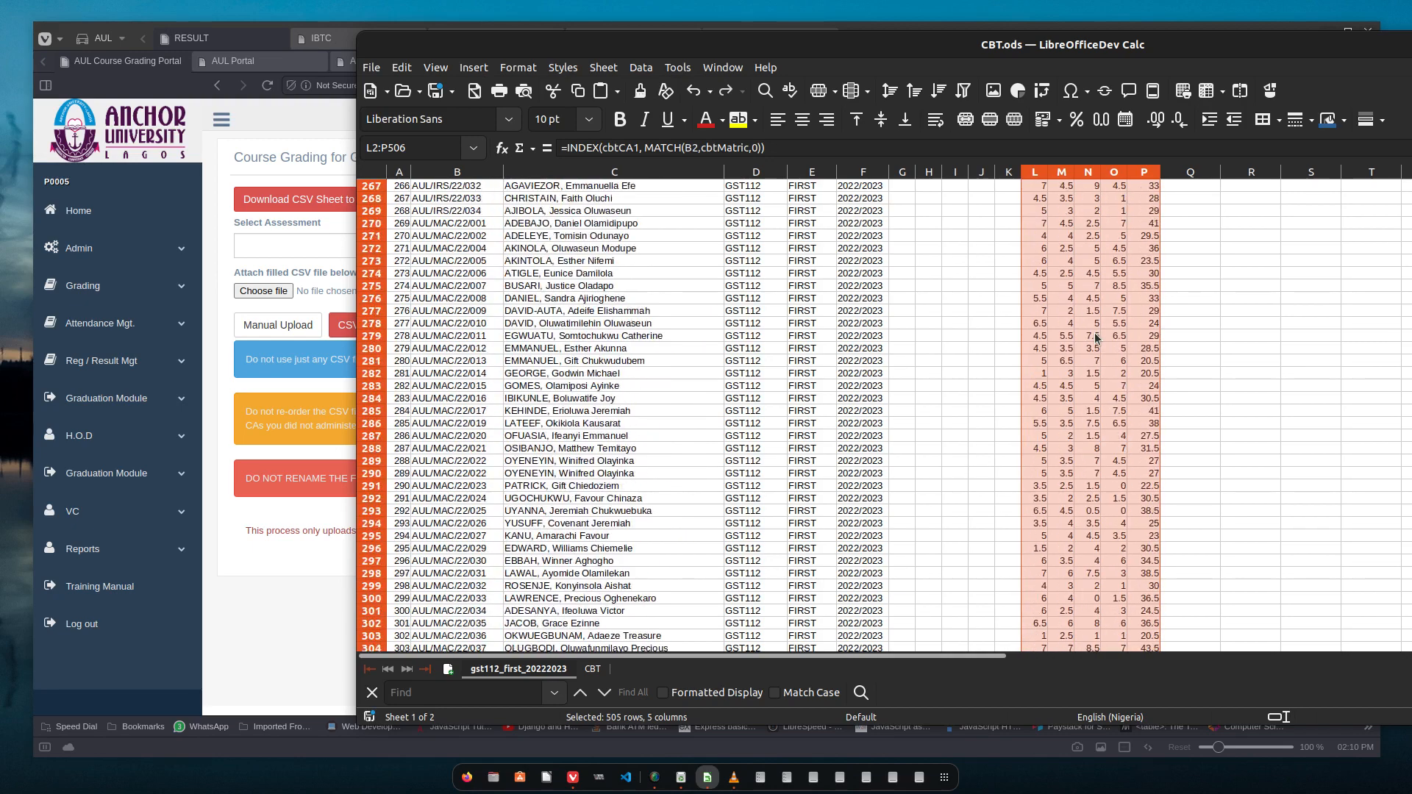
scroll(1095, 337, "up", 20)
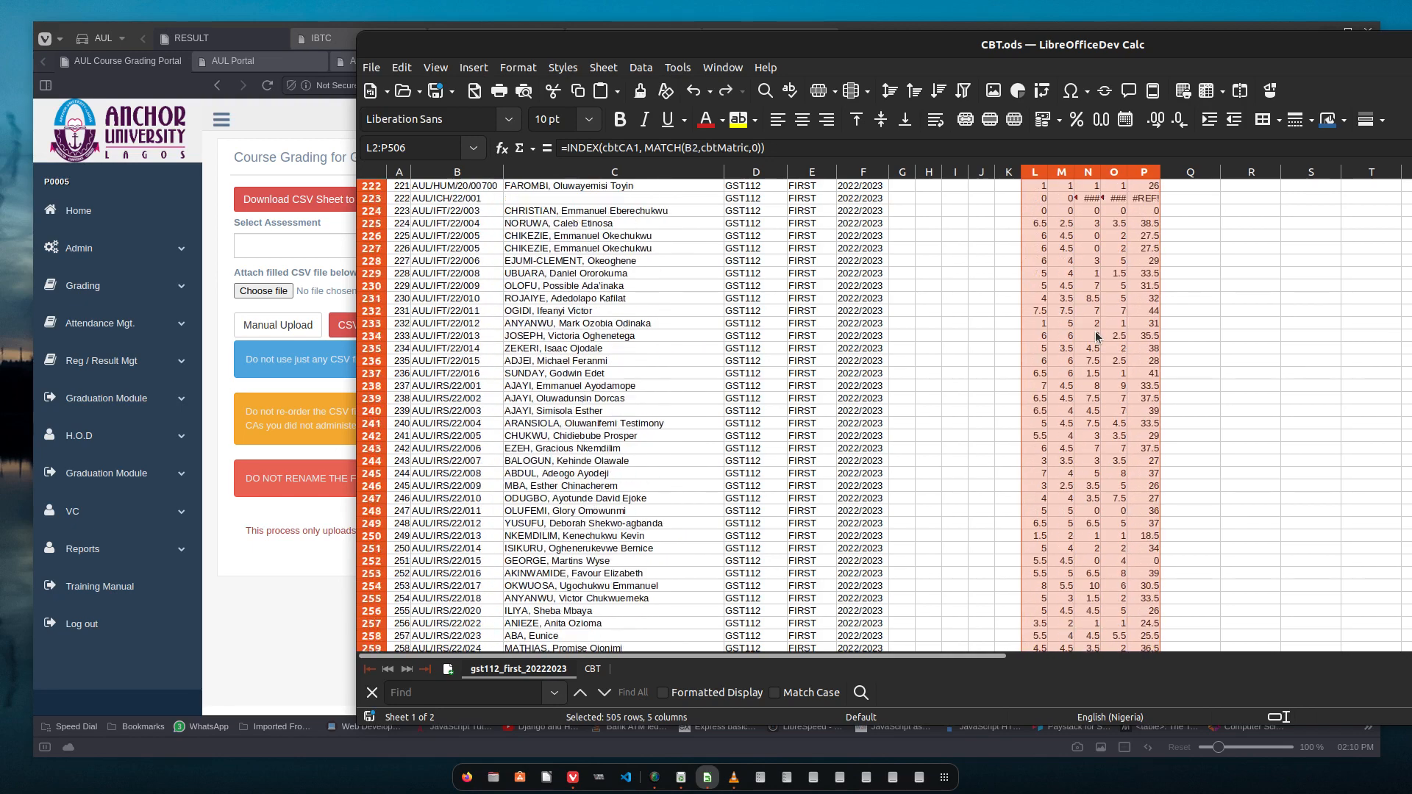
scroll(1032, 317, "down", 8)
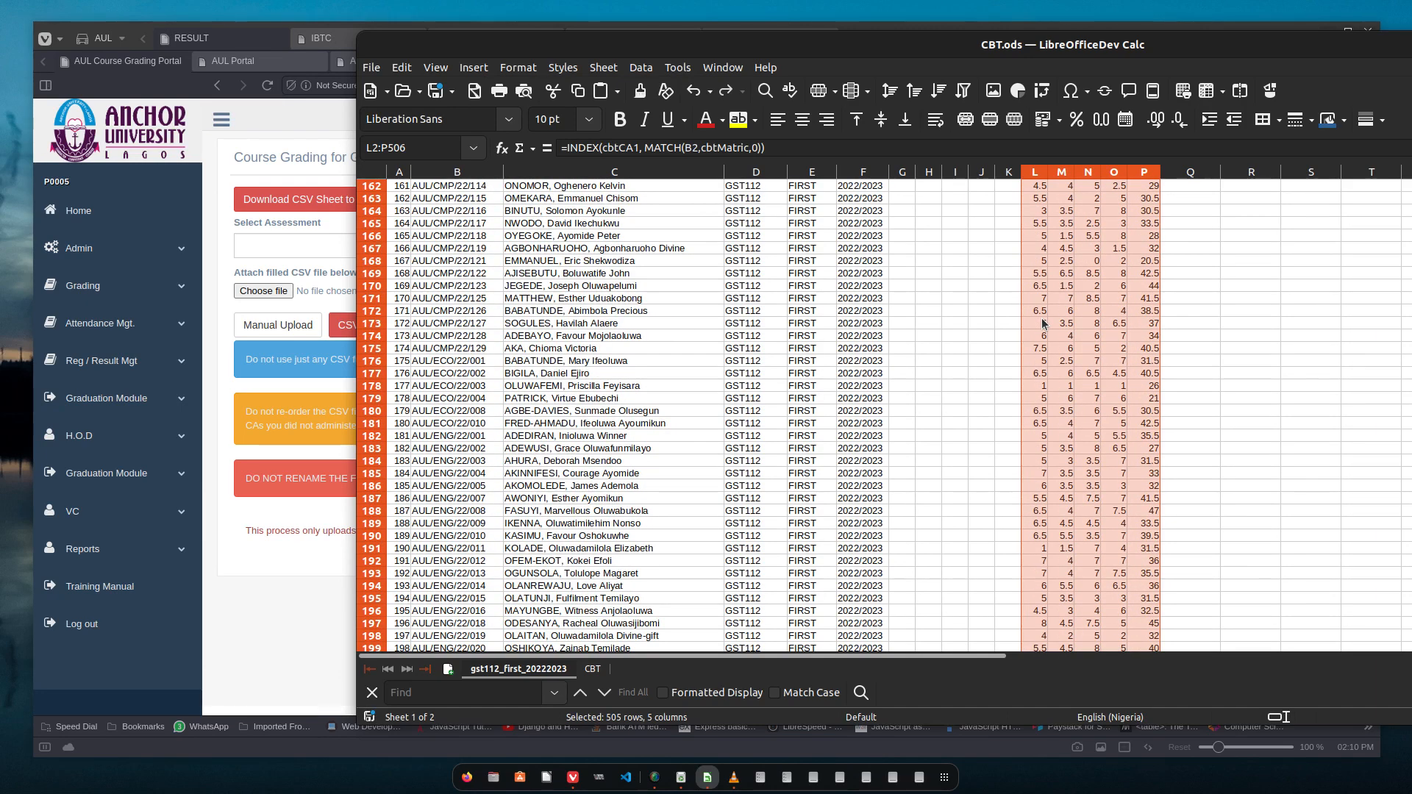
scroll(1043, 324, "up", 20)
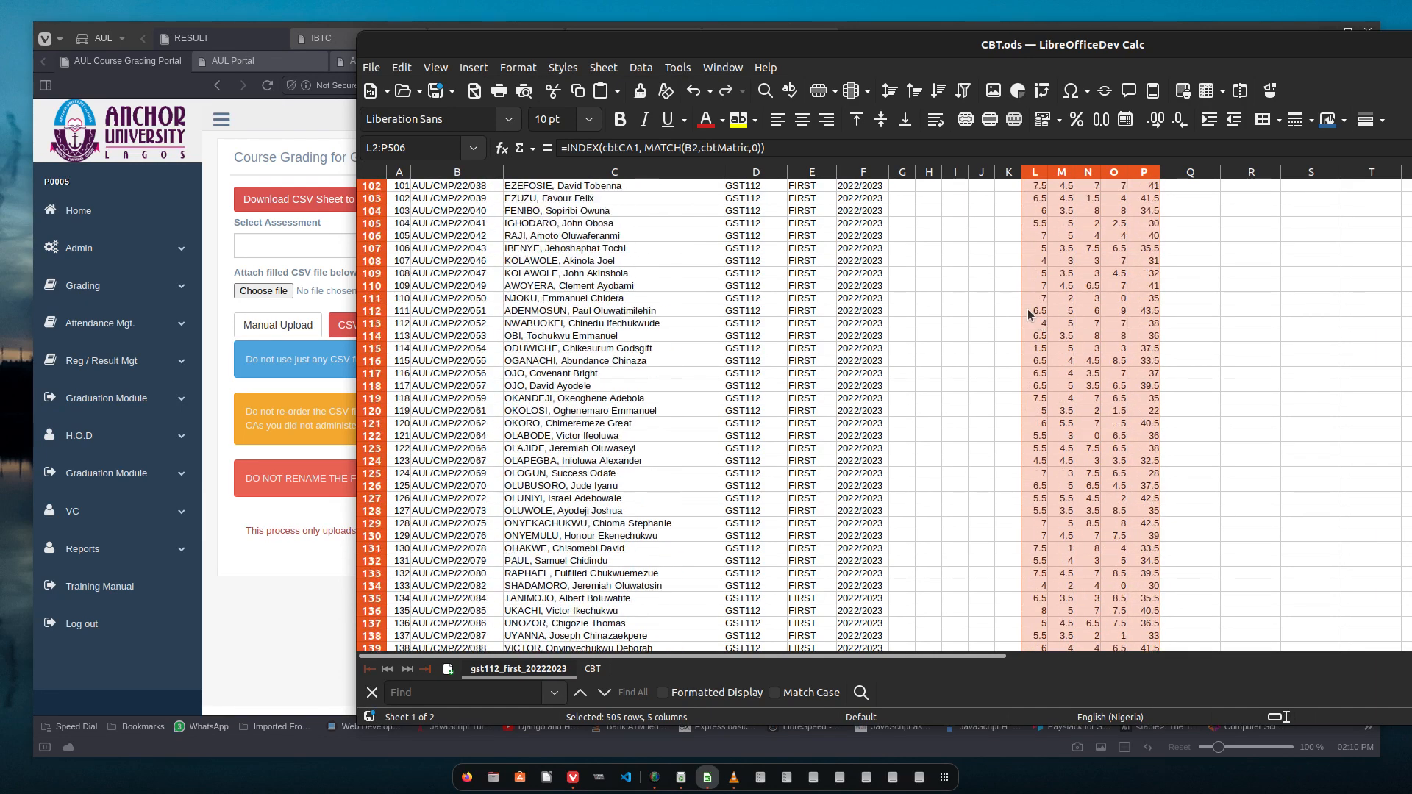
scroll(1028, 315, "up", 20)
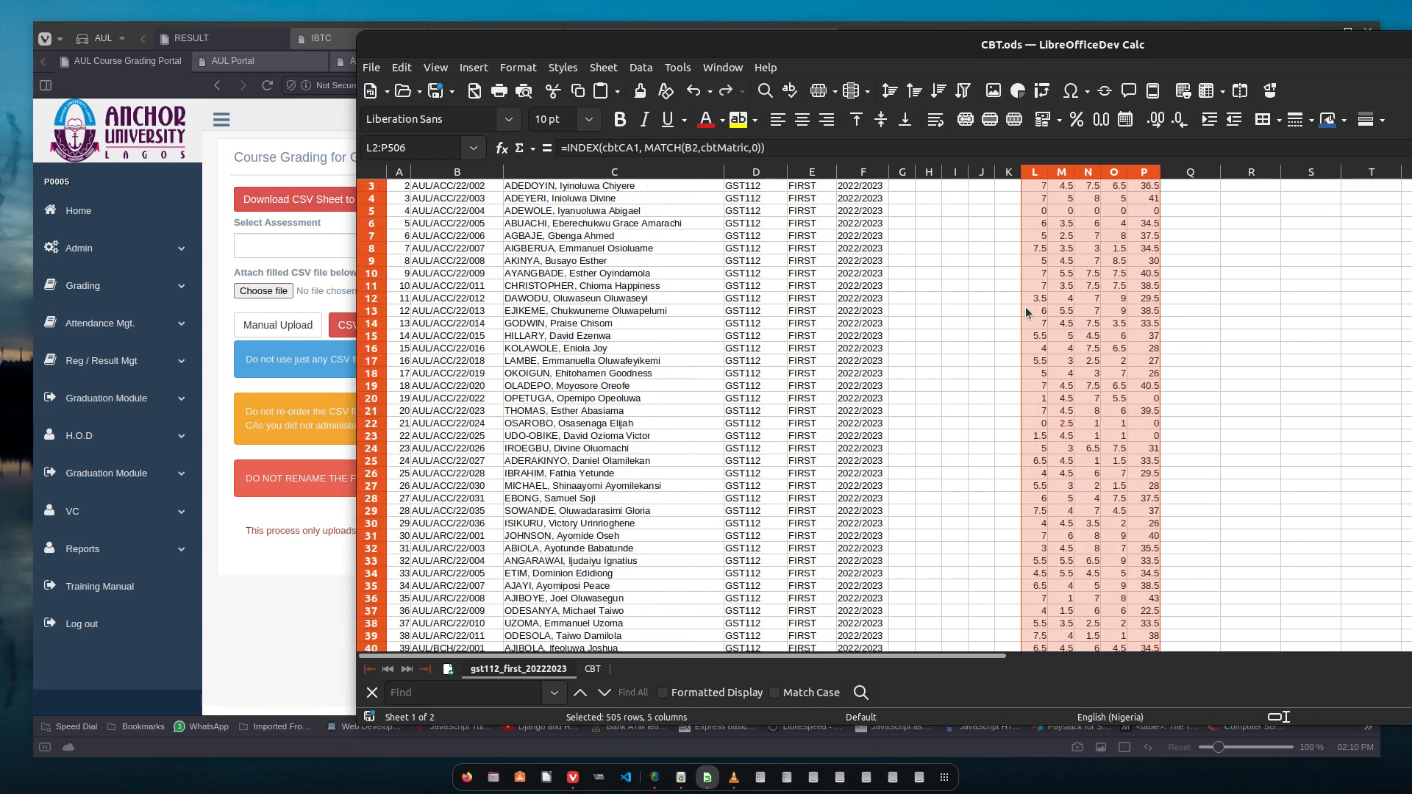
scroll(1028, 311, "up", 1)
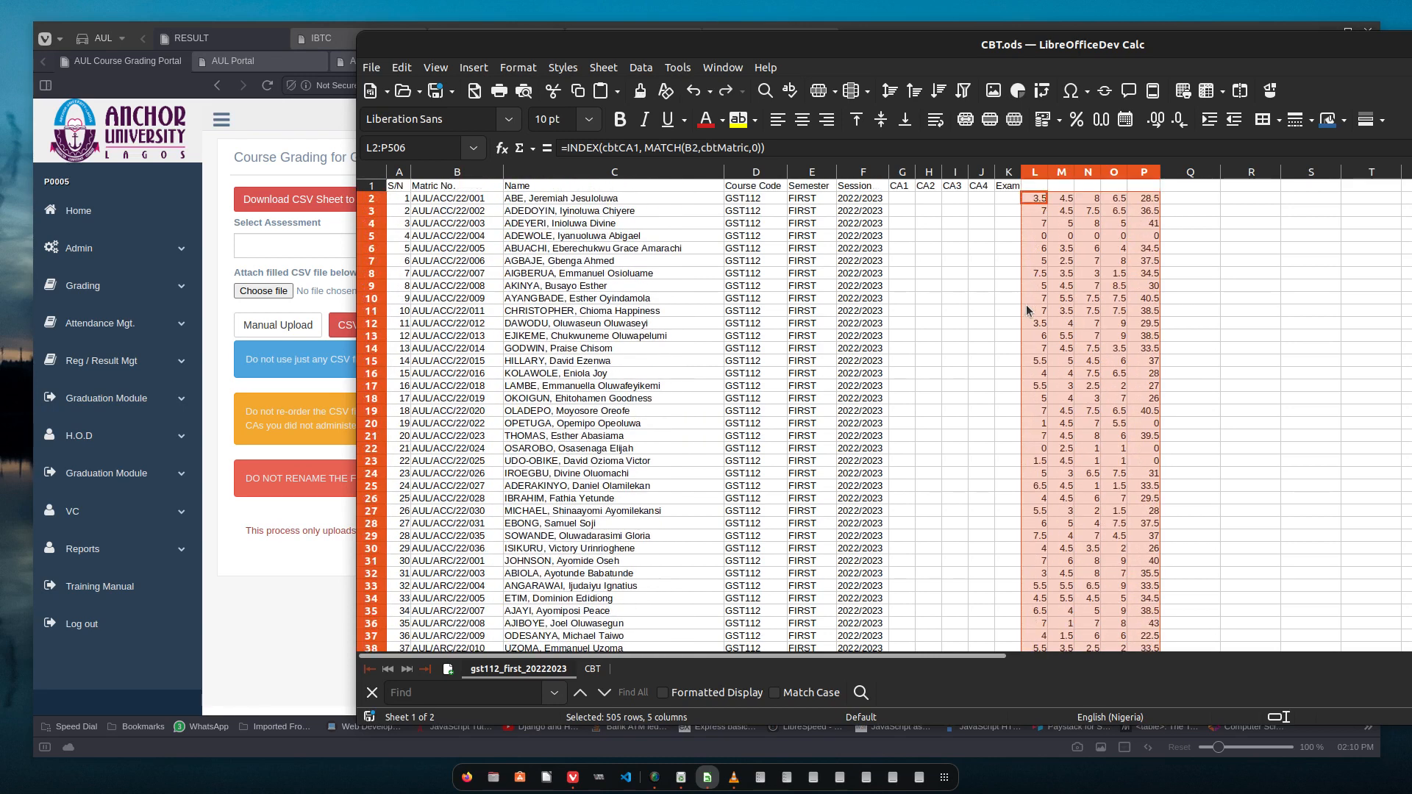
key("ctrl+c")
Step: Paste the copied scores as numbers only, starting at cell G2 under the CA1 heading
left_click(903, 200)
right_click(904, 200)
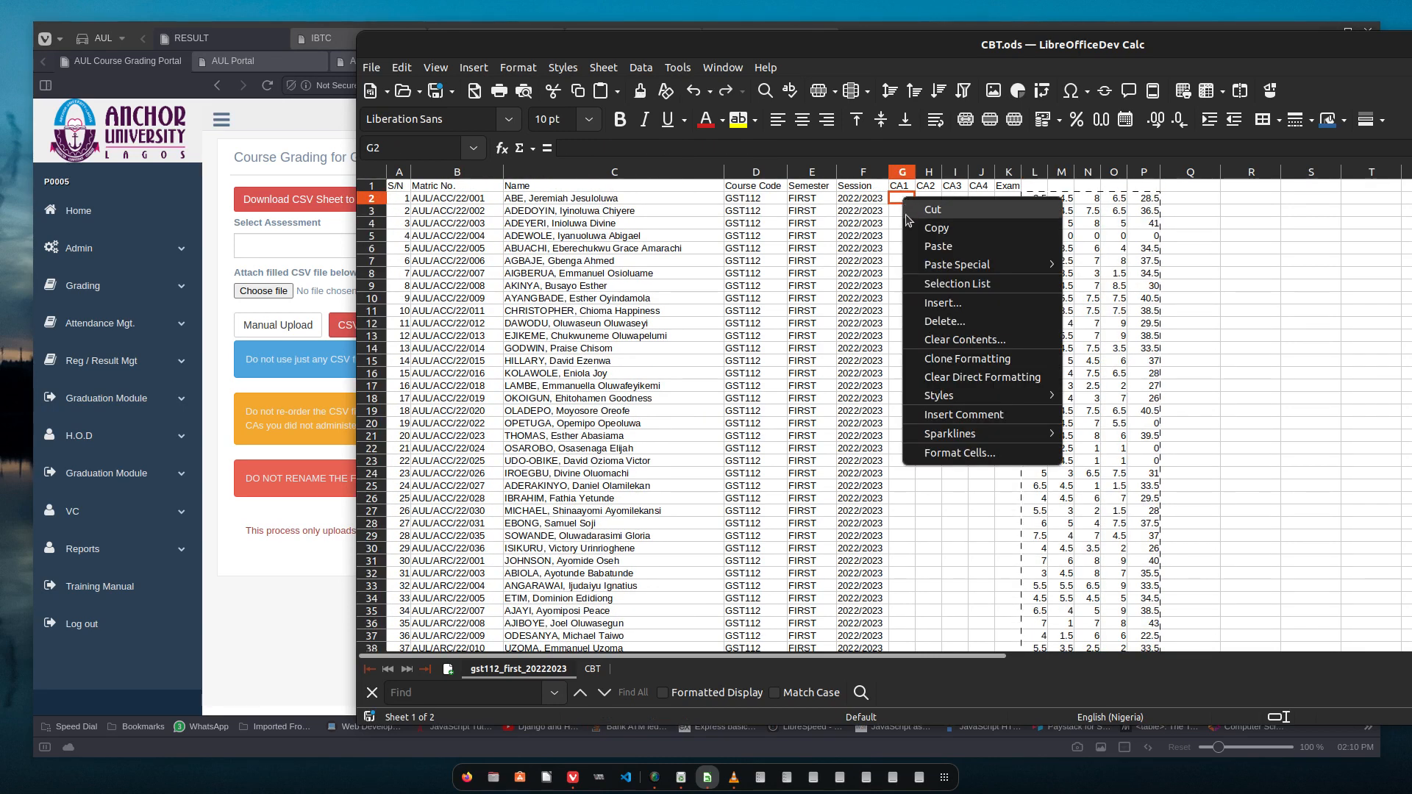
mouse_move(960, 267)
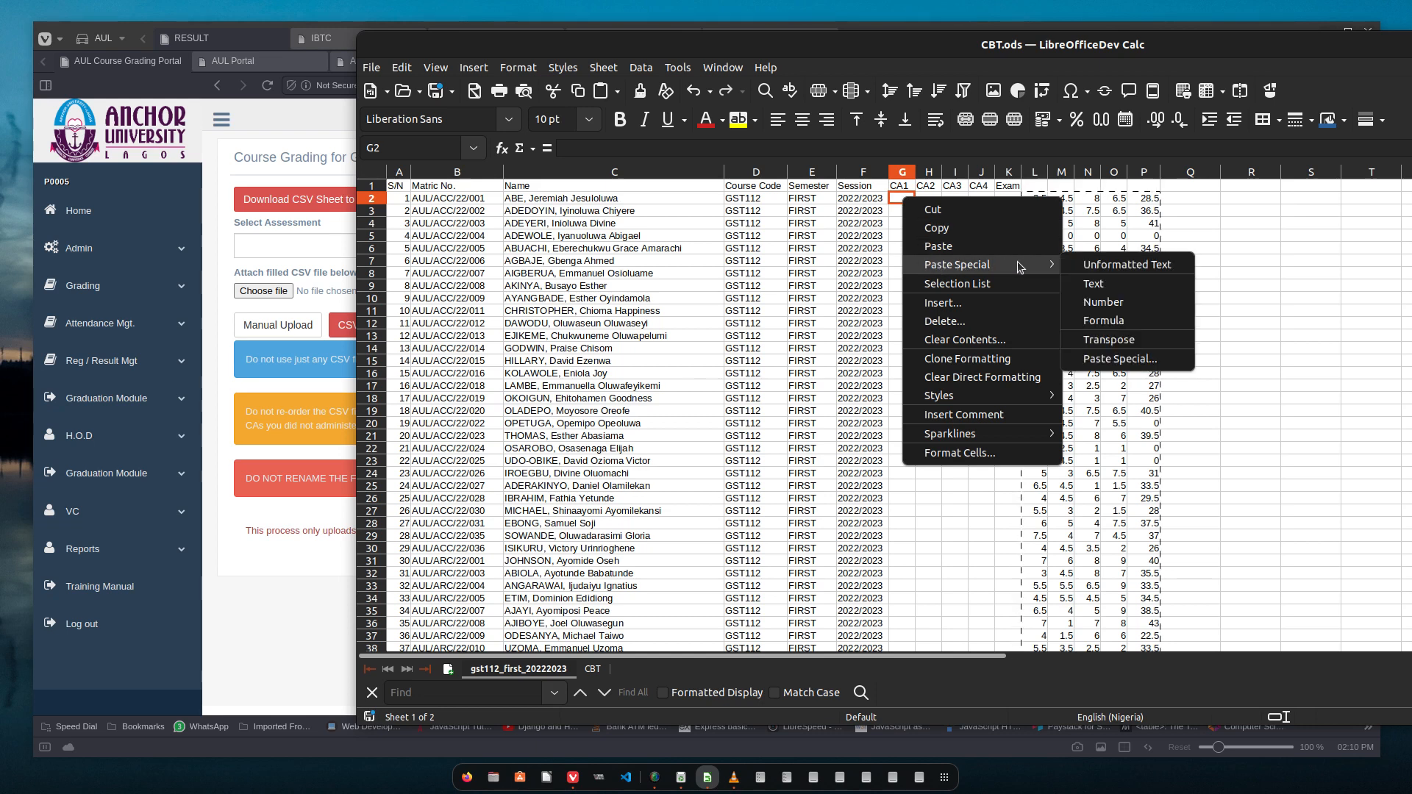
left_click(1122, 300)
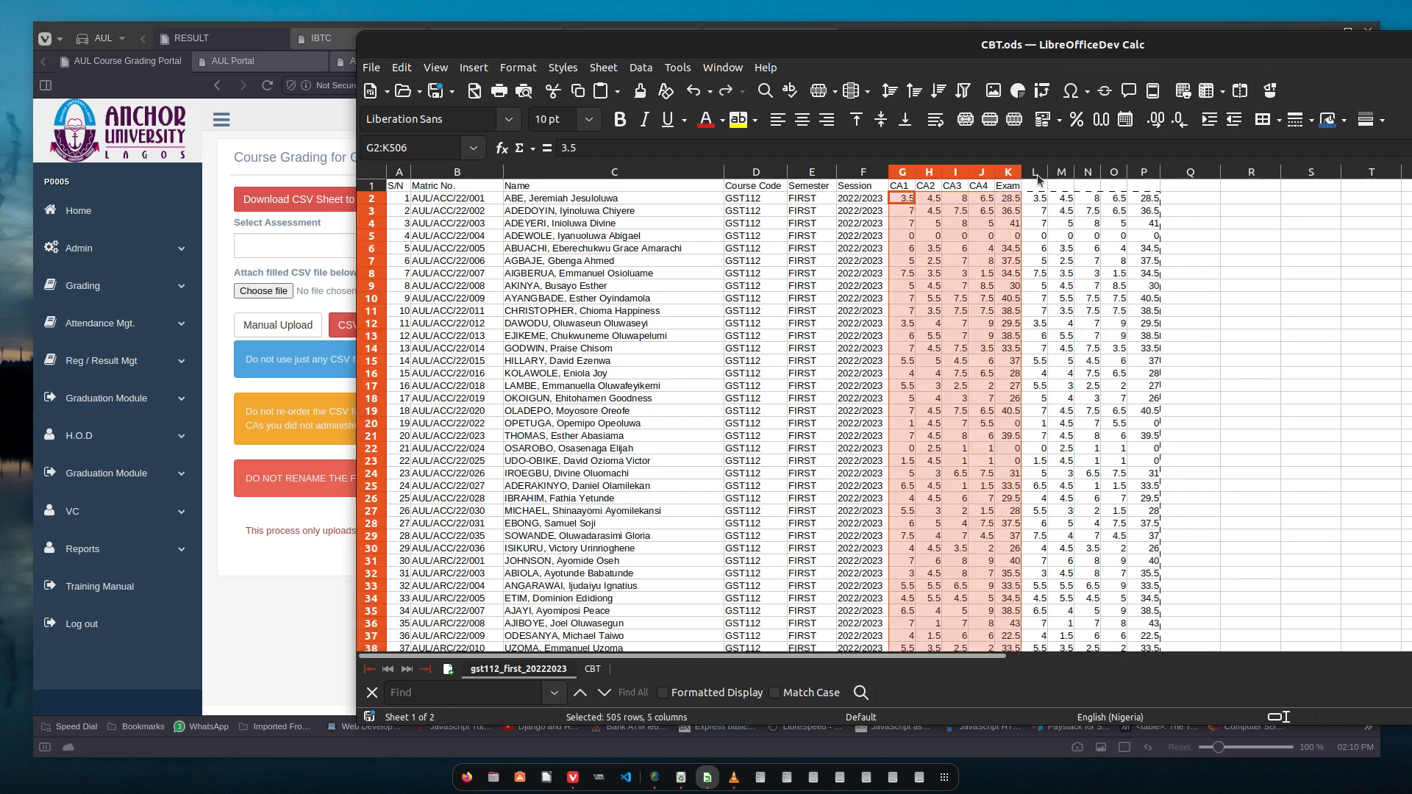
Step: Delete the formula columns L to P and check cells in the CA3 column for plain values
left_click_drag(1038, 179, 1140, 176)
right_click(1139, 189)
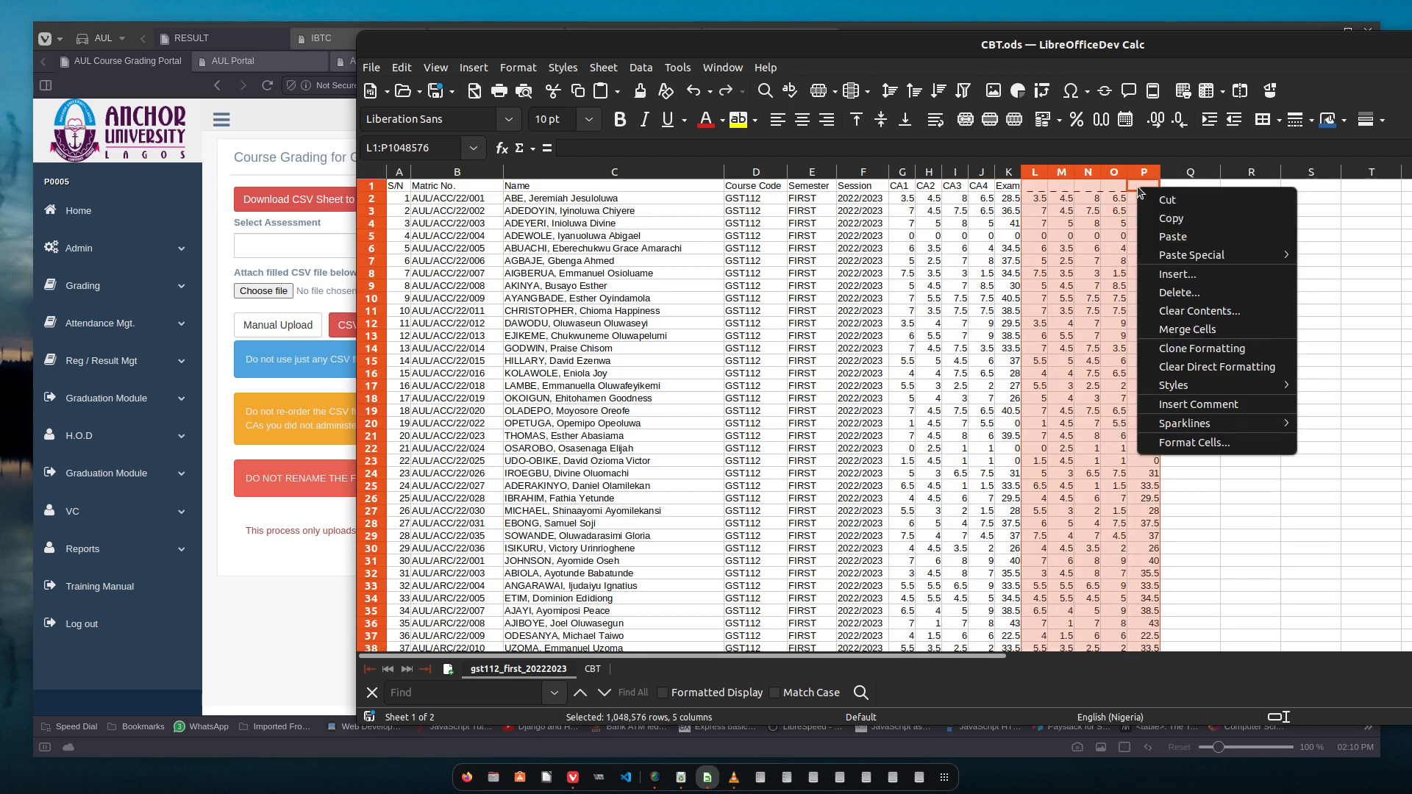
left_click(1181, 294)
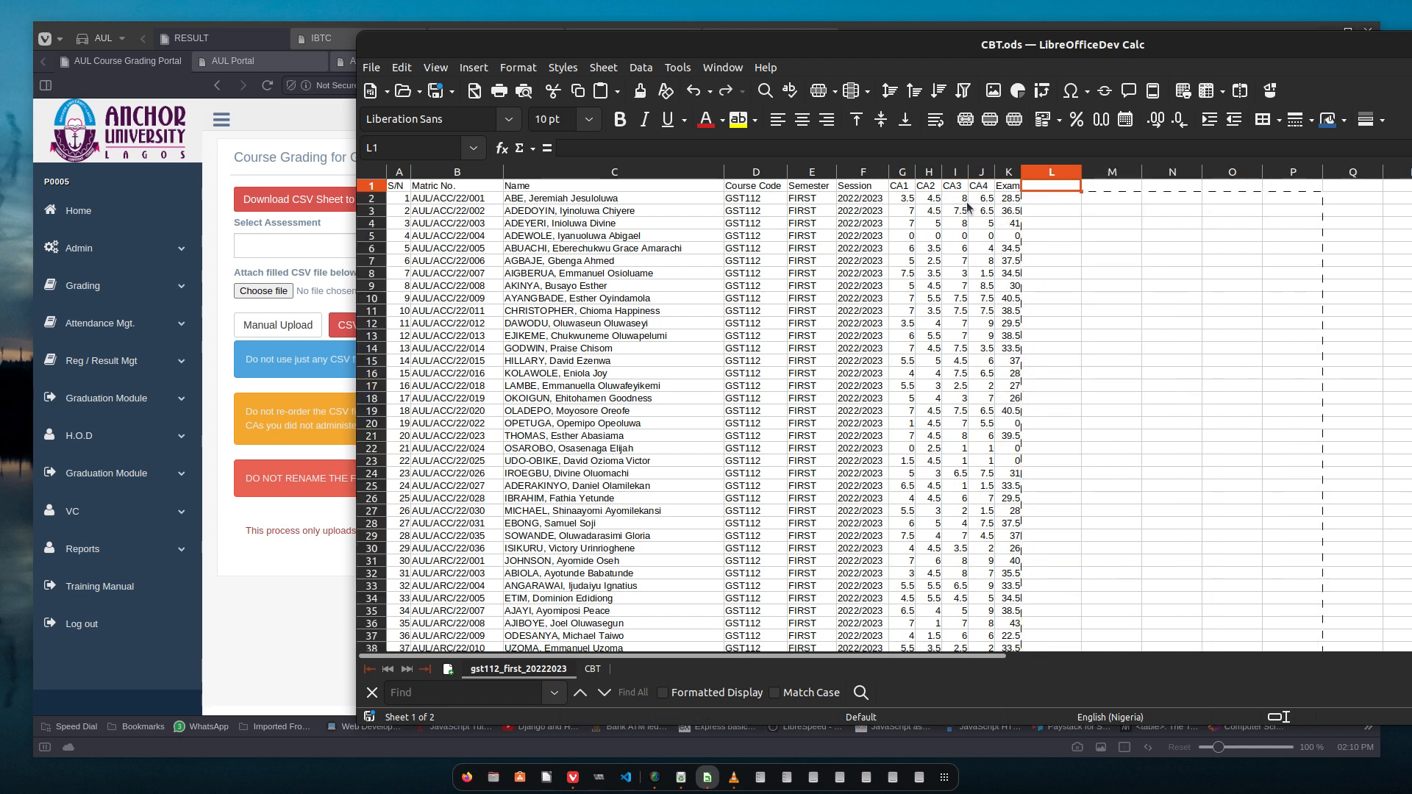
left_click(963, 223)
left_click(963, 263)
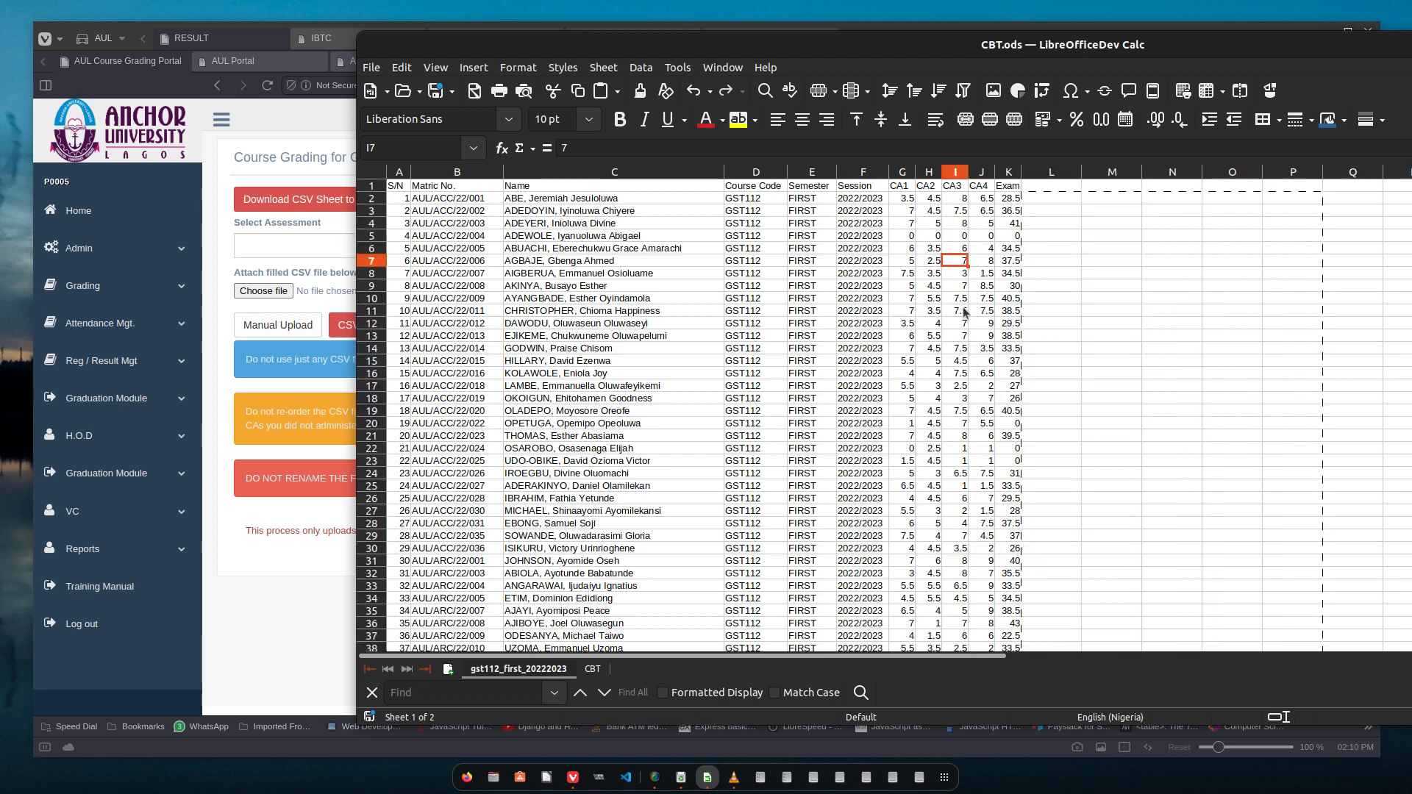
Step: Copy the gst112_first_20222023 sheet from CBT.ods into a new document
left_click(964, 310)
left_click(966, 411)
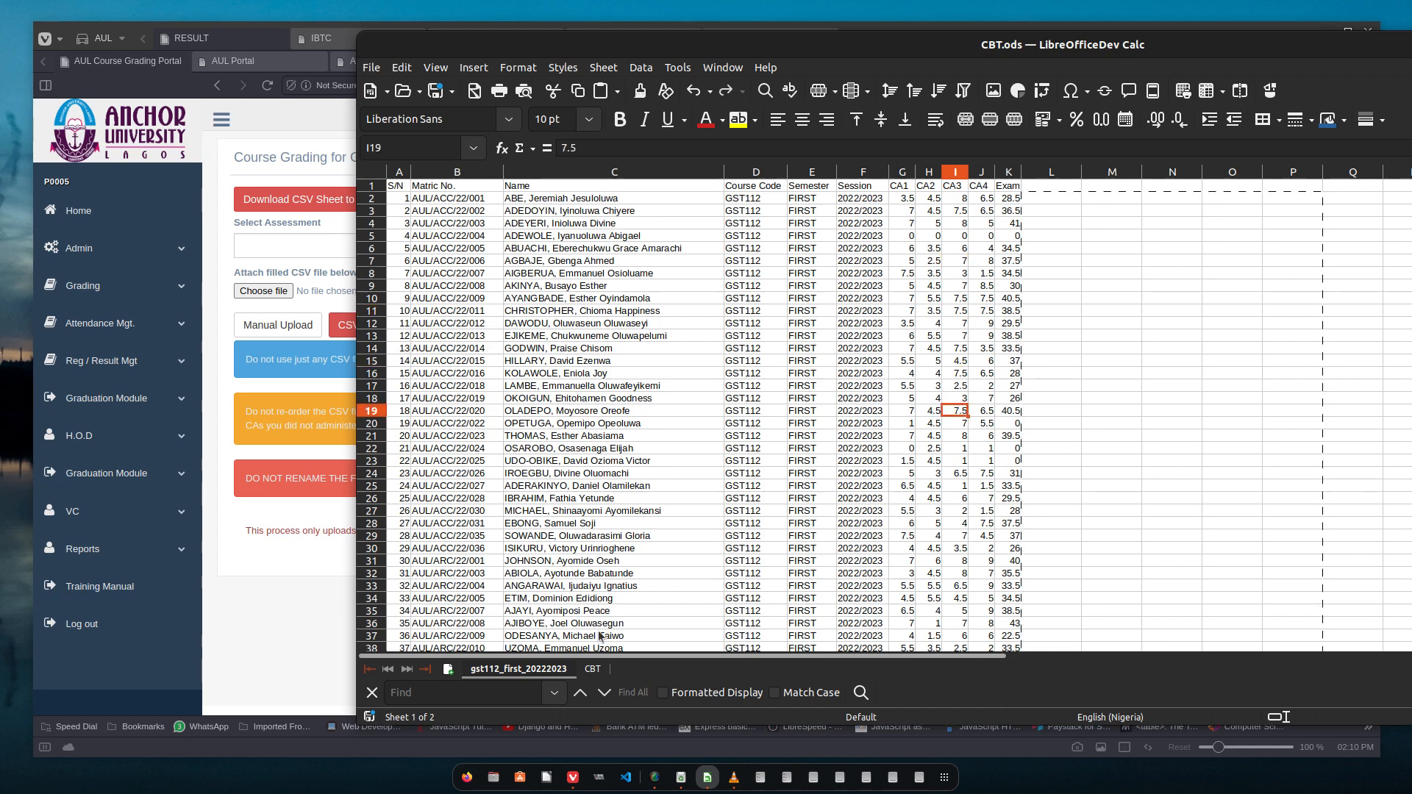
right_click(551, 672)
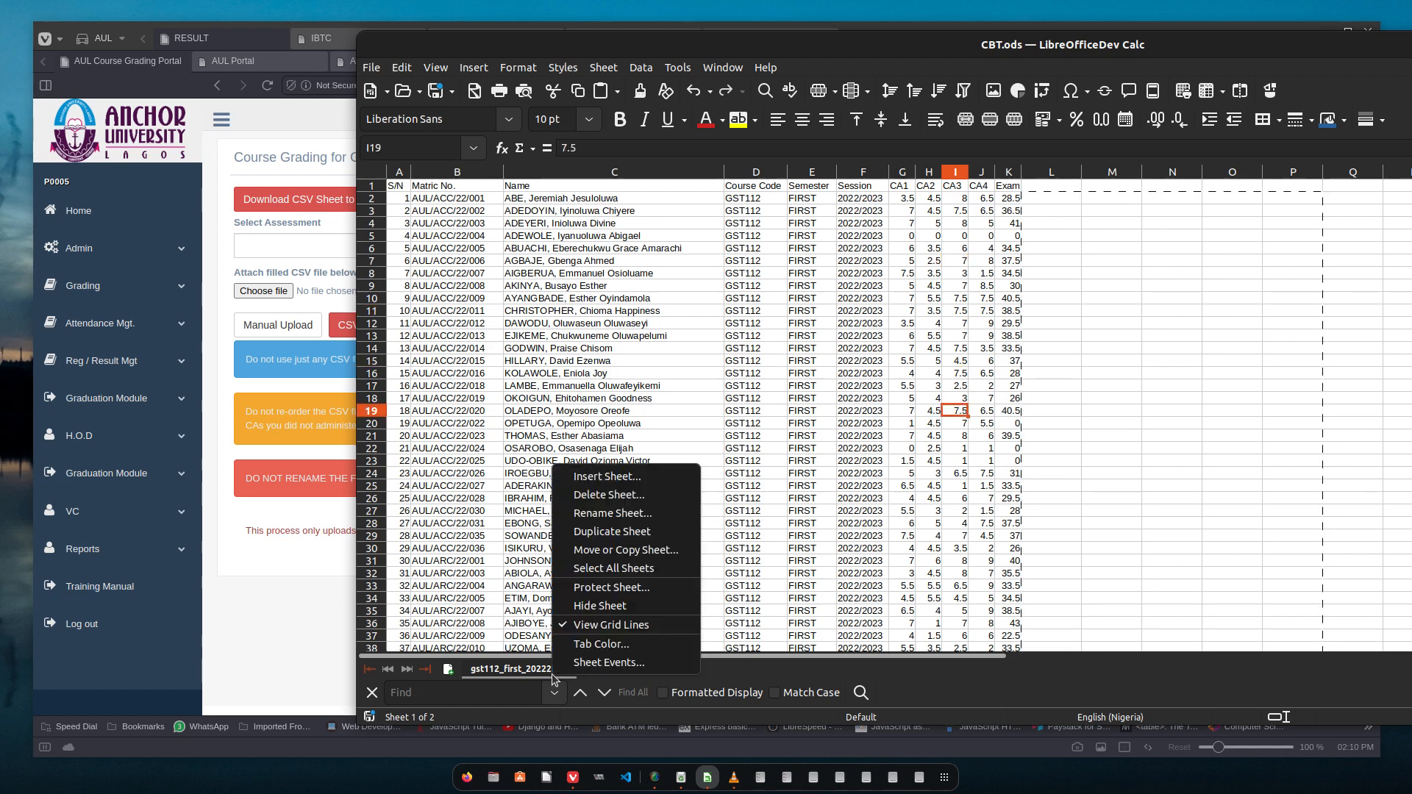
left_click(629, 551)
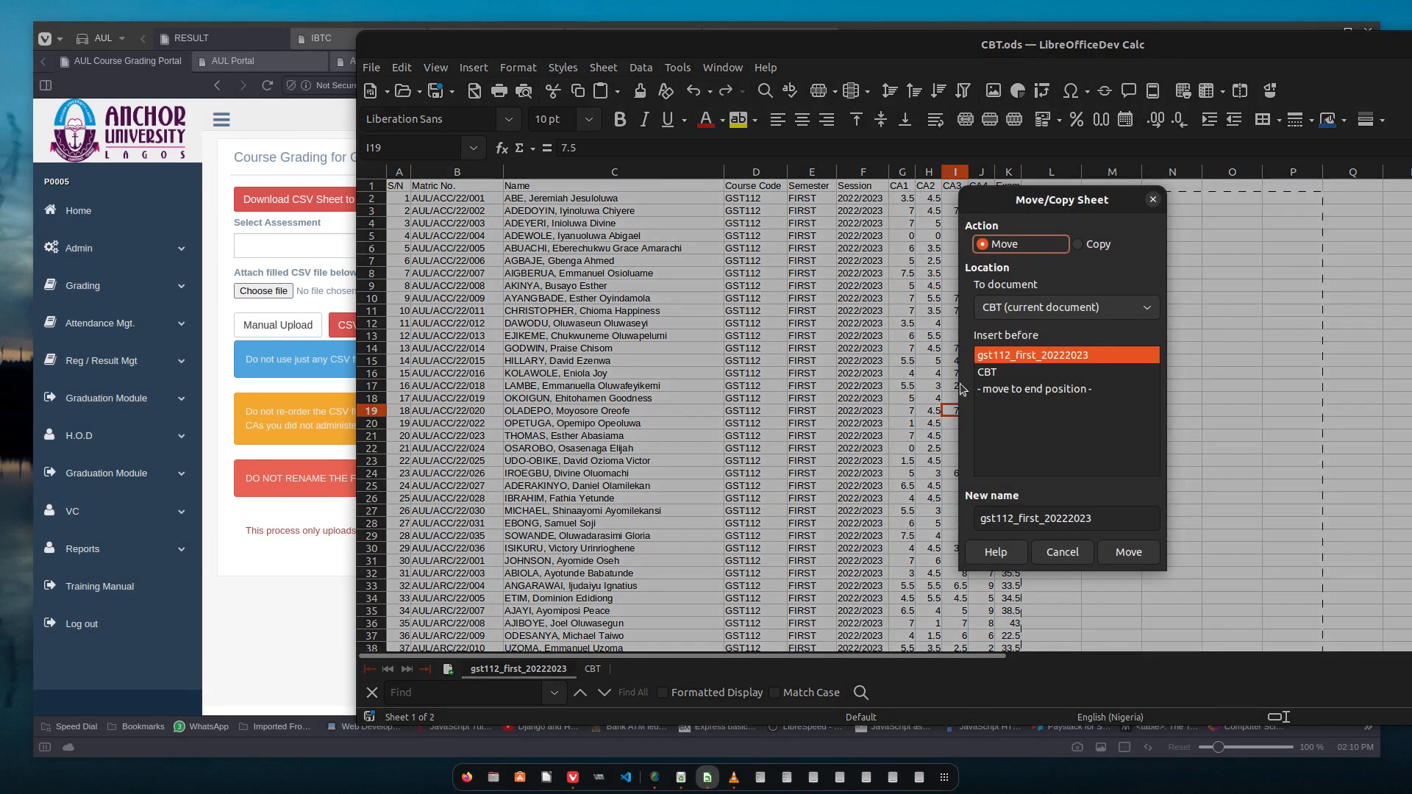
left_click(1077, 244)
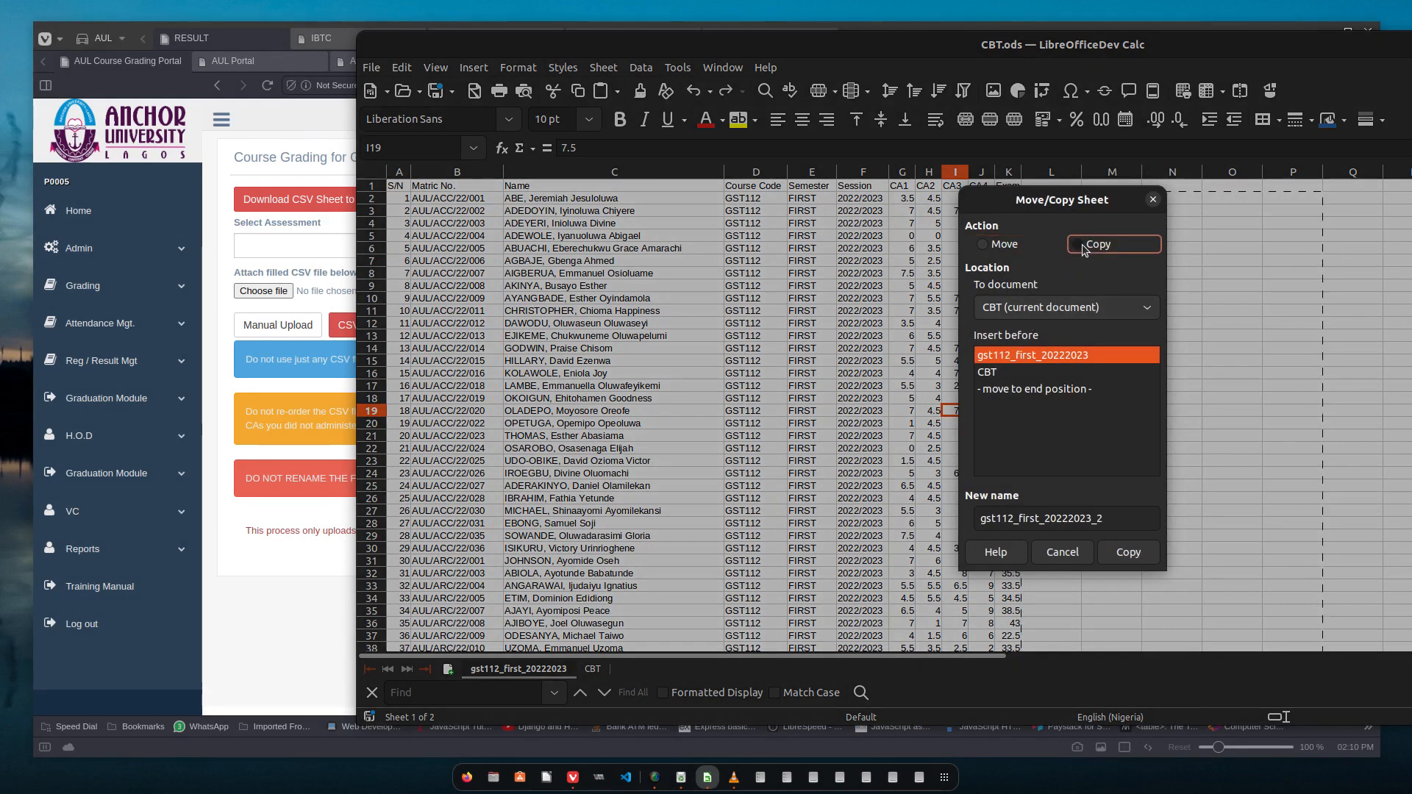
left_click(1100, 312)
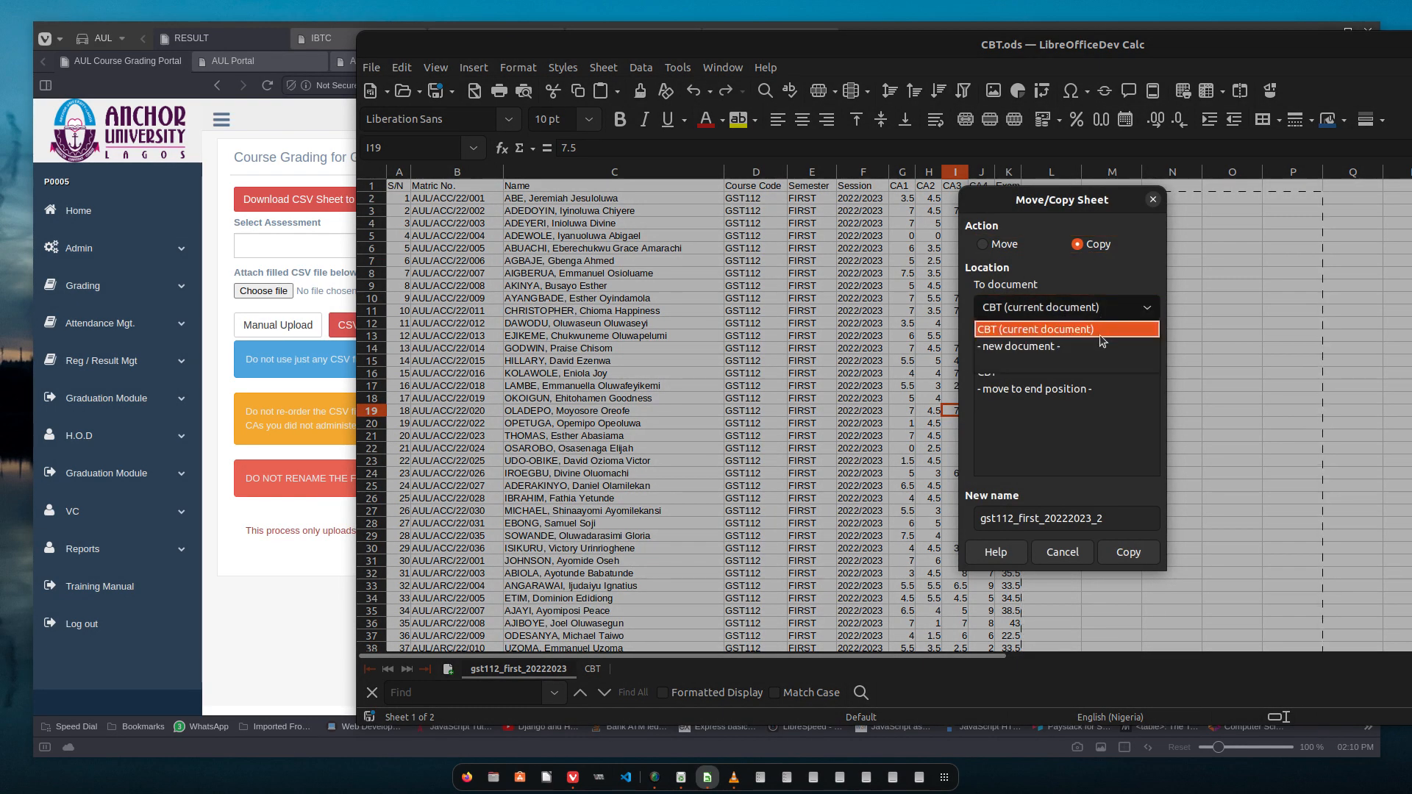
left_click(1099, 341)
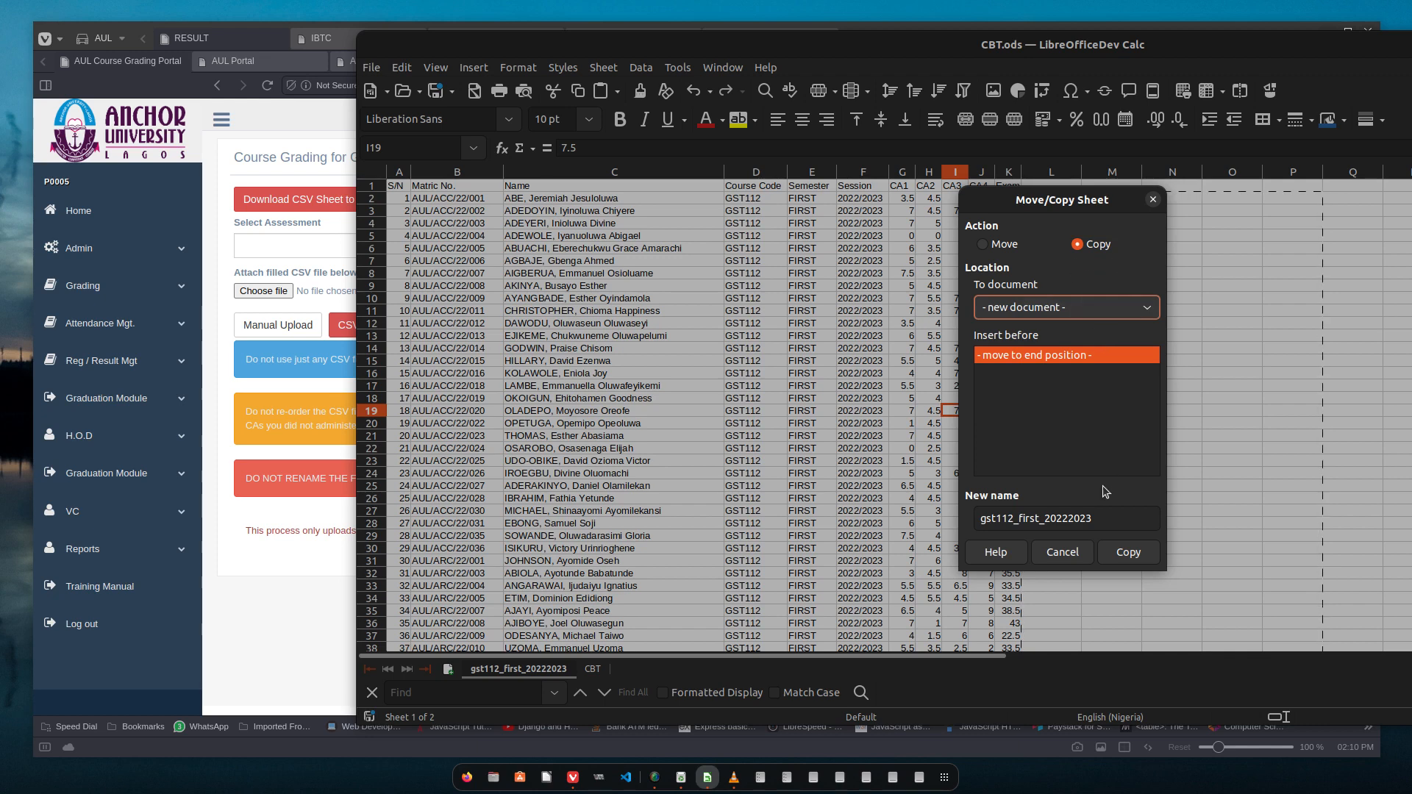
left_click(1128, 556)
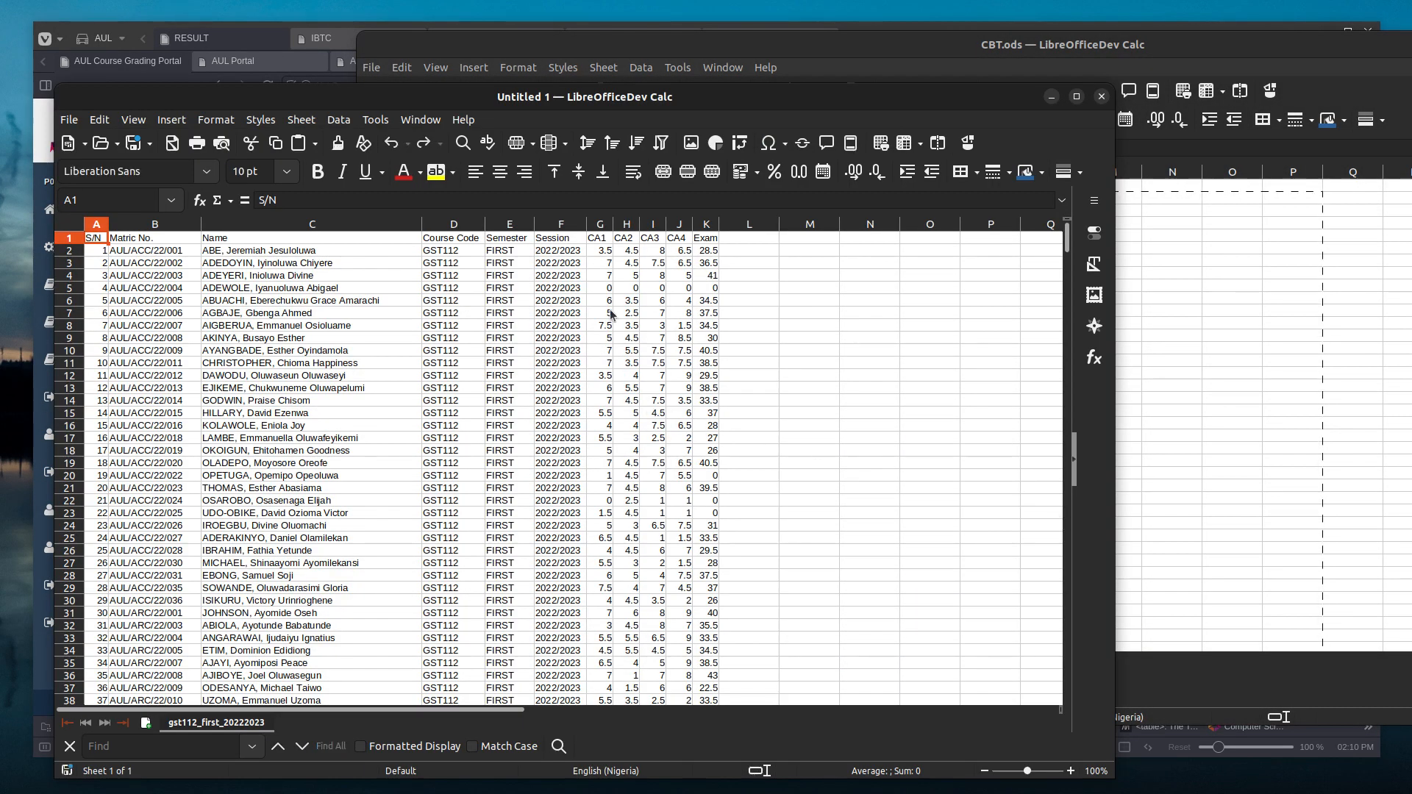
Step: Check cells in the CA1, CA2 and CA3 columns of the new document for plain values
left_click(605, 254)
left_click(624, 254)
left_click(634, 290)
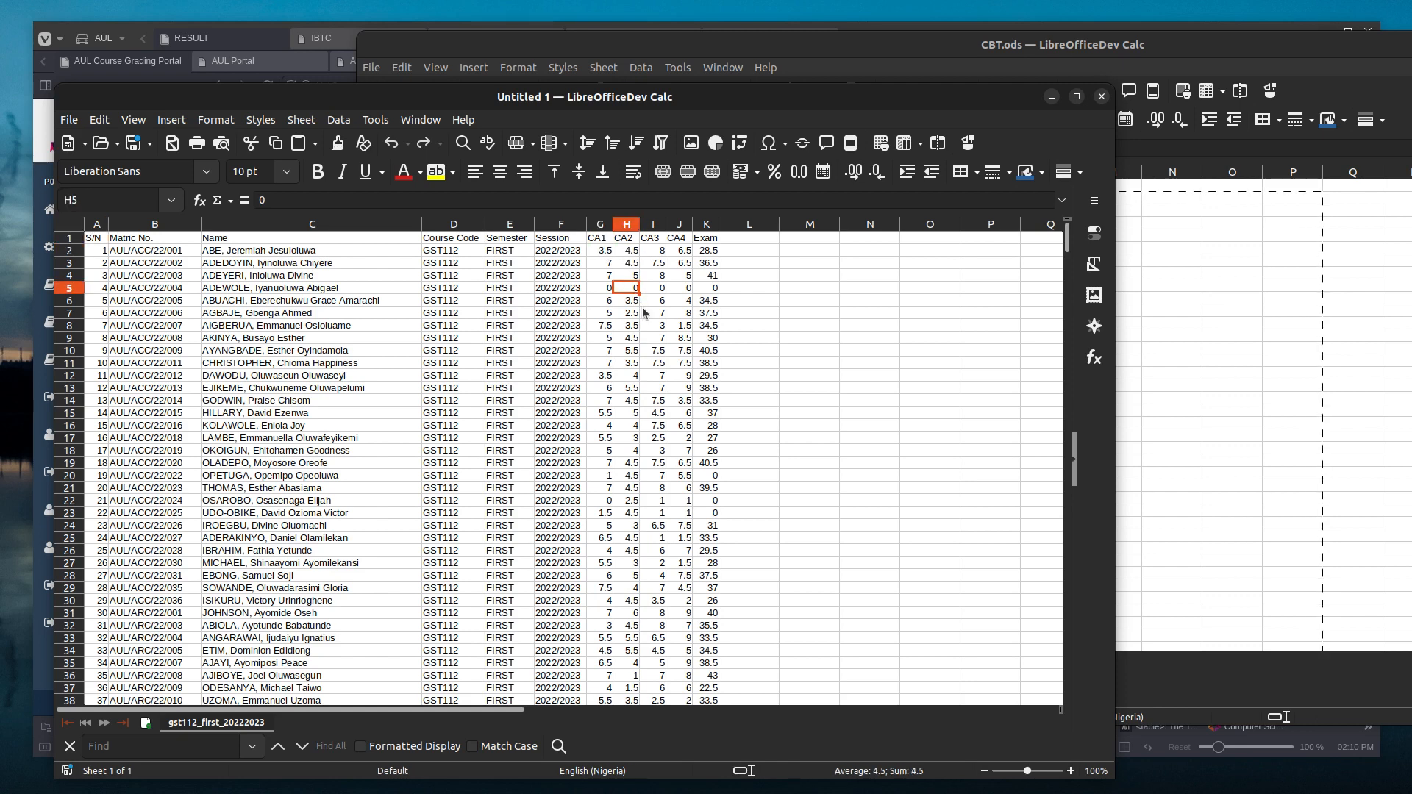
left_click(649, 328)
left_click(636, 378)
left_click(658, 403)
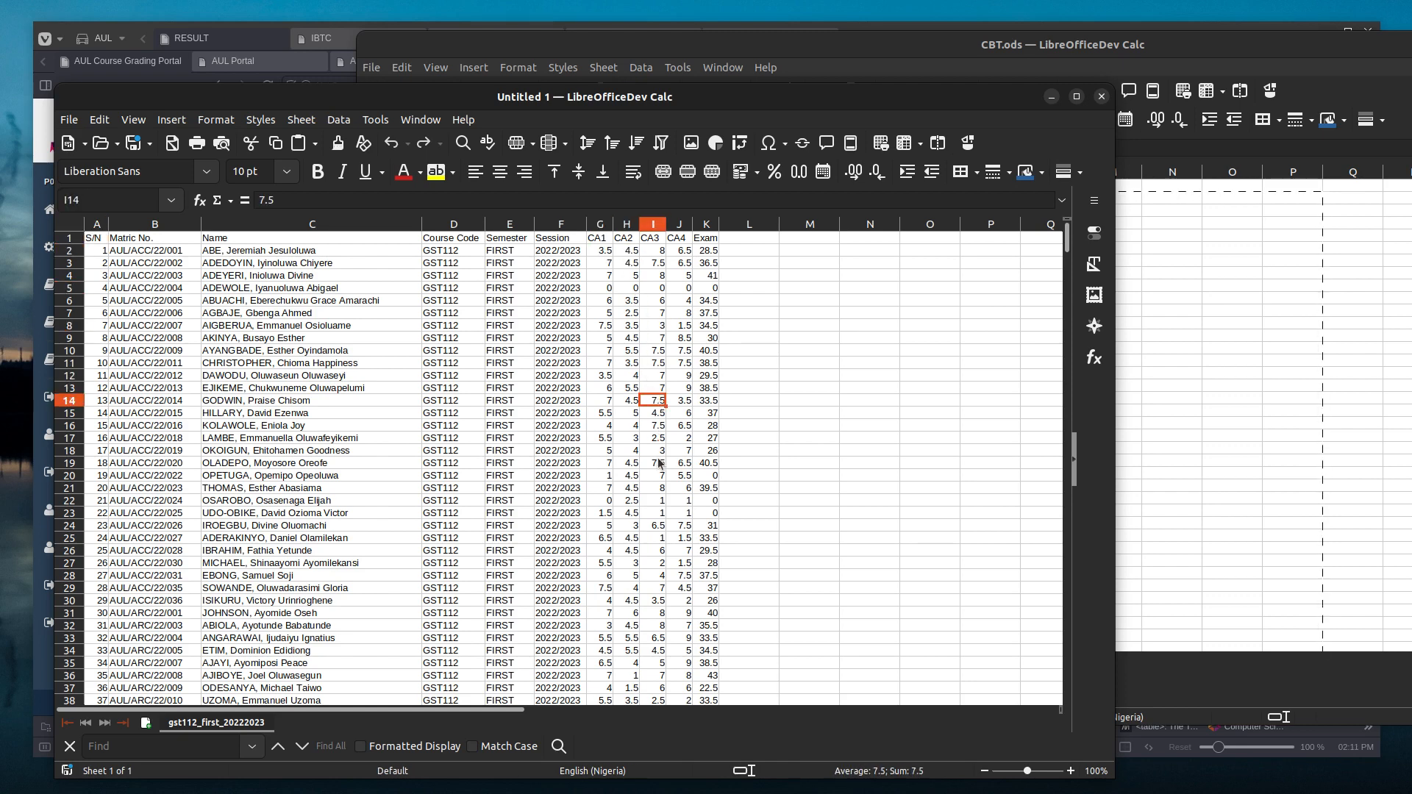
left_click(656, 462)
Step: Start saving the new document in the AUL Logo folder with Text CSV (.csv) as the file type
left_click(133, 144)
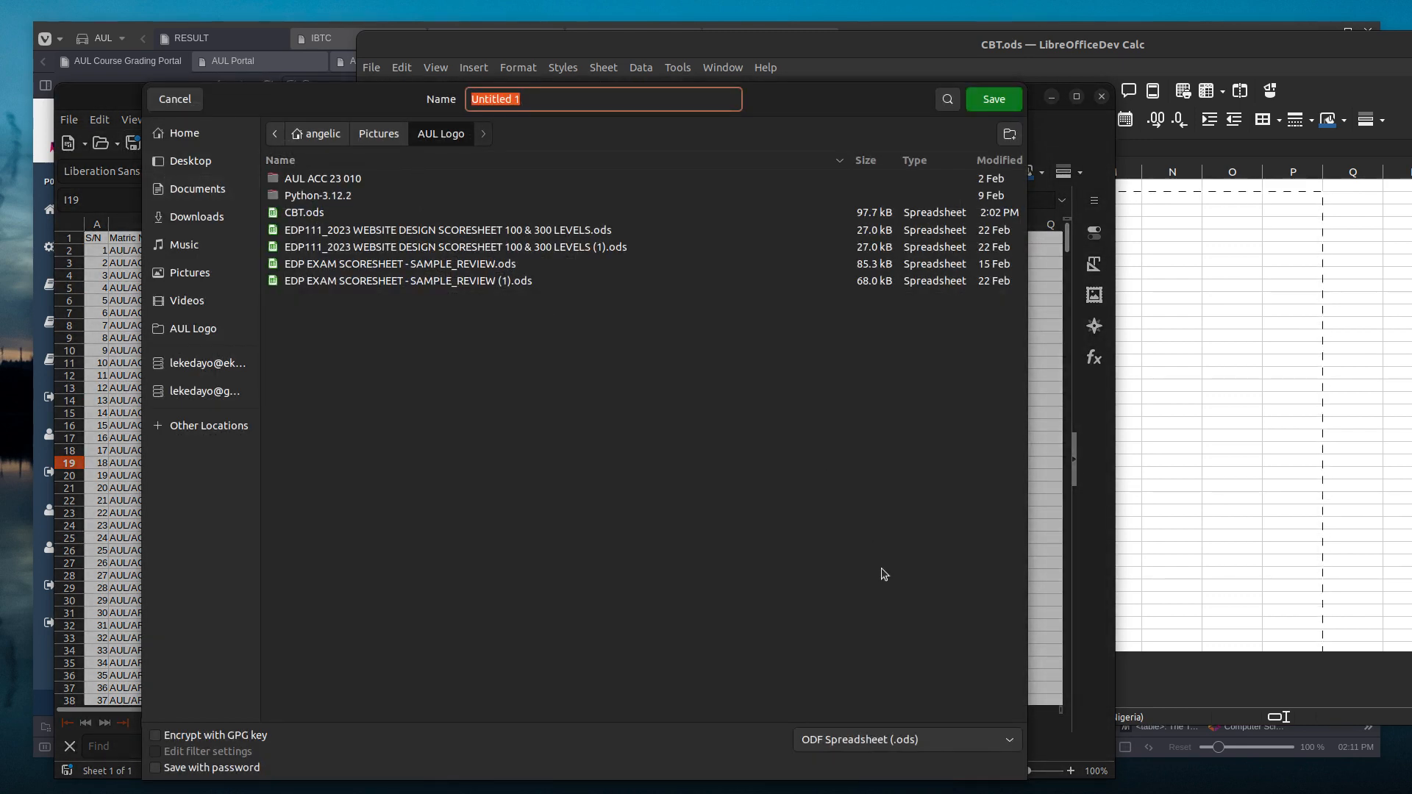
left_click(971, 735)
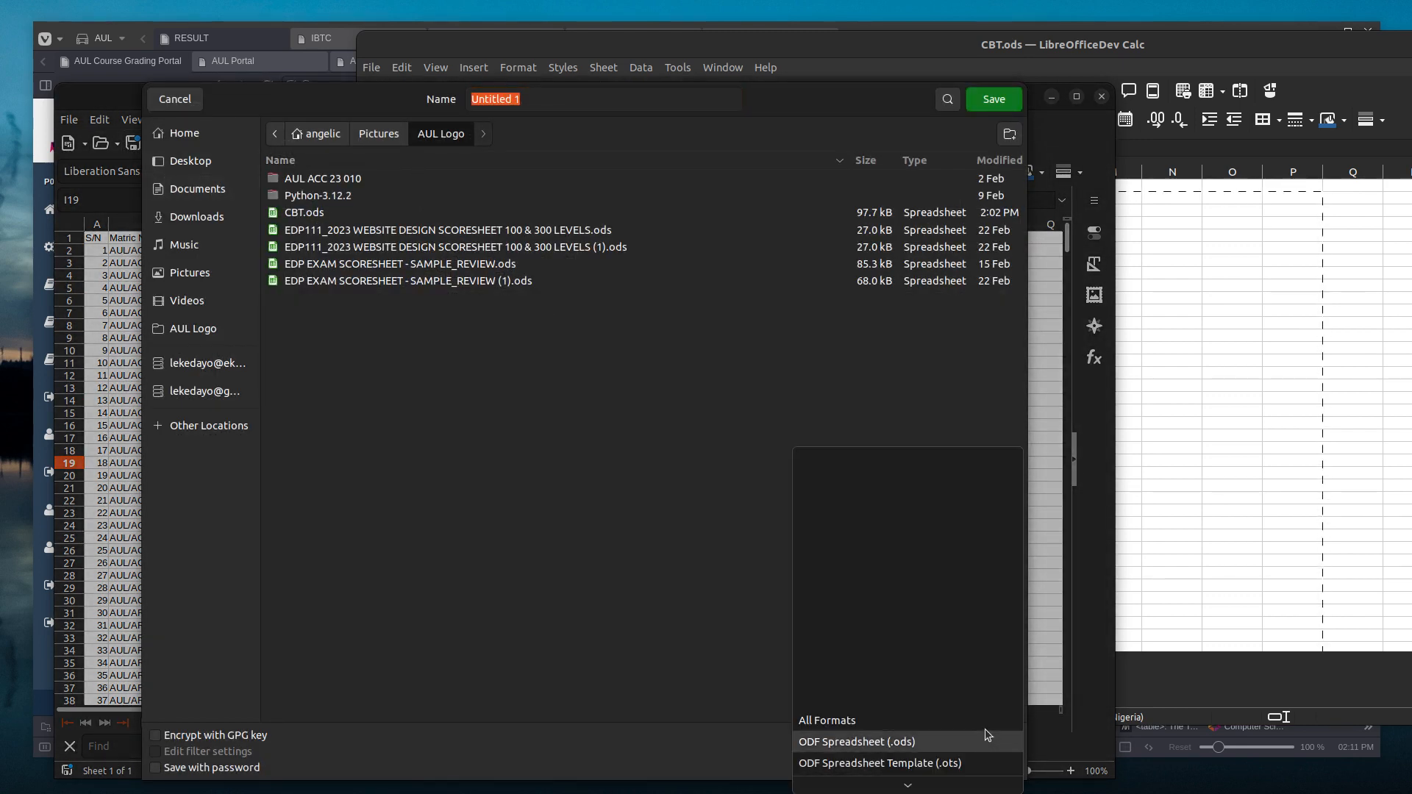
scroll(1000, 652, "down", 5)
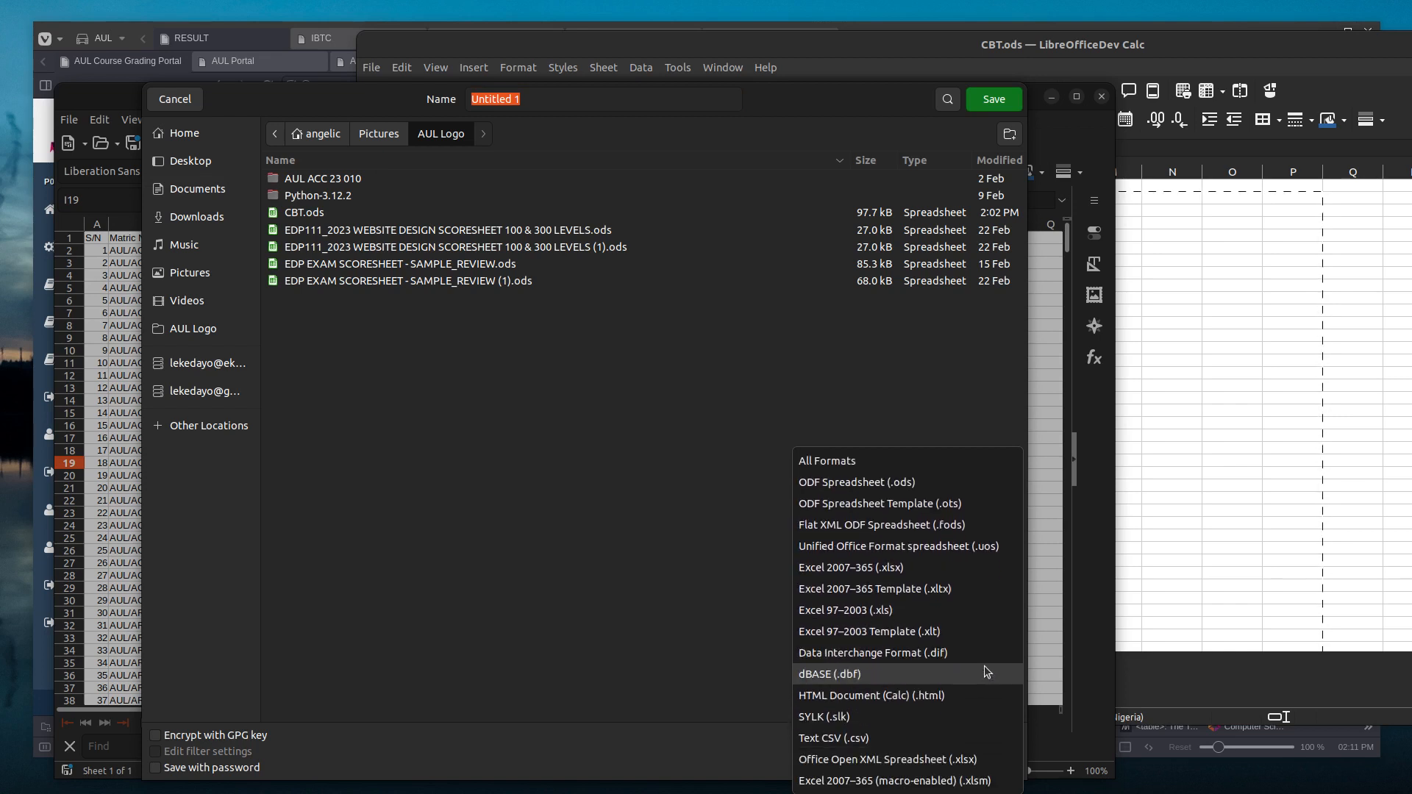
left_click(971, 737)
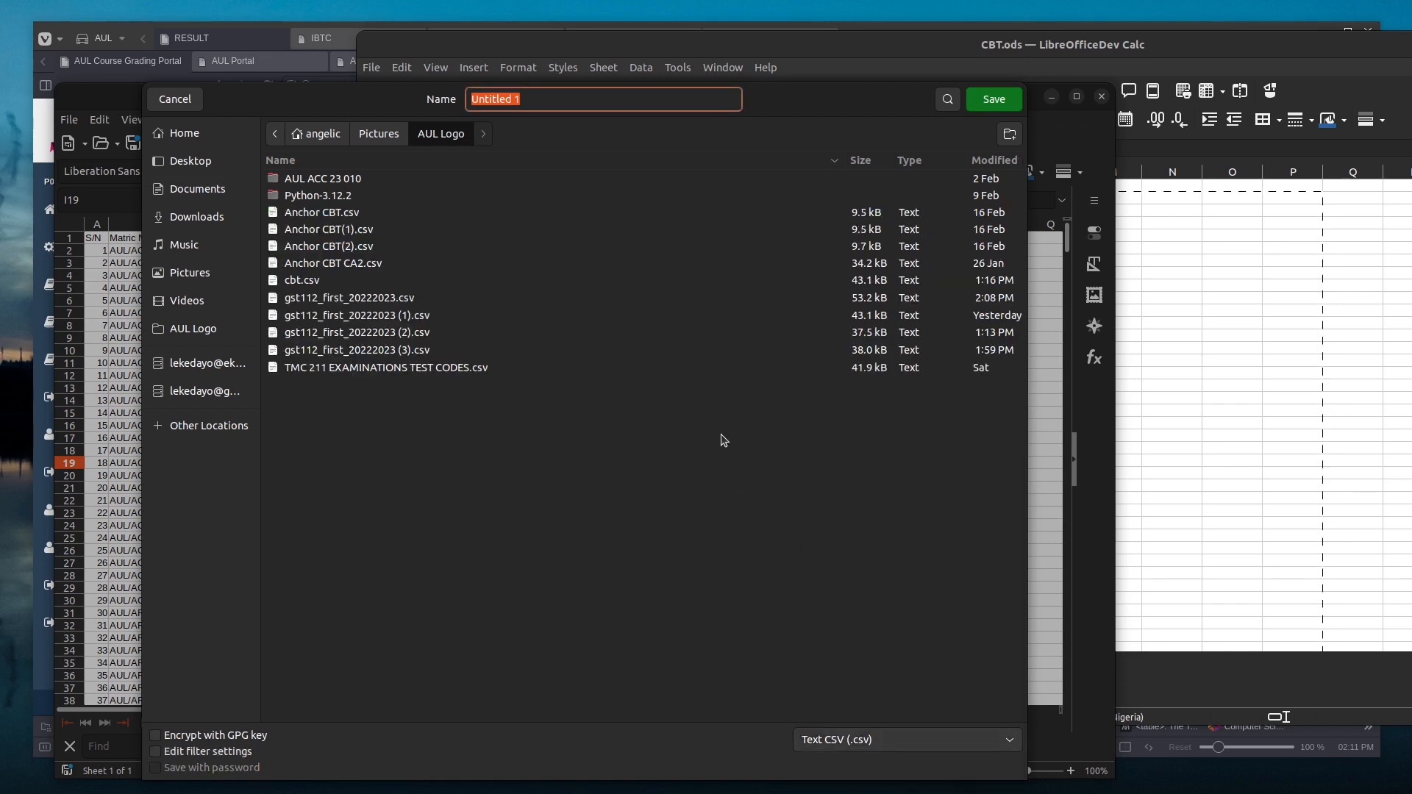
right_click(507, 105)
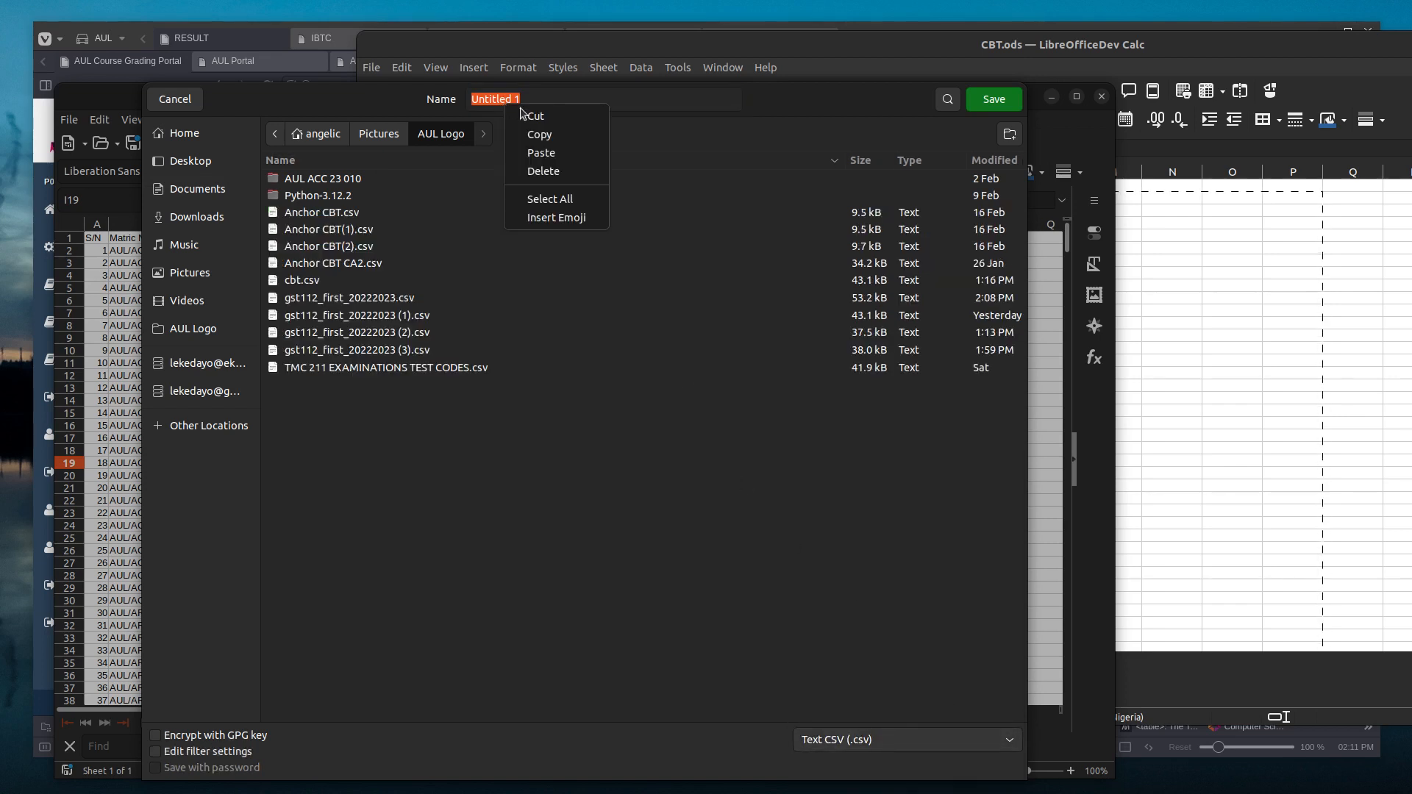
left_click(547, 149)
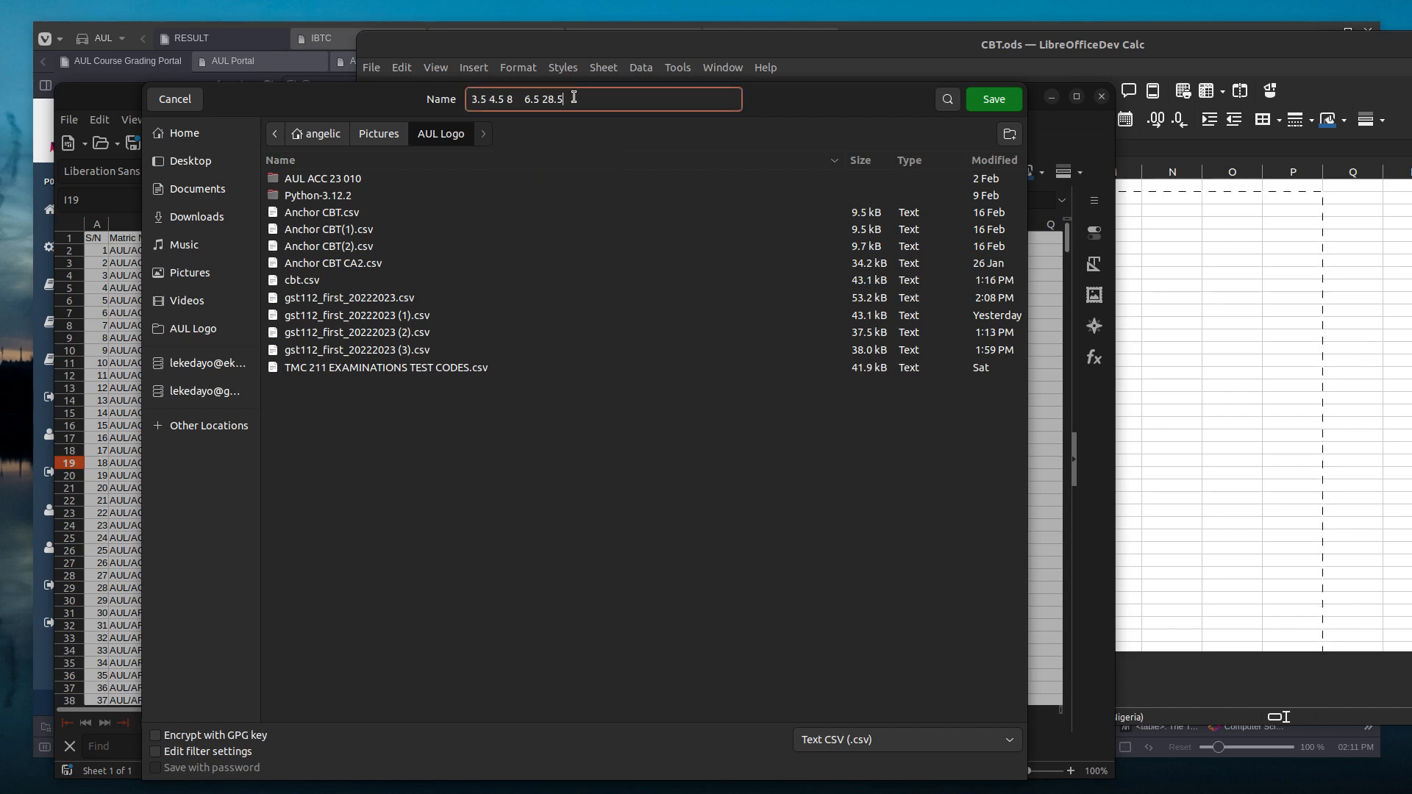
left_click_drag(574, 97, 445, 87)
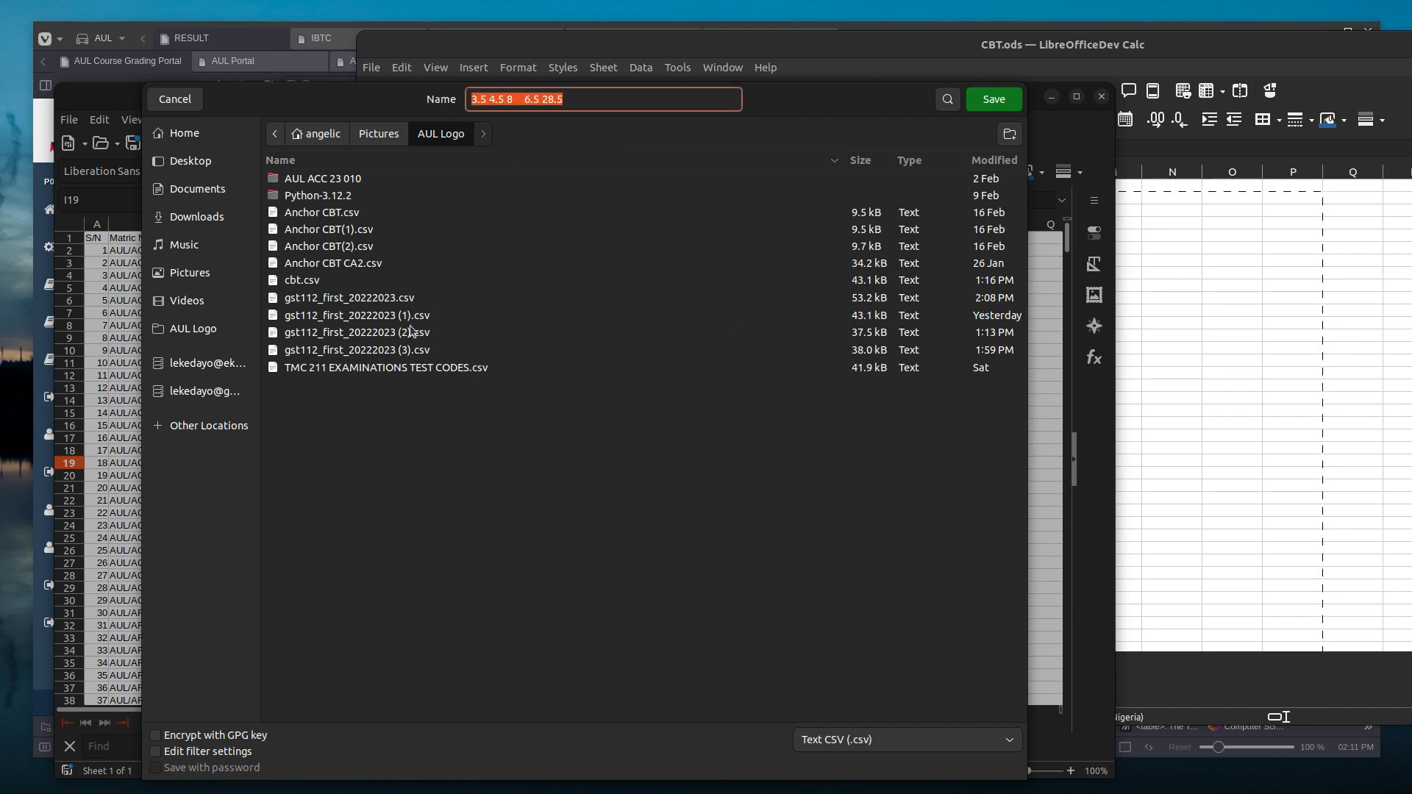
Step: Copy the name of the gst112_first_20222023 sheet in CBT.ods without changing it, and return to the save dialog
left_click(1193, 682)
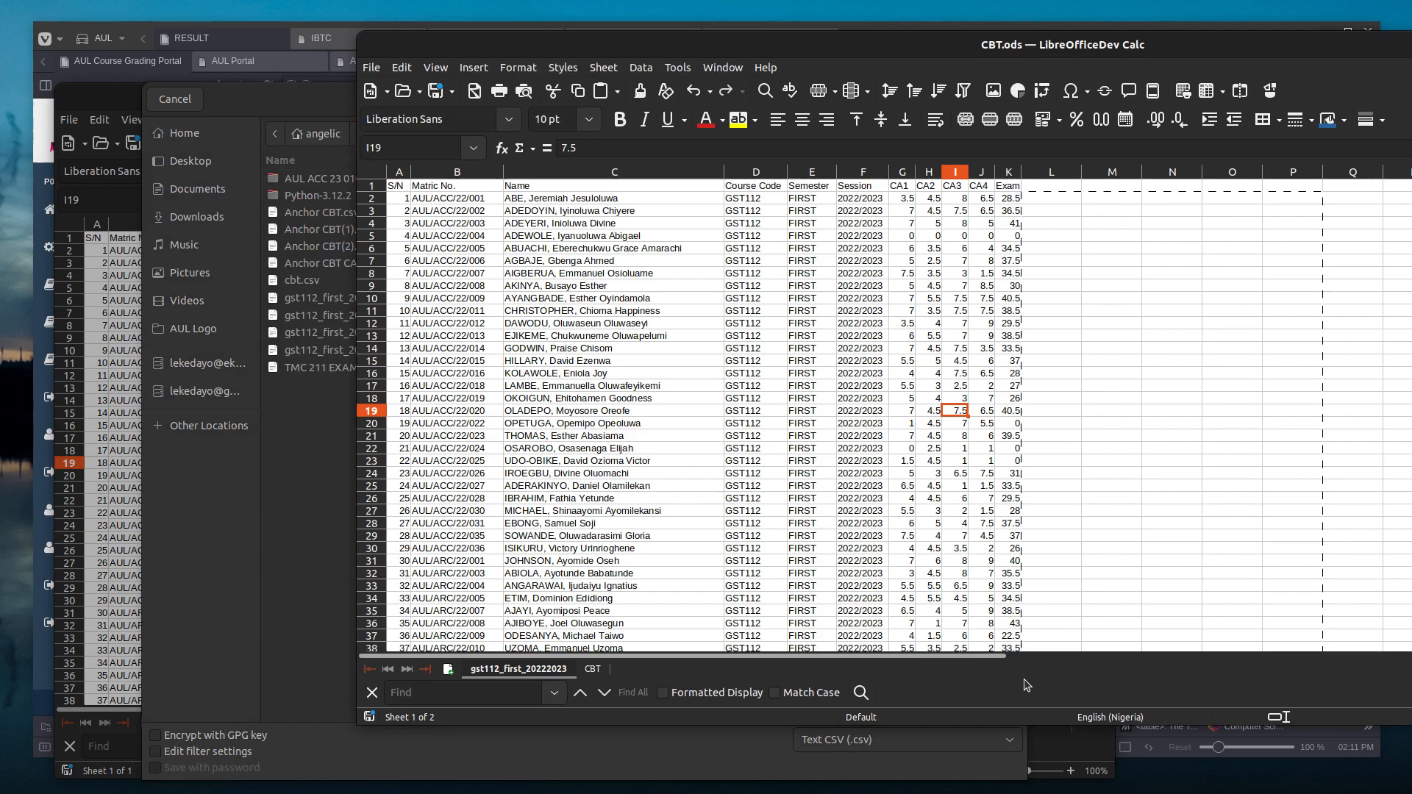
double_click(539, 672)
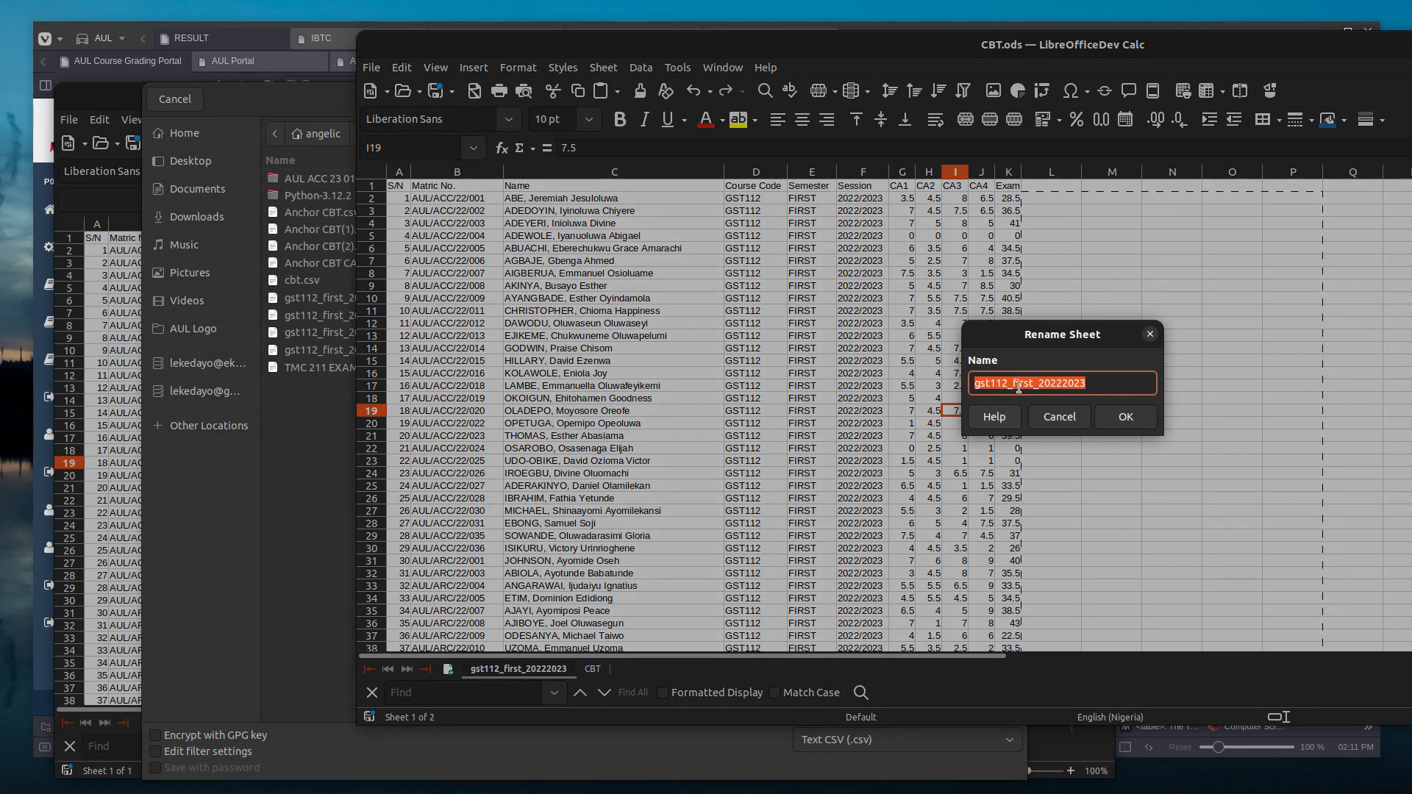
right_click(1024, 384)
left_click(1070, 425)
left_click(1130, 417)
left_click(281, 453)
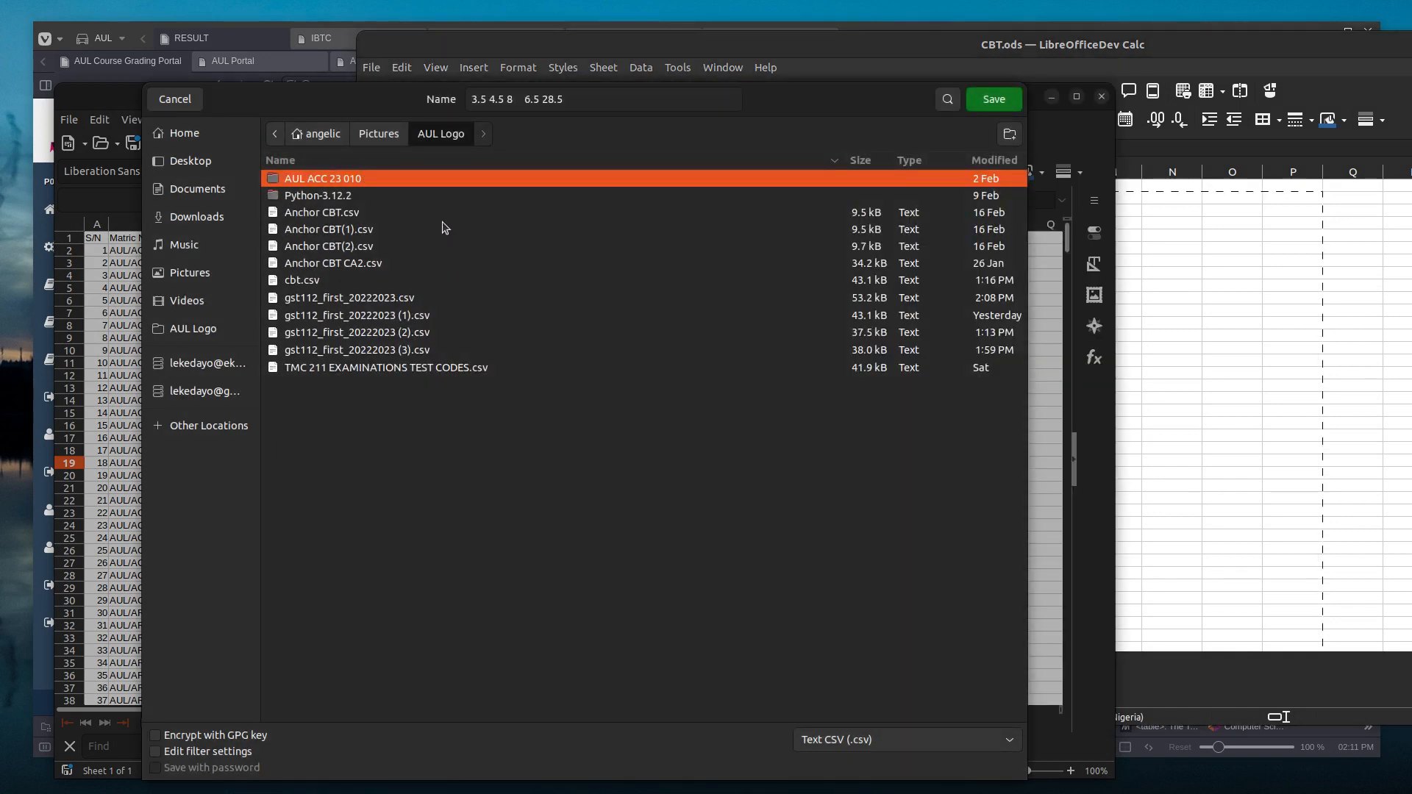
Step: Save the CSV under the copied name gst112_first_20222023, replacing the existing file, and close the document
left_click(457, 98)
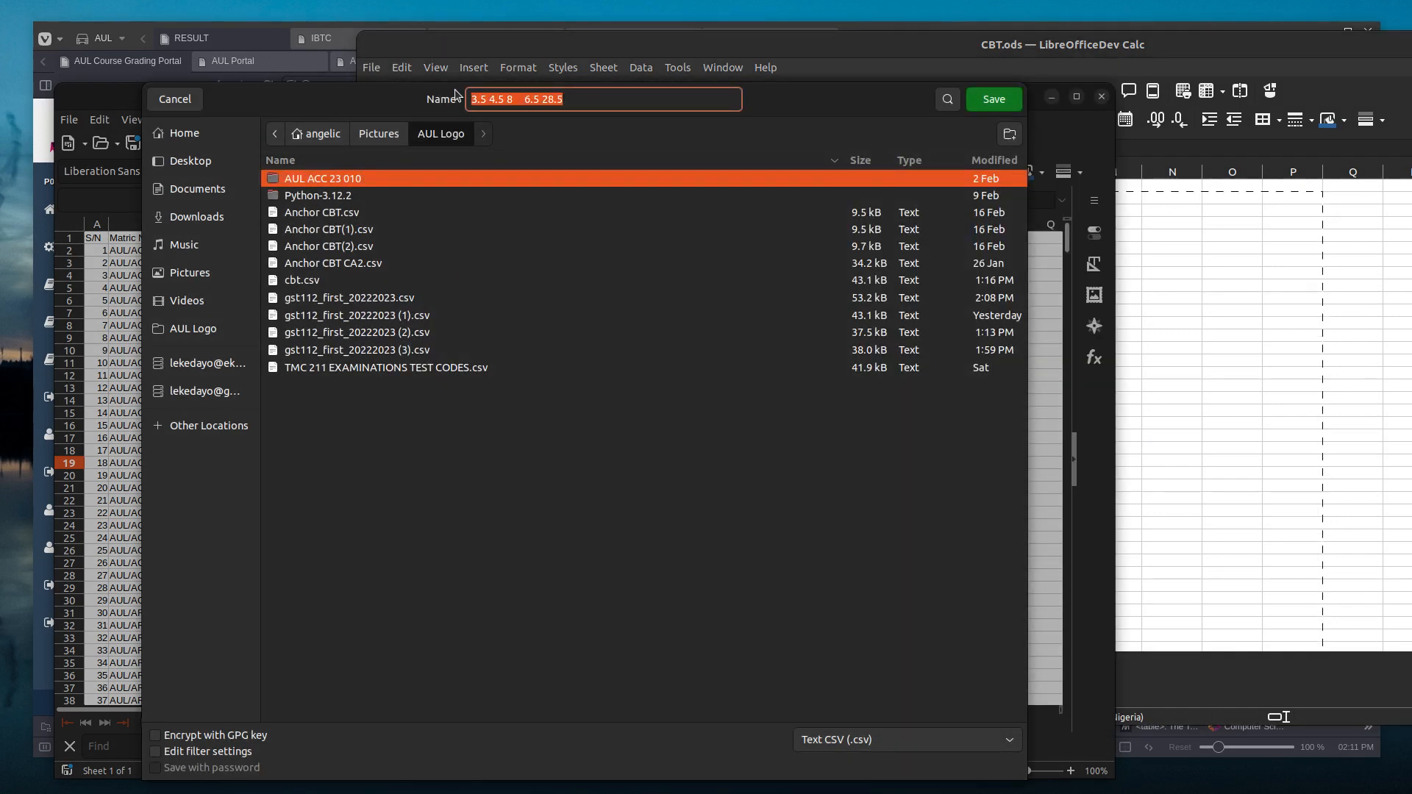
right_click(495, 98)
left_click(540, 142)
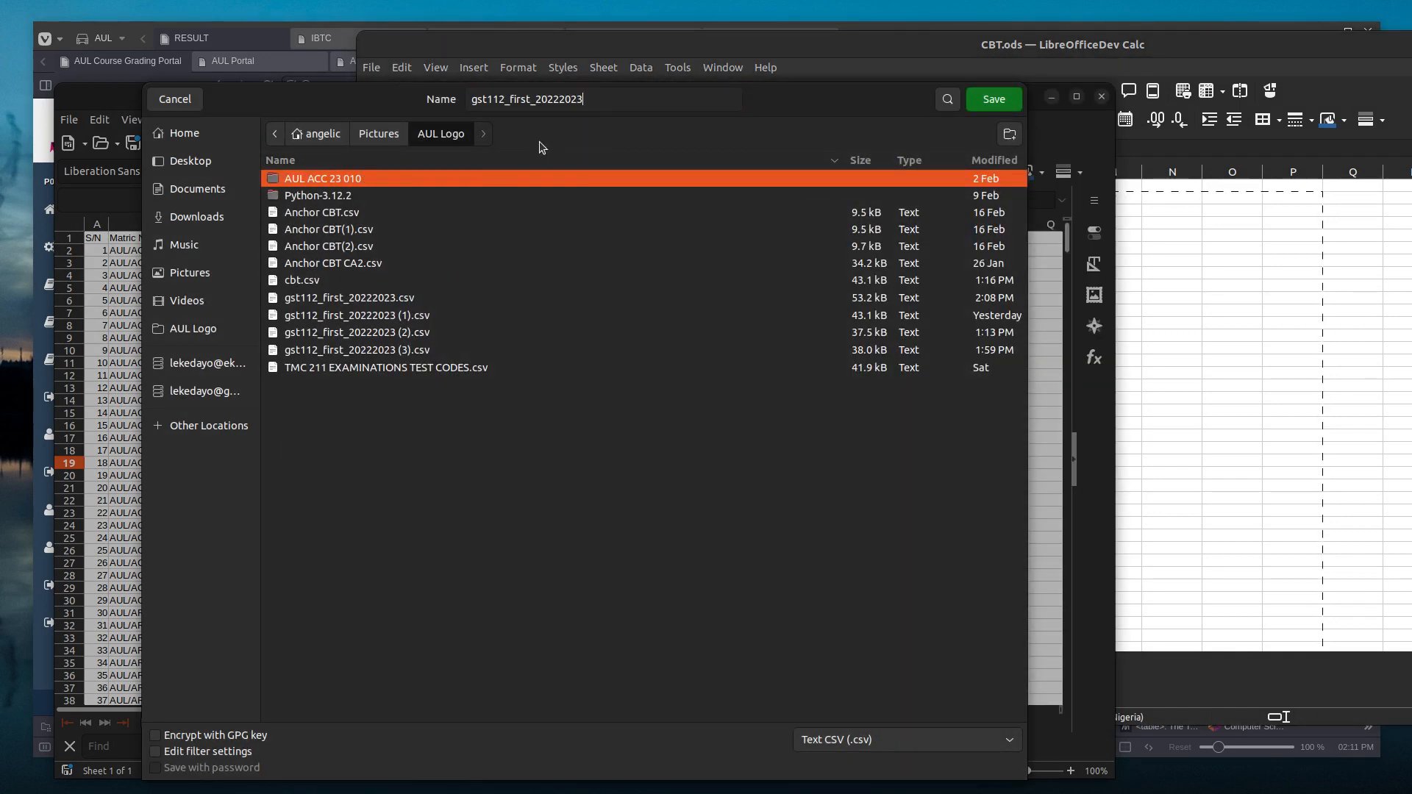
left_click(1011, 98)
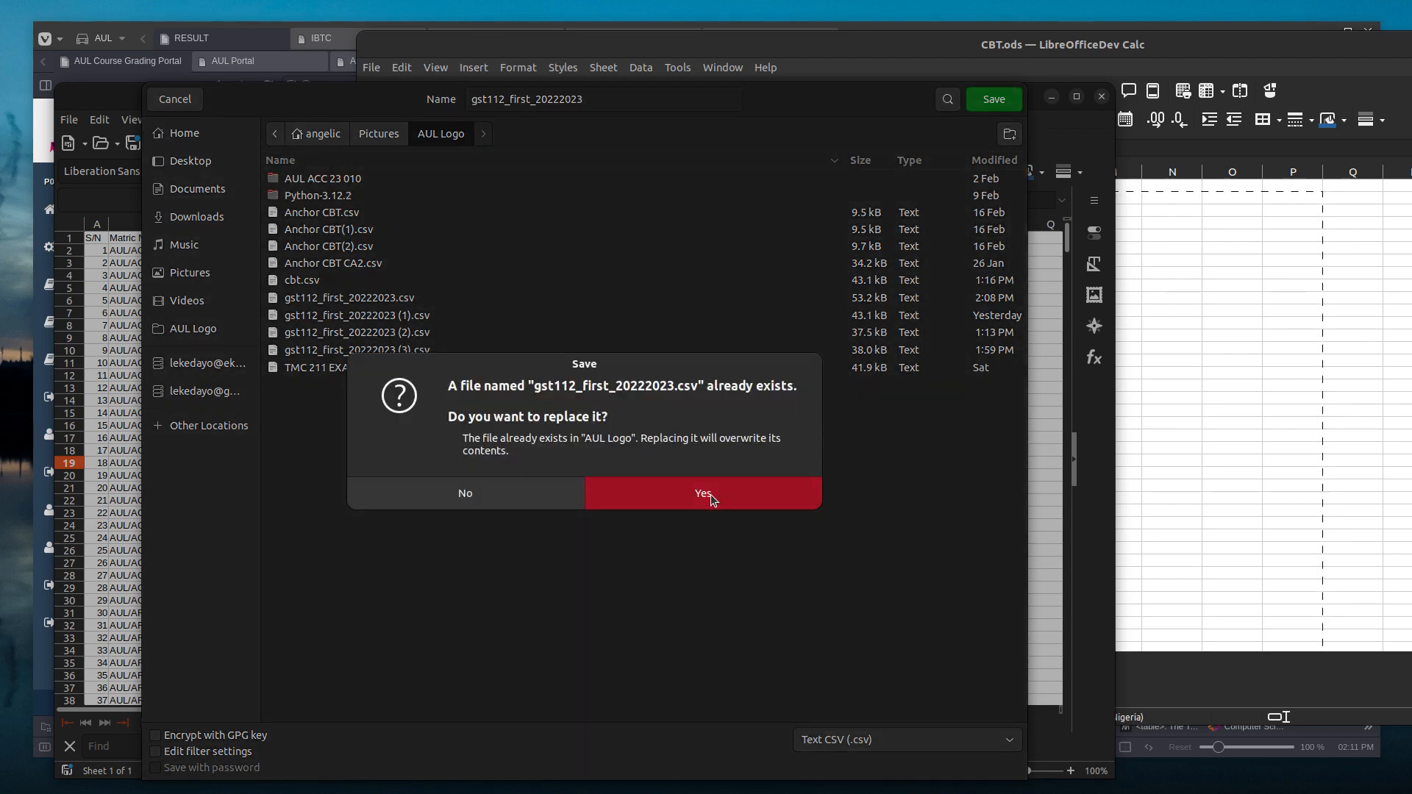
left_click(711, 495)
left_click(728, 540)
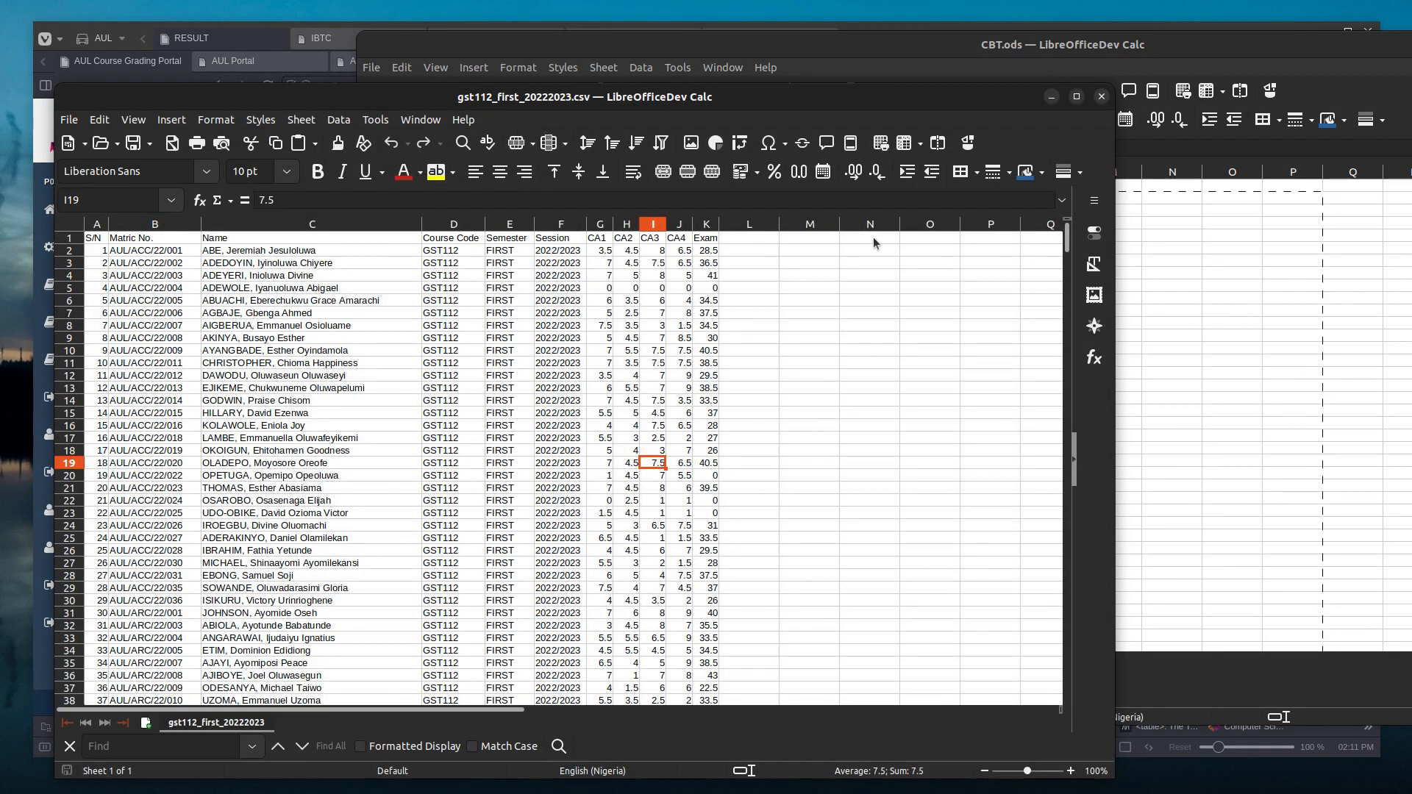
left_click(1101, 96)
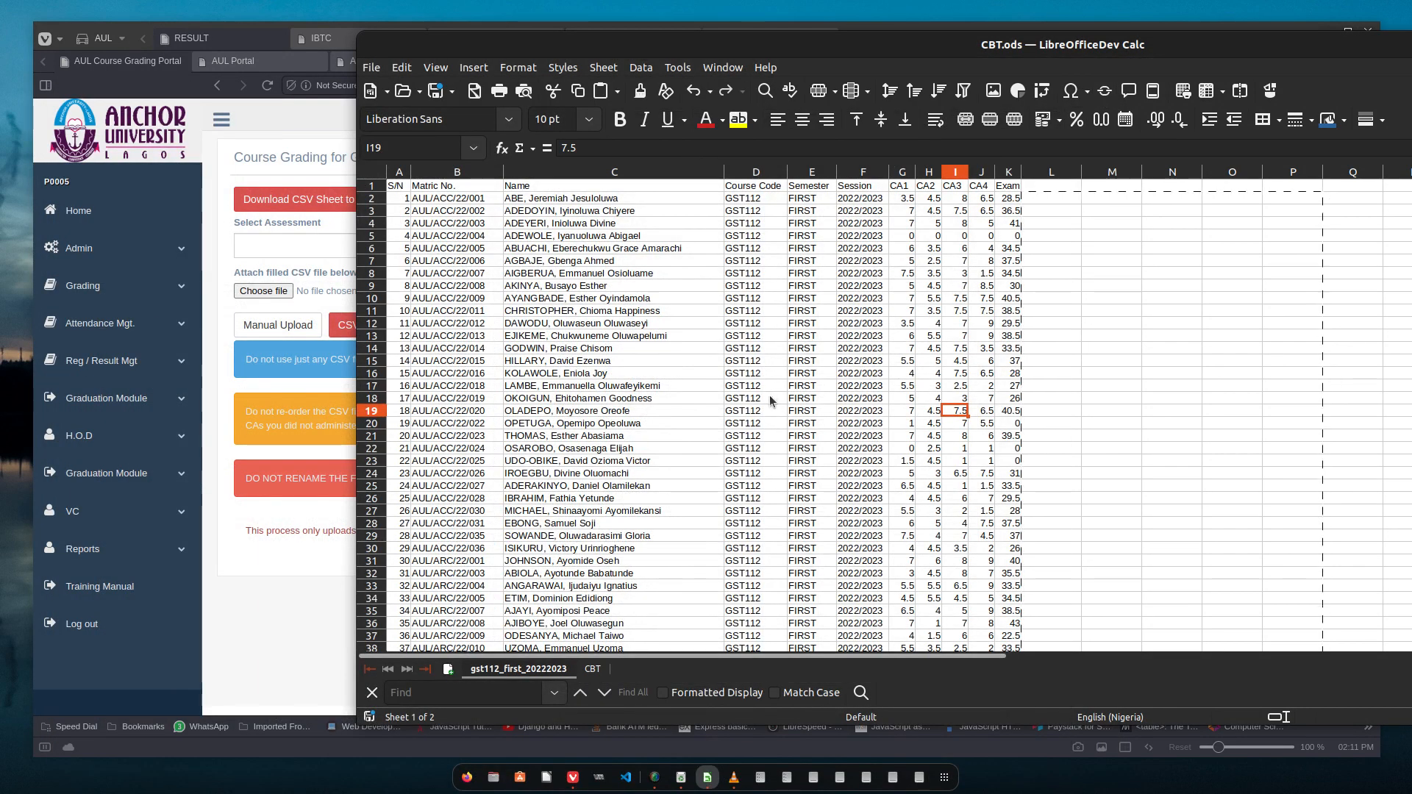
Step: Switch to the GST112 grading portal in the browser, choose the CA 1 assessment, attach gst112_first_20222023.csv and close the downloads list
scroll(865, 408, "down", 1)
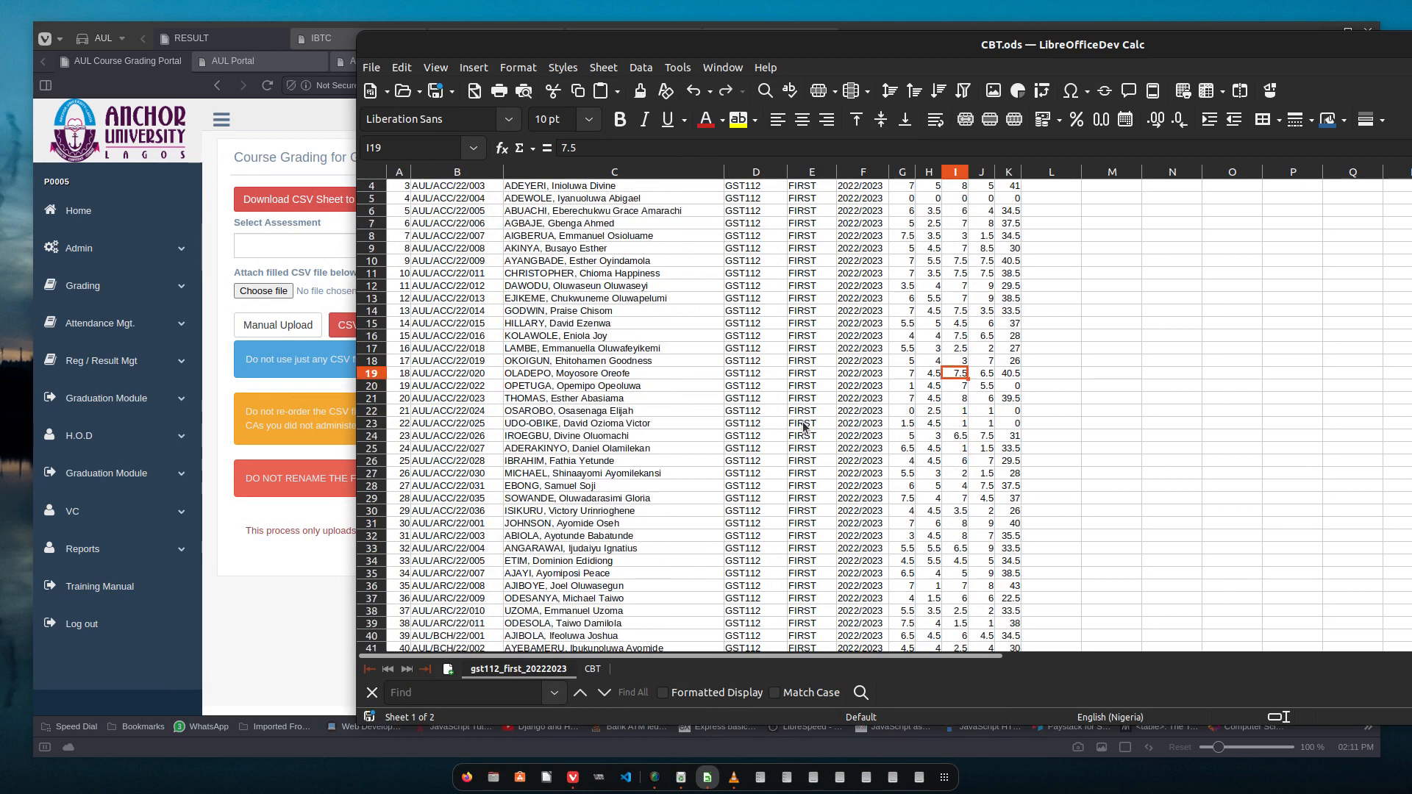
left_click(272, 599)
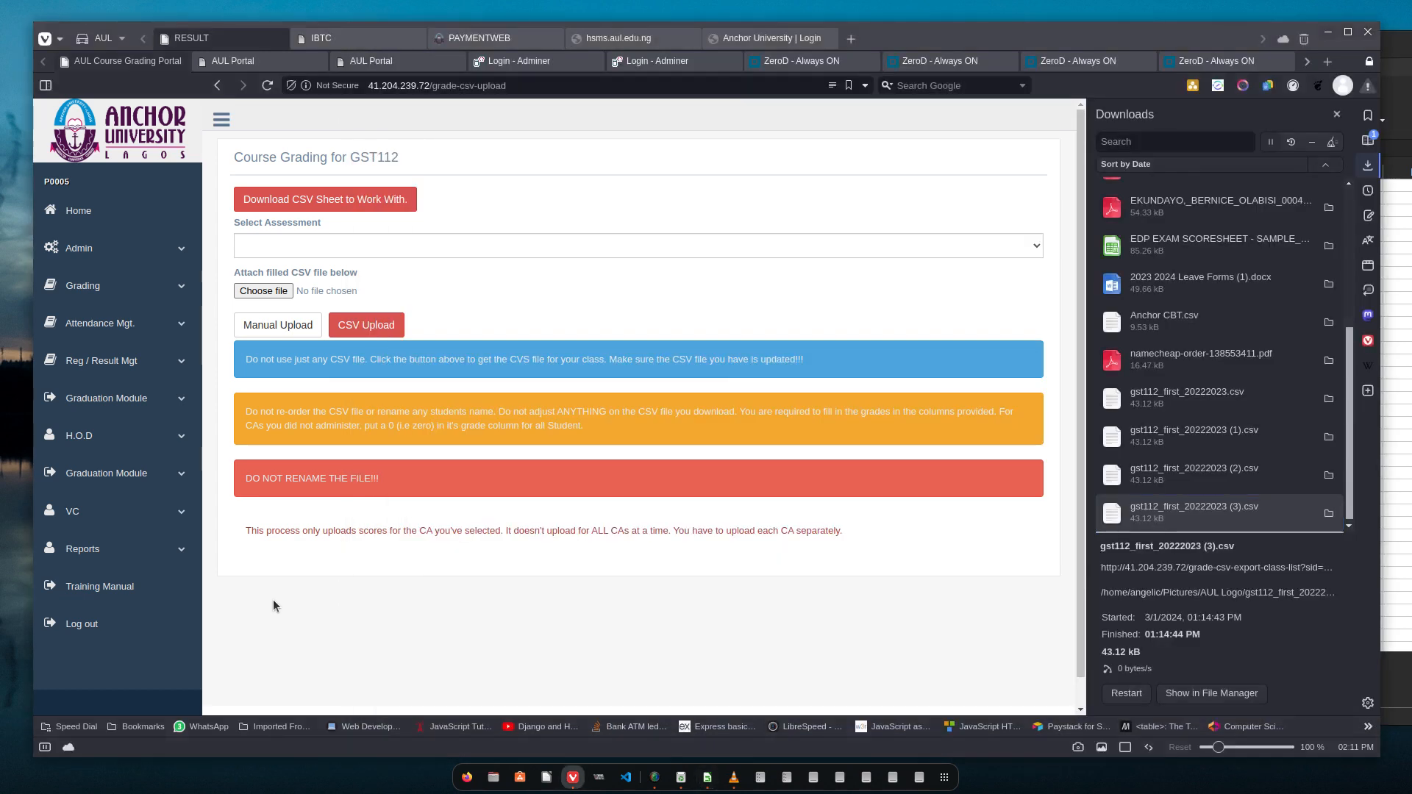
left_click(303, 248)
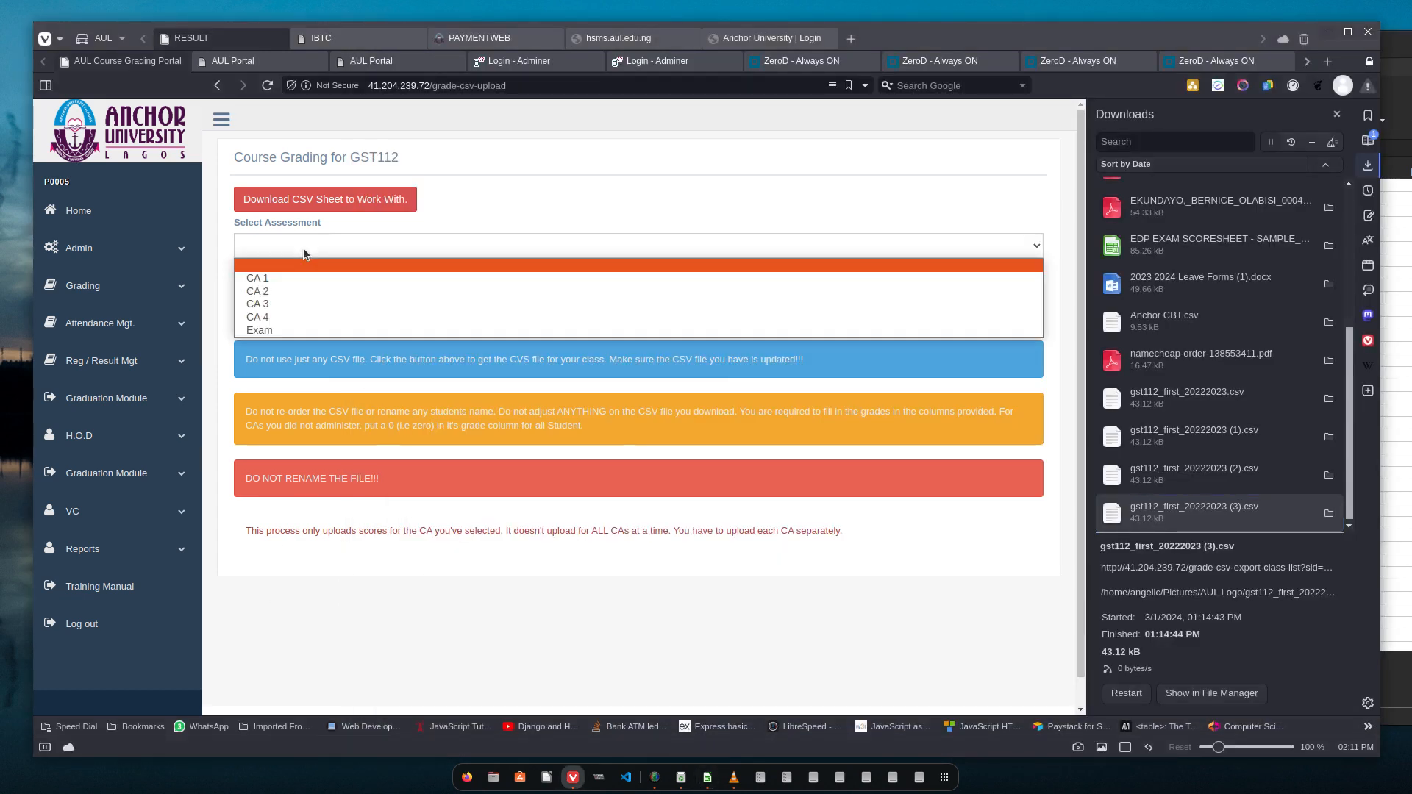
left_click(304, 273)
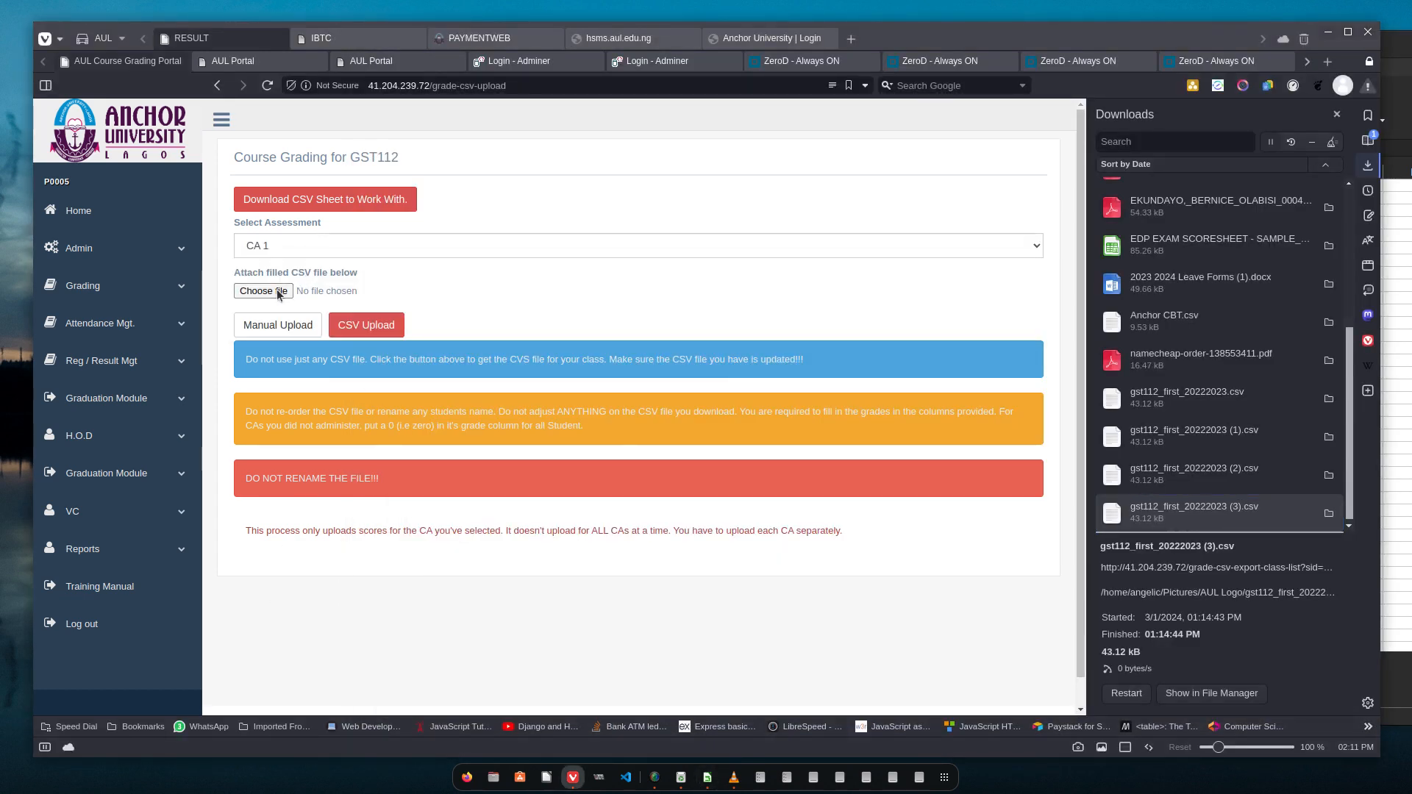
left_click(274, 291)
double_click(279, 316)
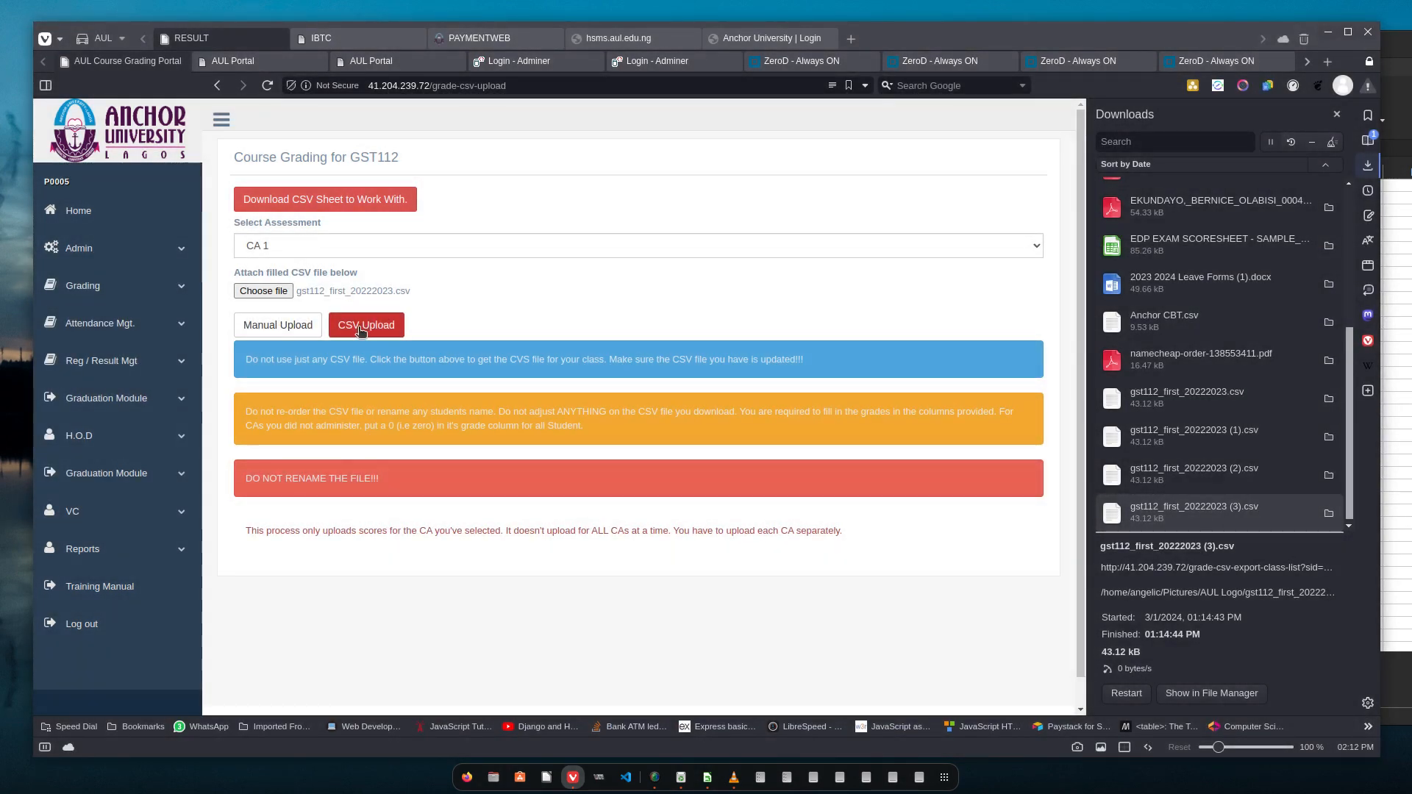
left_click(1369, 168)
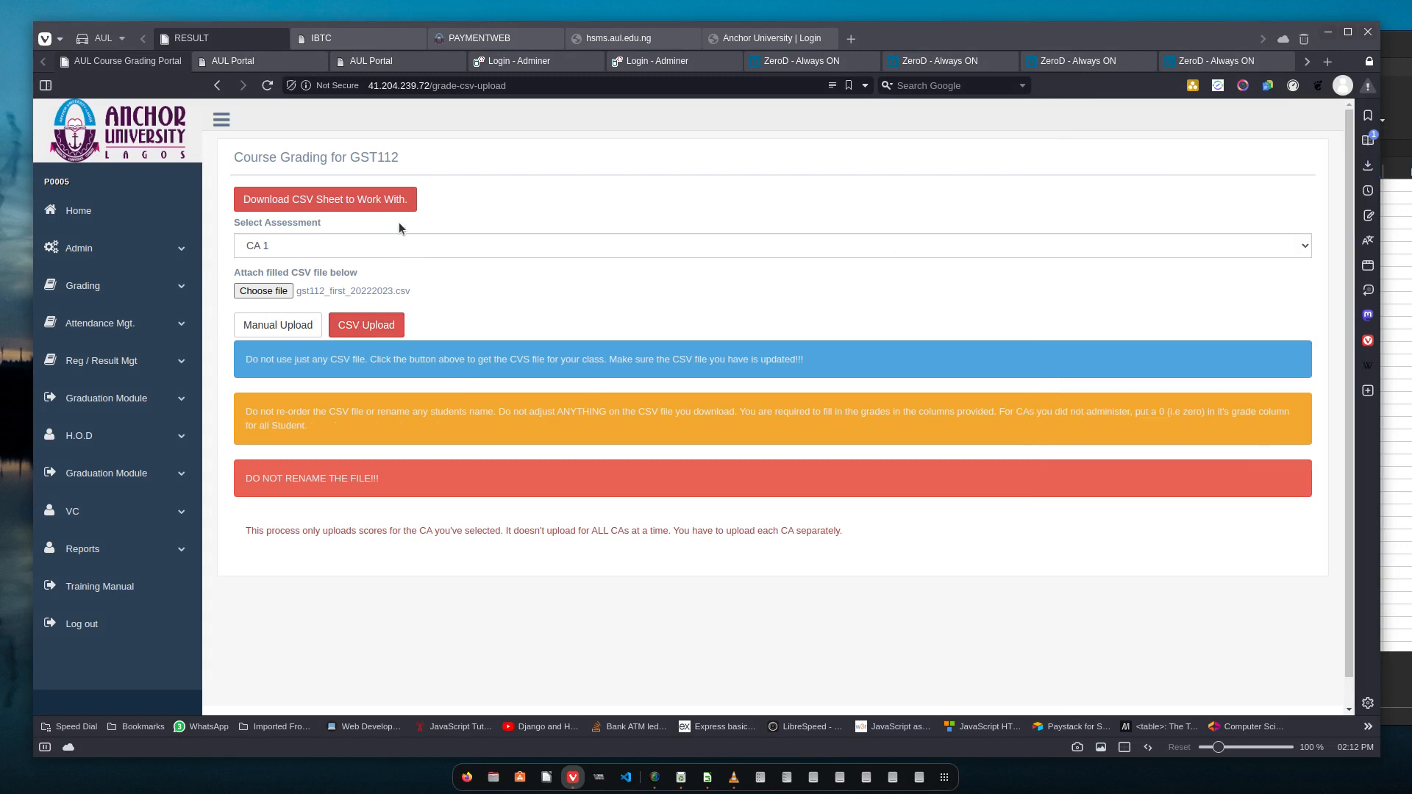